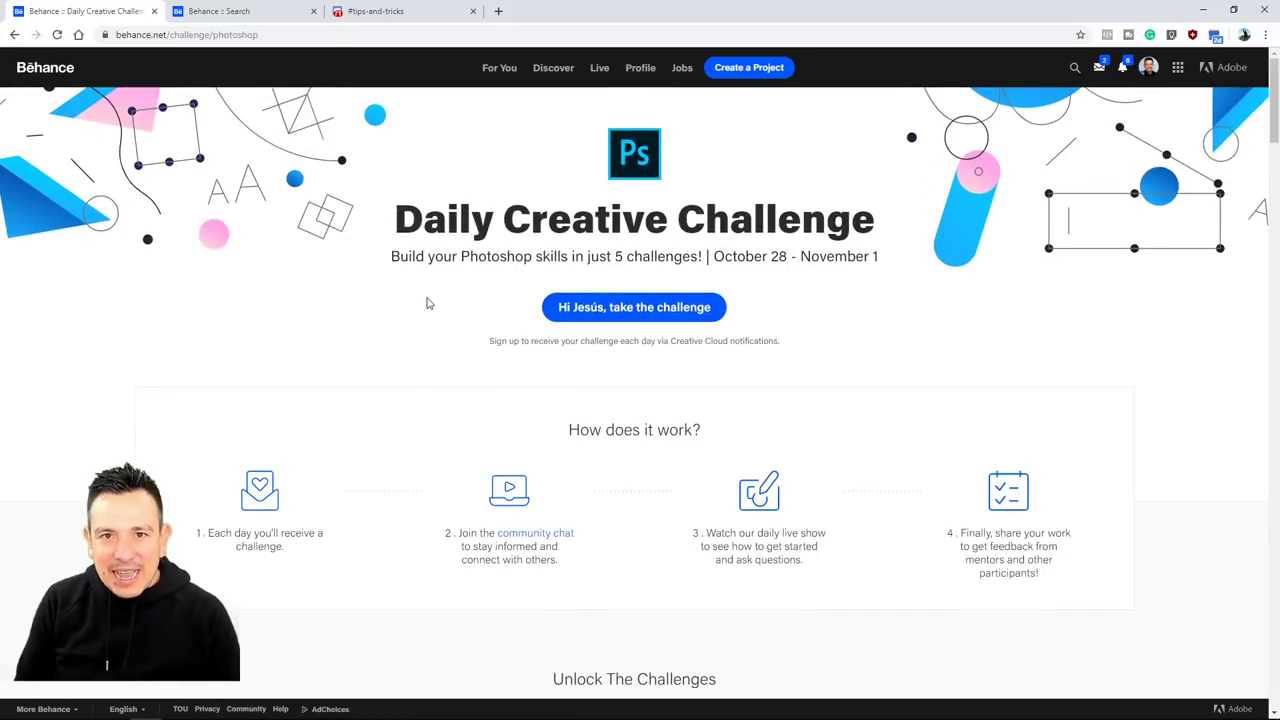
Review how the Photoshop Daily Creative Challenge works and browse the tips-and-tricks channel in the Adobe Photoshop Discord server.
{"action": "scroll", "coordinate": [424, 300], "scroll_direction": "down", "scroll_amount": 3}
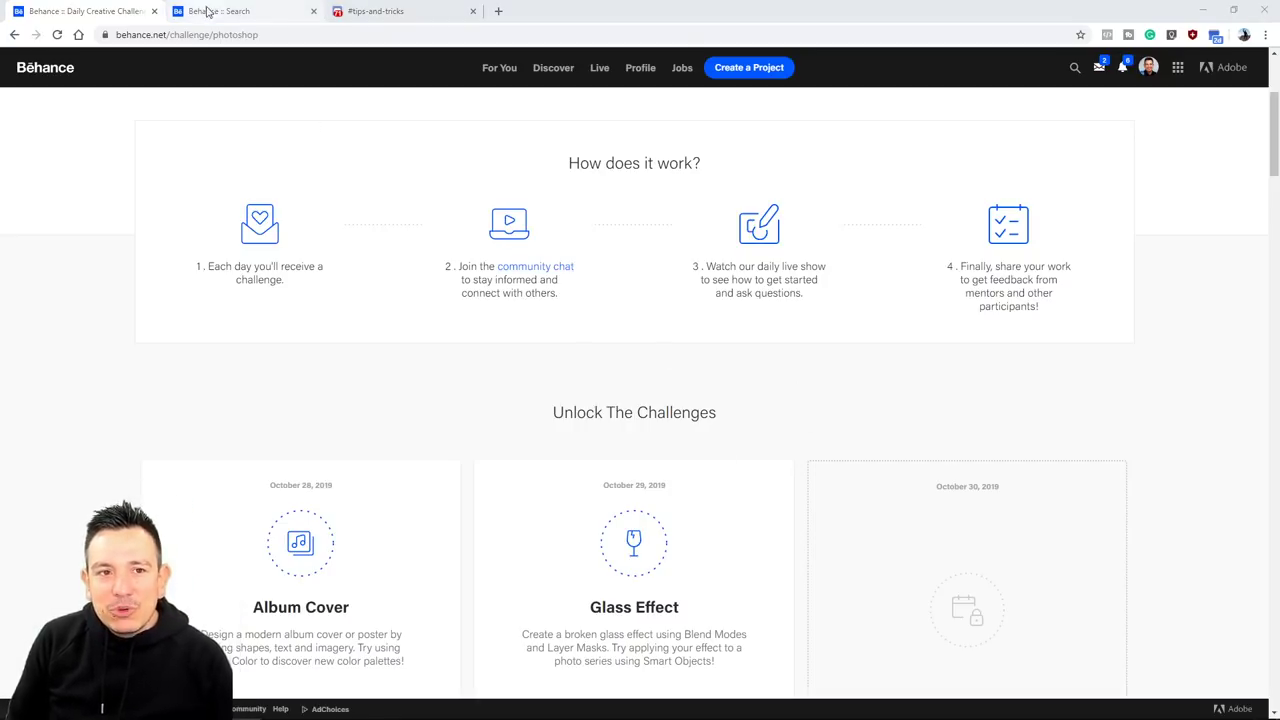
{"action": "left_click", "coordinate": [378, 13]}
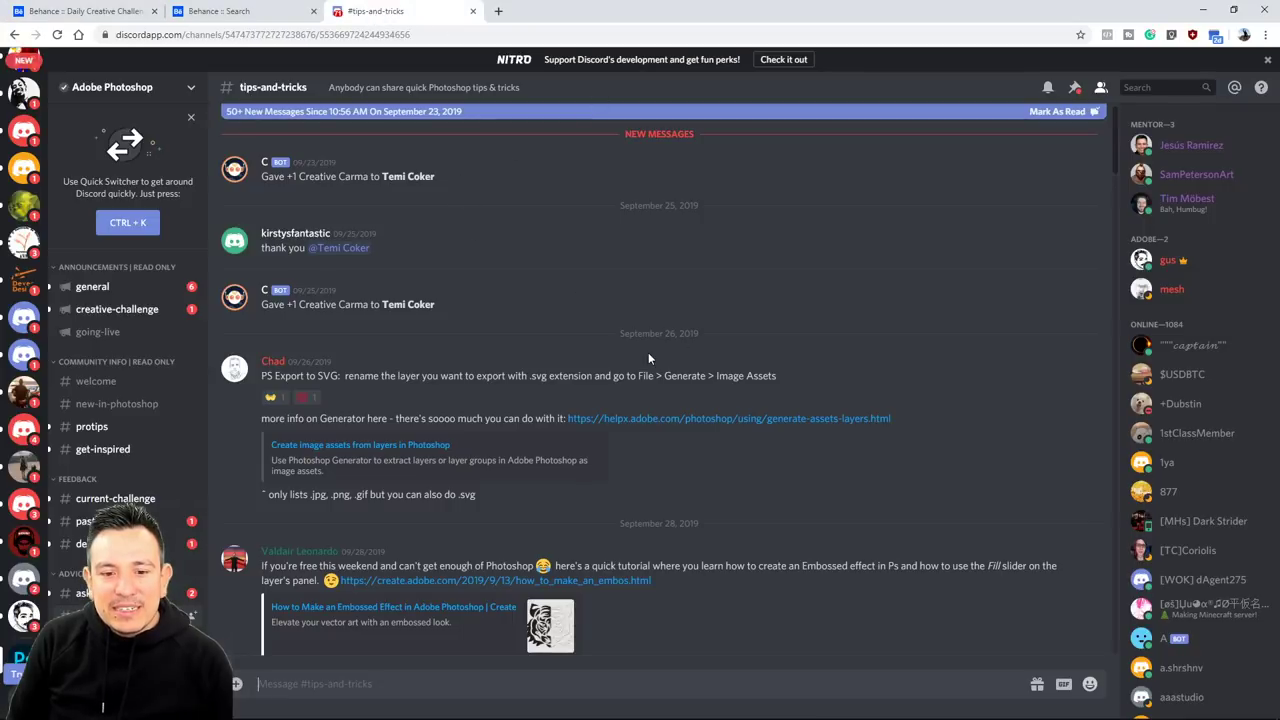
{"action": "scroll", "coordinate": [646, 352], "scroll_direction": "down", "scroll_amount": 6}
{"action": "scroll", "coordinate": [639, 362], "scroll_direction": "up", "scroll_amount": 8}
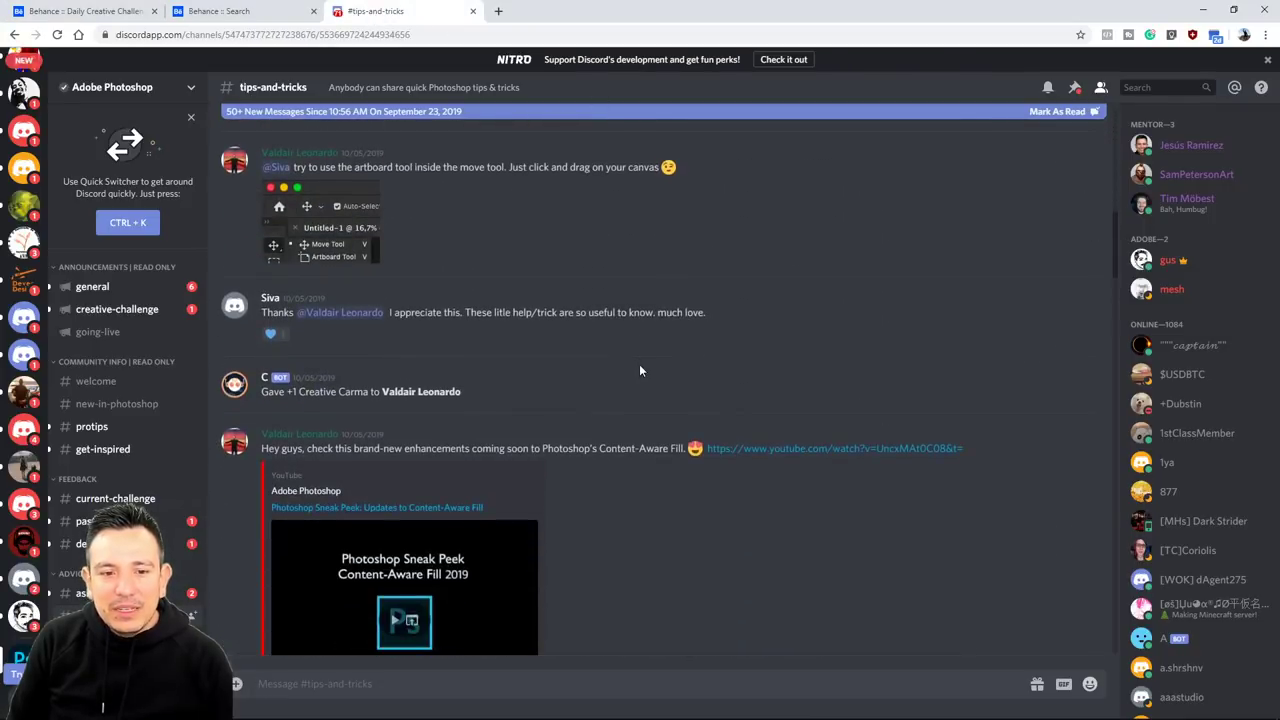
{"action": "scroll", "coordinate": [641, 378], "scroll_direction": "down", "scroll_amount": 2}
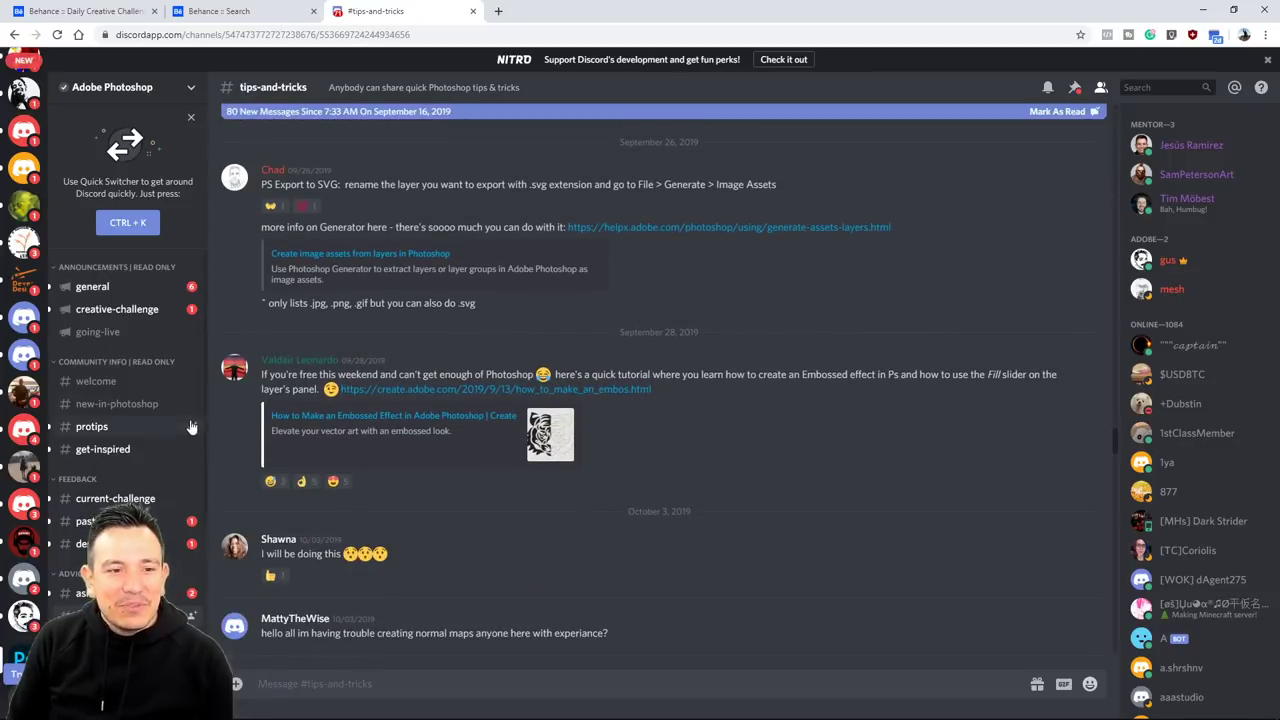
Open the current-challenge channel by way of creative-challenge and examine the album cover designs shared by participants.
{"action": "left_click", "coordinate": [122, 312]}
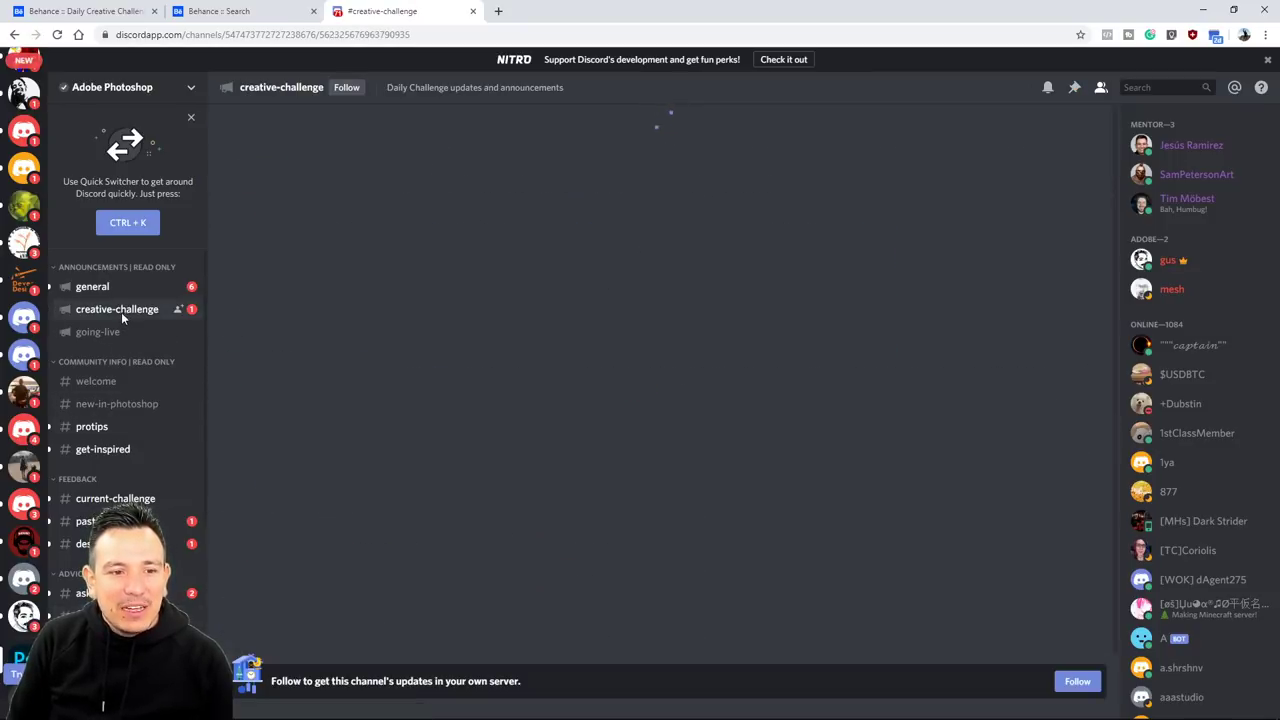
{"action": "left_click", "coordinate": [113, 499]}
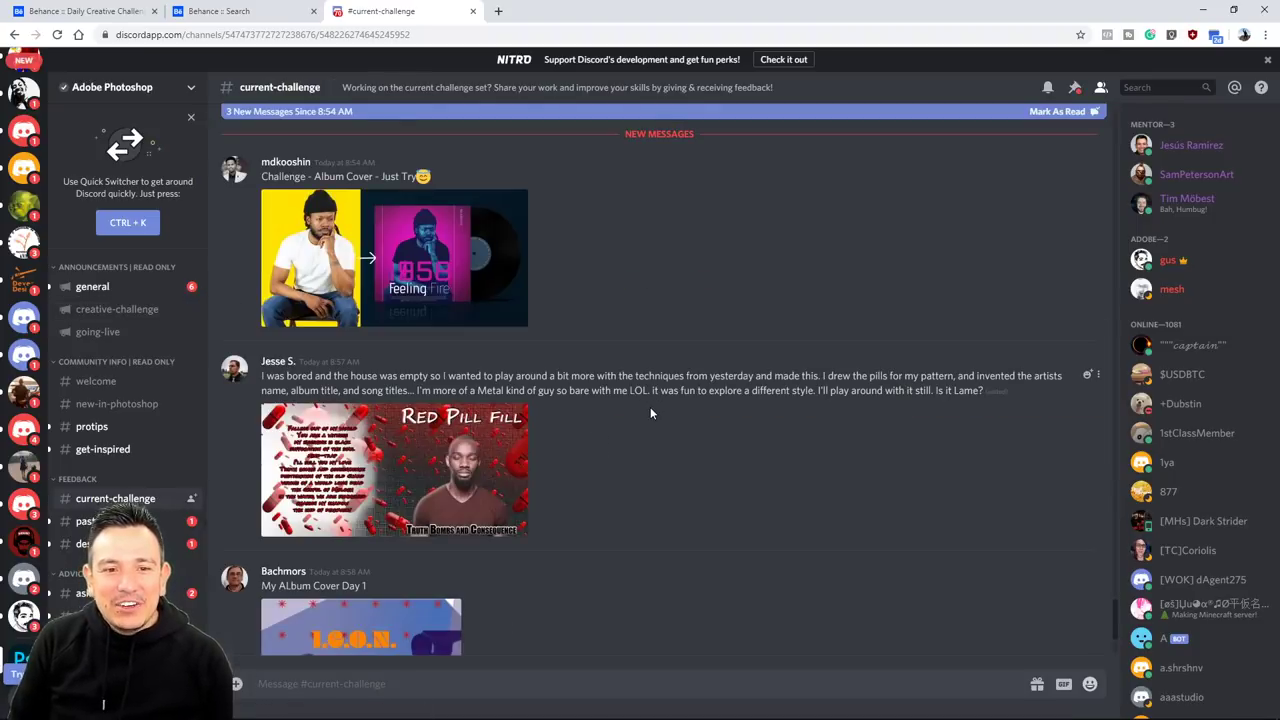
{"action": "scroll", "coordinate": [650, 407], "scroll_direction": "down", "scroll_amount": 3}
{"action": "scroll", "coordinate": [646, 421], "scroll_direction": "up", "scroll_amount": 6}
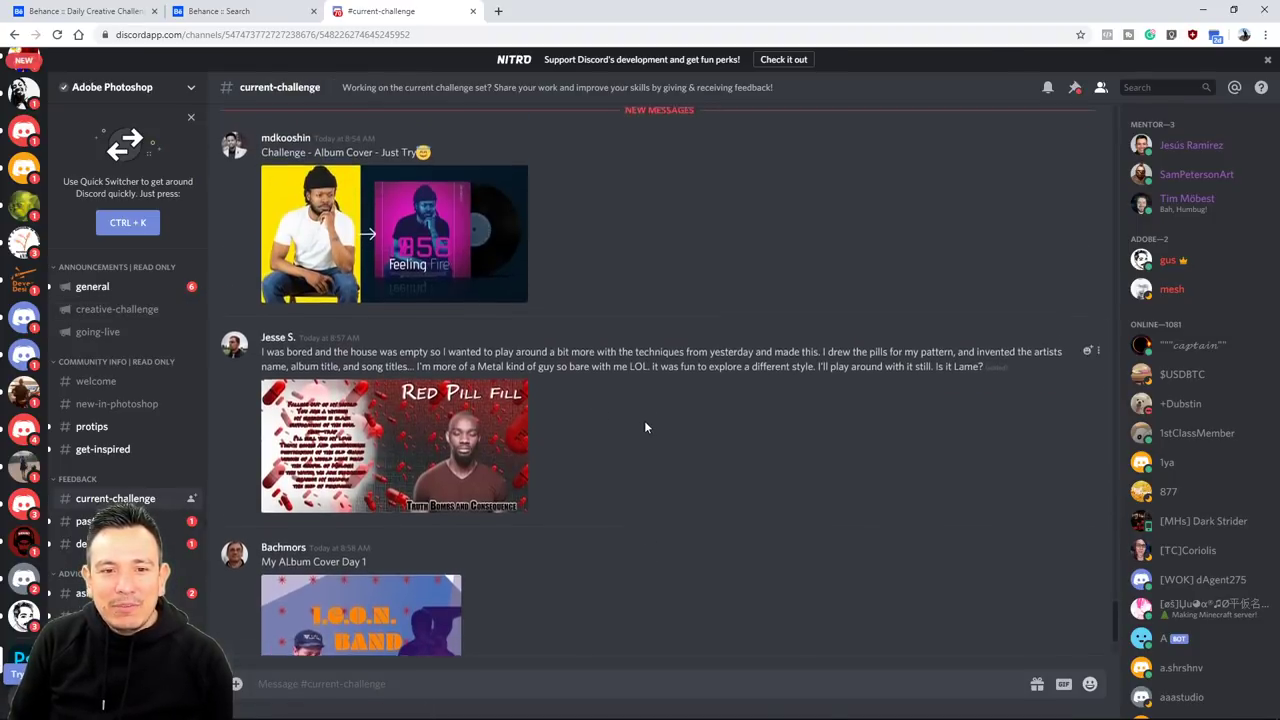
{"action": "scroll", "coordinate": [645, 427], "scroll_direction": "up", "scroll_amount": 15}
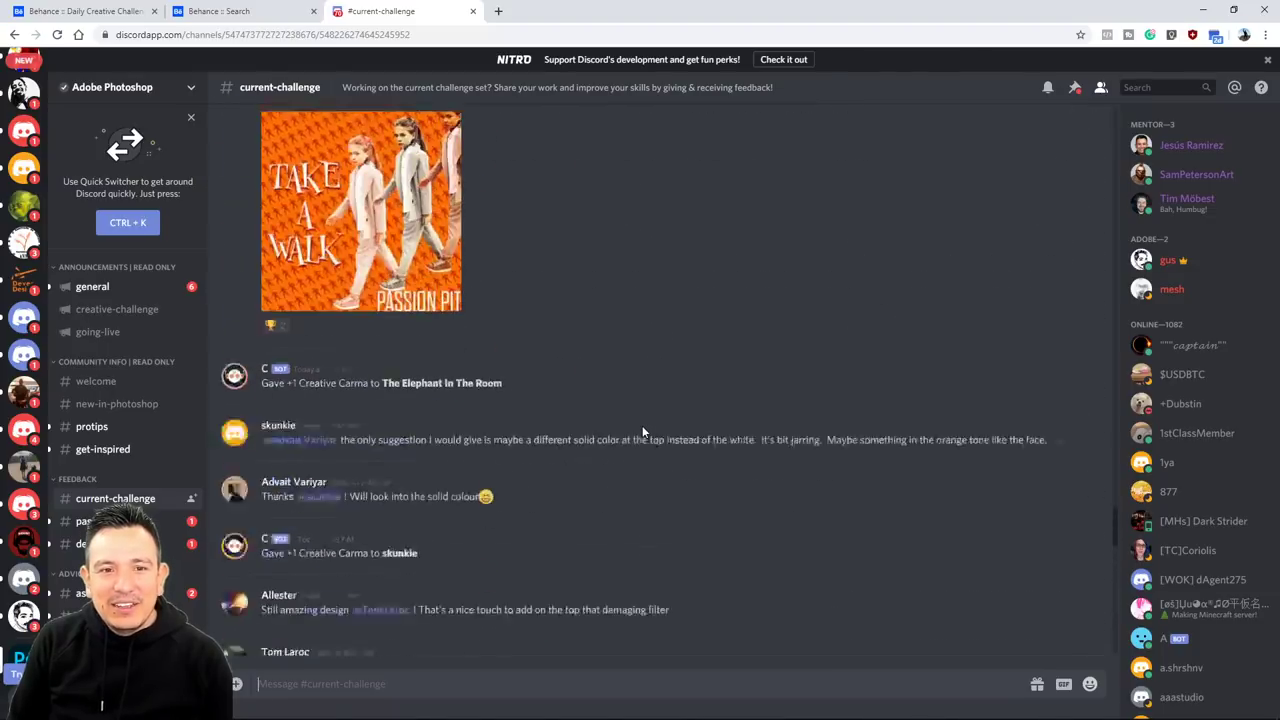
{"action": "scroll", "coordinate": [642, 432], "scroll_direction": "up", "scroll_amount": 8}
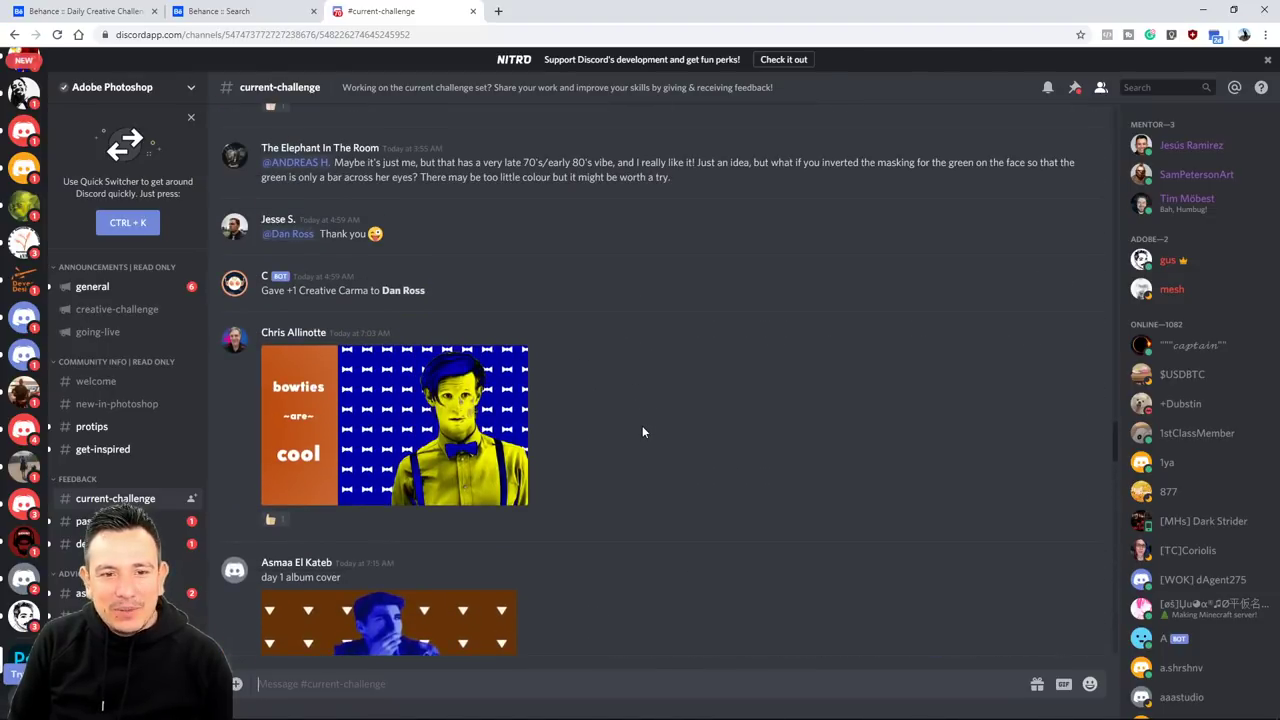
{"action": "scroll", "coordinate": [643, 435], "scroll_direction": "down", "scroll_amount": 4}
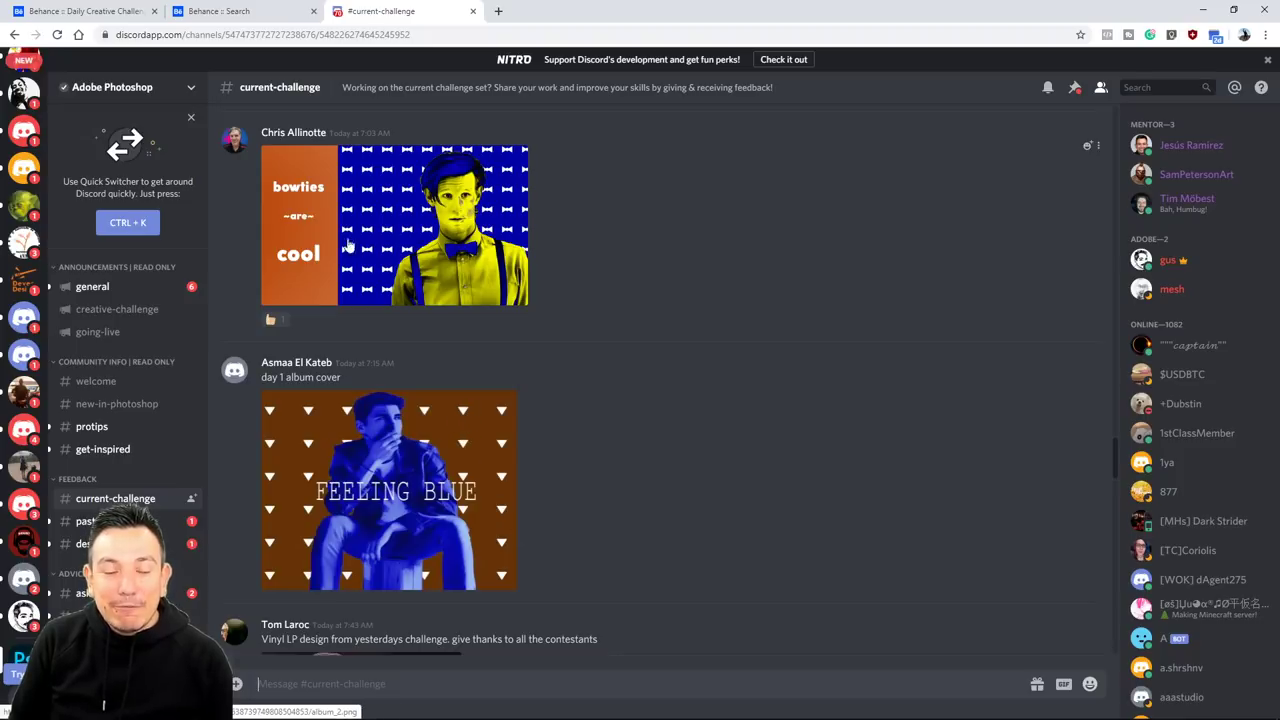
{"action": "scroll", "coordinate": [594, 377], "scroll_direction": "up", "scroll_amount": 8}
{"action": "scroll", "coordinate": [590, 390], "scroll_direction": "up", "scroll_amount": 1}
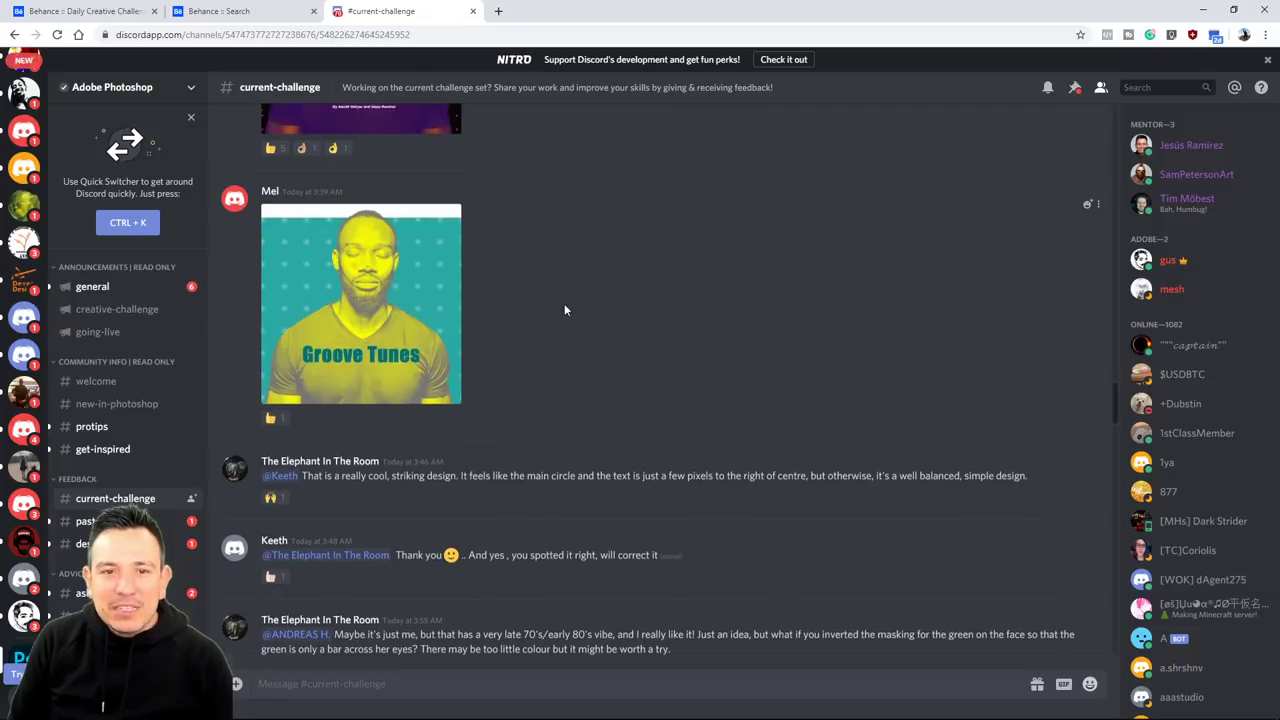
{"action": "scroll", "coordinate": [564, 303], "scroll_direction": "up", "scroll_amount": 4}
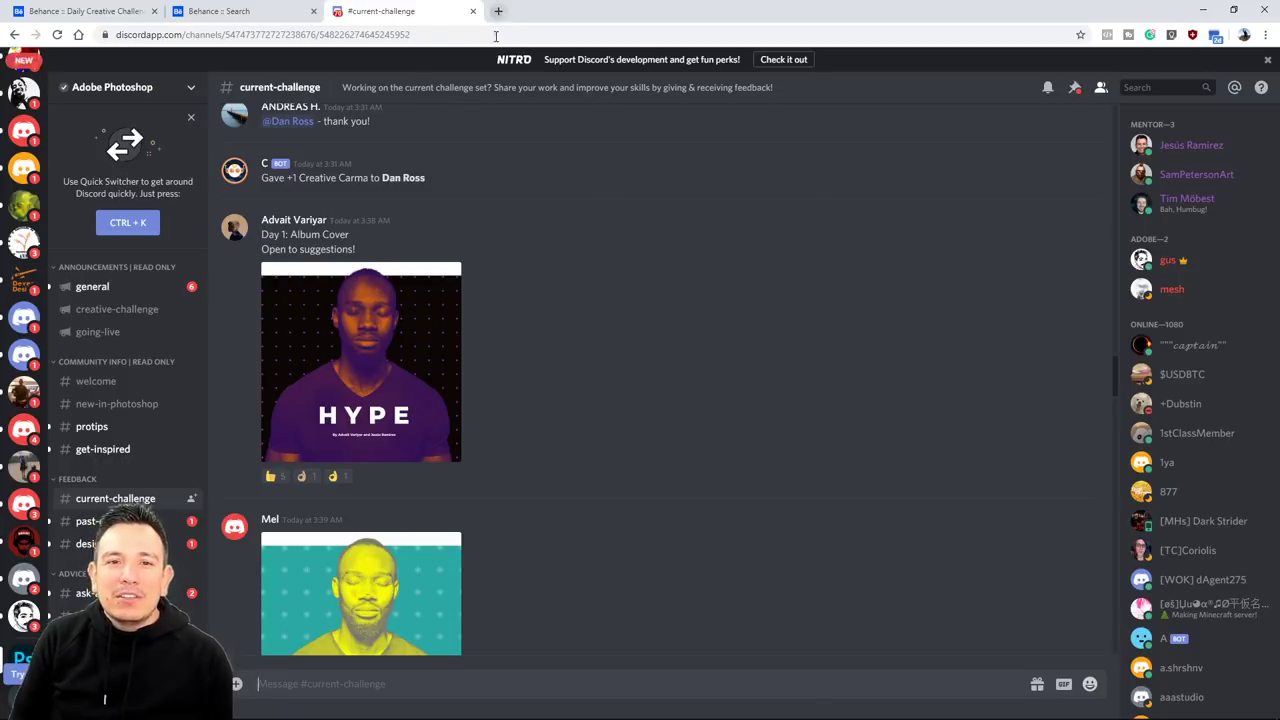
Open color.adobe.com in a new browser tab.
{"action": "key", "text": "ctrl+t"}
{"action": "type", "text": "color.adobe.com"}
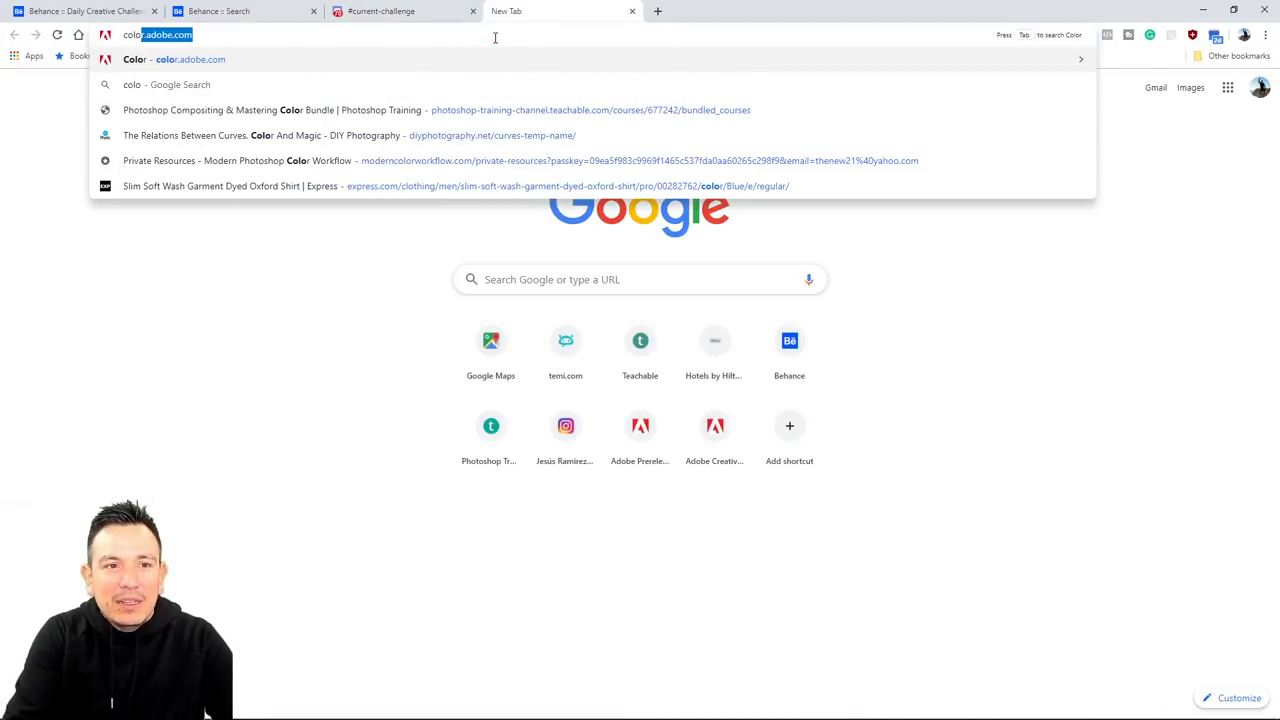
{"action": "key", "text": "Return"}
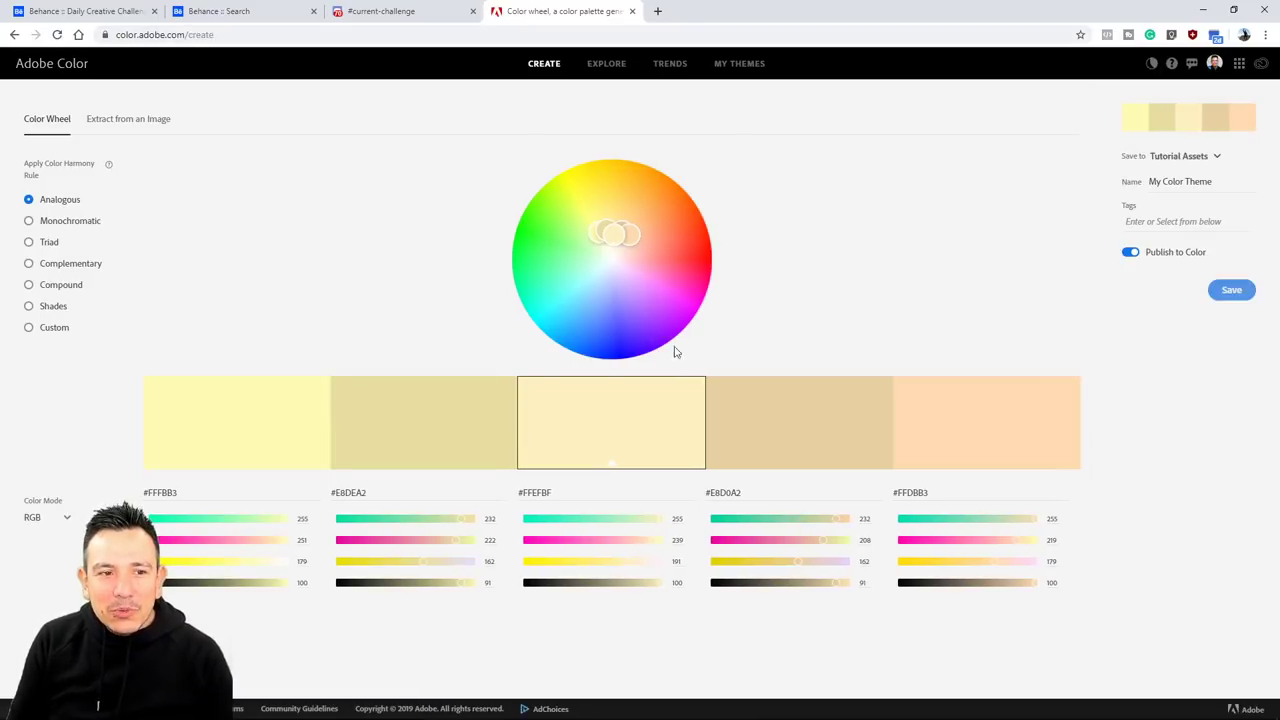
Preview the Monochromatic and Triad harmony rules, apply Complementary, and adjust the wheel's markers to a palette with deep blue #2027B0 and pale yellow #FCF1C5.
{"action": "left_click", "coordinate": [76, 224]}
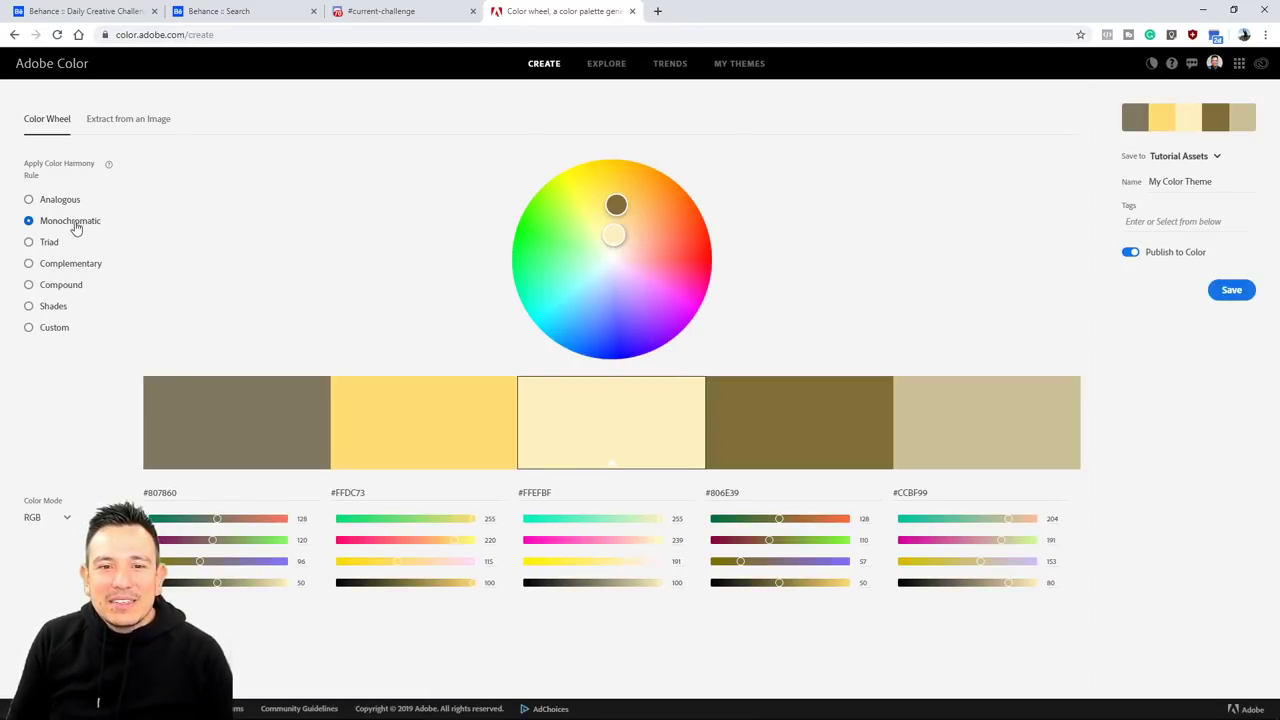
{"action": "left_click", "coordinate": [50, 243]}
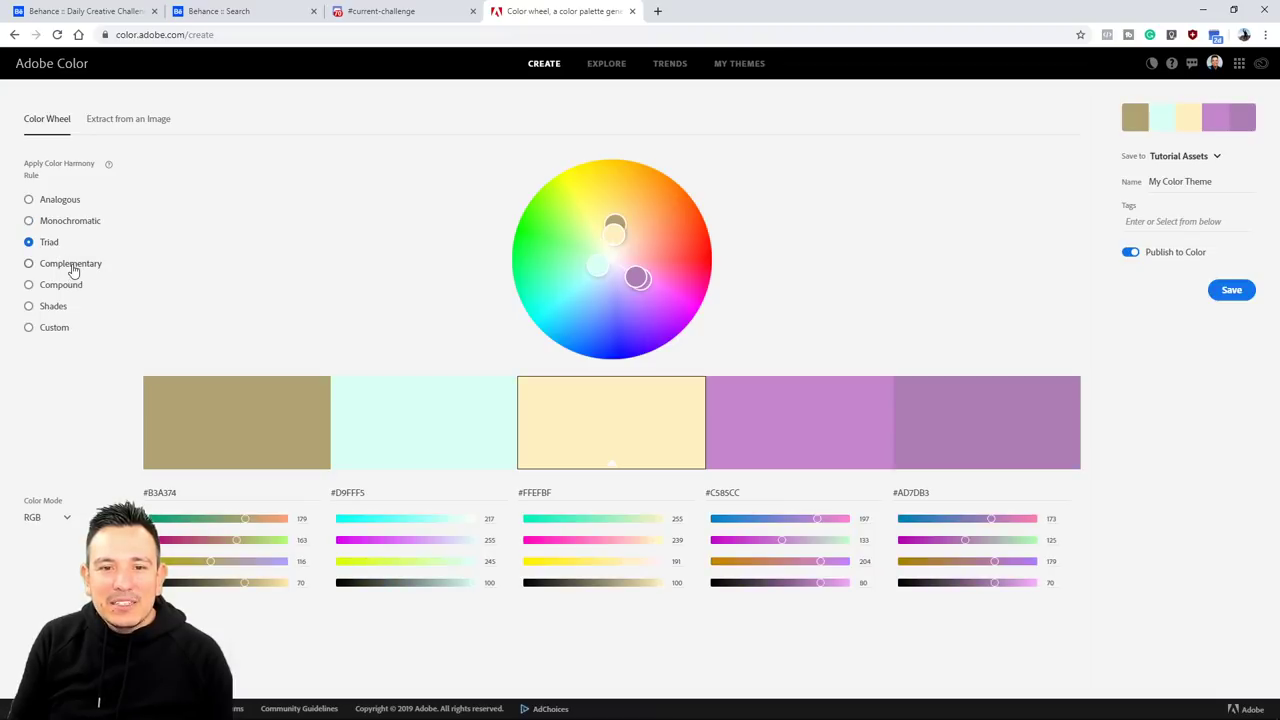
{"action": "left_click", "coordinate": [71, 264]}
{"action": "left_click_drag", "start_coordinate": [608, 308], "coordinate": [600, 346]}
{"action": "mouse_move", "coordinate": [612, 224]}
{"action": "left_mouse_down"}
{"action": "mouse_move", "coordinate": [670, 228]}
{"action": "mouse_move", "coordinate": [660, 177]}
{"action": "mouse_move", "coordinate": [634, 200]}
{"action": "mouse_move", "coordinate": [620, 186]}
{"action": "mouse_move", "coordinate": [654, 226]}
{"action": "mouse_move", "coordinate": [654, 289]}
{"action": "mouse_move", "coordinate": [620, 297]}
{"action": "mouse_move", "coordinate": [583, 274]}
{"action": "mouse_move", "coordinate": [619, 243]}
{"action": "left_mouse_up"}
{"action": "left_click", "coordinate": [627, 230]}
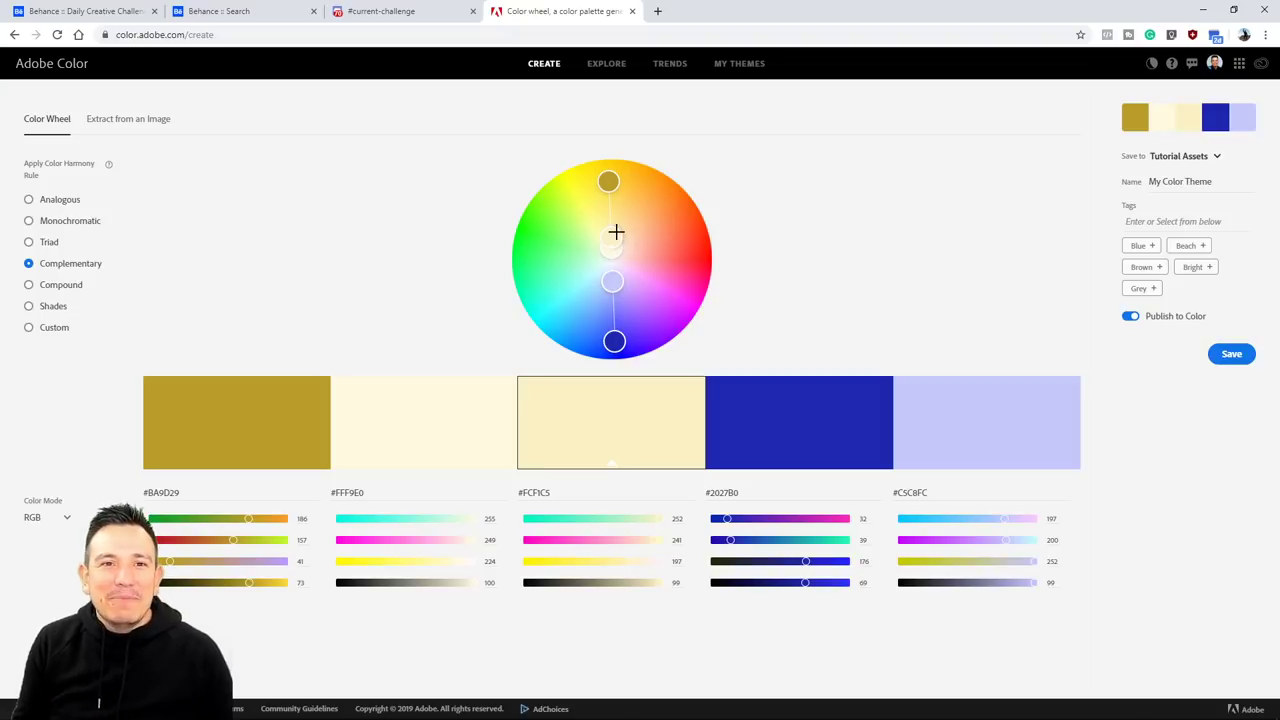
Return to the Discord current-challenge channel and look through more of the submitted album covers.
{"action": "left_click", "coordinate": [409, 14]}
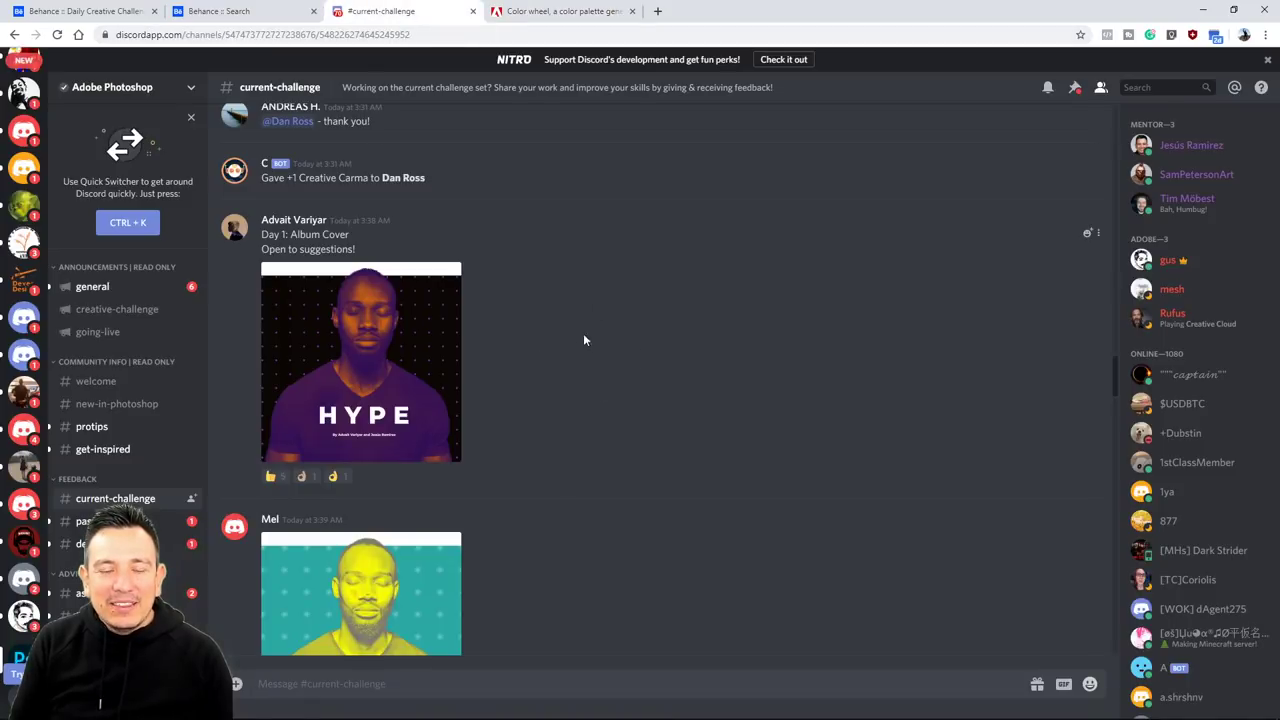
{"action": "scroll", "coordinate": [590, 455], "scroll_direction": "up", "scroll_amount": 10}
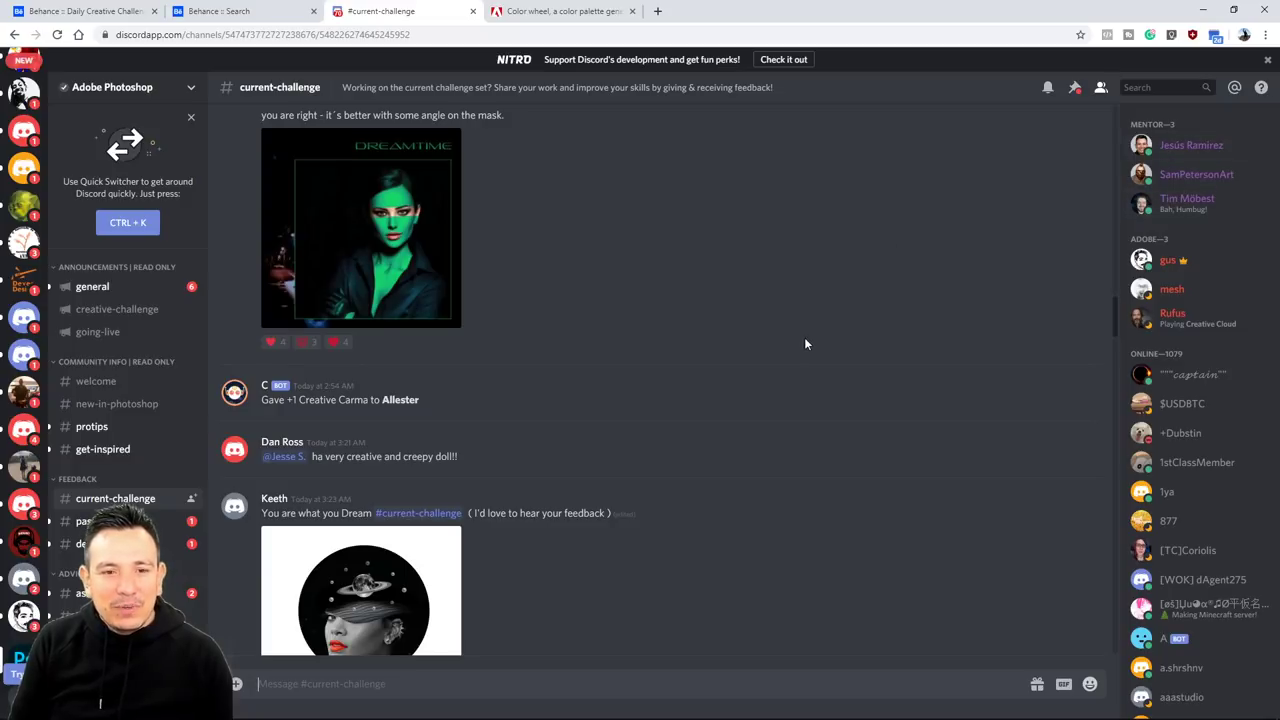
{"action": "scroll", "coordinate": [805, 352], "scroll_direction": "up", "scroll_amount": 3}
{"action": "scroll", "coordinate": [801, 360], "scroll_direction": "down", "scroll_amount": 12}
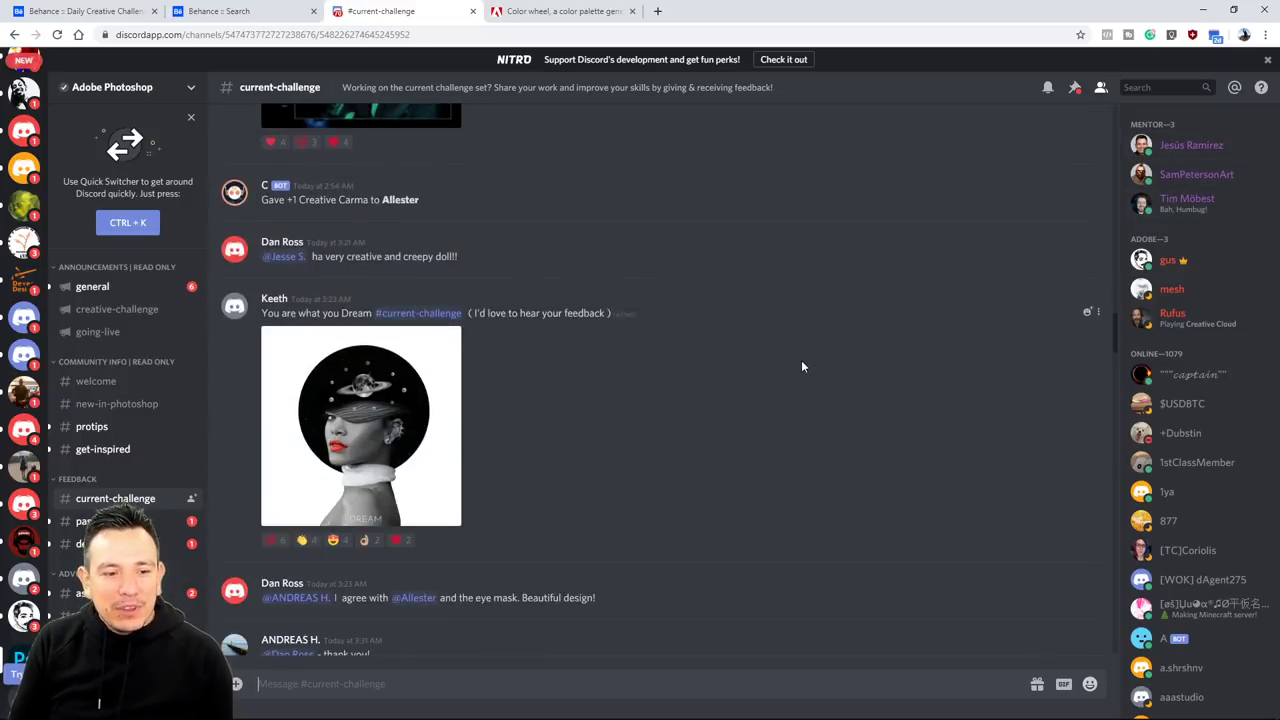
{"action": "scroll", "coordinate": [800, 368], "scroll_direction": "down", "scroll_amount": 3}
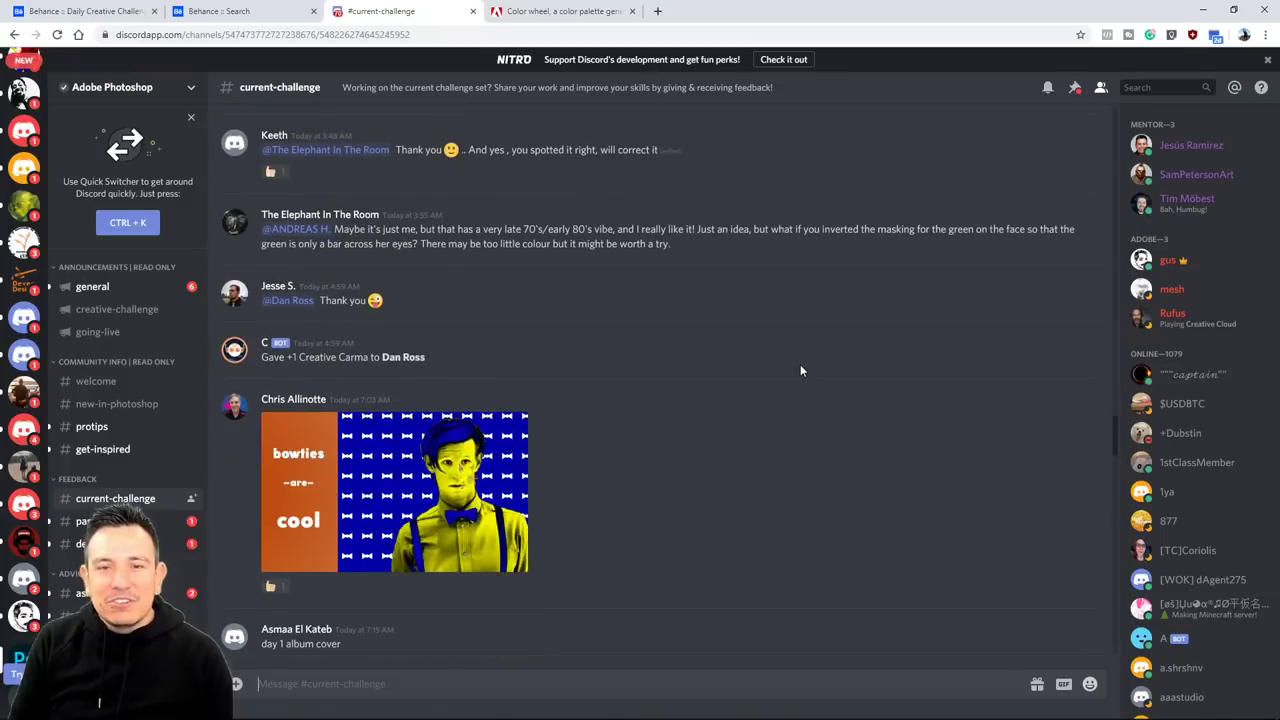
Go back to the Behance challenge page, open the Glass Effect challenge's starter files, and return to the challenge page.
{"action": "left_click", "coordinate": [85, 11]}
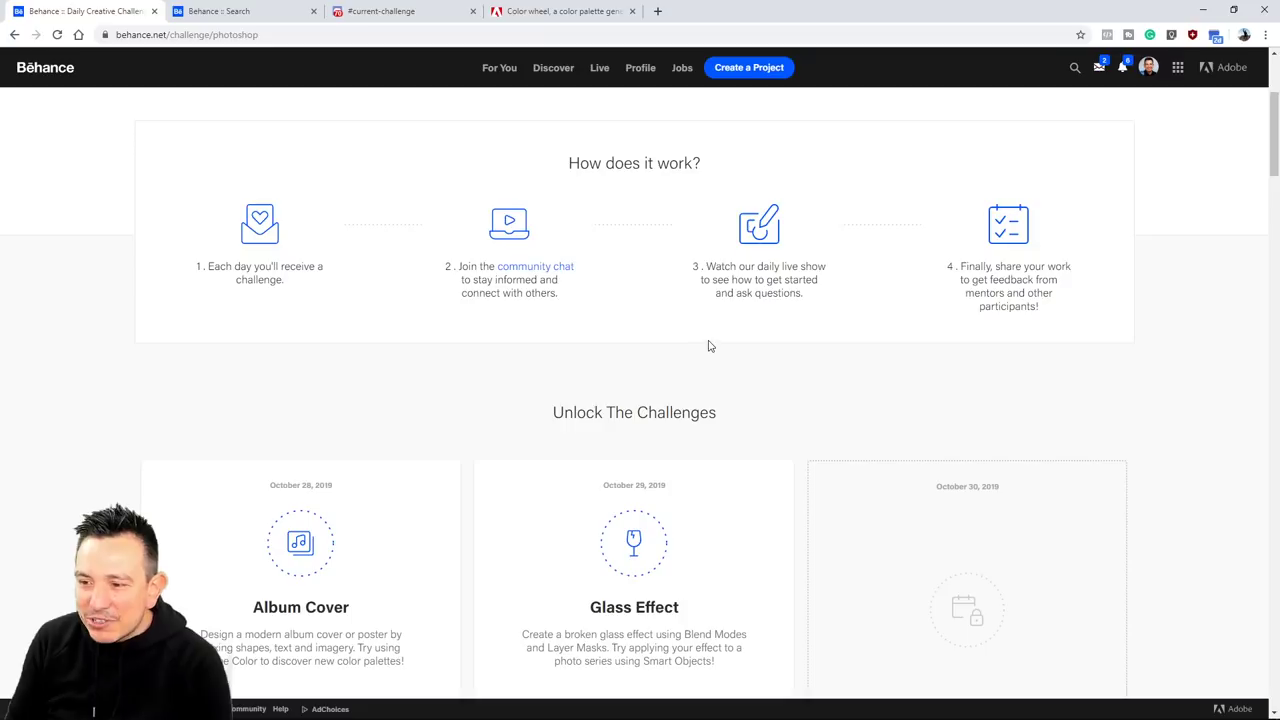
{"action": "scroll", "coordinate": [711, 339], "scroll_direction": "down", "scroll_amount": 2}
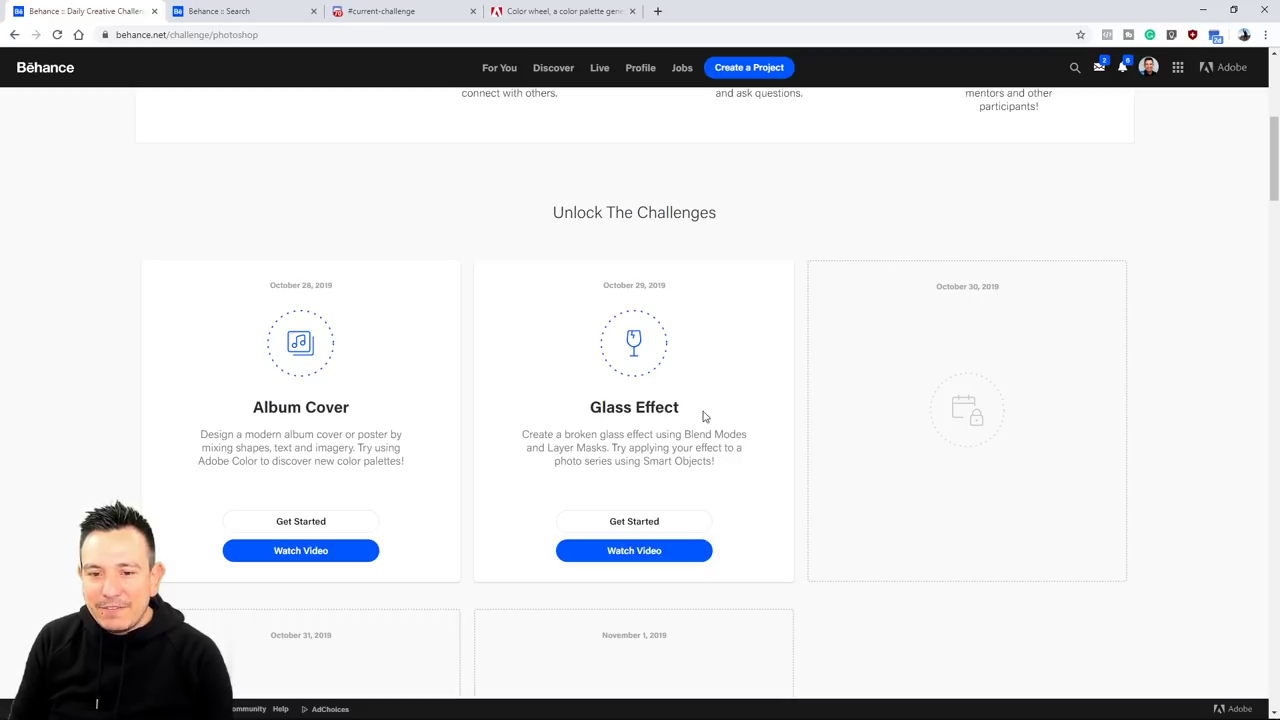
{"action": "left_click", "coordinate": [646, 527]}
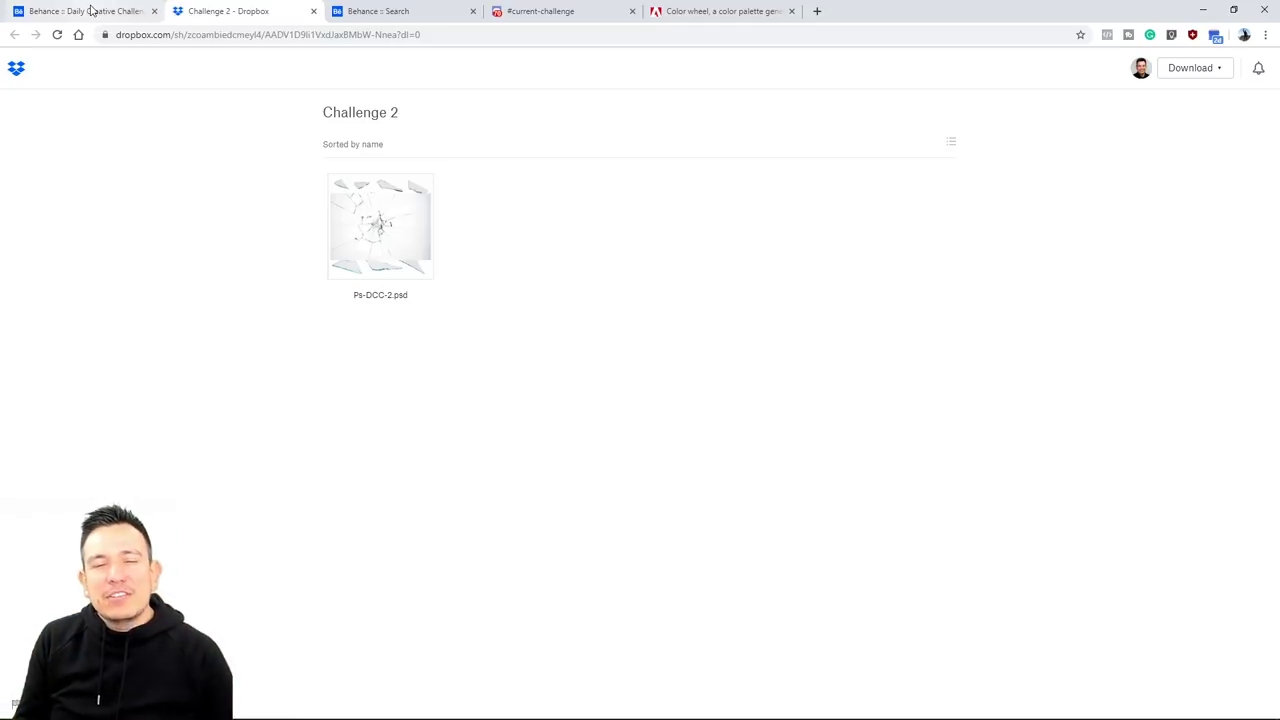
{"action": "left_click", "coordinate": [91, 10]}
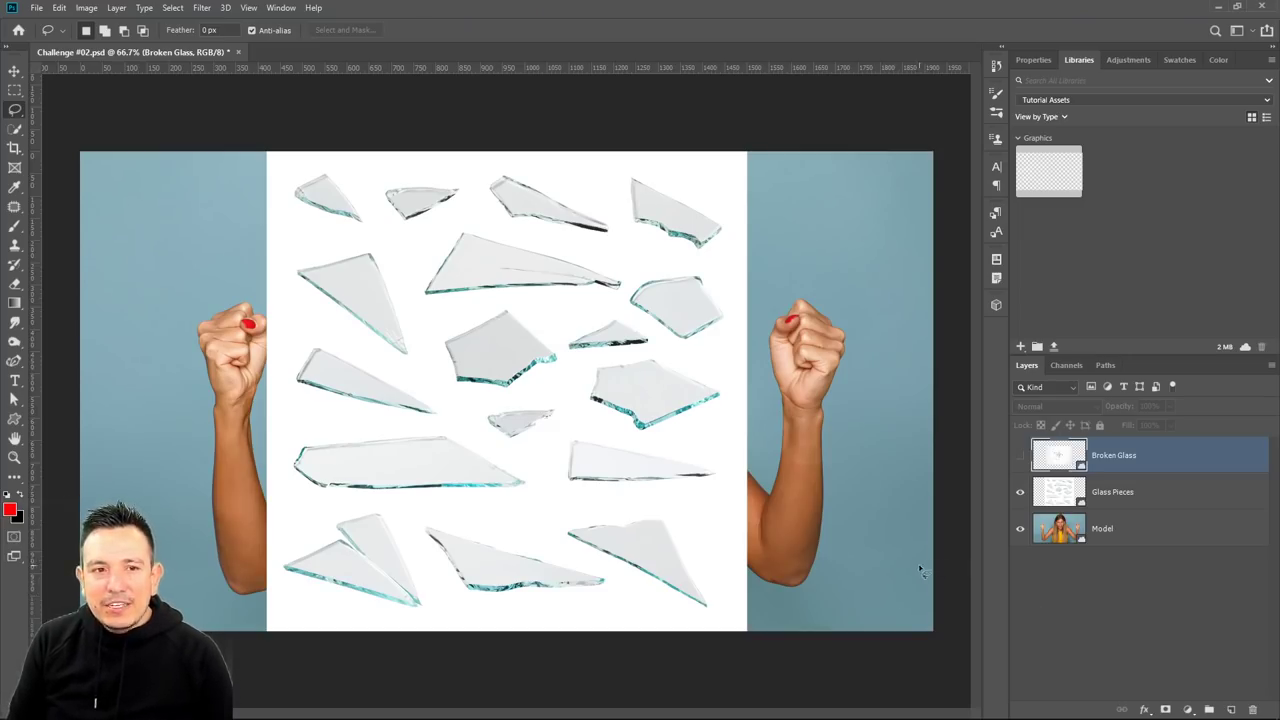
In Photoshop, toggle the visibility of the Glass Pieces and Broken Glass layers to inspect each one, leaving only Glass Pieces shown above Model.
{"action": "left_click", "coordinate": [1021, 492]}
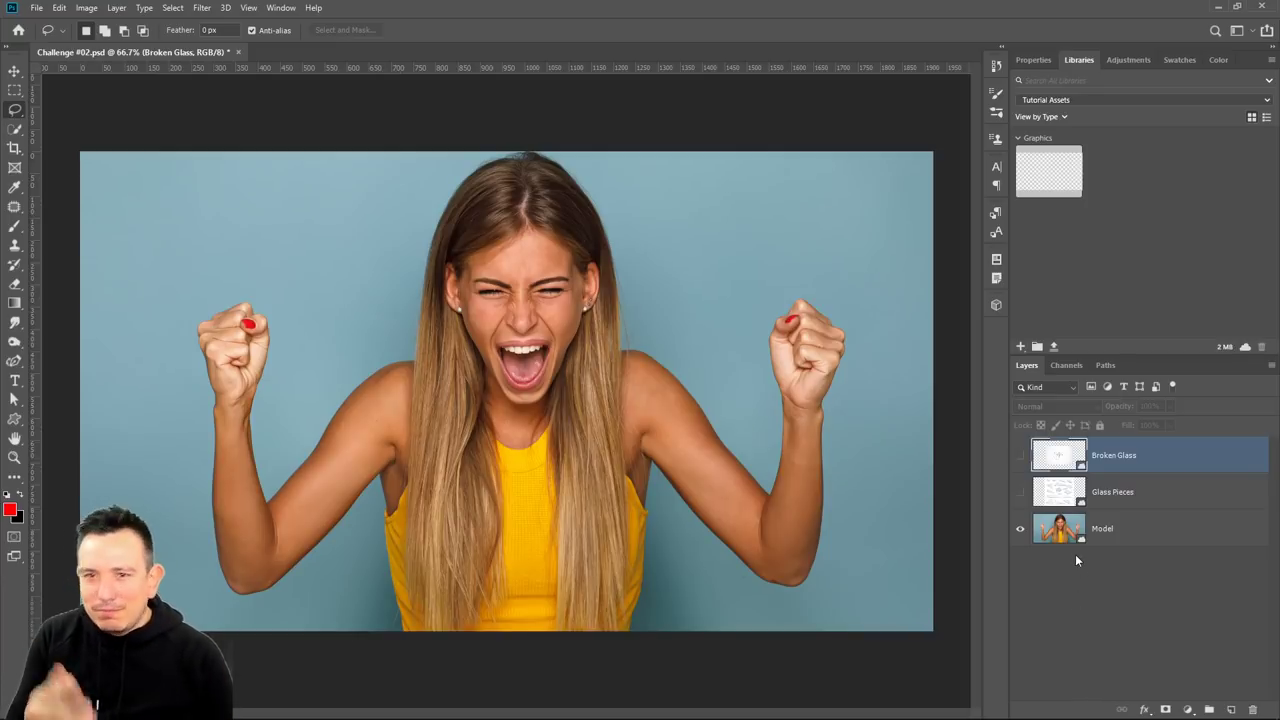
{"action": "left_click", "coordinate": [1020, 492]}
{"action": "left_click", "coordinate": [1020, 456]}
{"action": "left_click", "coordinate": [1020, 456]}
{"action": "left_click", "coordinate": [1020, 494]}
{"action": "left_click", "coordinate": [1020, 496]}
{"action": "left_click", "coordinate": [1020, 458]}
{"action": "left_click", "coordinate": [1020, 458]}
{"action": "left_click", "coordinate": [1020, 490]}
{"action": "left_click", "coordinate": [1020, 456]}
{"action": "left_click", "coordinate": [1020, 456]}
{"action": "left_click", "coordinate": [1020, 494]}
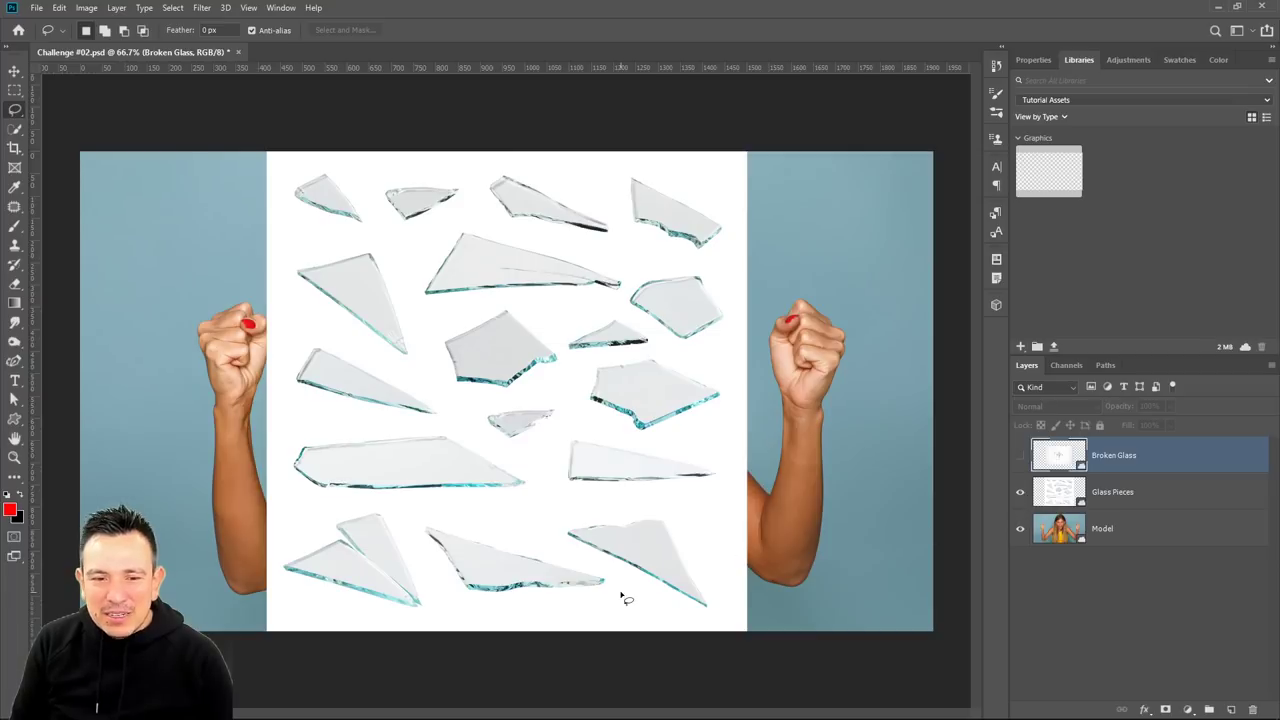
Enlarge the Glass Pieces layer with a transform and position it so the long wide shard lies fully inside the canvas.
{"action": "left_click", "coordinate": [15, 72]}
{"action": "left_click", "coordinate": [1104, 498]}
{"action": "left_click_drag", "start_coordinate": [626, 448], "coordinate": [591, 399]}
{"action": "left_click_drag", "start_coordinate": [714, 578], "coordinate": [855, 708]}
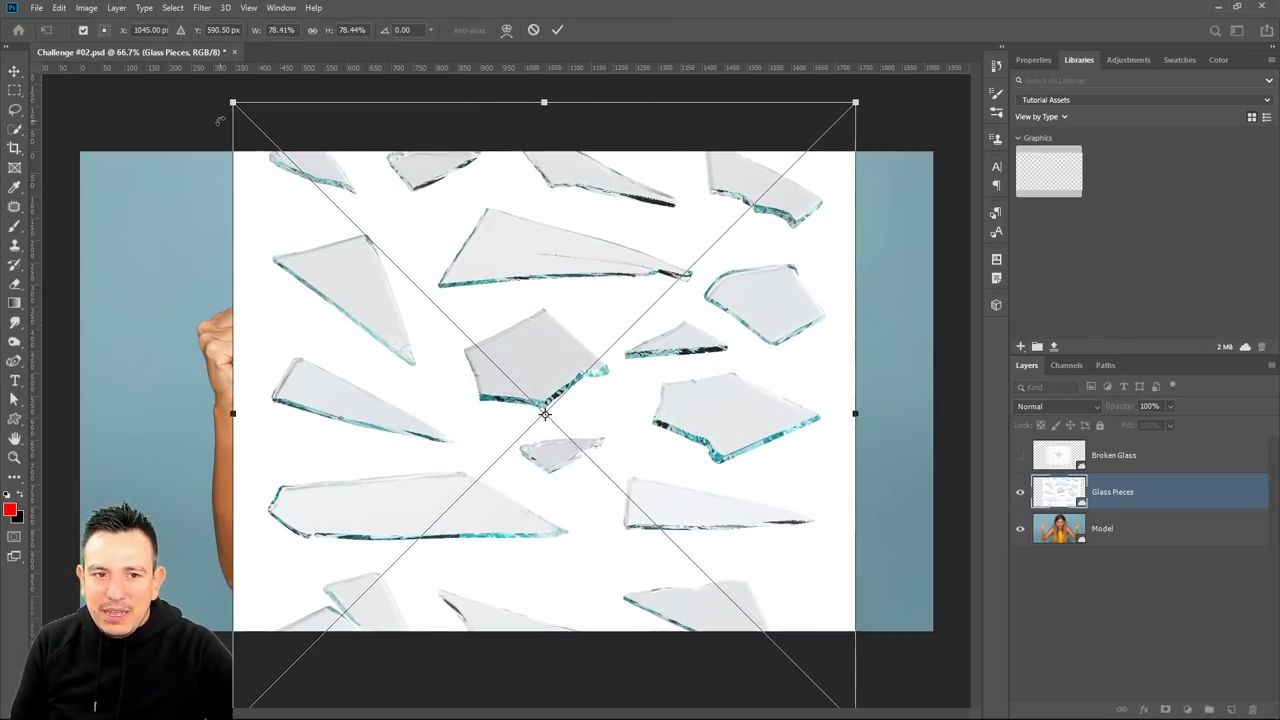
{"action": "left_click_drag", "start_coordinate": [232, 102], "coordinate": [160, 187]}
{"action": "left_click_drag", "start_coordinate": [563, 394], "coordinate": [653, 280]}
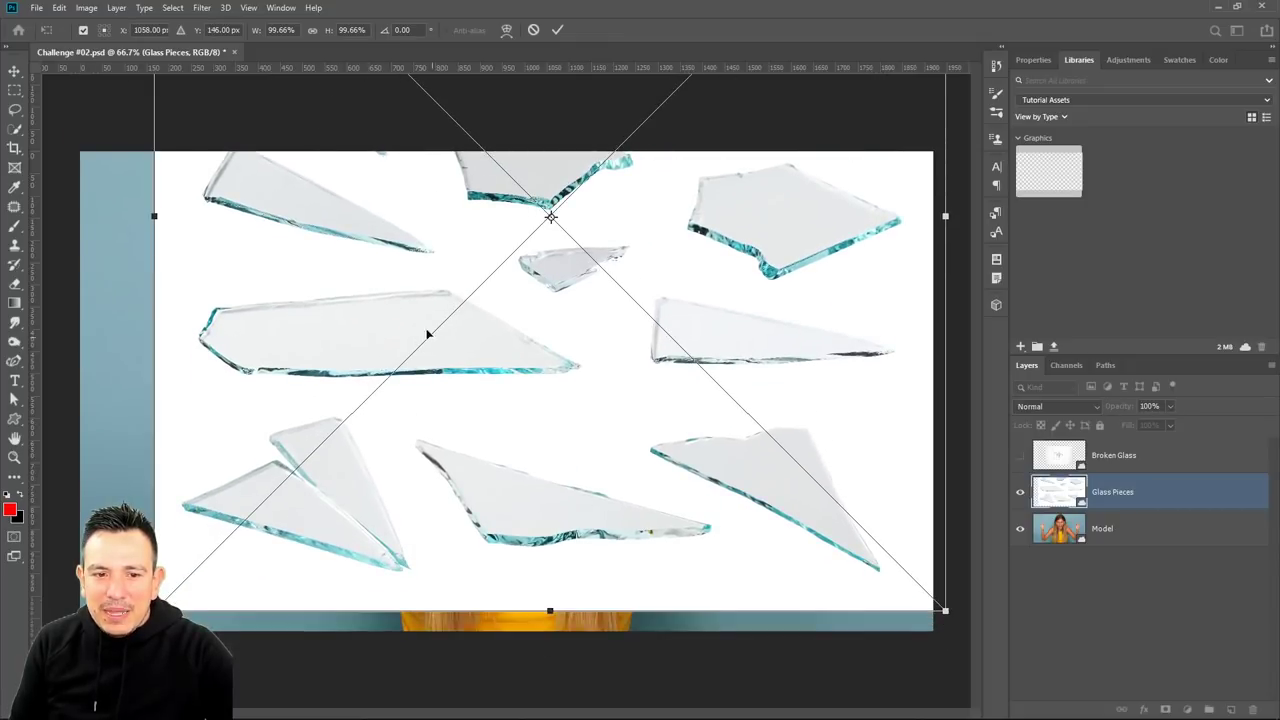
{"action": "left_click_drag", "start_coordinate": [944, 609], "coordinate": [1084, 715]}
{"action": "left_click_drag", "start_coordinate": [335, 269], "coordinate": [600, 515]}
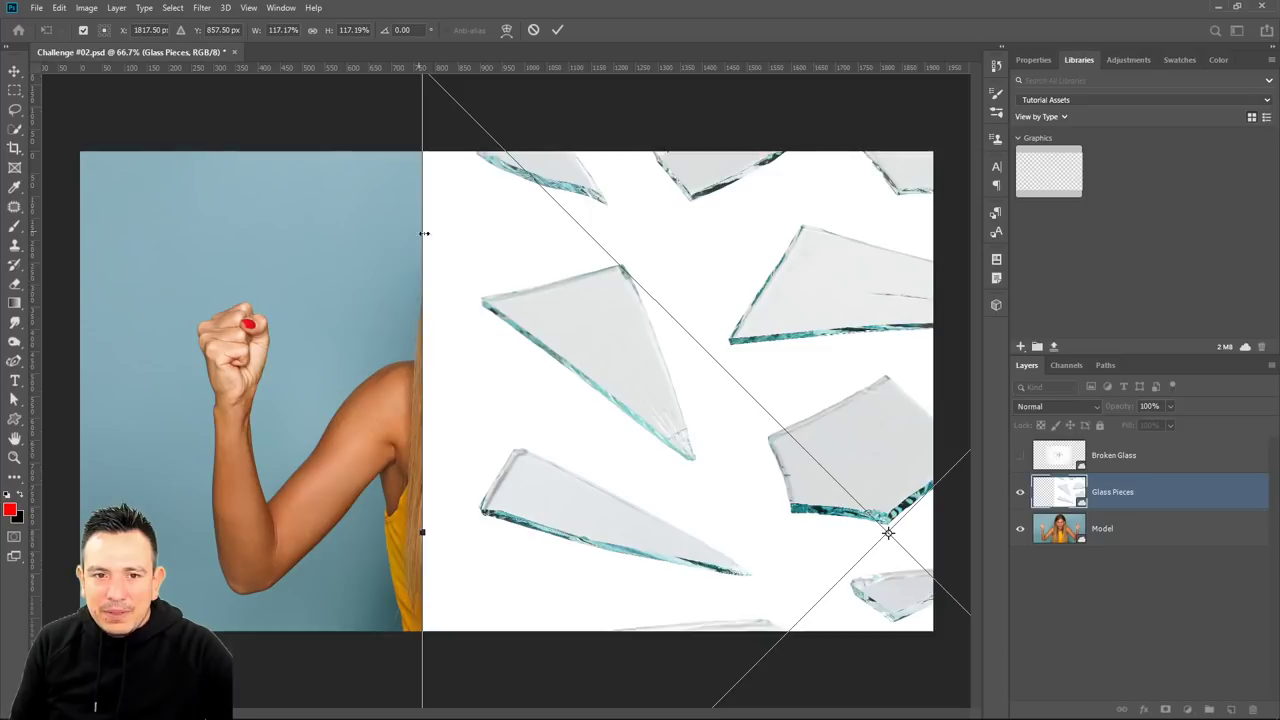
{"action": "left_click_drag", "start_coordinate": [442, 213], "coordinate": [489, 363]}
{"action": "left_click_drag", "start_coordinate": [469, 223], "coordinate": [276, 34]}
{"action": "left_click_drag", "start_coordinate": [615, 487], "coordinate": [440, 196]}
Draw a loose Lasso selection around the long wide glass shard.
{"action": "left_click", "coordinate": [15, 91]}
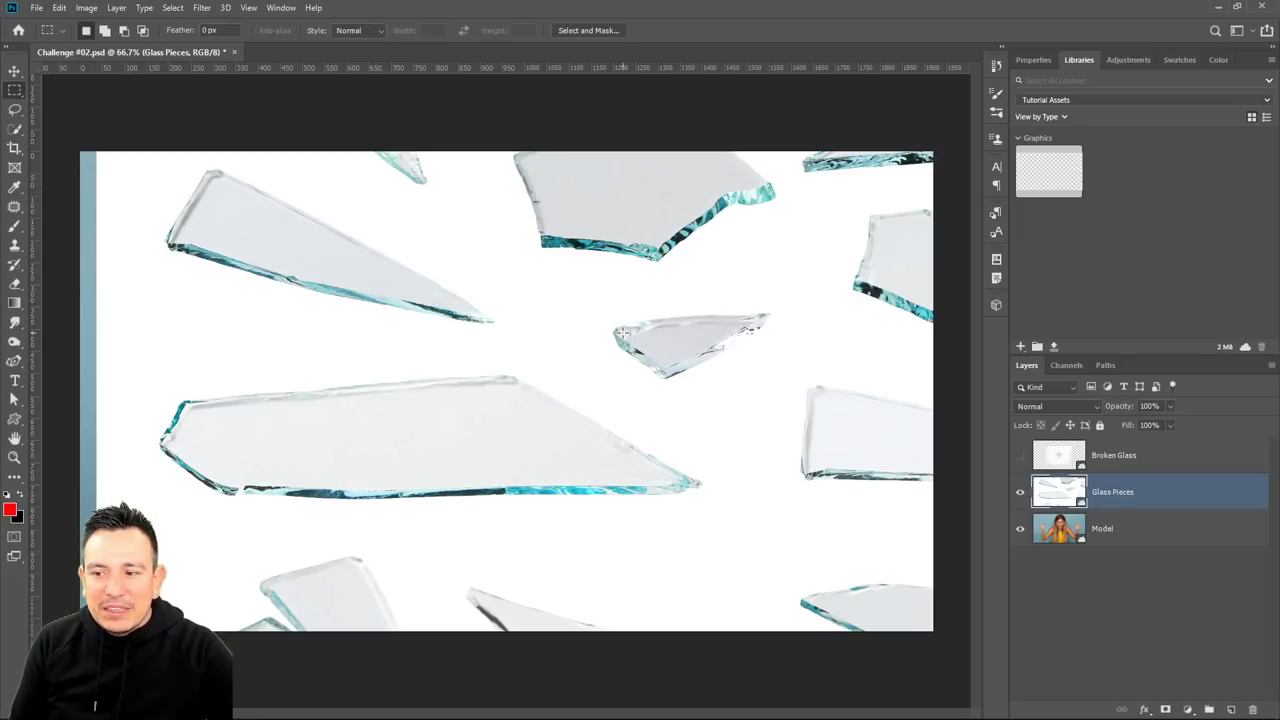
{"action": "left_click", "coordinate": [16, 113]}
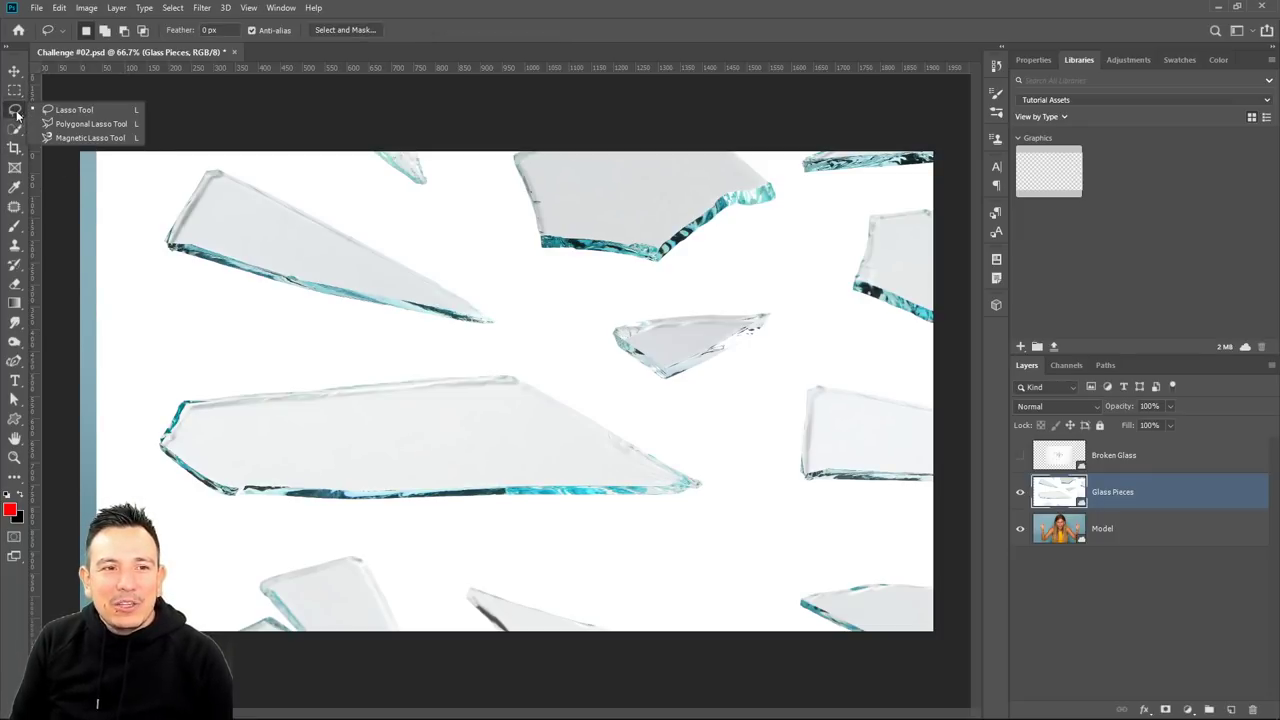
{"action": "mouse_move", "coordinate": [164, 386]}
{"action": "left_mouse_down"}
{"action": "mouse_move", "coordinate": [476, 344]}
{"action": "mouse_move", "coordinate": [621, 404]}
{"action": "mouse_move", "coordinate": [710, 461]}
{"action": "mouse_move", "coordinate": [736, 523]}
{"action": "mouse_move", "coordinate": [435, 529]}
{"action": "mouse_move", "coordinate": [217, 512]}
{"action": "mouse_move", "coordinate": [168, 480]}
{"action": "mouse_move", "coordinate": [156, 387]}
{"action": "left_mouse_up"}
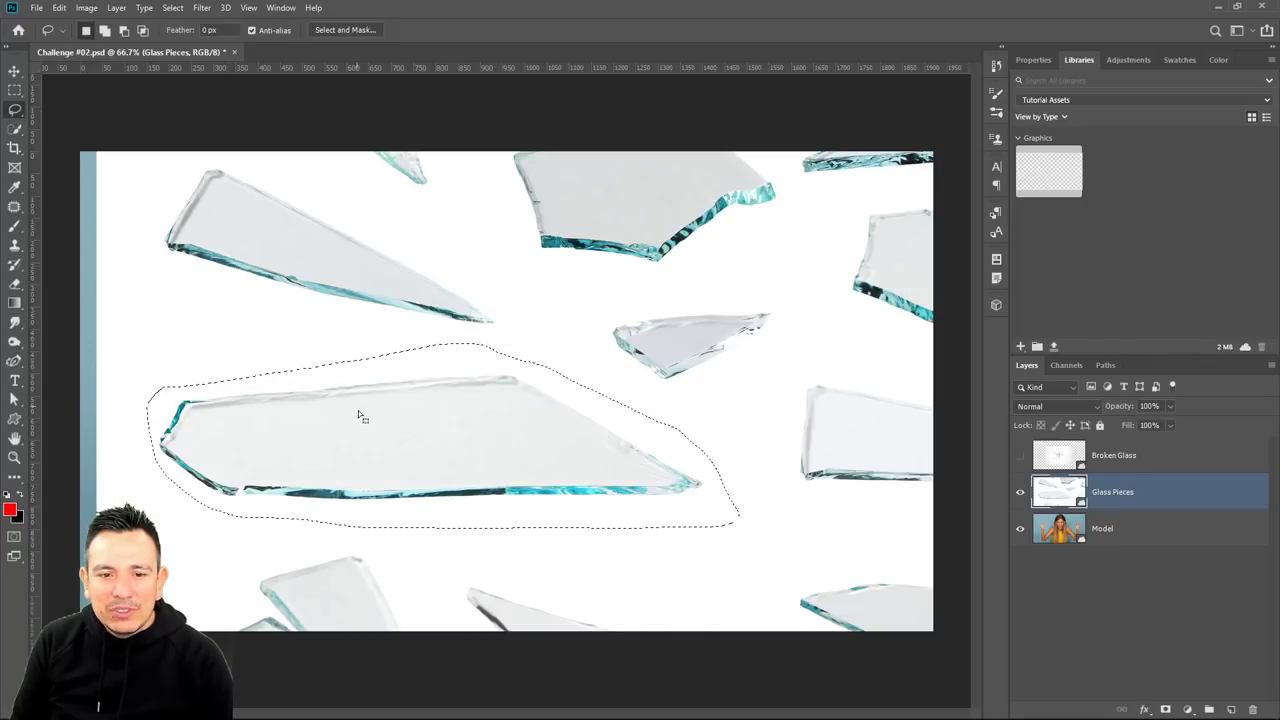
Duplicate the Glass Pieces layer and hide the original.
{"action": "left_click", "coordinate": [14, 71]}
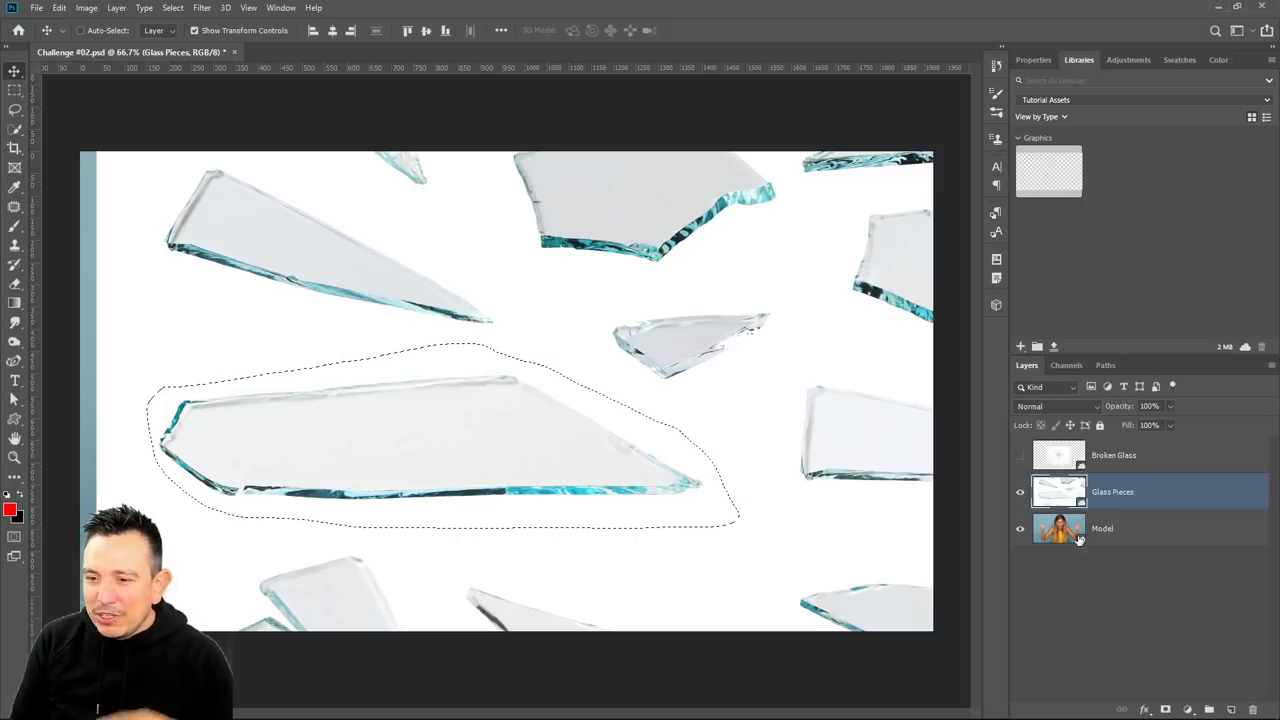
{"action": "left_click_drag", "start_coordinate": [1100, 495], "coordinate": [1231, 709]}
{"action": "left_click", "coordinate": [1020, 530]}
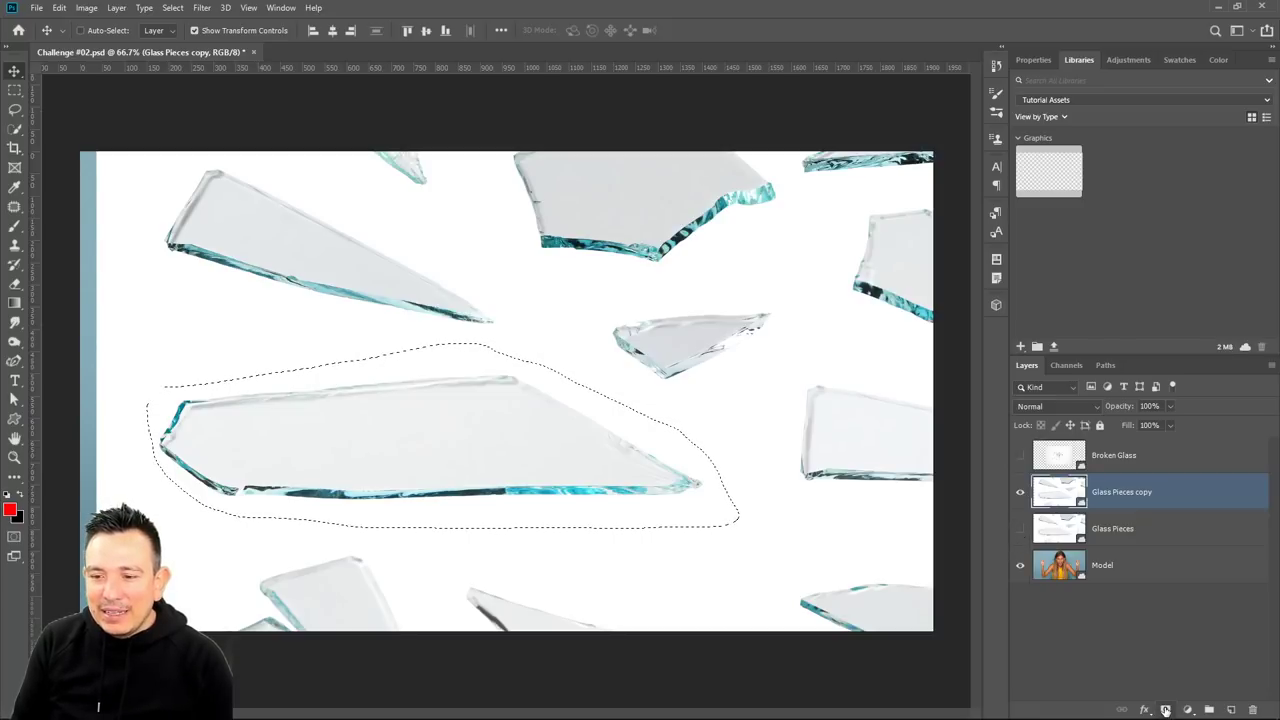
Isolate the lassoed shard by masking Glass Pieces copy to the selection, rasterizing the layer and permanently applying the mask.
{"action": "left_click", "coordinate": [1165, 710]}
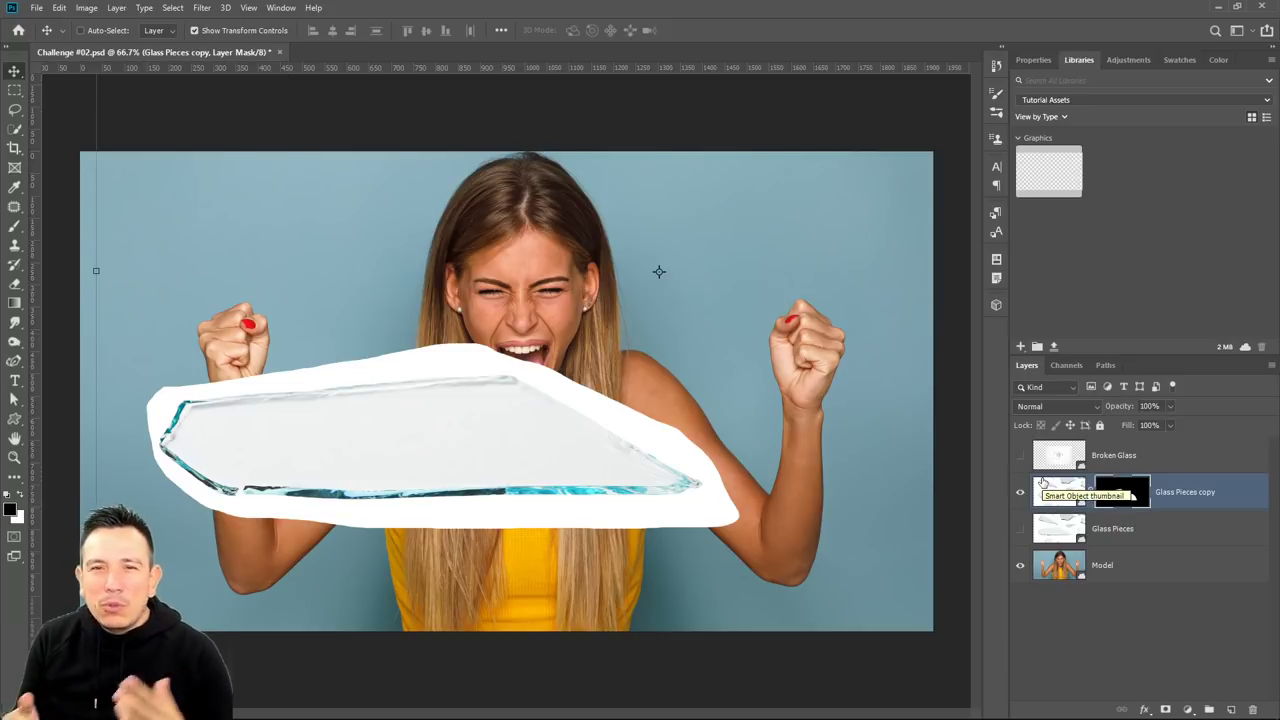
{"action": "right_click", "coordinate": [1200, 509]}
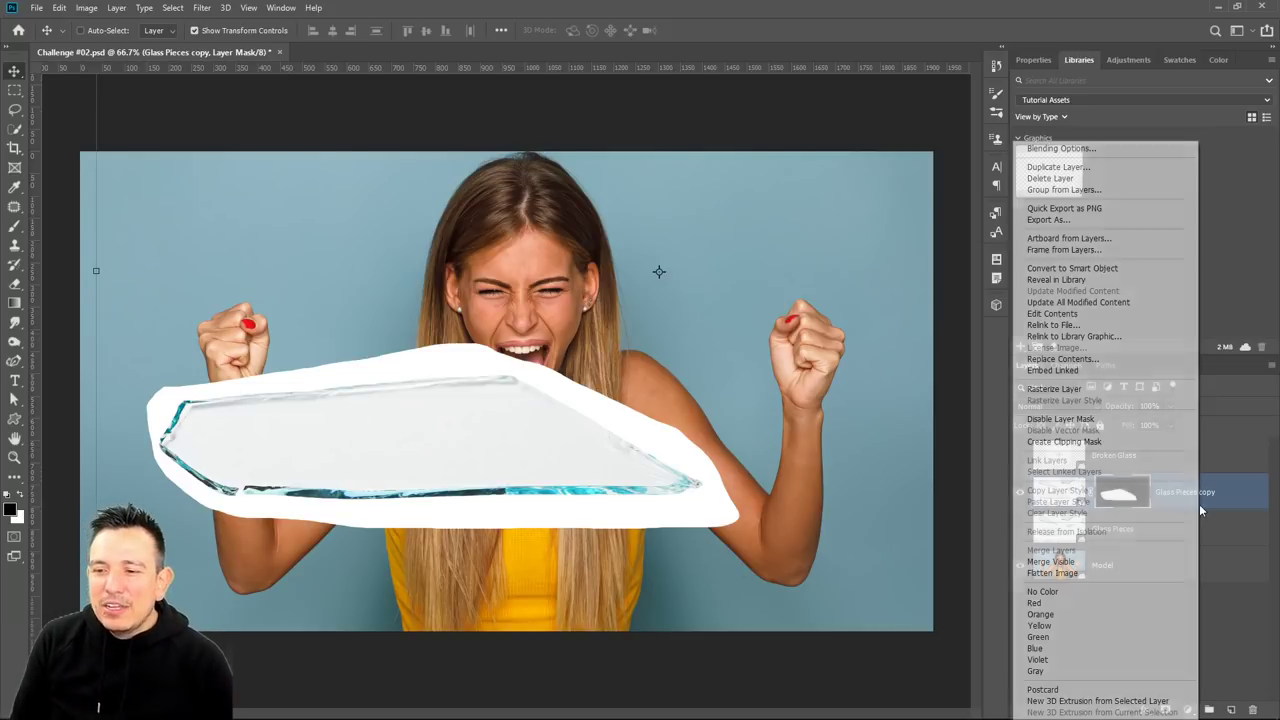
{"action": "left_click", "coordinate": [1054, 389]}
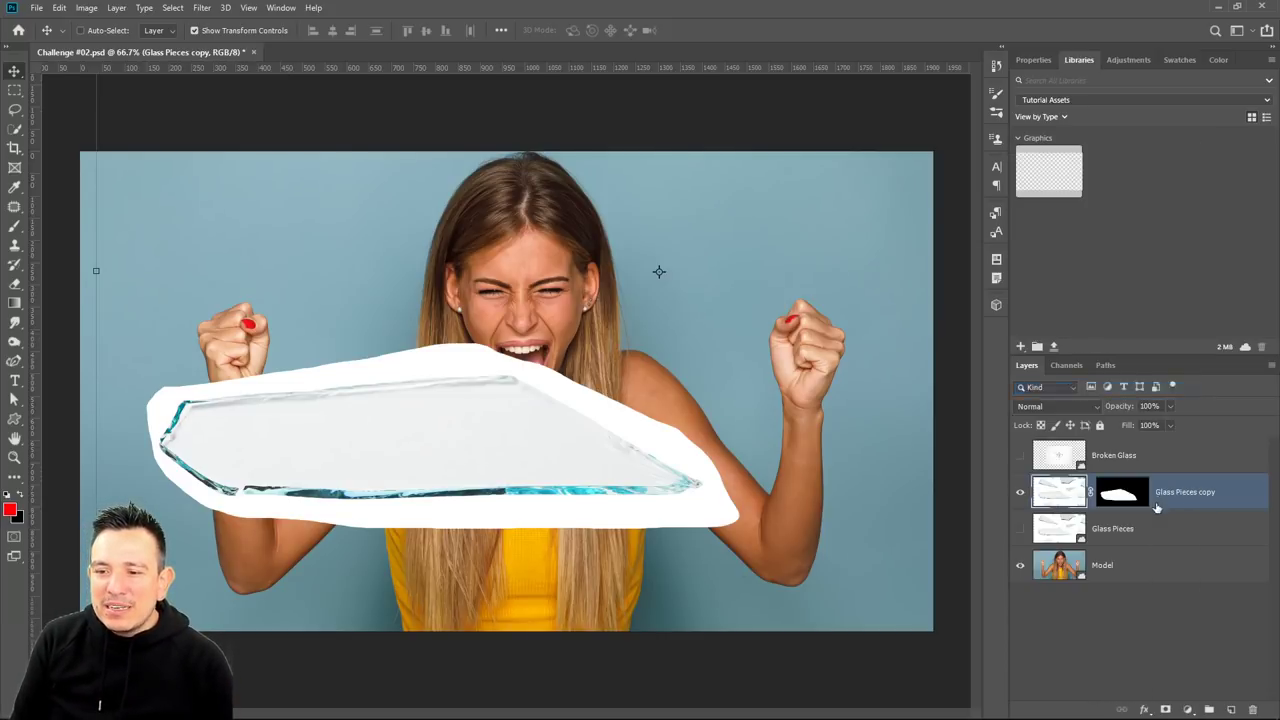
{"action": "right_click", "coordinate": [1115, 498]}
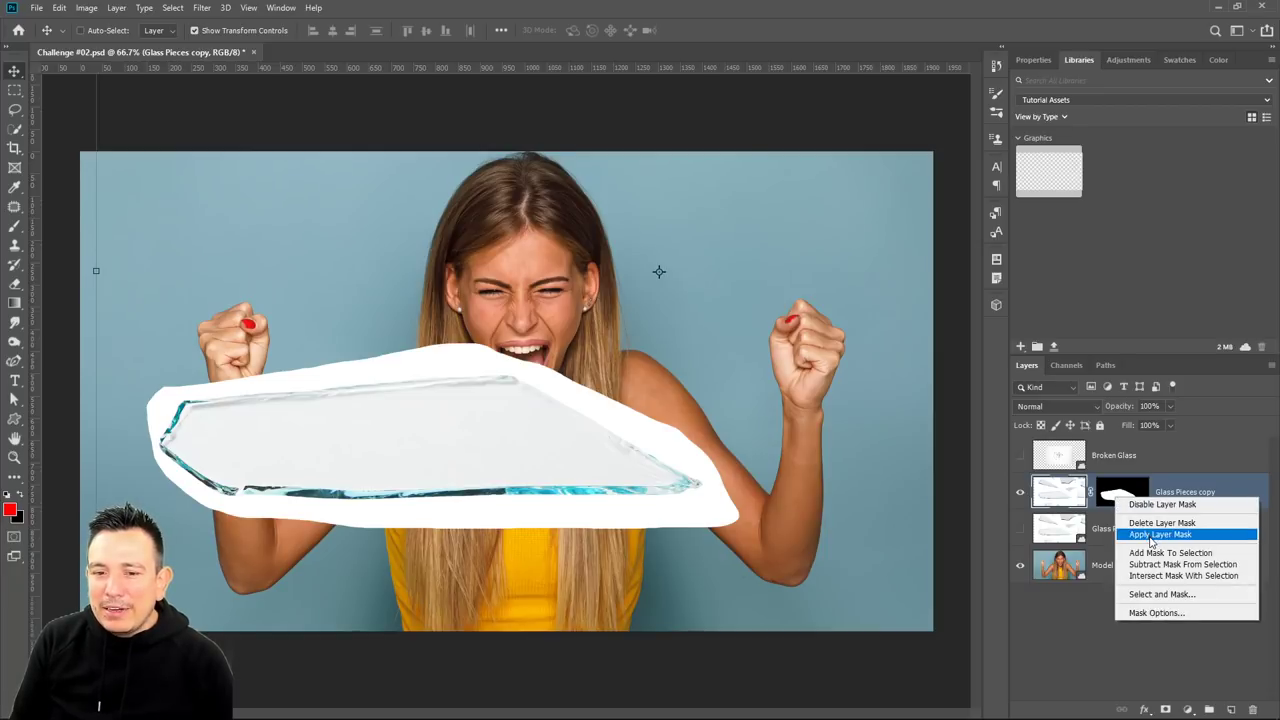
{"action": "left_click", "coordinate": [1151, 536]}
Move the isolated shard up over the model's face and toggle both glass layers' visibility to compare the cutout with the original.
{"action": "left_click_drag", "start_coordinate": [326, 403], "coordinate": [342, 322]}
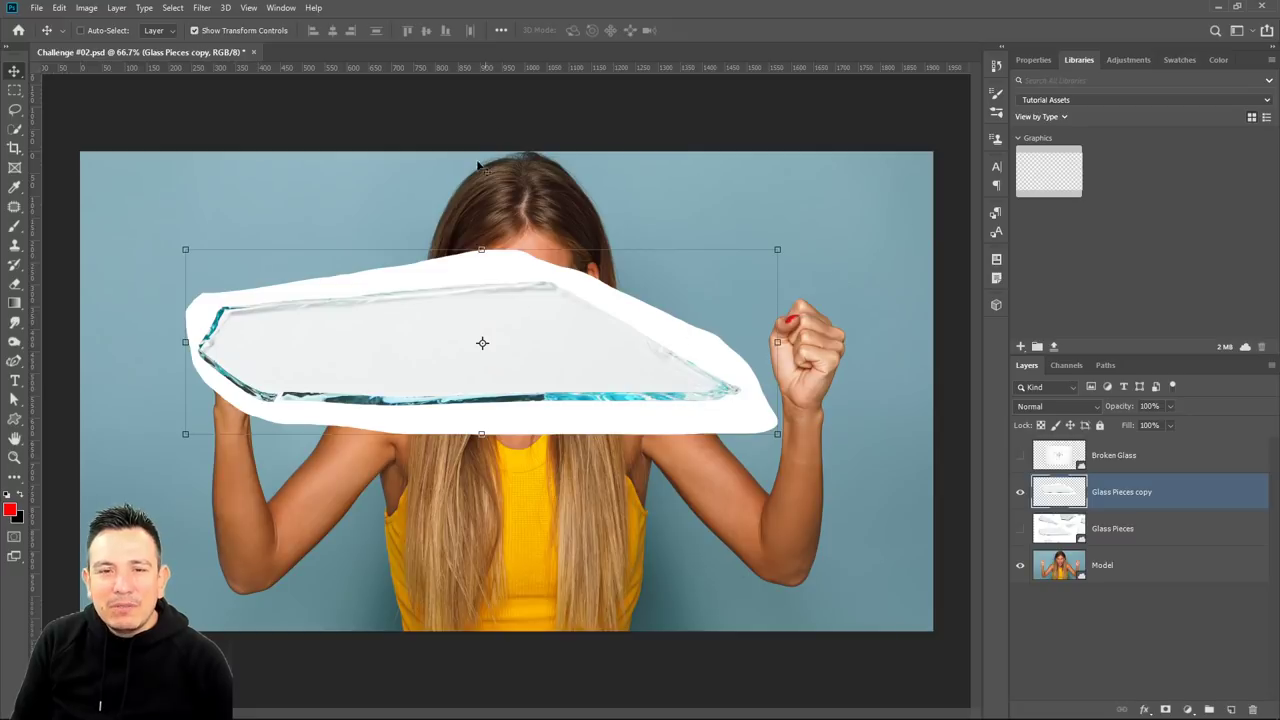
{"action": "left_click", "coordinate": [1020, 492]}
{"action": "left_click", "coordinate": [1020, 529]}
{"action": "left_click", "coordinate": [1021, 531]}
{"action": "left_click", "coordinate": [1020, 492]}
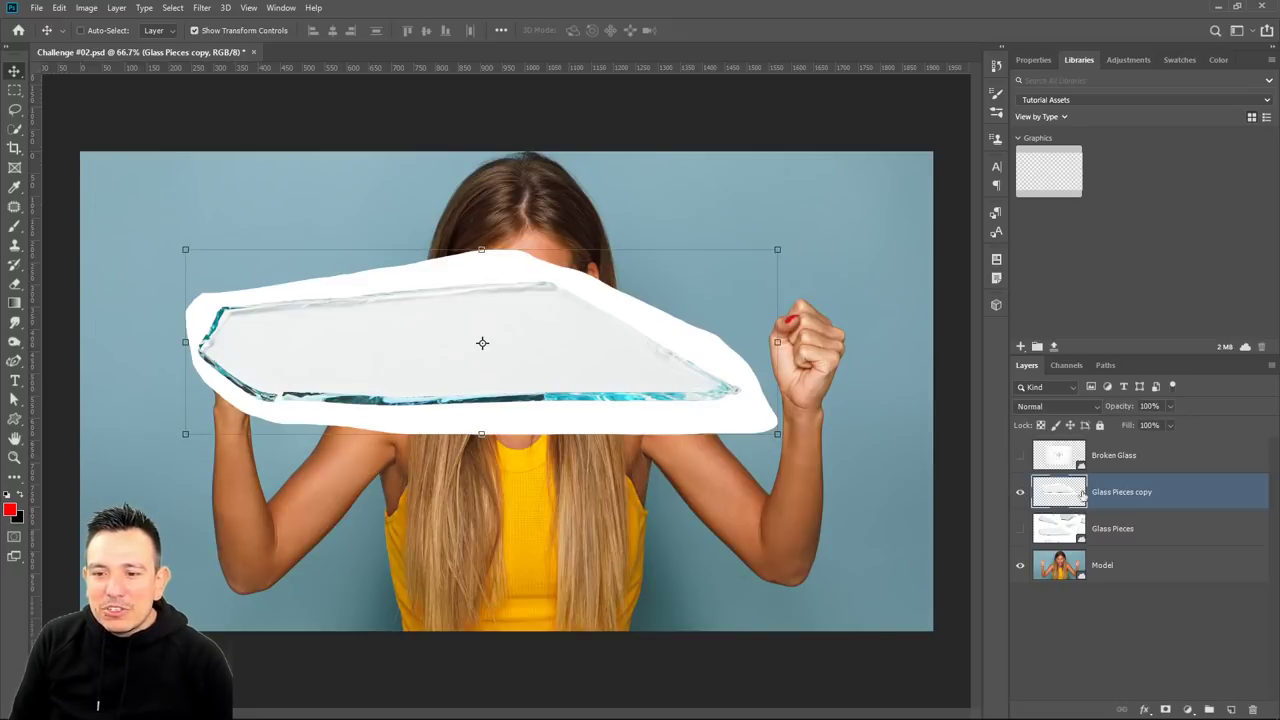
Scale the shard to 128.68%, rotate it -29.24° and place it diagonally across the lower-left part of the photo.
{"action": "left_click_drag", "start_coordinate": [778, 435], "coordinate": [935, 530]}
{"action": "left_click_drag", "start_coordinate": [603, 443], "coordinate": [391, 580]}
{"action": "left_click_drag", "start_coordinate": [753, 377], "coordinate": [523, 390]}
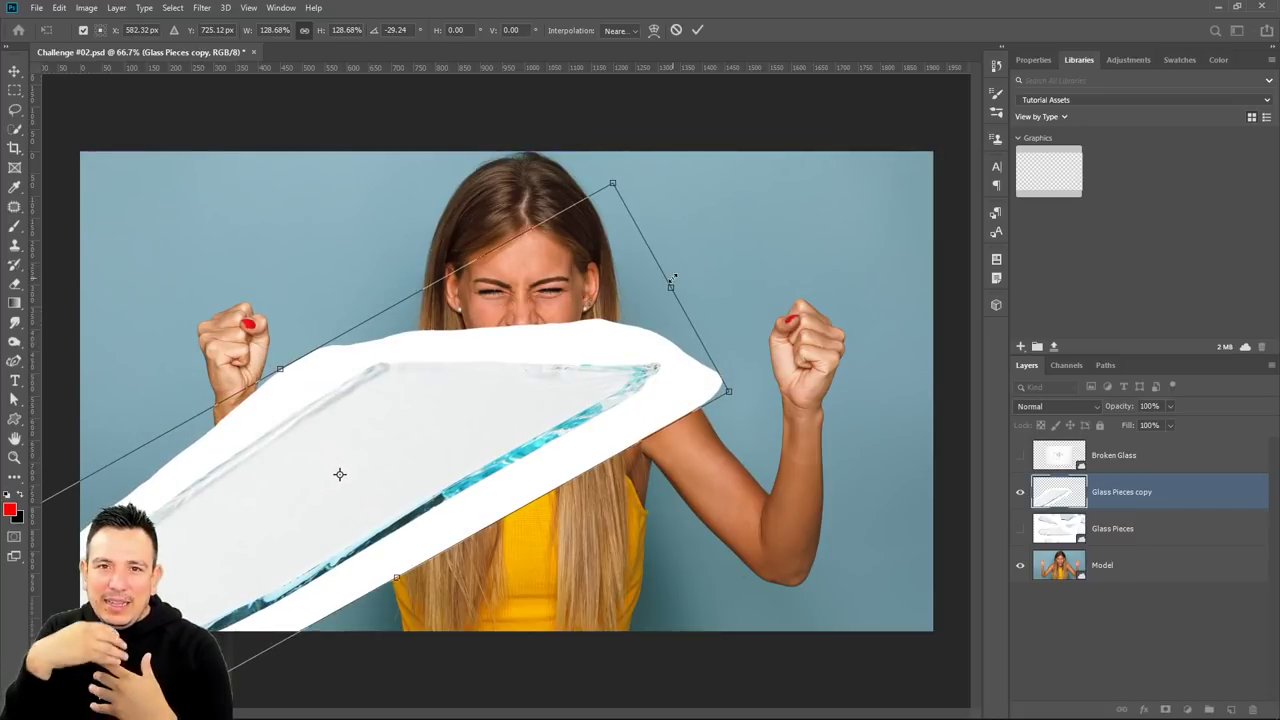
{"action": "left_click_drag", "start_coordinate": [610, 391], "coordinate": [543, 420]}
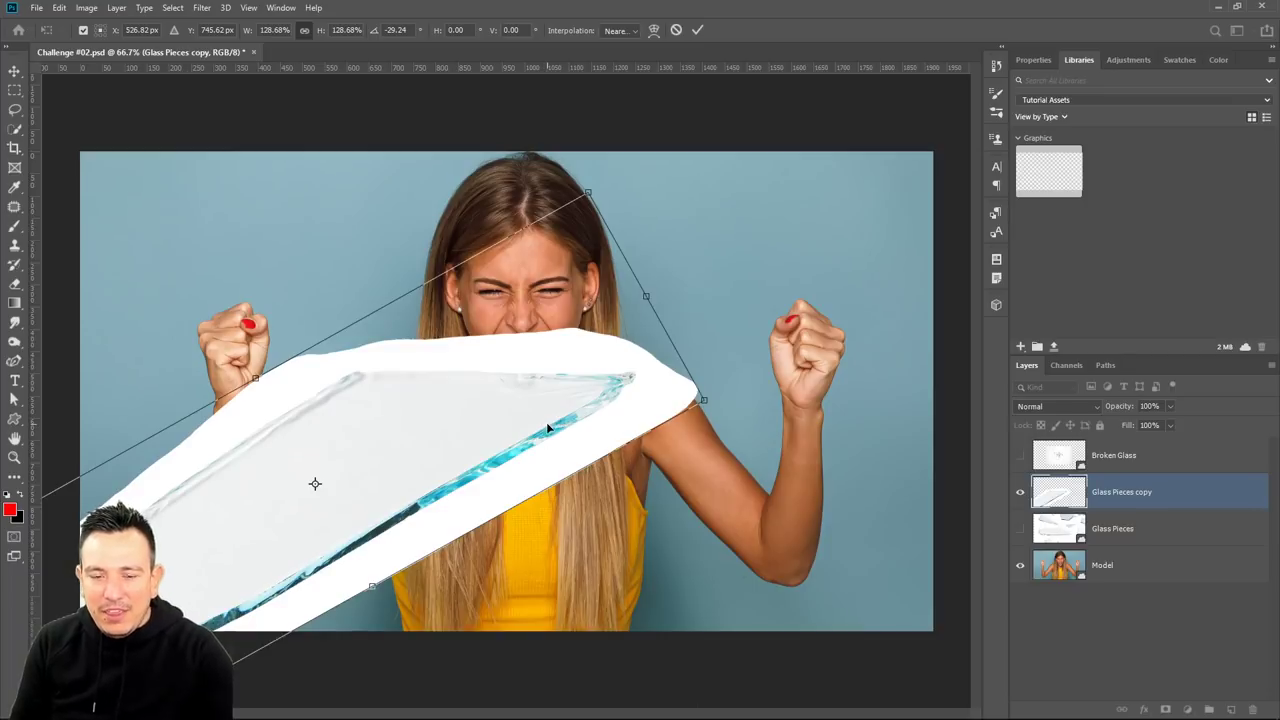
{"action": "key", "text": "Return"}
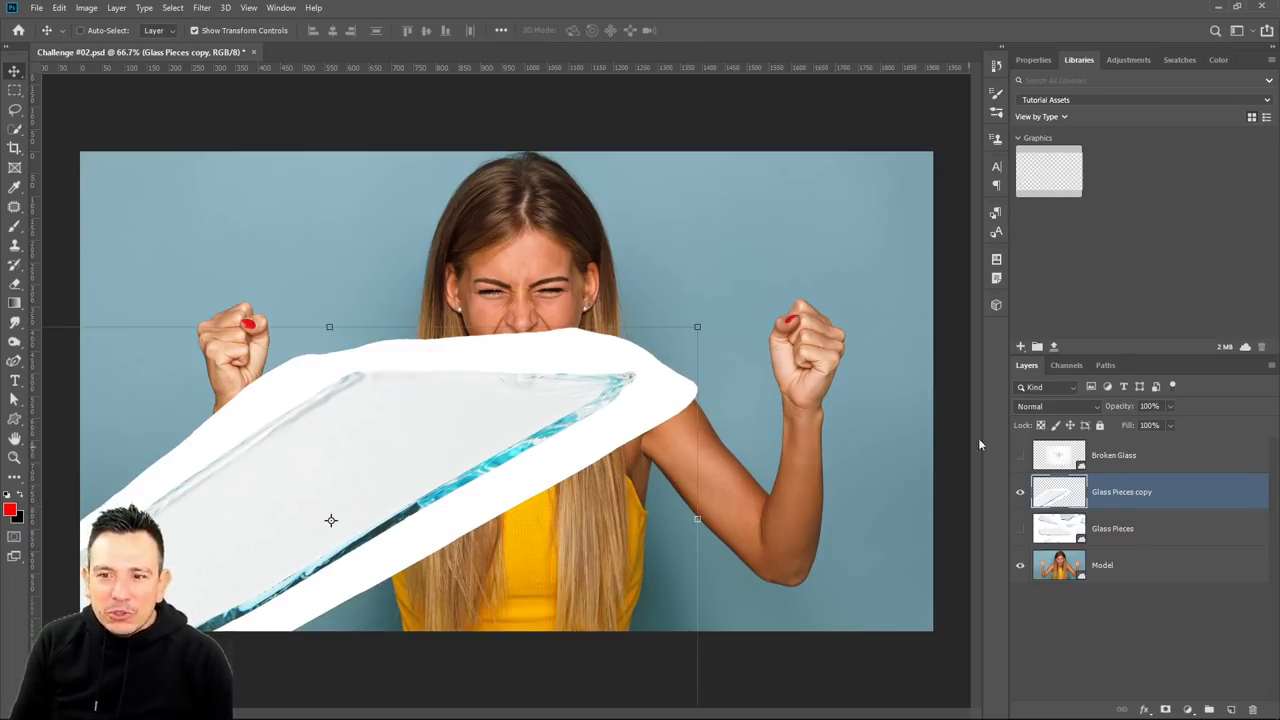
Try the Linear Burn blend mode on the shard while shifting it over the model's face, and restore Normal blending.
{"action": "left_click", "coordinate": [1053, 406]}
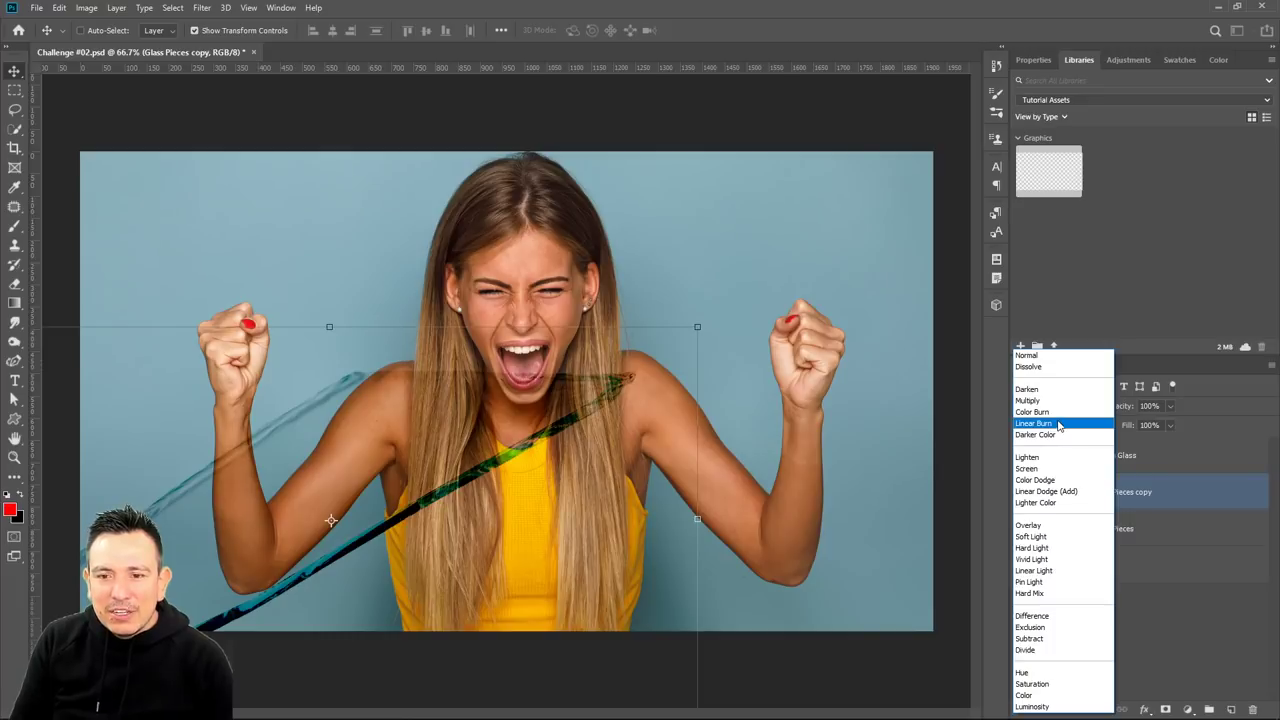
{"action": "left_click", "coordinate": [1059, 424]}
{"action": "mouse_move", "coordinate": [505, 444]}
{"action": "left_mouse_down"}
{"action": "mouse_move", "coordinate": [552, 309]}
{"action": "mouse_move", "coordinate": [570, 321]}
{"action": "mouse_move", "coordinate": [601, 313]}
{"action": "mouse_move", "coordinate": [695, 215]}
{"action": "mouse_move", "coordinate": [655, 439]}
{"action": "mouse_move", "coordinate": [597, 297]}
{"action": "mouse_move", "coordinate": [510, 395]}
{"action": "left_mouse_up"}
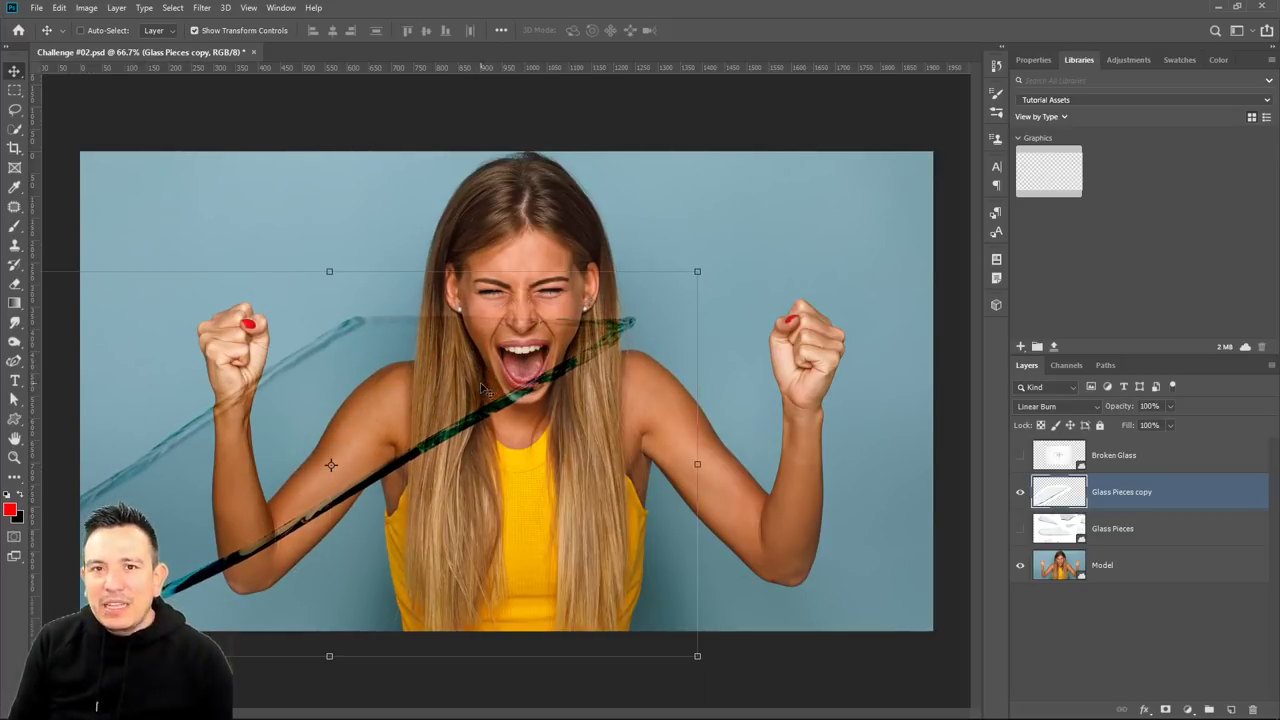
{"action": "mouse_move", "coordinate": [486, 414]}
{"action": "left_mouse_down"}
{"action": "mouse_move", "coordinate": [550, 382]}
{"action": "mouse_move", "coordinate": [523, 393]}
{"action": "mouse_move", "coordinate": [539, 387]}
{"action": "left_mouse_up"}
{"action": "left_click", "coordinate": [1098, 408]}
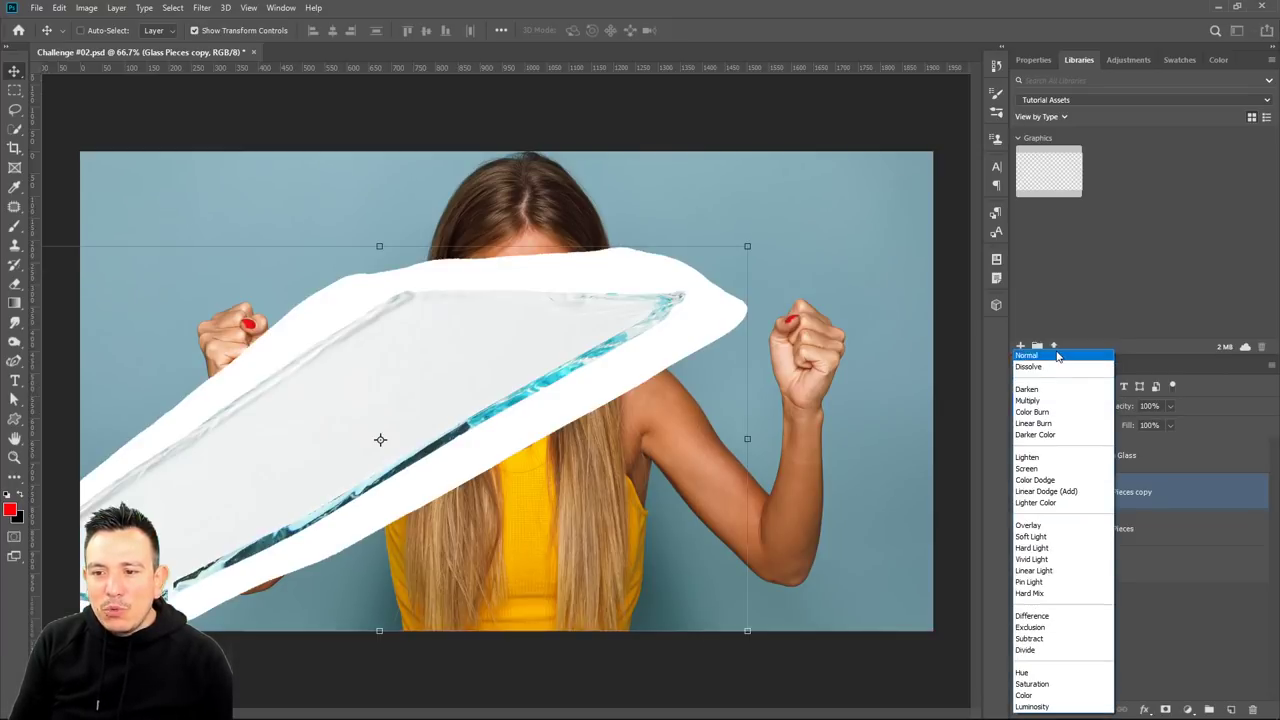
{"action": "left_click", "coordinate": [1061, 360]}
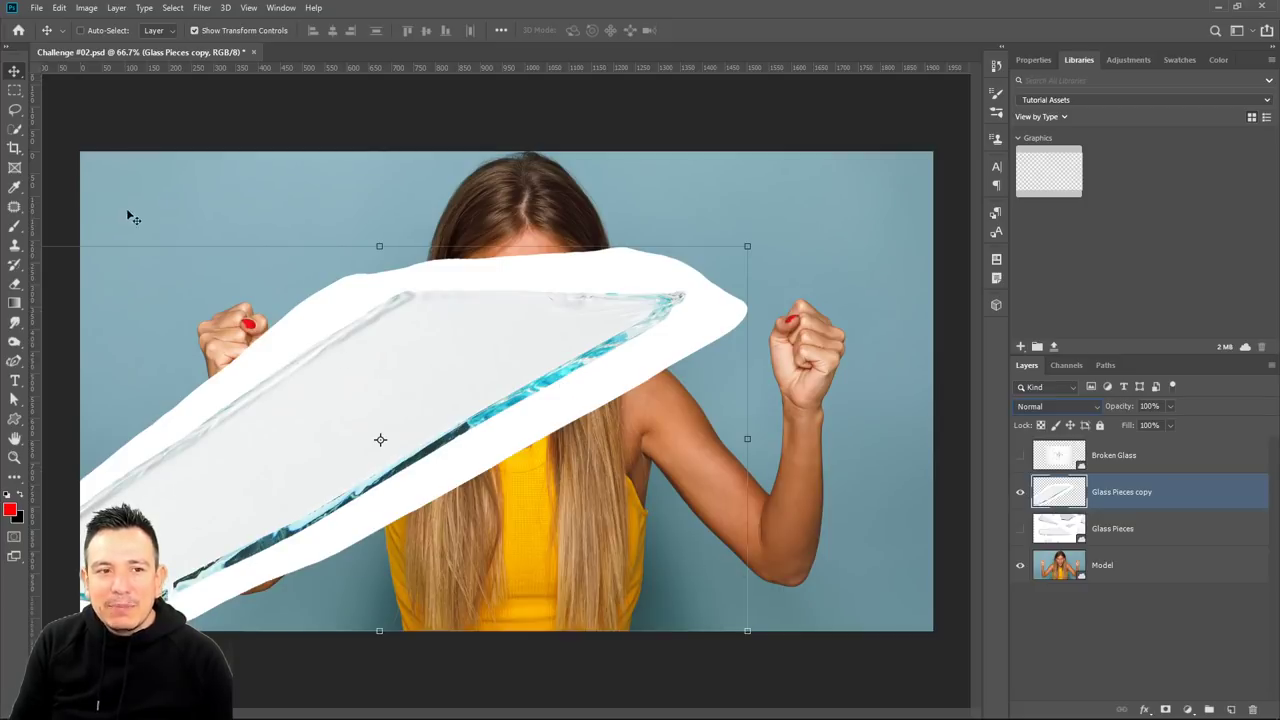
Move the shard up so that its whole outline lies inside the canvas.
{"action": "left_click_drag", "start_coordinate": [14, 128], "coordinate": [72, 134]}
{"action": "left_click", "coordinate": [14, 72]}
{"action": "left_click_drag", "start_coordinate": [354, 363], "coordinate": [432, 308]}
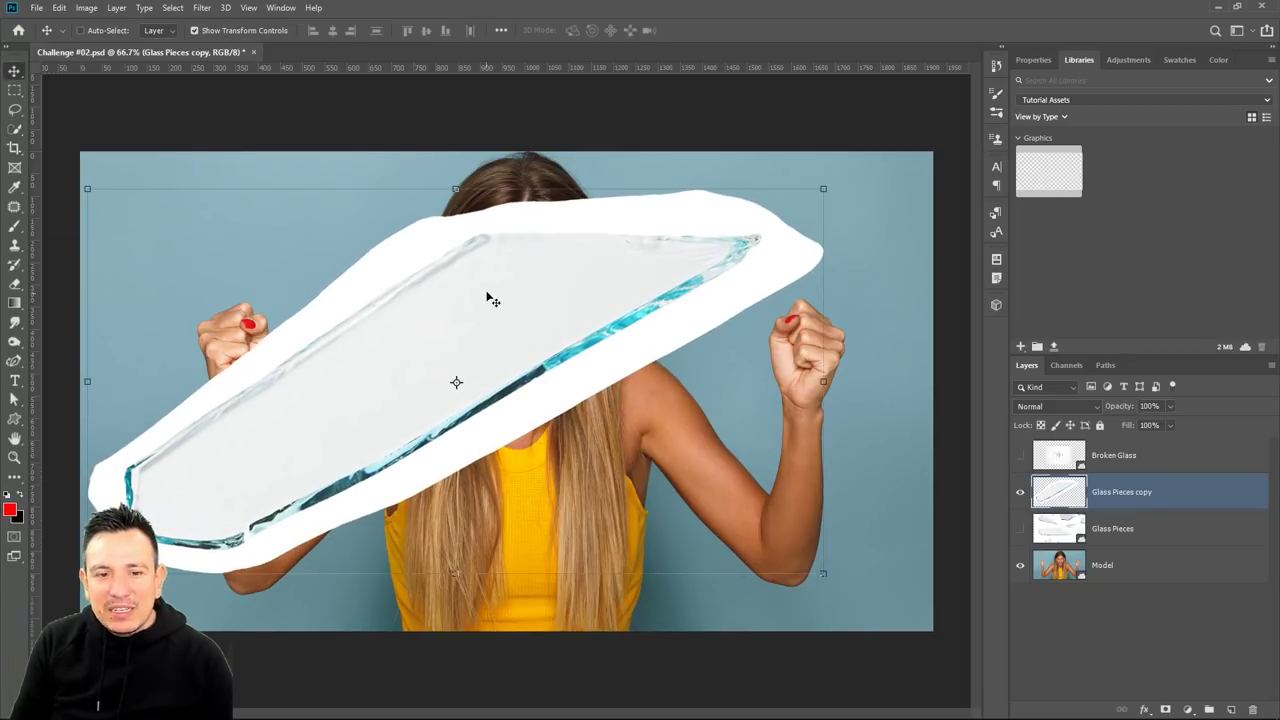
Select the glass shard with the Quick Selection tool and mask out the white area surrounding it.
{"action": "left_click_drag", "start_coordinate": [14, 129], "coordinate": [82, 133]}
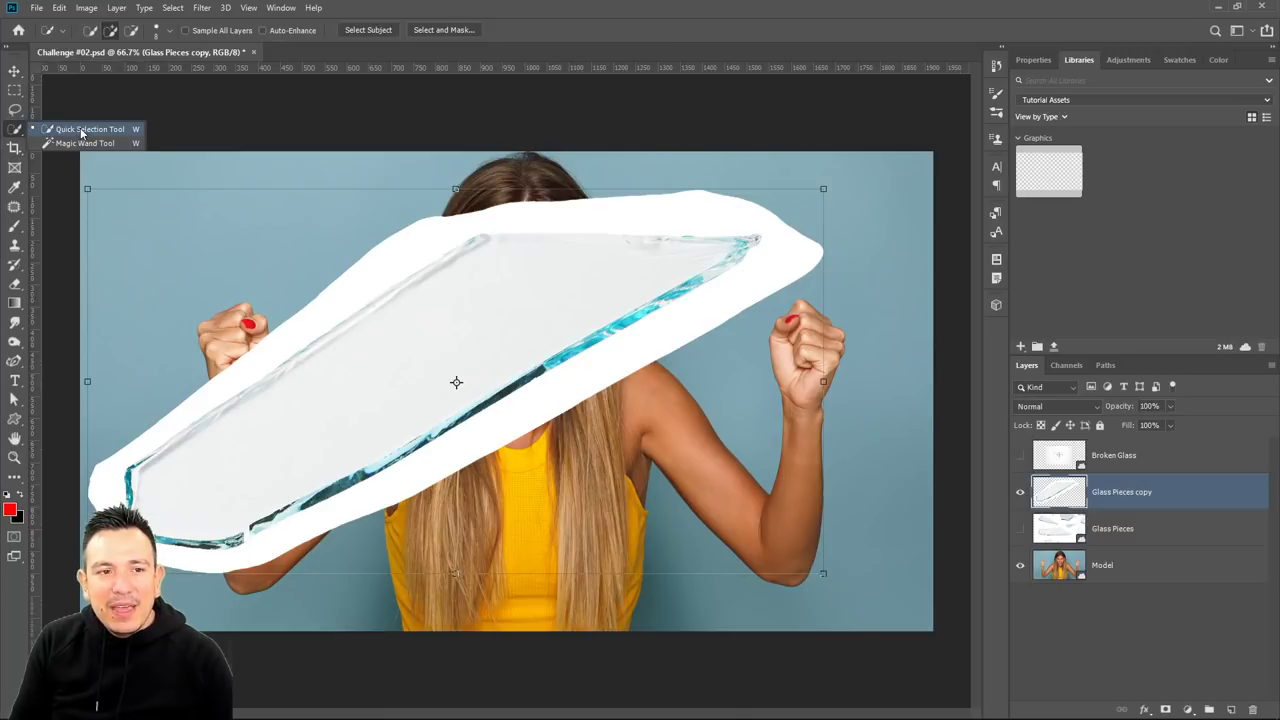
{"action": "mouse_move", "coordinate": [270, 486]}
{"action": "left_mouse_down"}
{"action": "mouse_move", "coordinate": [385, 458]}
{"action": "mouse_move", "coordinate": [617, 297]}
{"action": "left_mouse_up"}
{"action": "key", "text": "bracketright"}
{"action": "key", "text": "bracketright"}
{"action": "key", "text": "bracketright"}
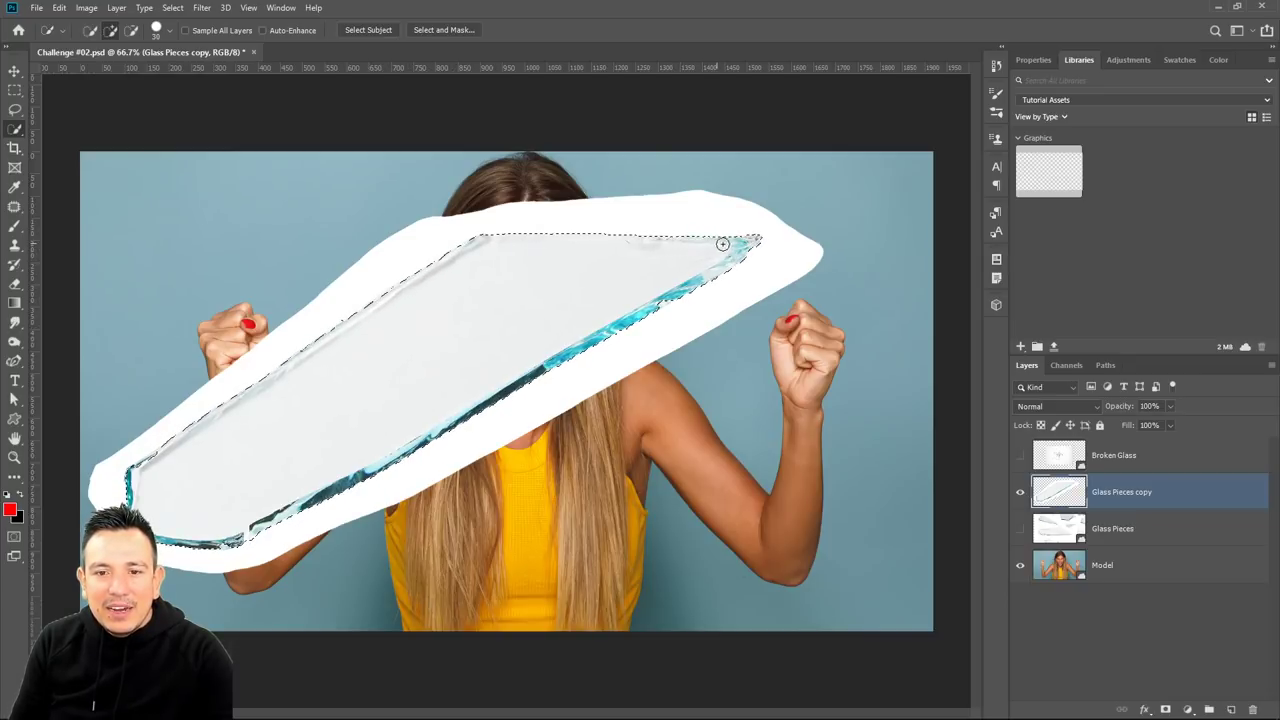
{"action": "key", "text": "bracketleft"}
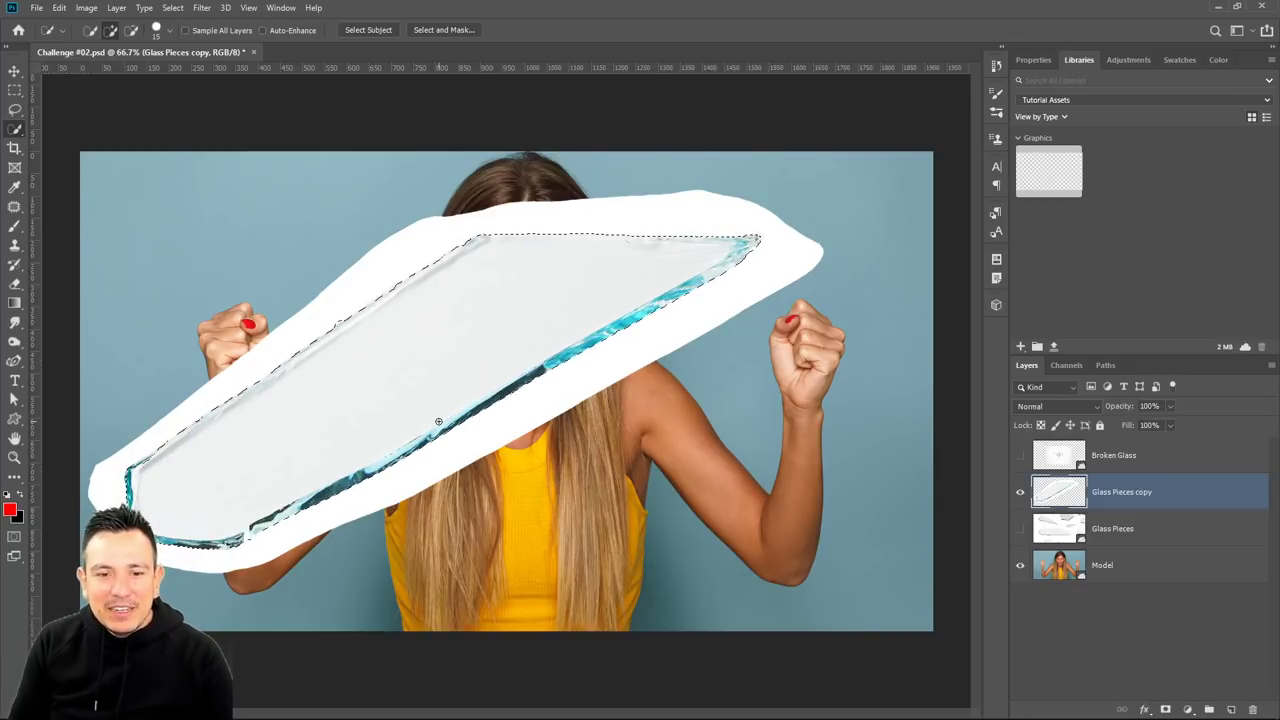
{"action": "left_click", "coordinate": [1166, 709]}
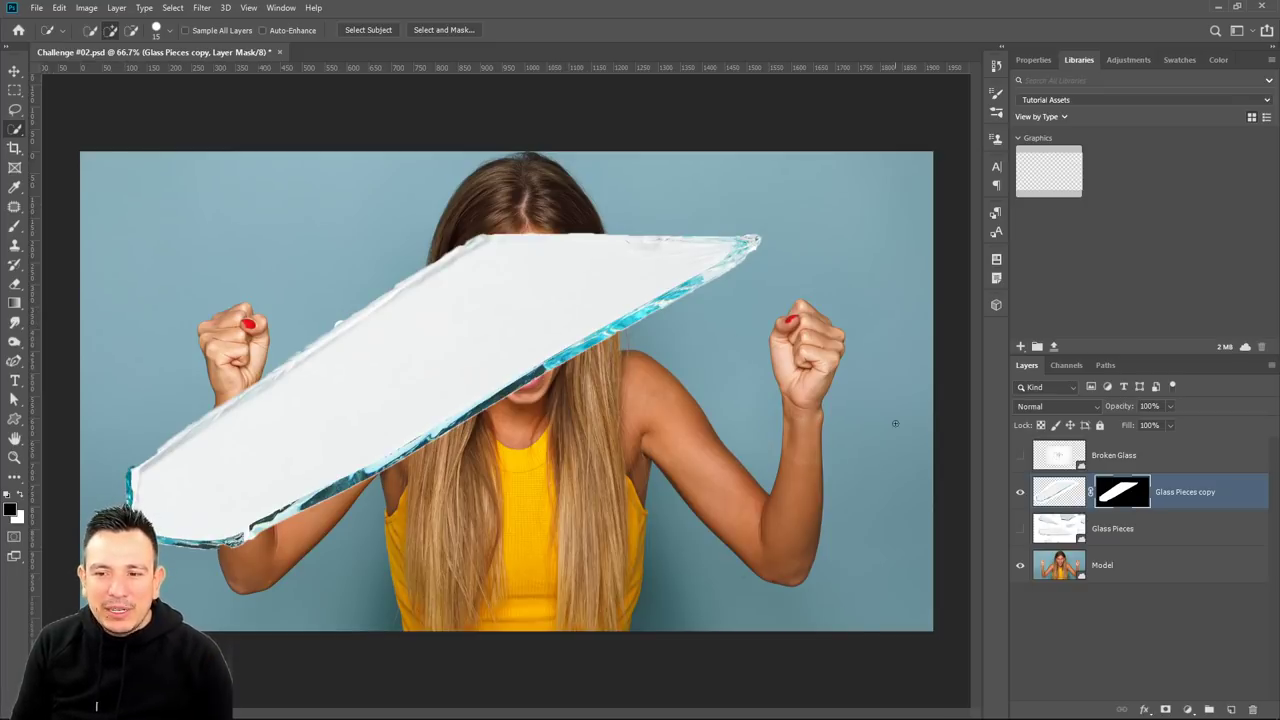
Set the blend mode of the Glass Pieces copy layer to Linear Burn.
{"action": "left_click", "coordinate": [1062, 498]}
{"action": "left_click", "coordinate": [1053, 403]}
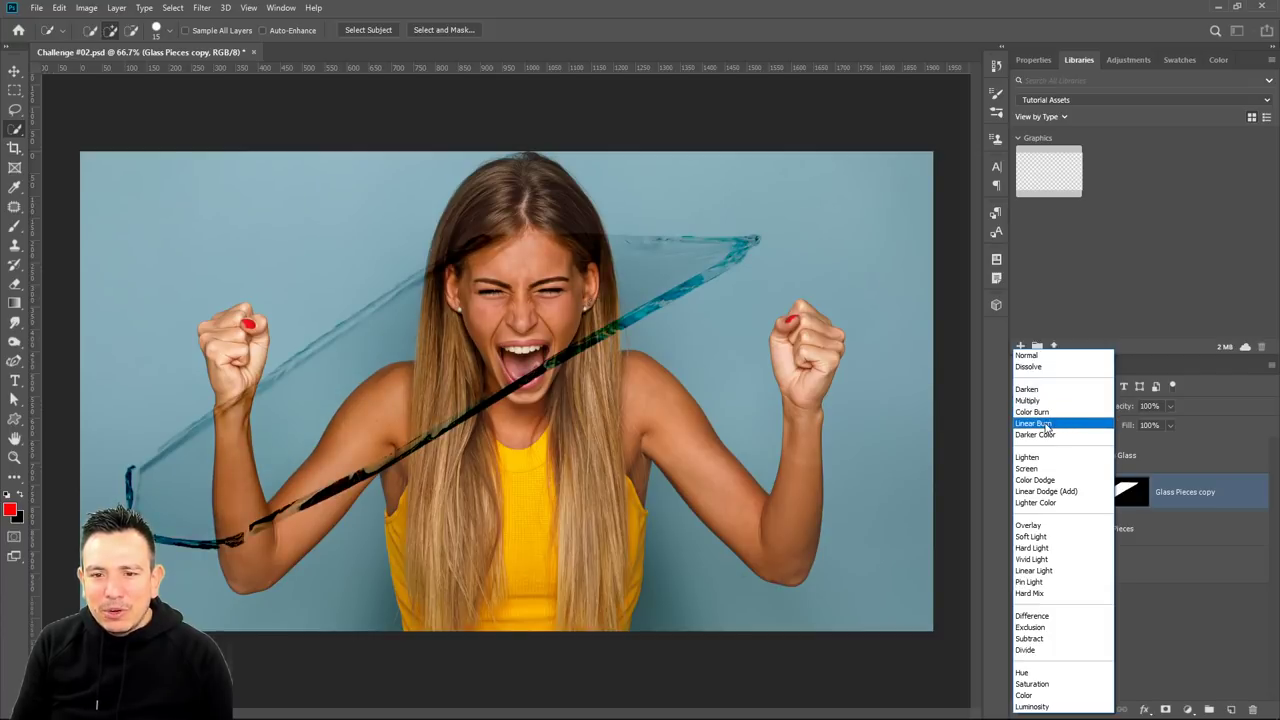
{"action": "left_click", "coordinate": [1046, 424]}
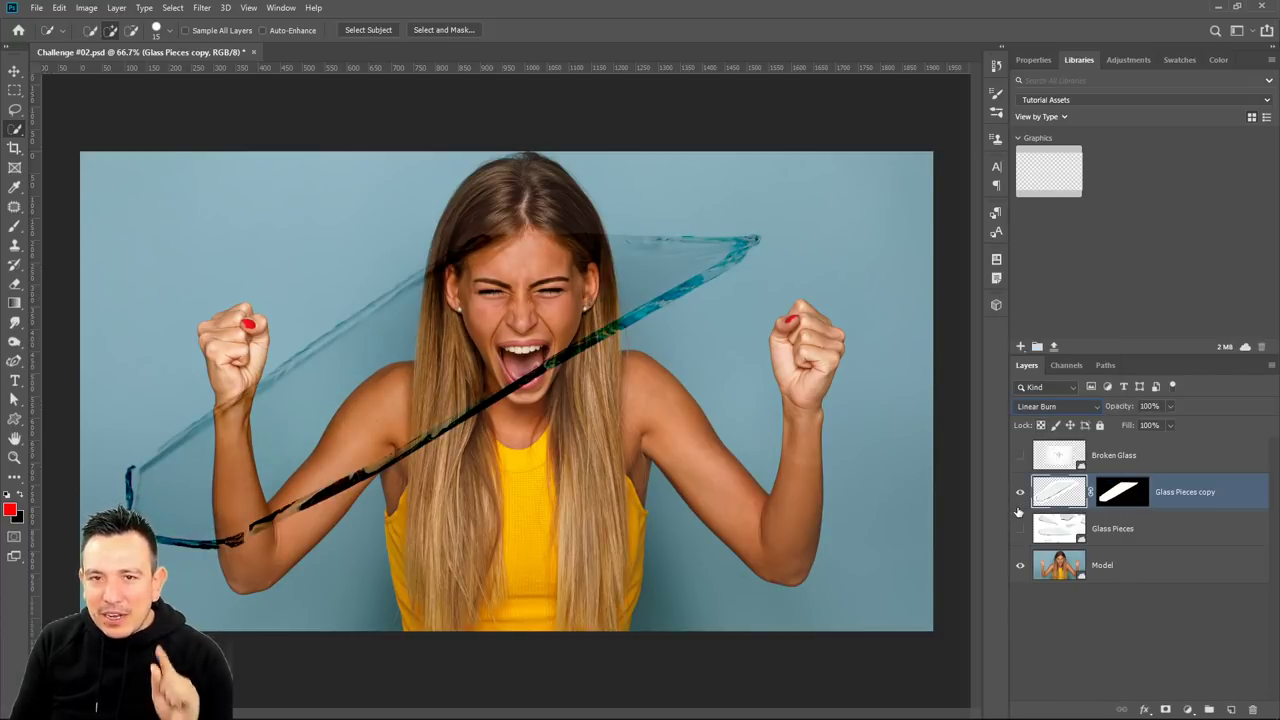
Convert the Model layer to a smart object and place a duplicate of it directly above Glass Pieces copy.
{"action": "left_click", "coordinate": [1075, 572]}
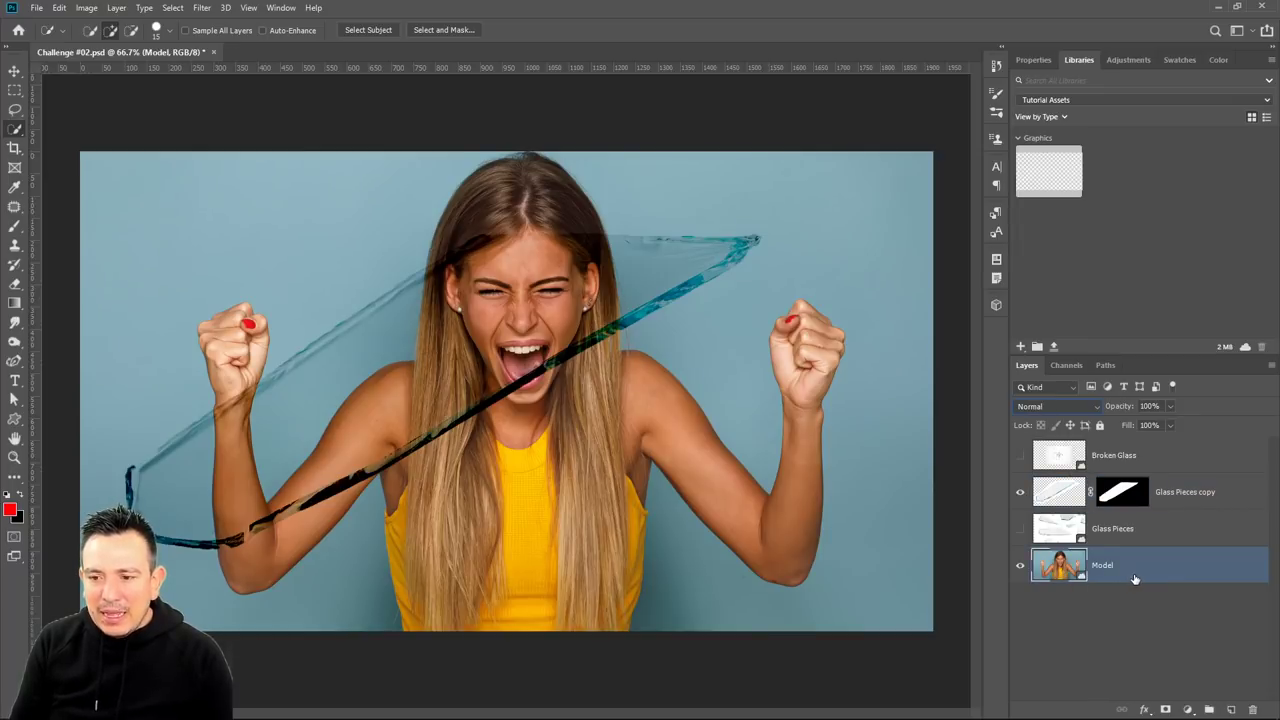
{"action": "right_click", "coordinate": [1170, 572]}
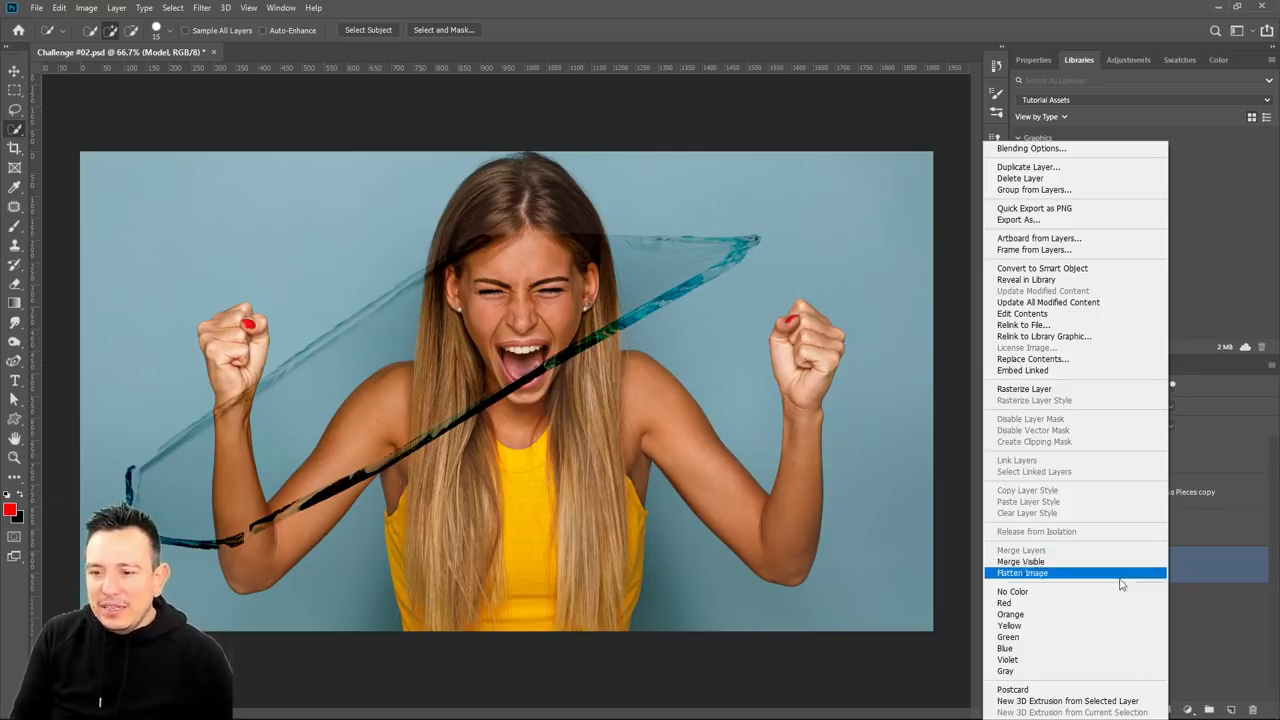
{"action": "left_click", "coordinate": [1212, 620]}
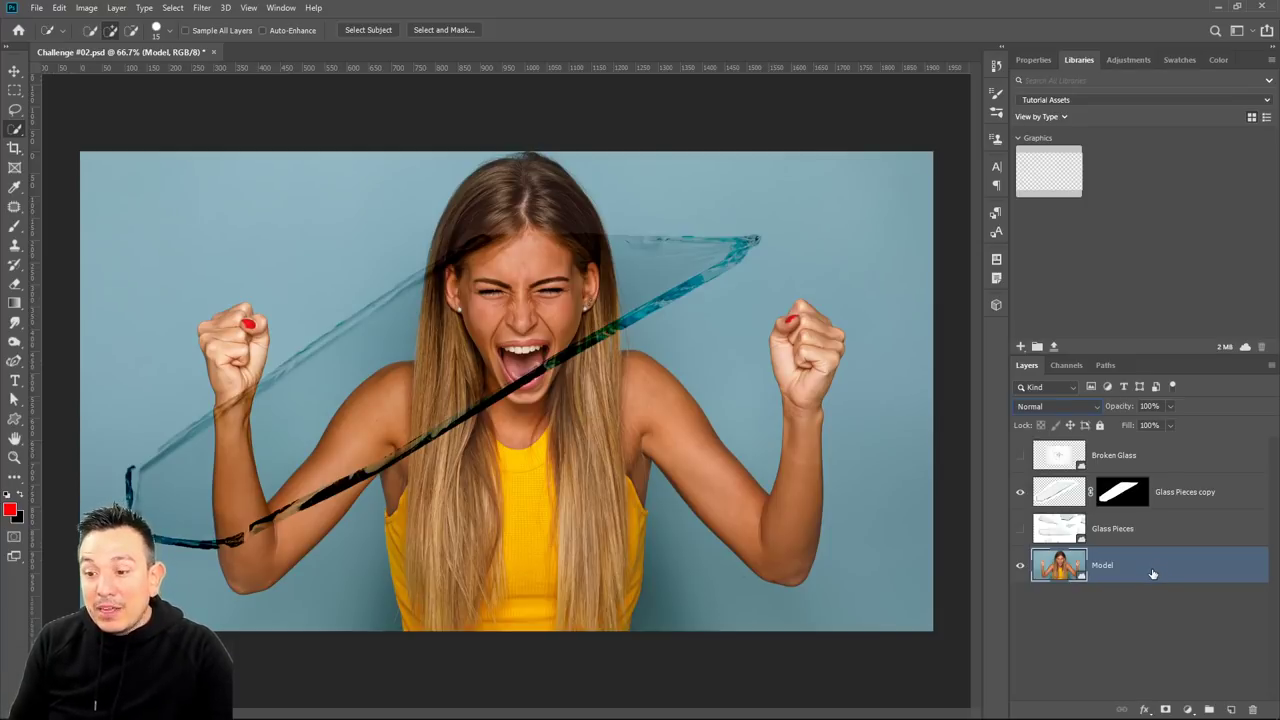
{"action": "right_click", "coordinate": [1150, 566]}
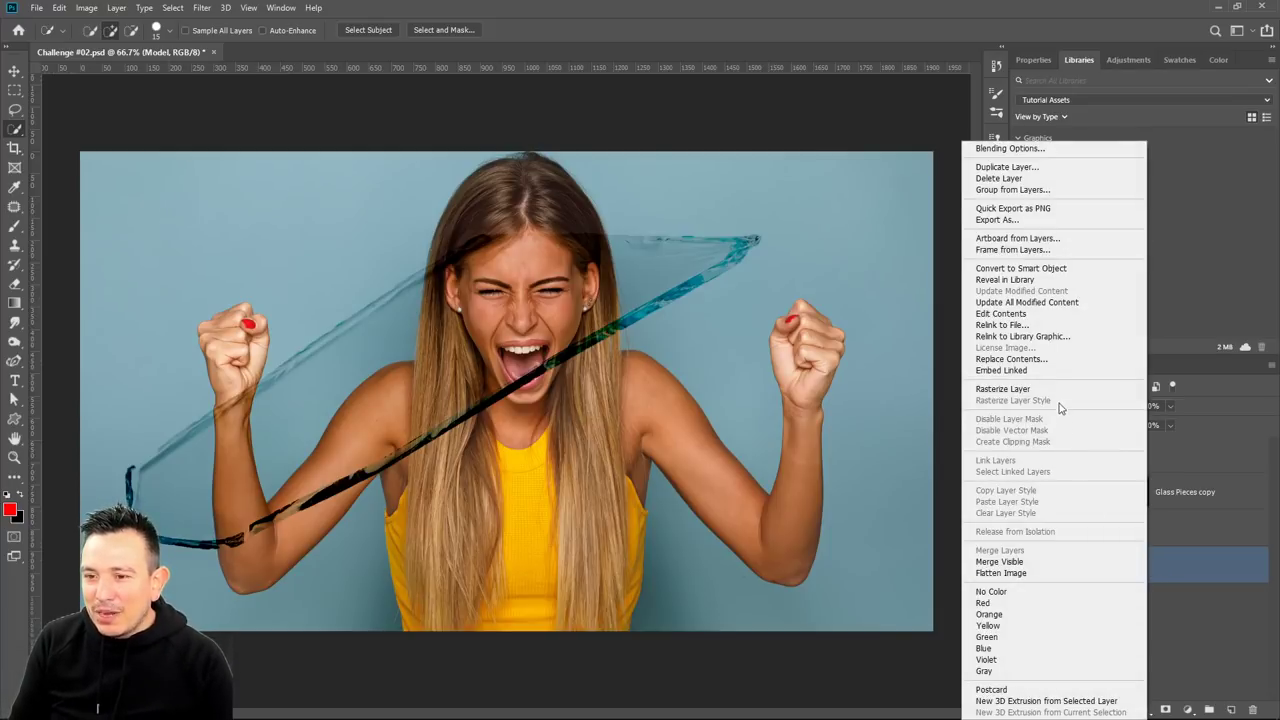
{"action": "left_click", "coordinate": [1060, 268]}
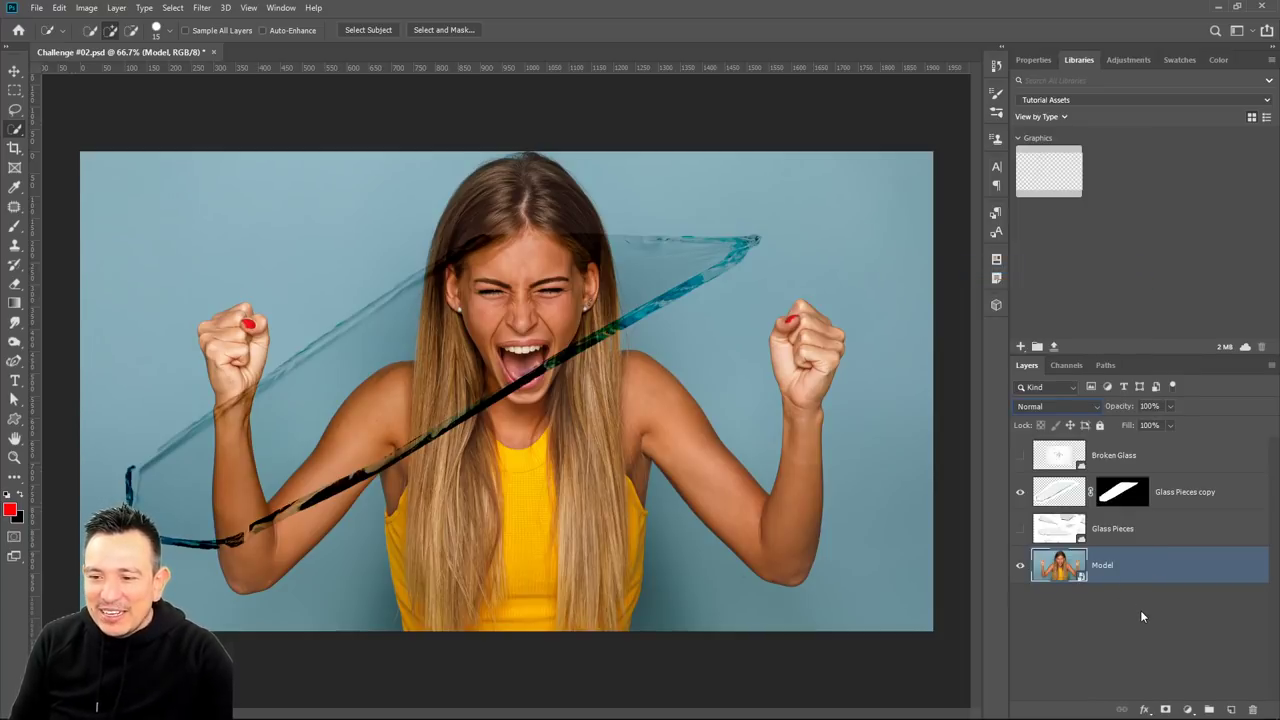
{"action": "key", "text": "ctrl+j"}
{"action": "mouse_move", "coordinate": [1073, 569]}
{"action": "left_mouse_down"}
{"action": "mouse_move", "coordinate": [1059, 549]}
{"action": "mouse_move", "coordinate": [1066, 476]}
{"action": "left_mouse_up"}
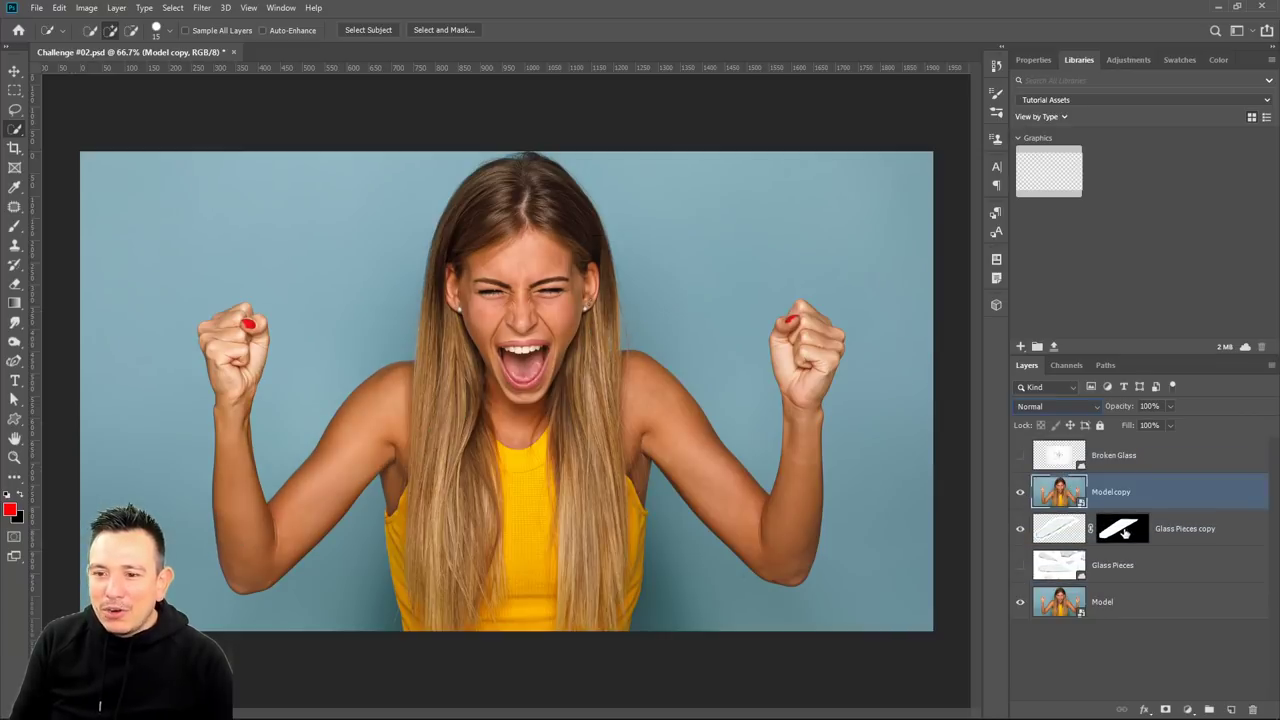
Try clipping Model copy to the masked Glass Pieces copy layer, and release the clipping mask.
{"action": "left_click", "coordinate": [1062, 507], "text": "alt"}
{"action": "left_click", "coordinate": [1062, 507], "text": "alt"}
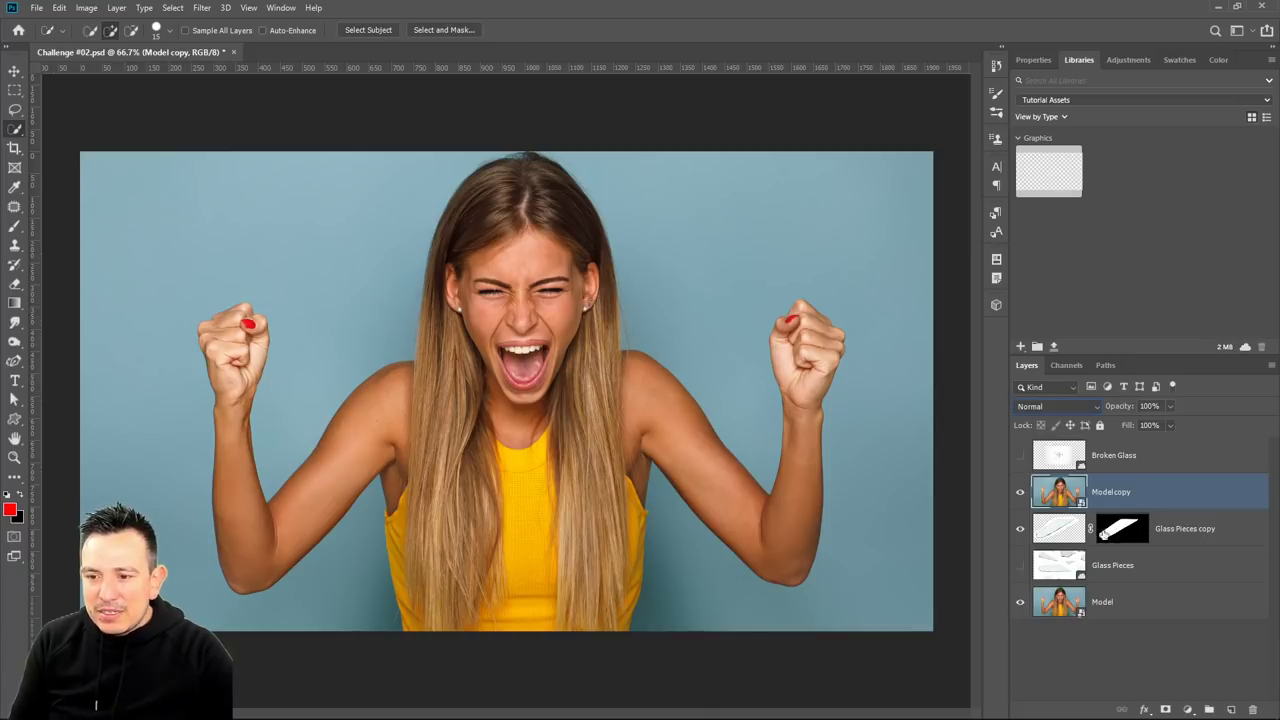
{"action": "left_click", "coordinate": [1125, 531]}
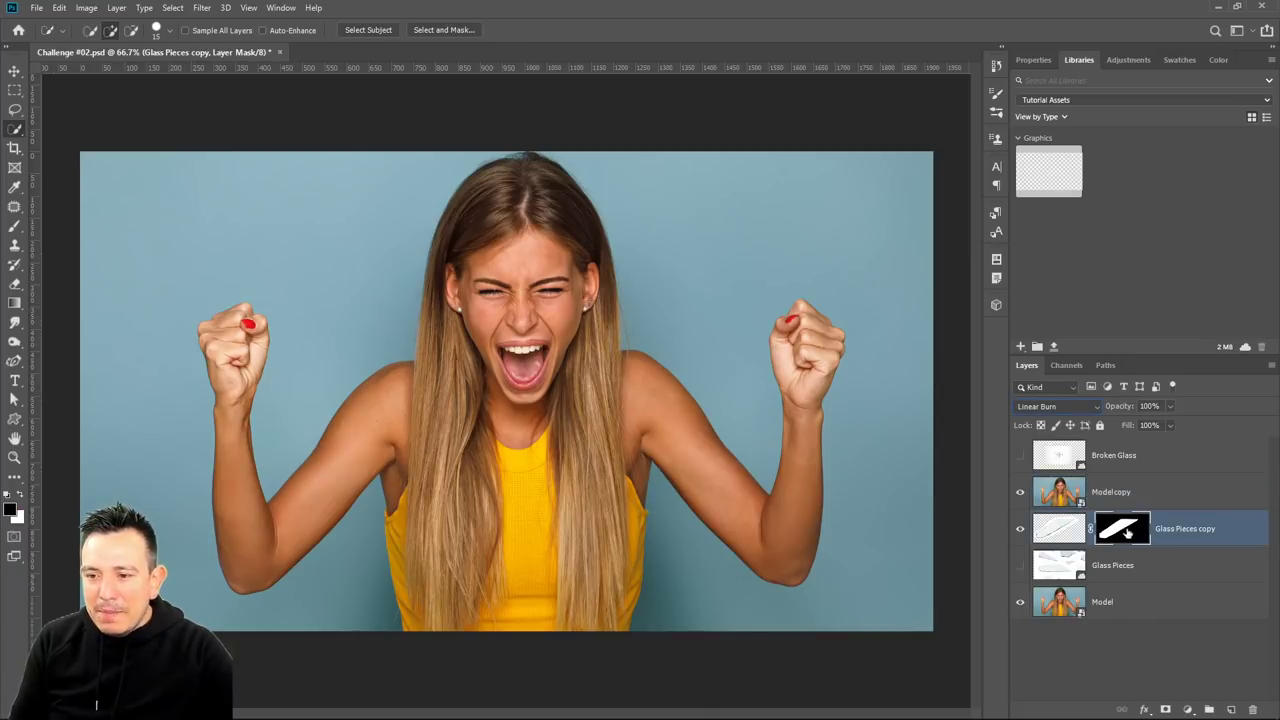
{"action": "left_click", "coordinate": [1075, 510], "text": "alt"}
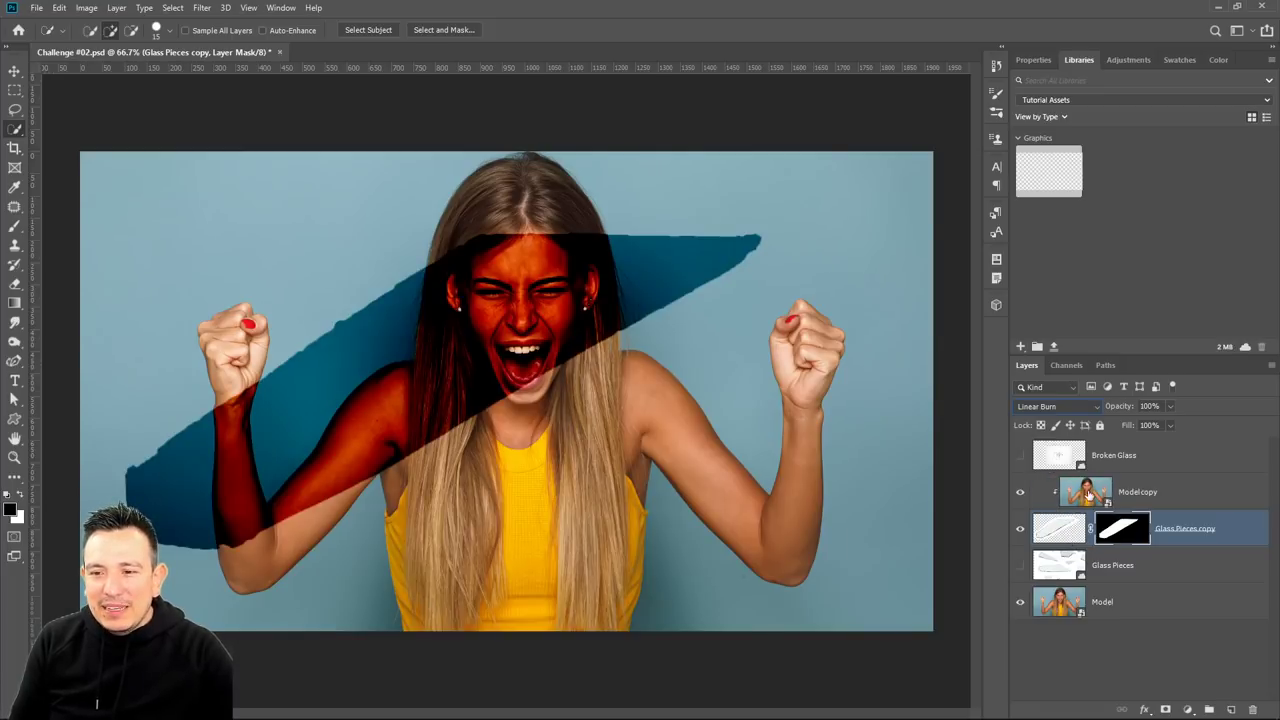
{"action": "left_click", "coordinate": [1100, 500]}
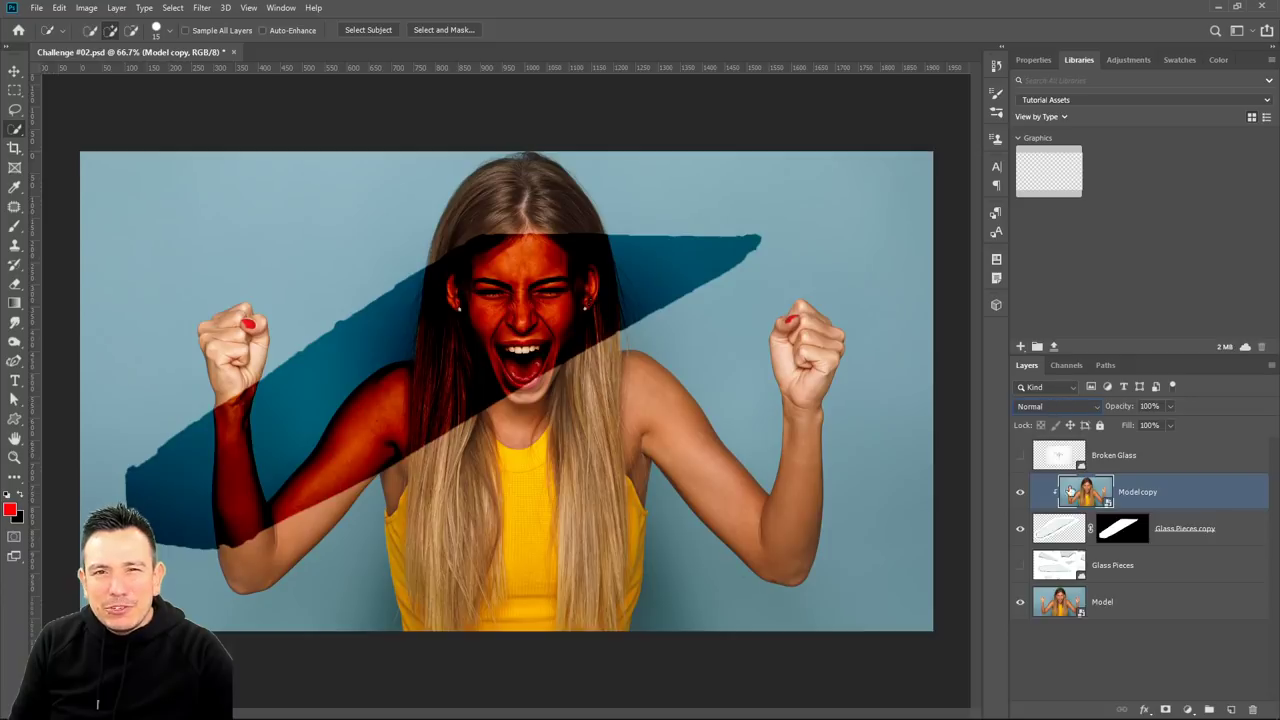
{"action": "left_click", "coordinate": [1086, 511], "text": "alt"}
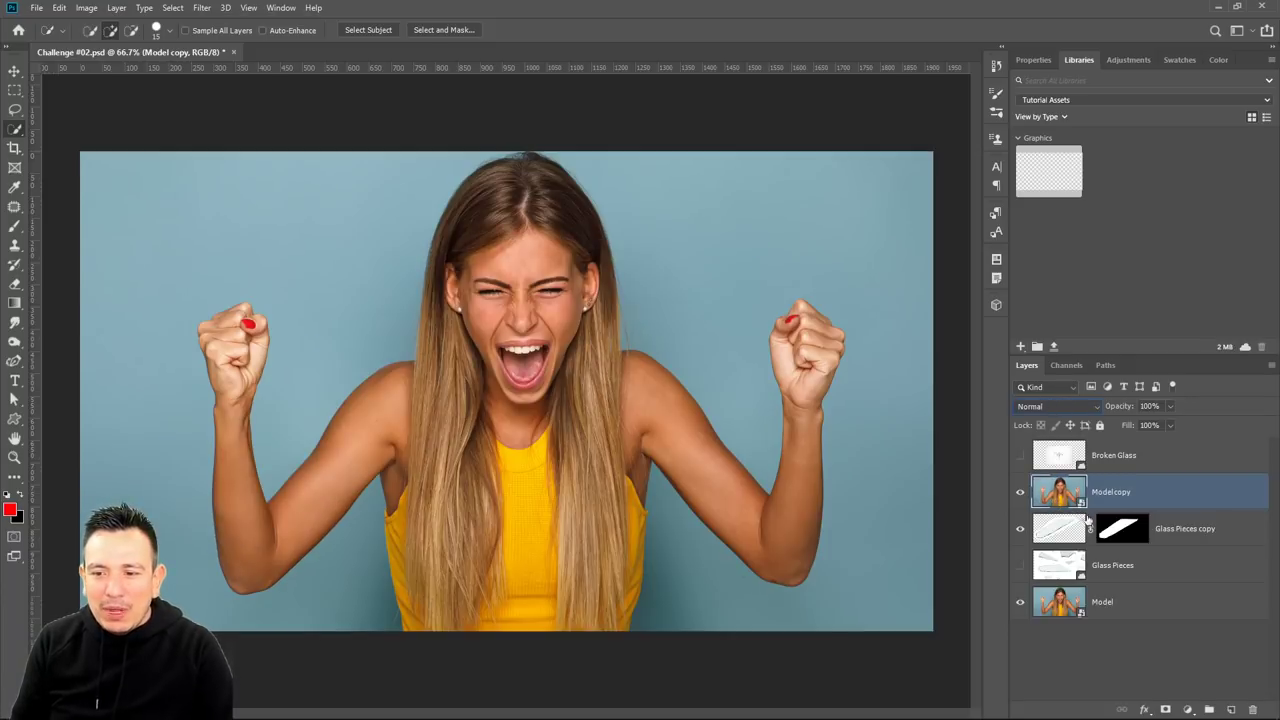
Create a layer group containing Model copy and Glass Pieces copy, and transfer the shard's layer mask to the group.
{"action": "left_click", "coordinate": [1210, 709]}
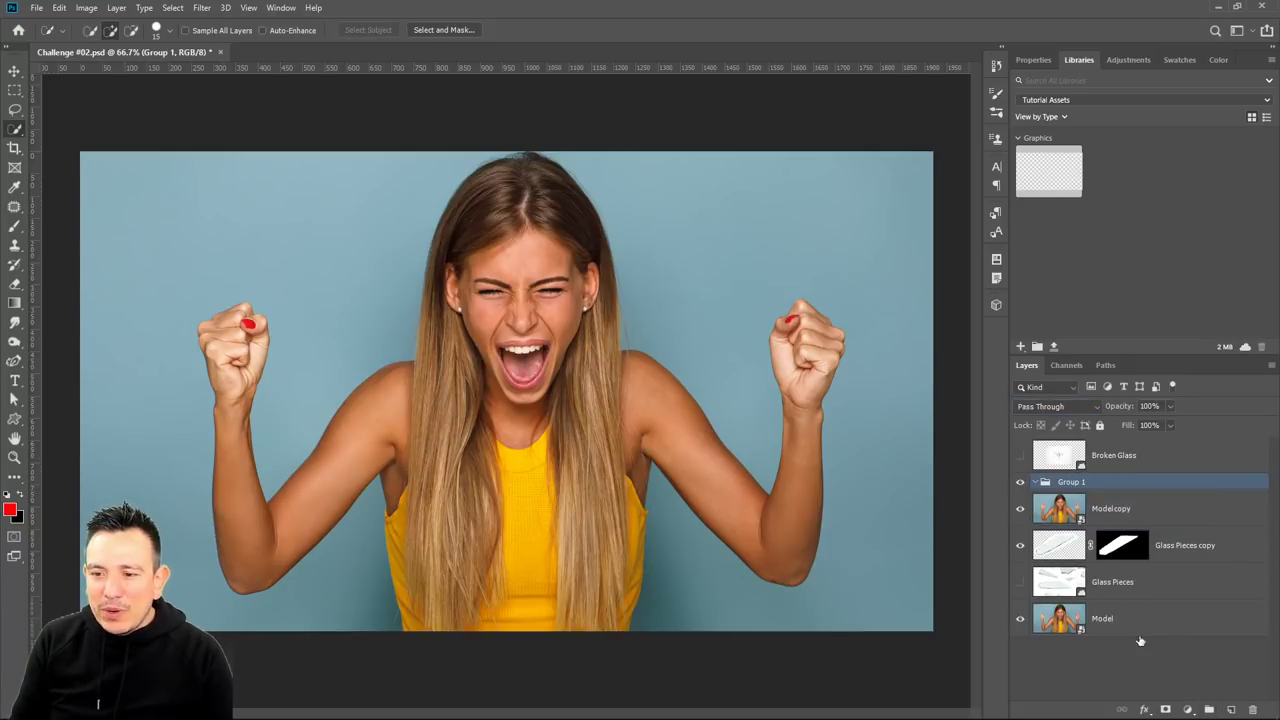
{"action": "left_click_drag", "start_coordinate": [1069, 545], "coordinate": [1088, 489]}
{"action": "left_click_drag", "start_coordinate": [1066, 548], "coordinate": [1080, 500]}
{"action": "left_click", "coordinate": [1150, 549]}
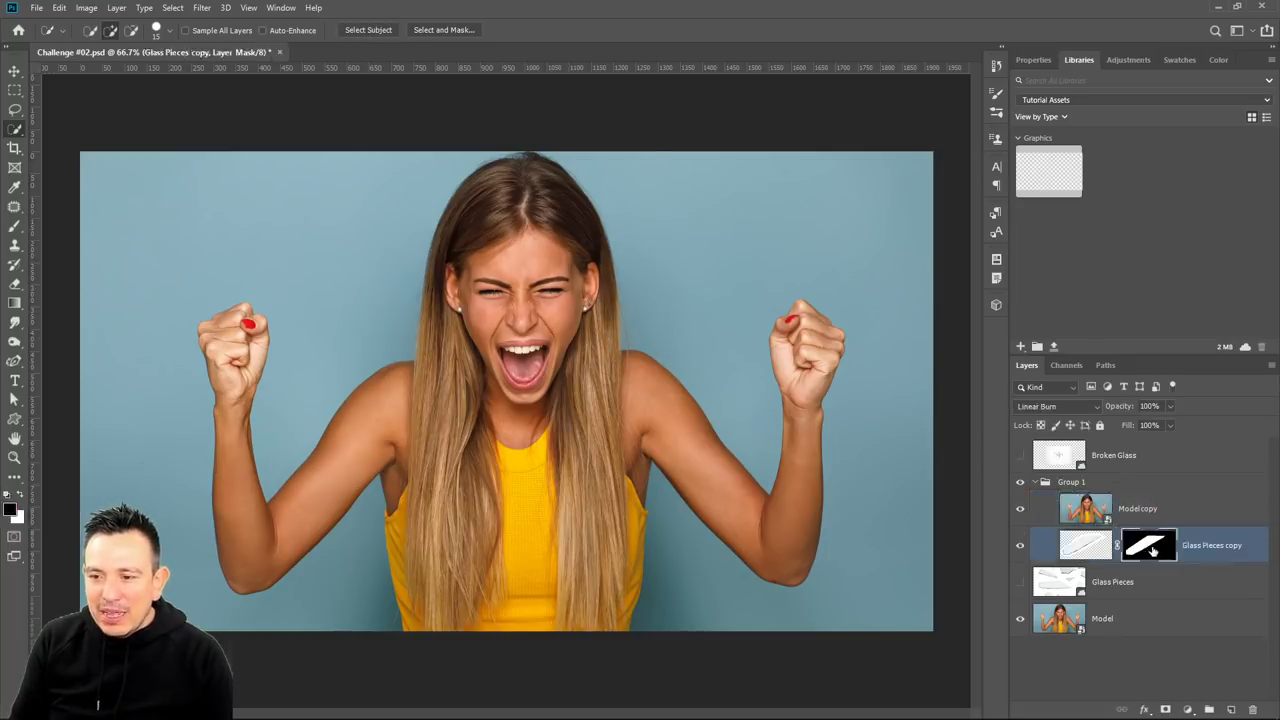
{"action": "left_click_drag", "start_coordinate": [1148, 545], "coordinate": [1137, 490]}
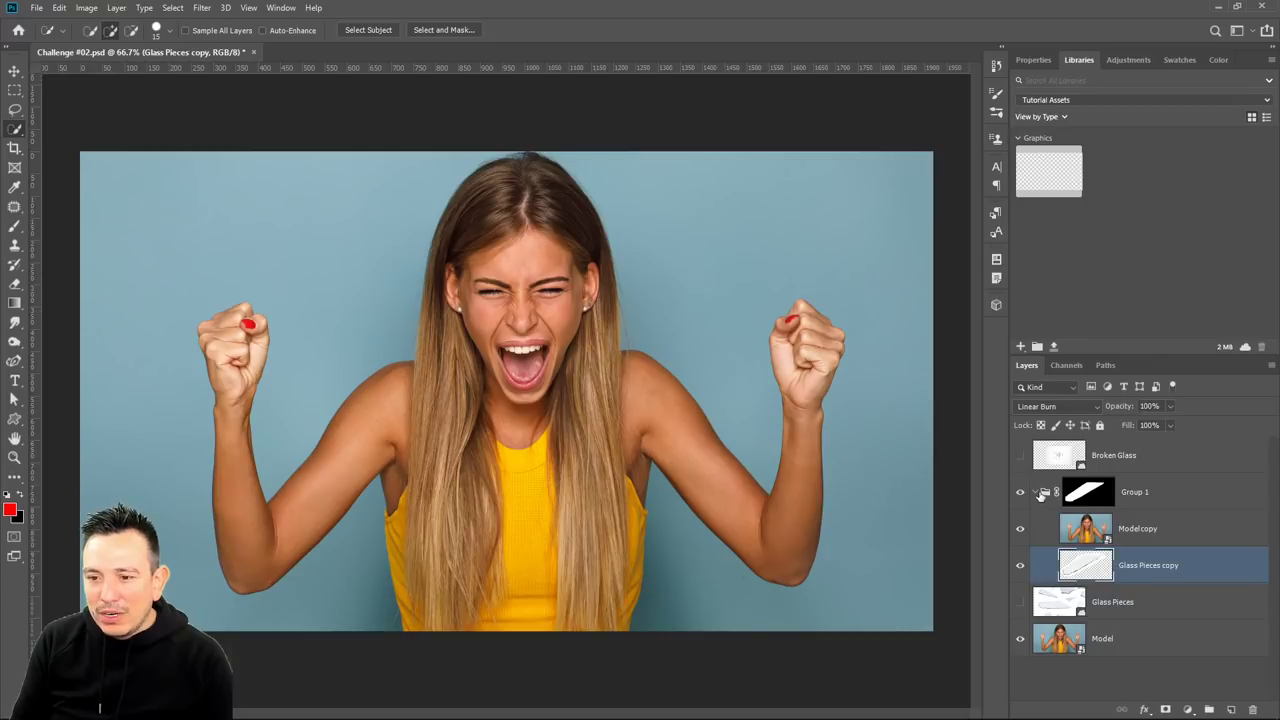
Toggle Model copy's visibility repeatedly to compare the masked group with and without it, leaving the layer hidden and selected.
{"action": "left_click", "coordinate": [1020, 529]}
{"action": "left_click", "coordinate": [1020, 529]}
{"action": "left_click", "coordinate": [1020, 529]}
{"action": "left_click", "coordinate": [1020, 529]}
{"action": "left_click", "coordinate": [1020, 529]}
{"action": "left_click", "coordinate": [1020, 529]}
{"action": "left_click", "coordinate": [1020, 529]}
{"action": "left_click", "coordinate": [1020, 529]}
{"action": "left_click", "coordinate": [1020, 530]}
{"action": "left_click", "coordinate": [1020, 530]}
{"action": "left_click", "coordinate": [1020, 530]}
{"action": "left_click", "coordinate": [1094, 532]}
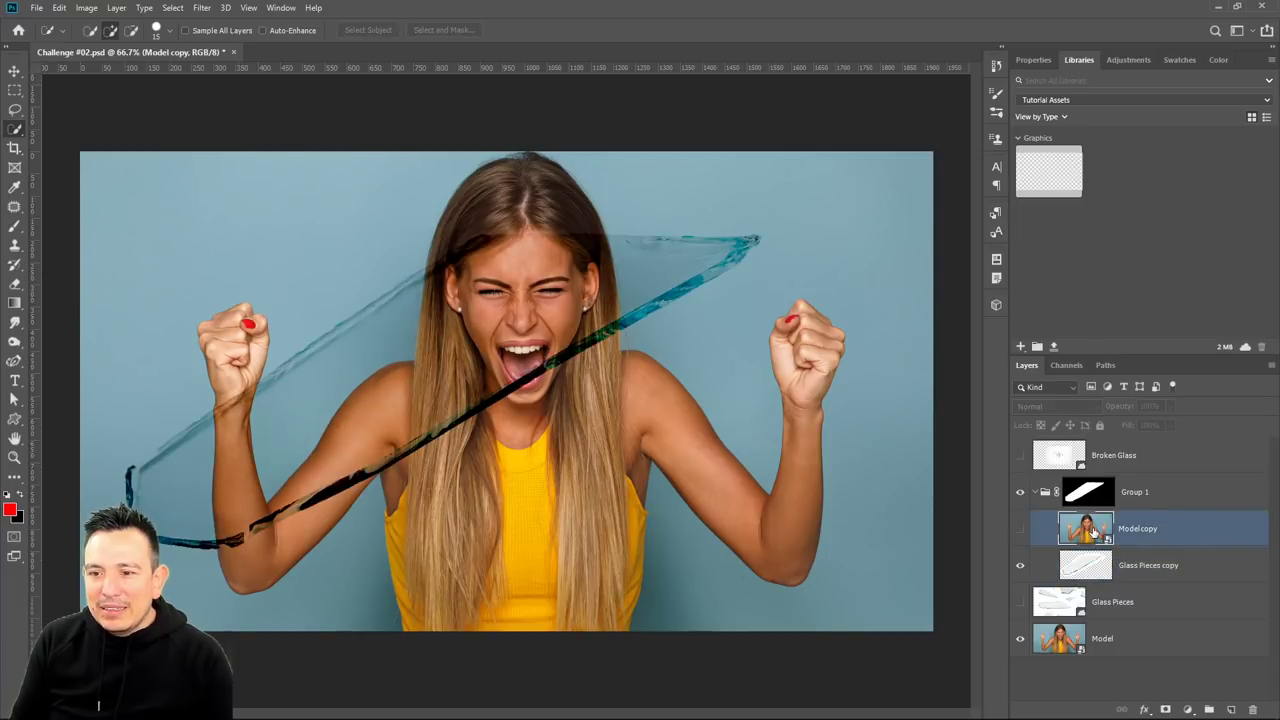
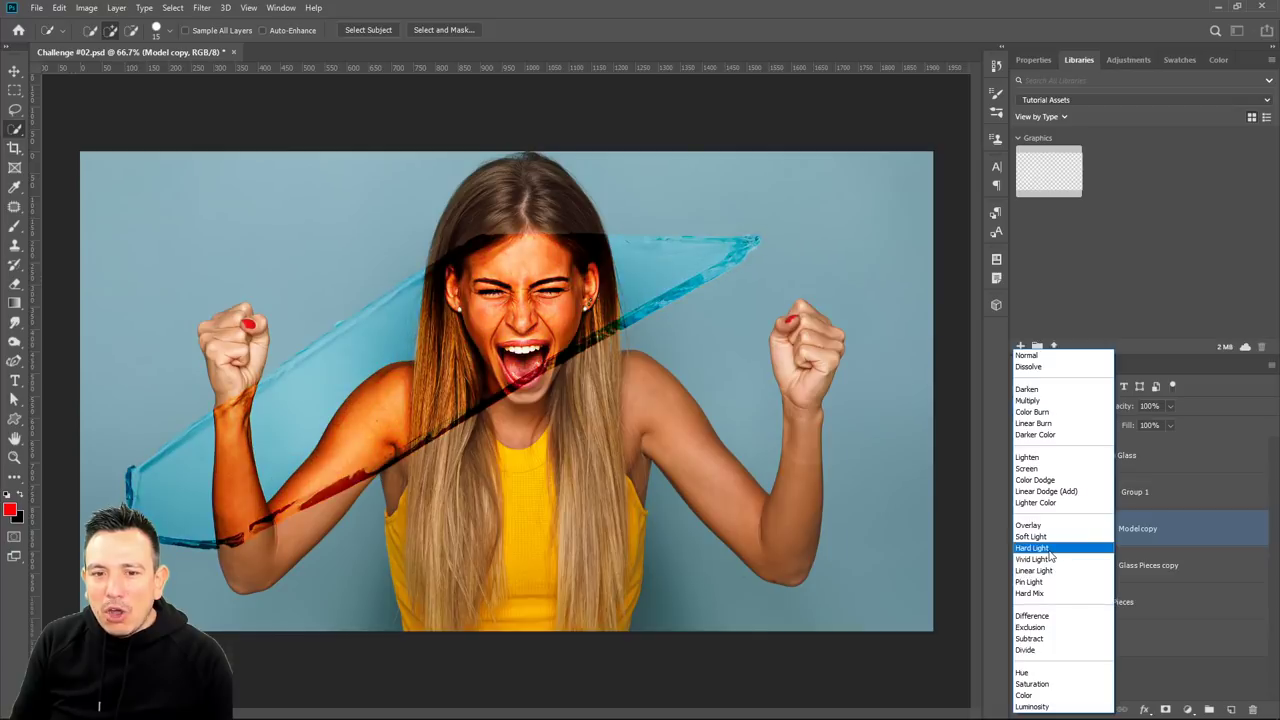
Set Model copy's blend mode to Hard Light and lower its opacity to 49%.
{"action": "left_click", "coordinate": [1051, 556]}
{"action": "left_click", "coordinate": [1169, 406]}
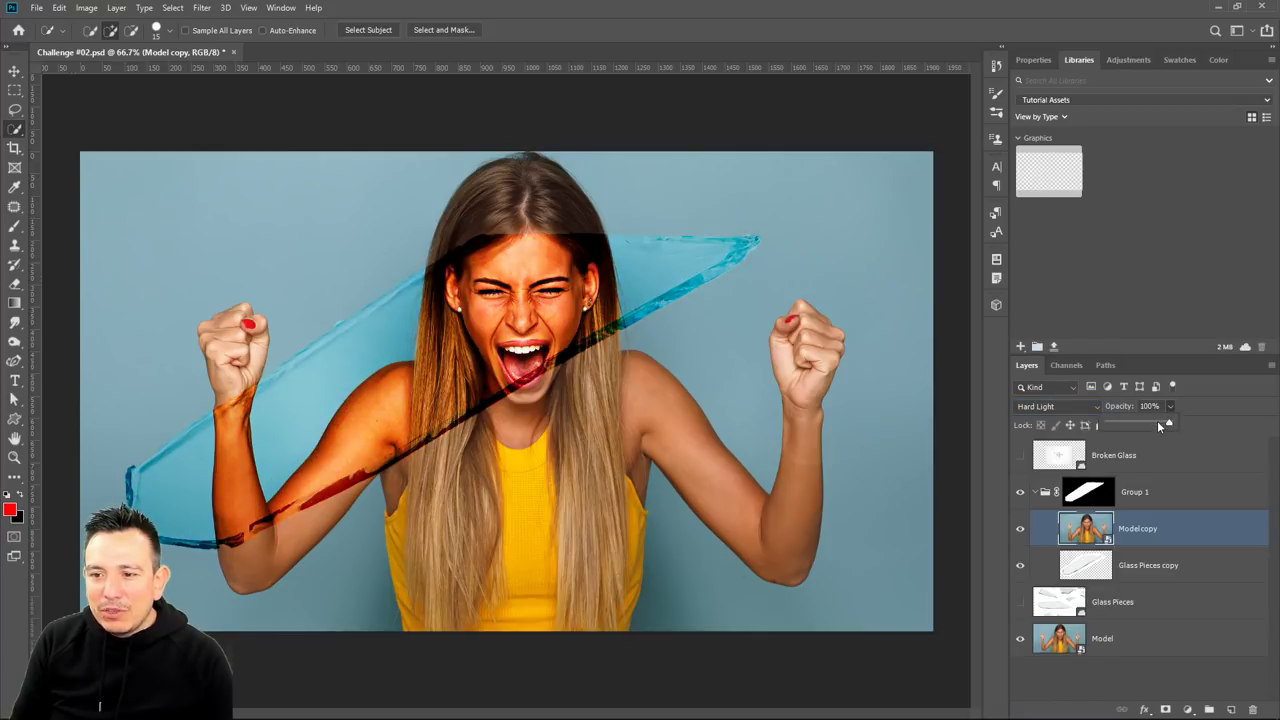
{"action": "left_click_drag", "start_coordinate": [1157, 424], "coordinate": [1120, 426]}
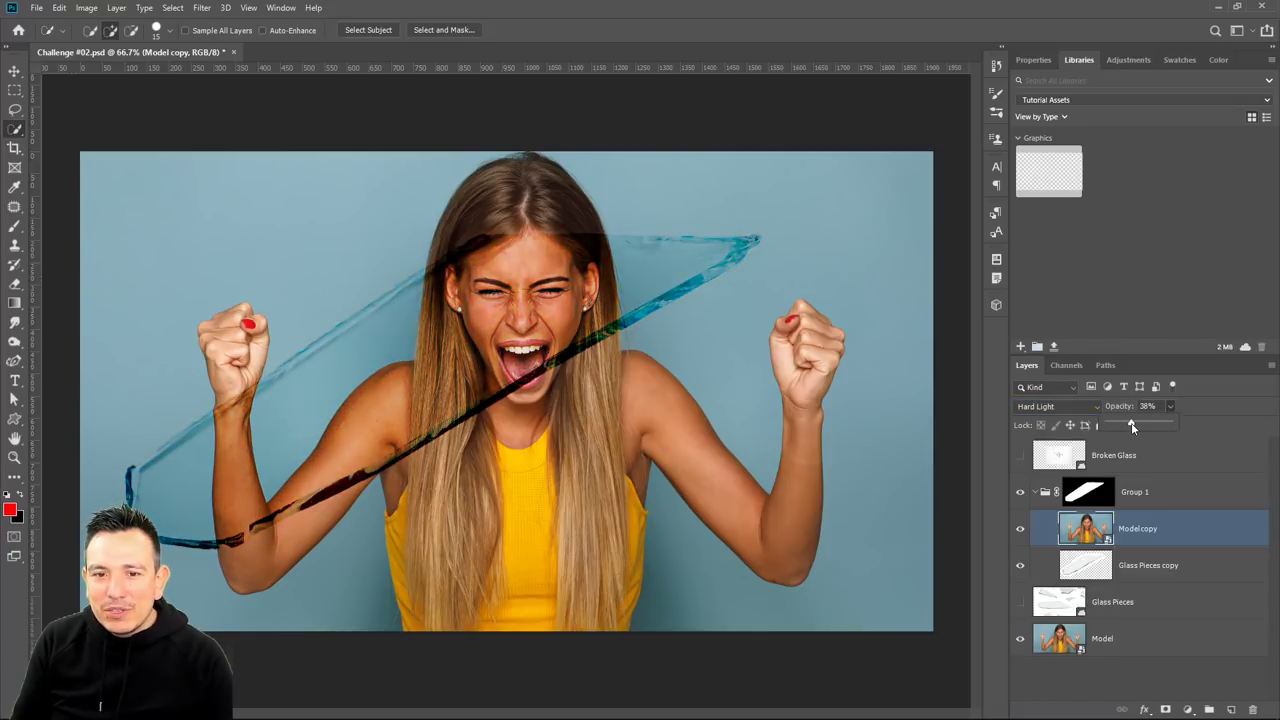
Collapse Group 1 and toggle the Model layer's visibility to inspect the masked glass group on its own.
{"action": "left_click", "coordinate": [1035, 493]}
{"action": "left_click", "coordinate": [1021, 566]}
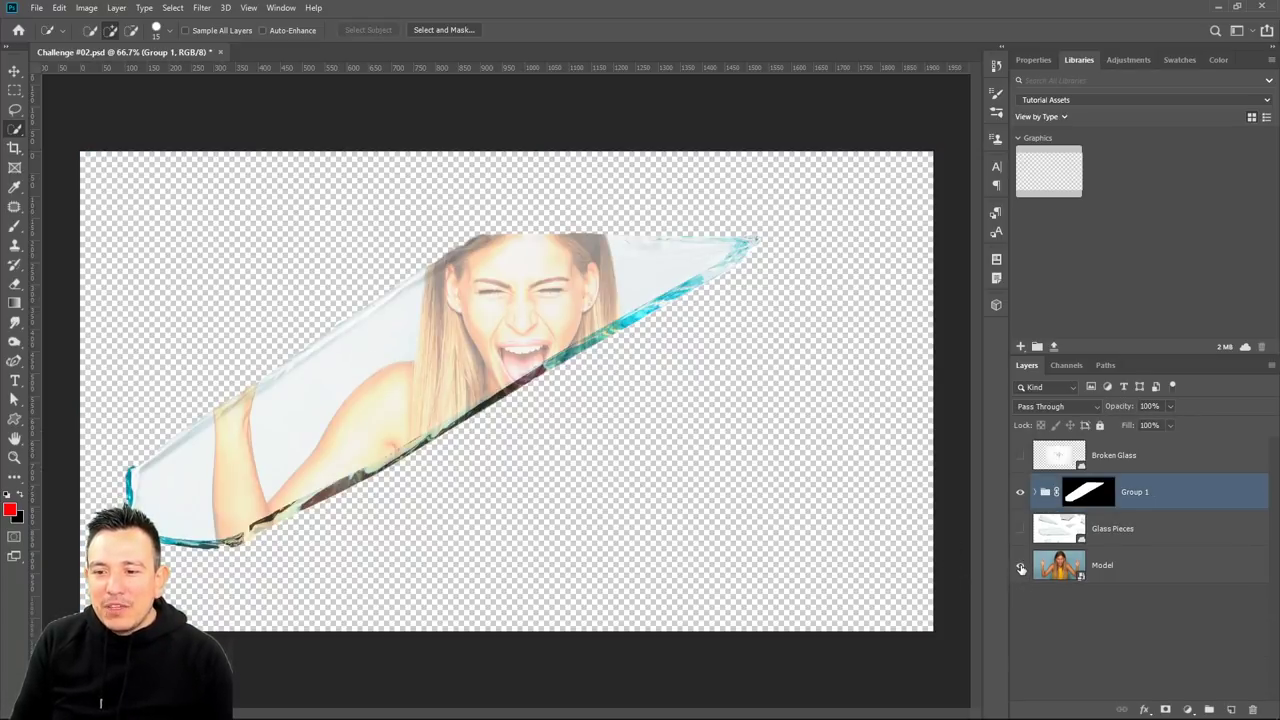
{"action": "left_click", "coordinate": [1021, 567]}
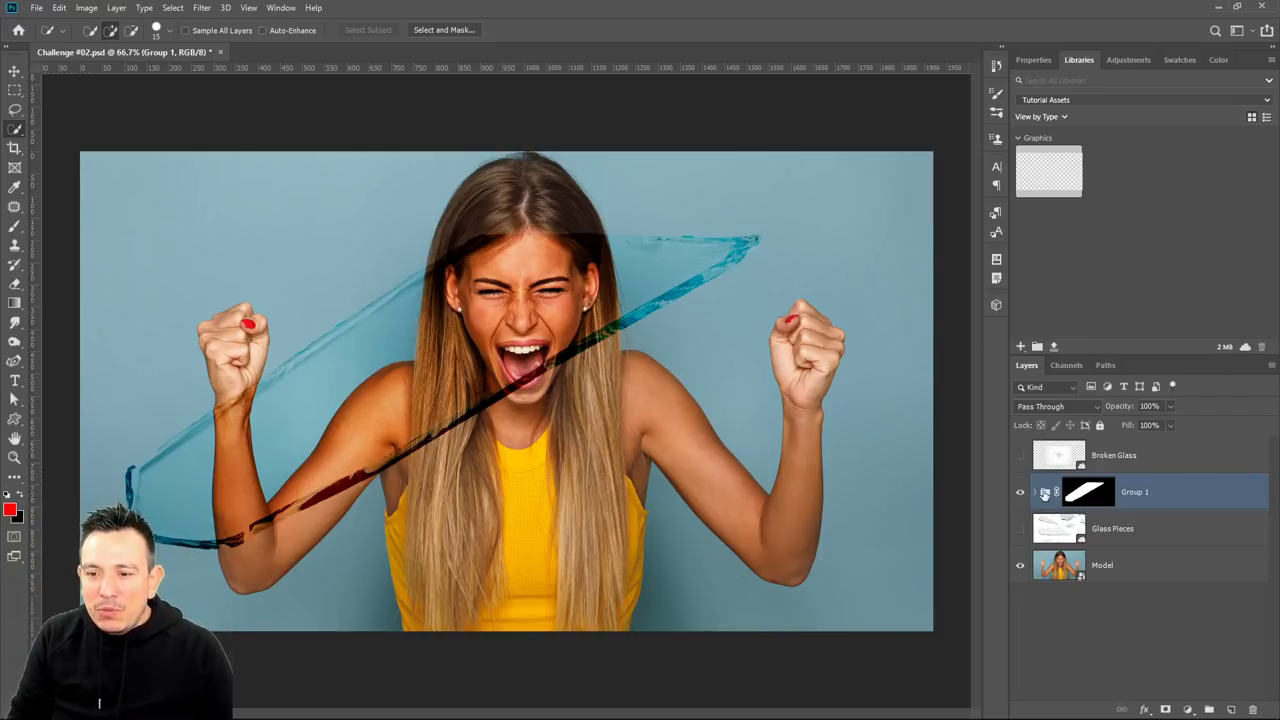
Expand Group 1 and enlarge Model copy to about 121% with Free Transform.
{"action": "left_click", "coordinate": [1037, 494]}
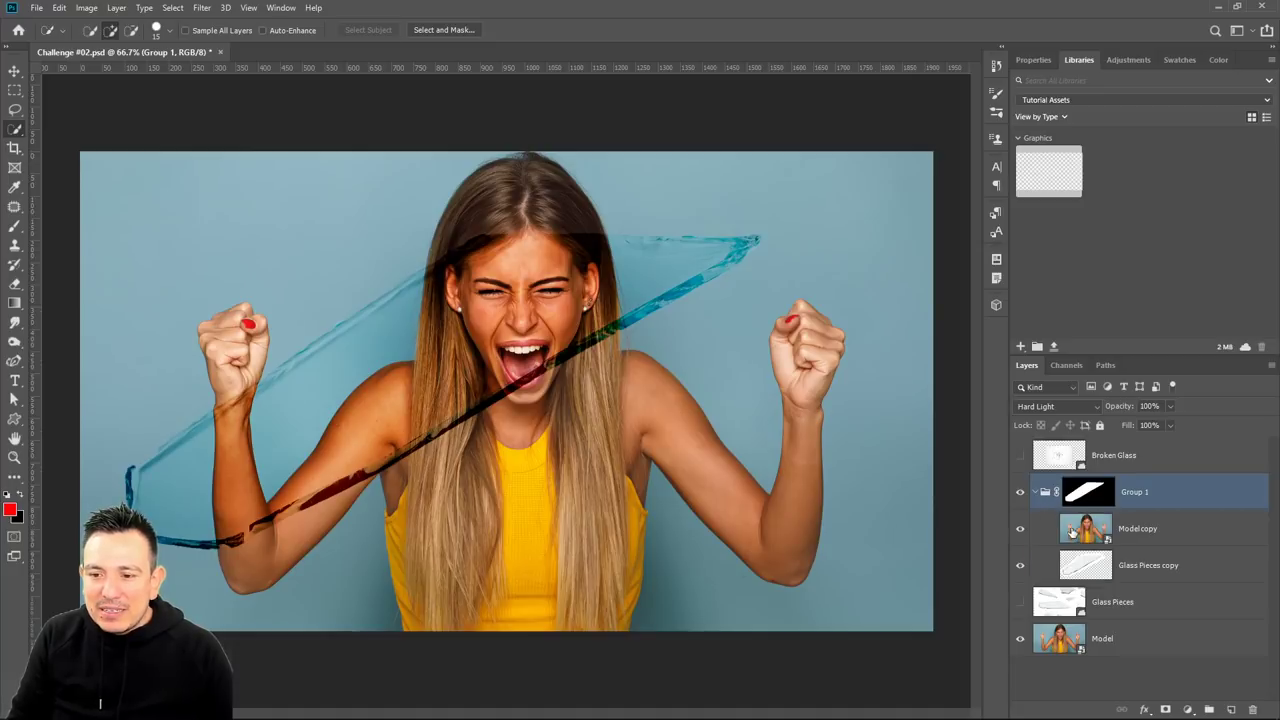
{"action": "left_click", "coordinate": [1144, 532]}
{"action": "key", "text": "ctrl+t"}
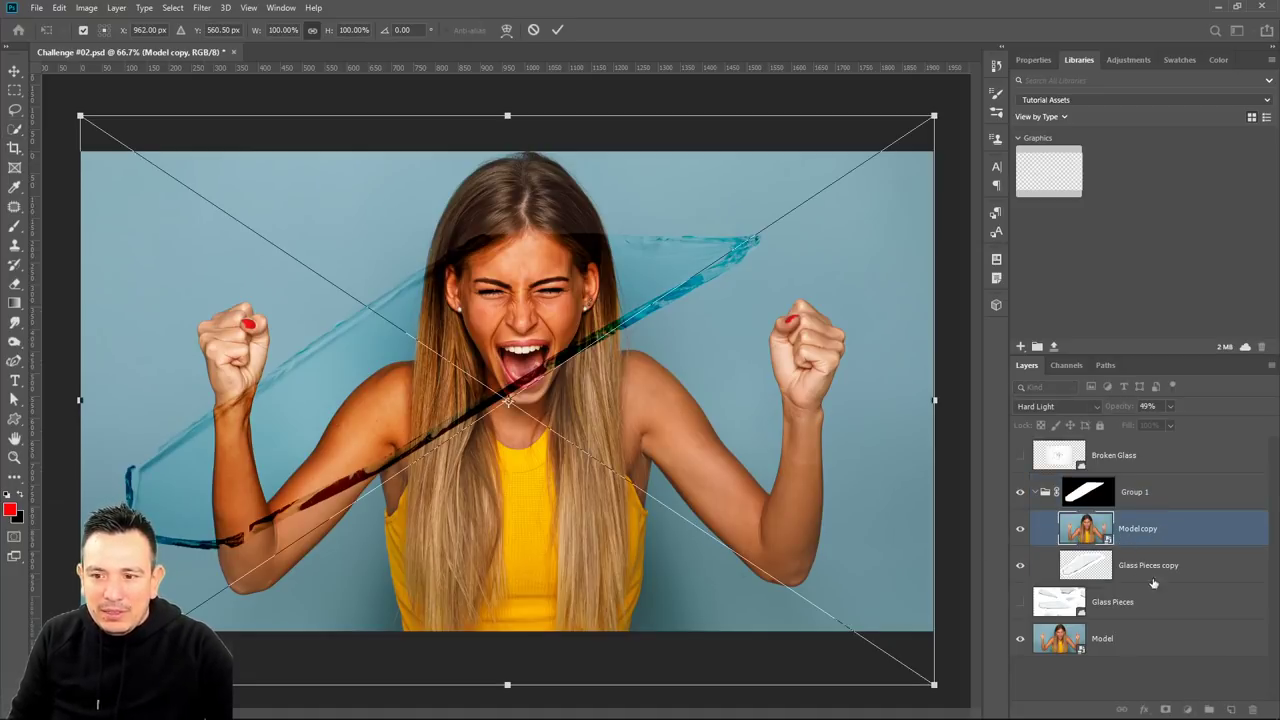
{"action": "left_click_drag", "start_coordinate": [933, 116], "coordinate": [975, 130]}
{"action": "key", "text": "Return"}
{"action": "key", "text": "w"}
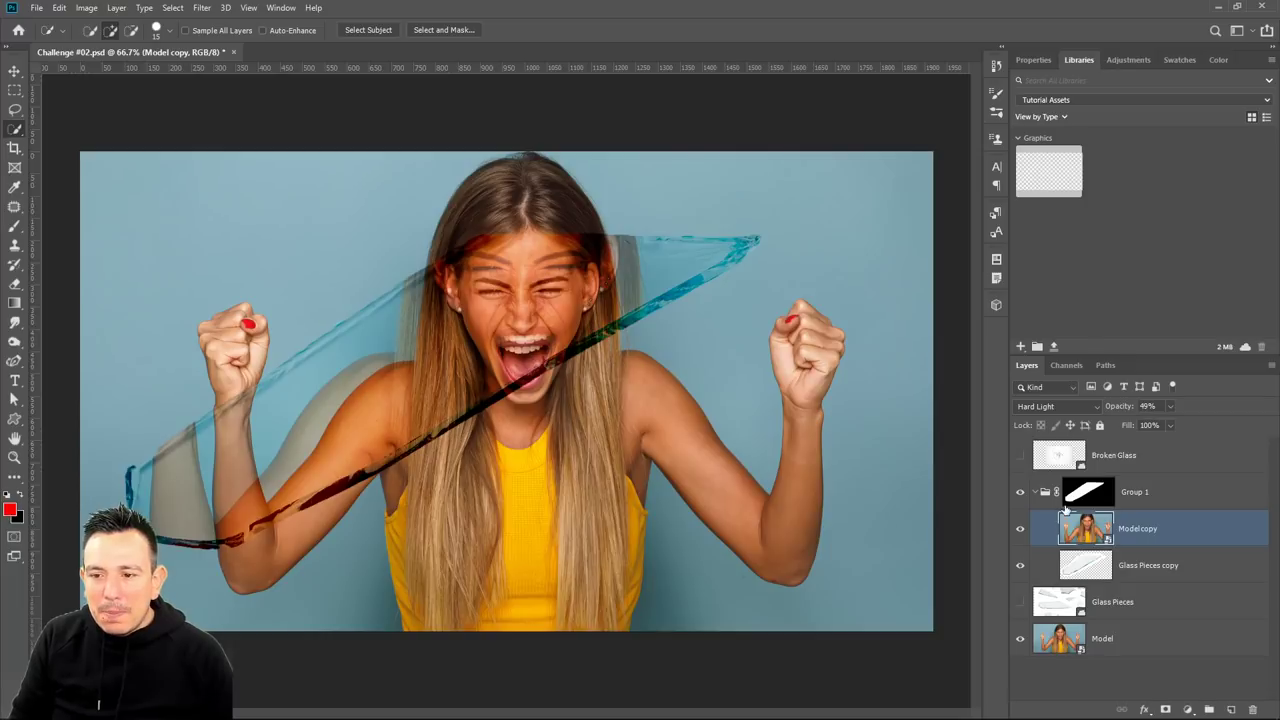
Try moving the Glass Pieces copy layer alone, and shift the whole Group 1 toward the lower left of the photo.
{"action": "left_click", "coordinate": [1083, 569]}
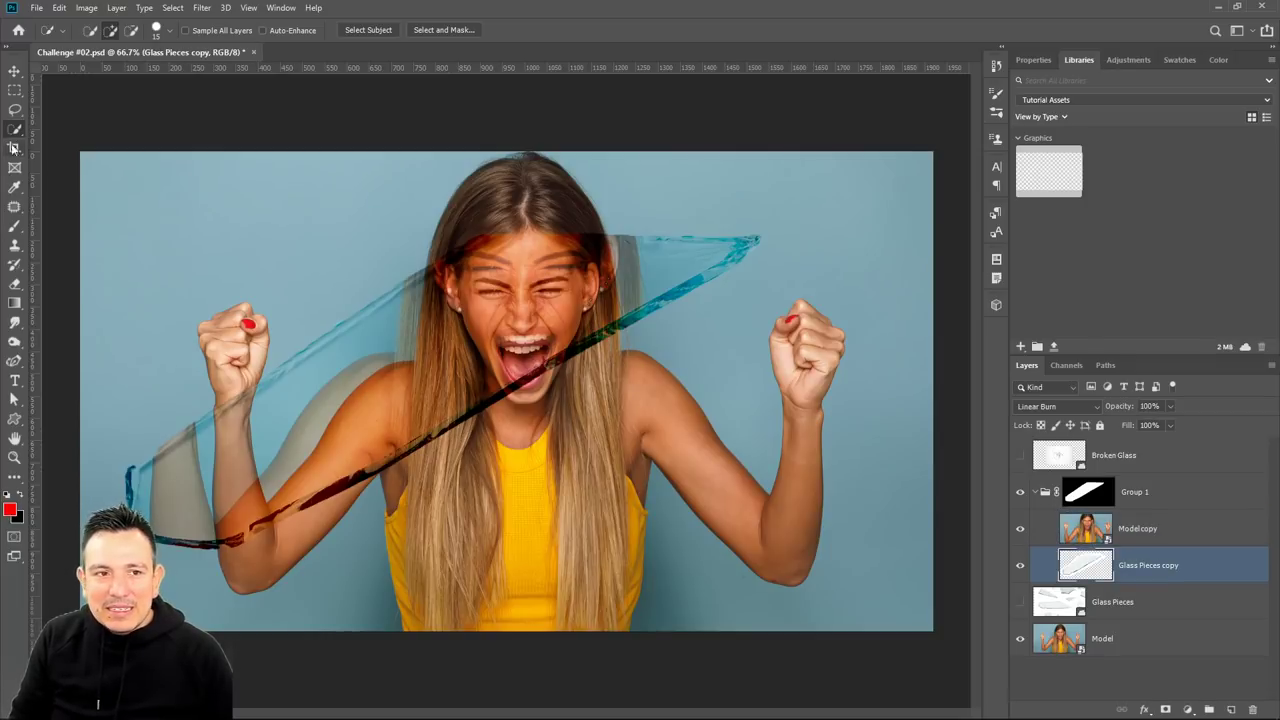
{"action": "left_click", "coordinate": [14, 70]}
{"action": "left_click_drag", "start_coordinate": [468, 390], "coordinate": [404, 420]}
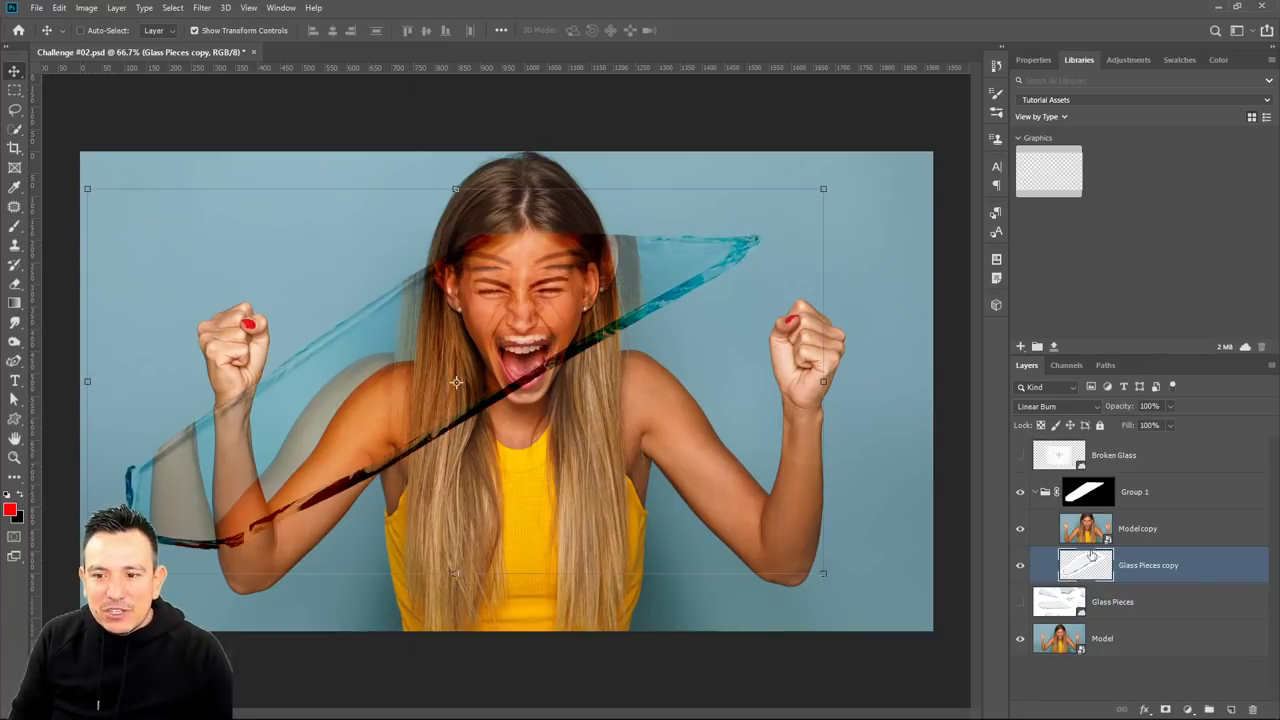
{"action": "left_click", "coordinate": [1140, 494]}
{"action": "left_click_drag", "start_coordinate": [523, 325], "coordinate": [348, 410]}
Shift Model copy up and to the right inside the masked group and set its opacity to 62%.
{"action": "key", "text": "alt+bracketleft"}
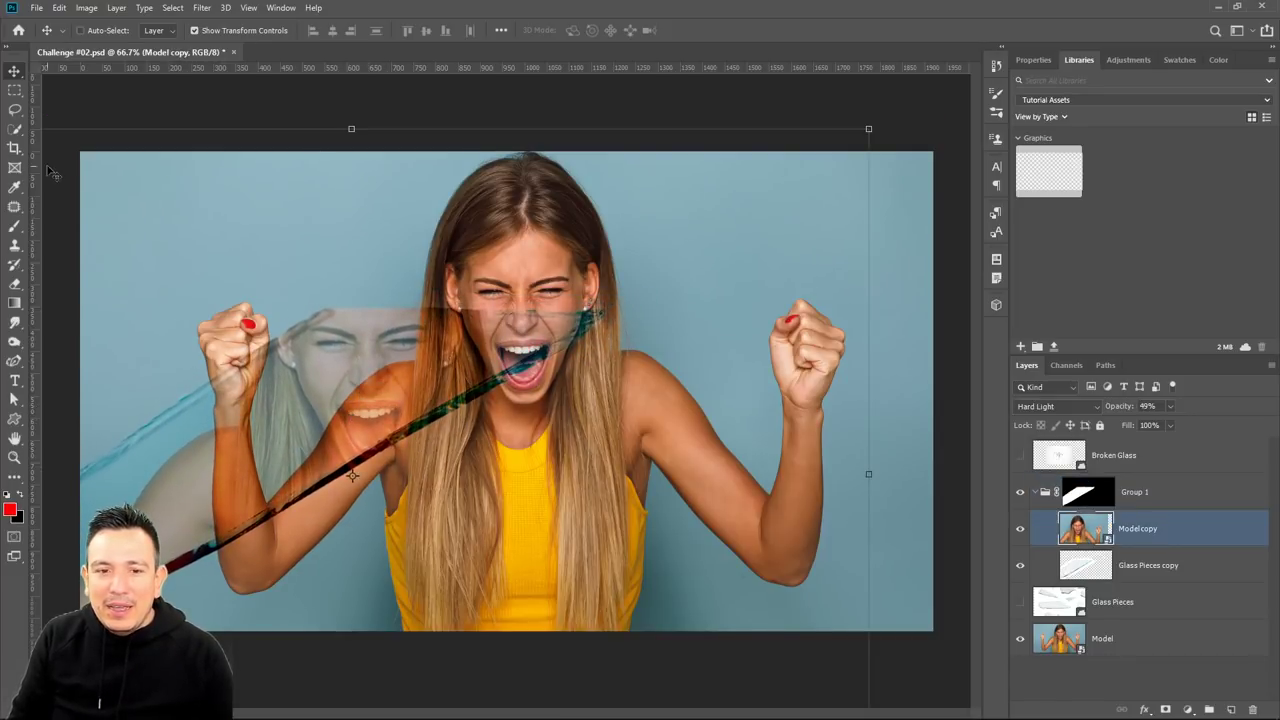
{"action": "left_click_drag", "start_coordinate": [358, 347], "coordinate": [462, 306]}
{"action": "type", "text": "99"}
{"action": "key", "text": "Return"}
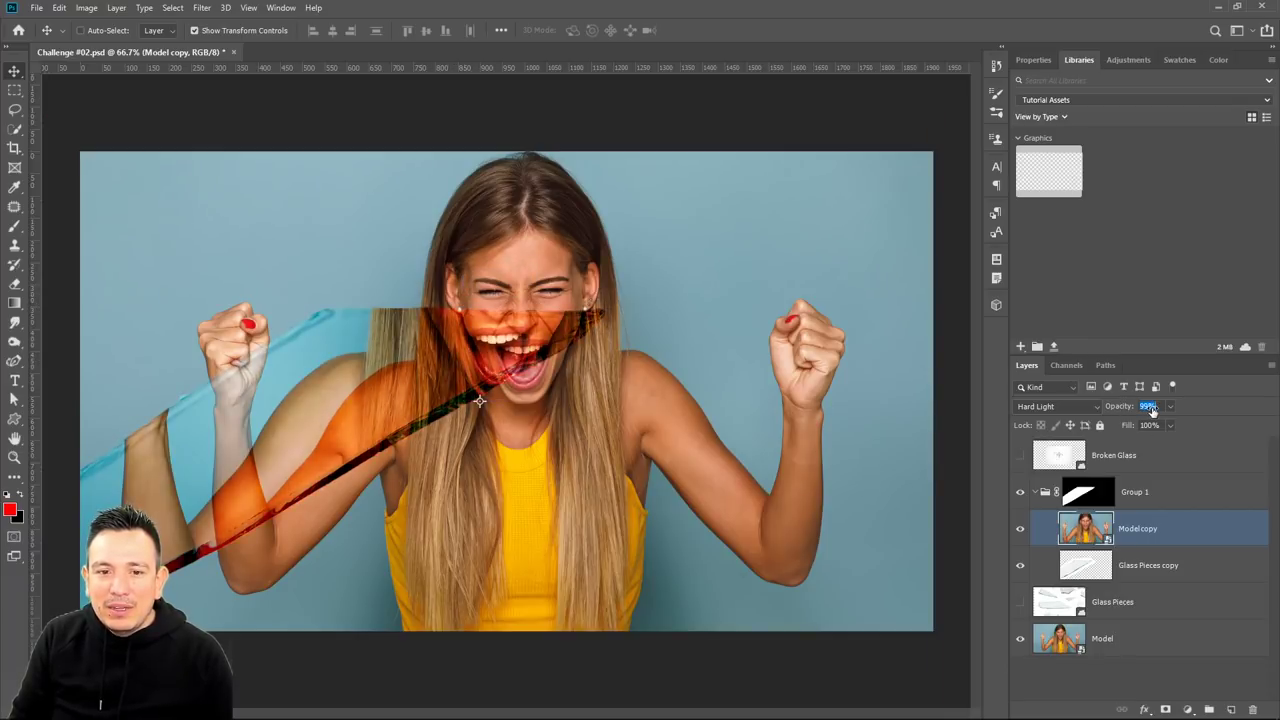
{"action": "left_click_drag", "start_coordinate": [1131, 404], "coordinate": [1125, 408]}
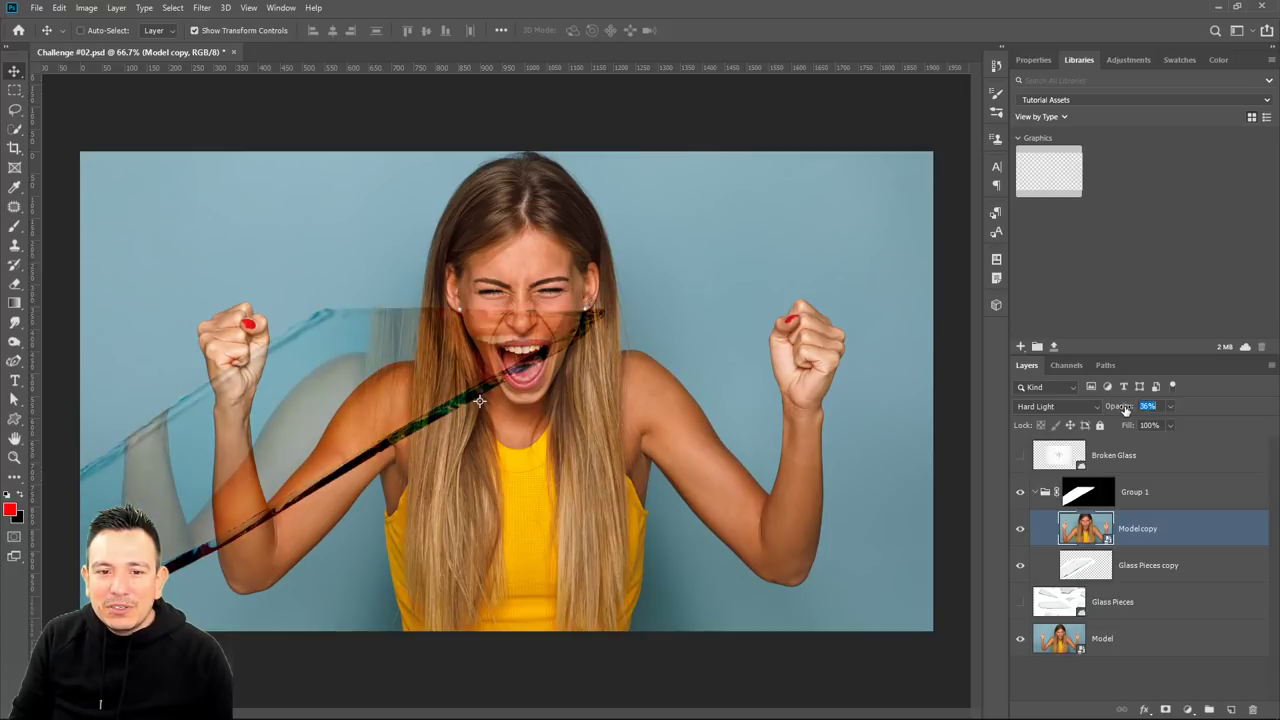
{"action": "left_click", "coordinate": [1170, 407]}
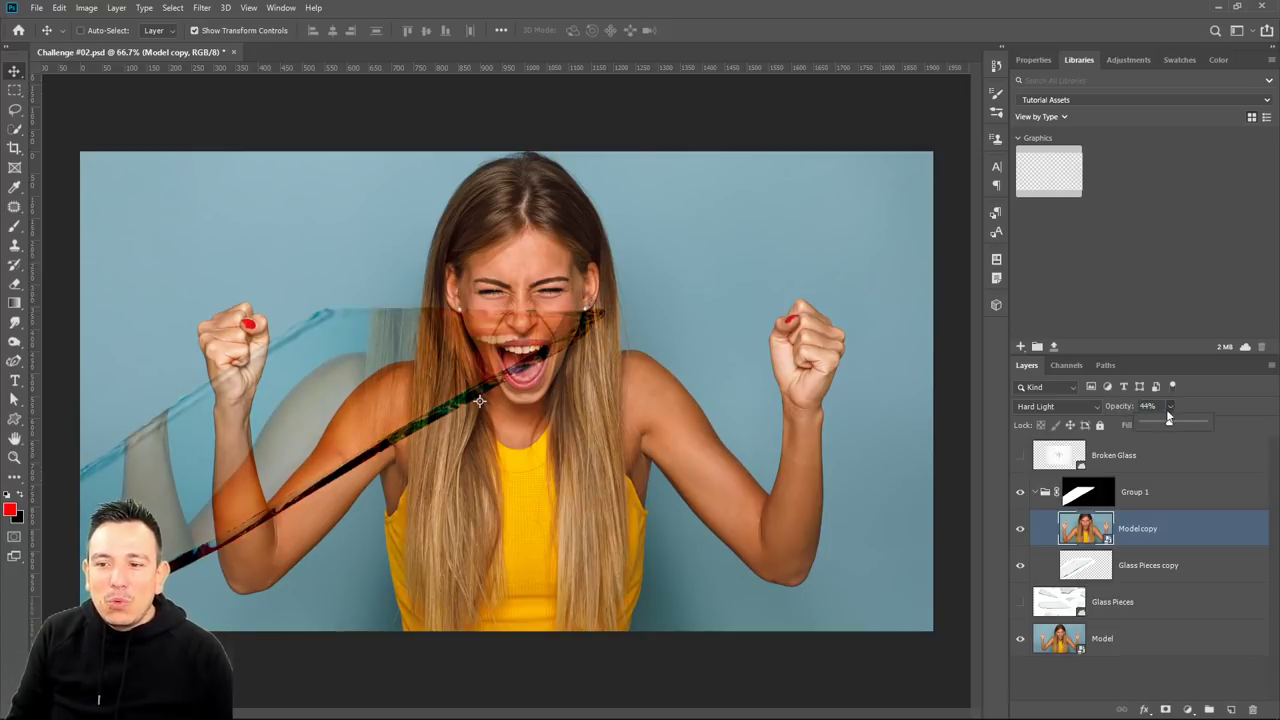
{"action": "left_click_drag", "start_coordinate": [1198, 429], "coordinate": [1185, 429]}
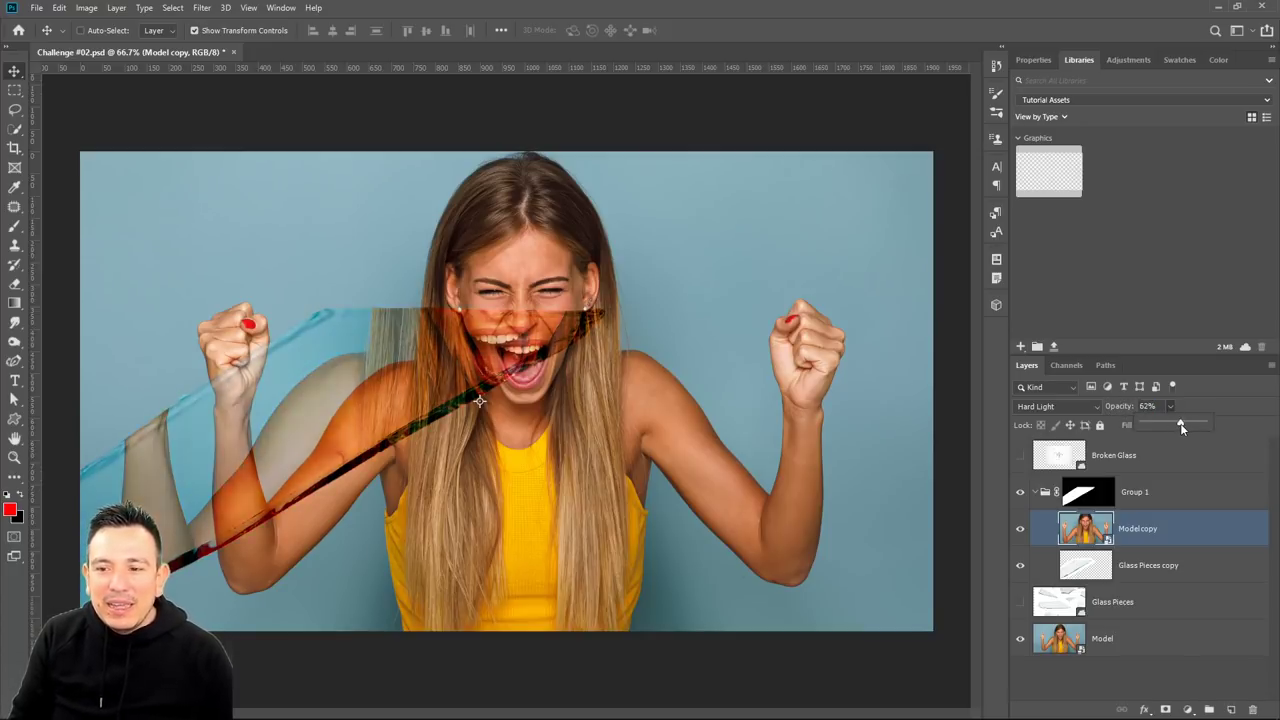
Keep Hard Light as Model copy's blend mode and raise its opacity to 84%.
{"action": "left_click", "coordinate": [1073, 406]}
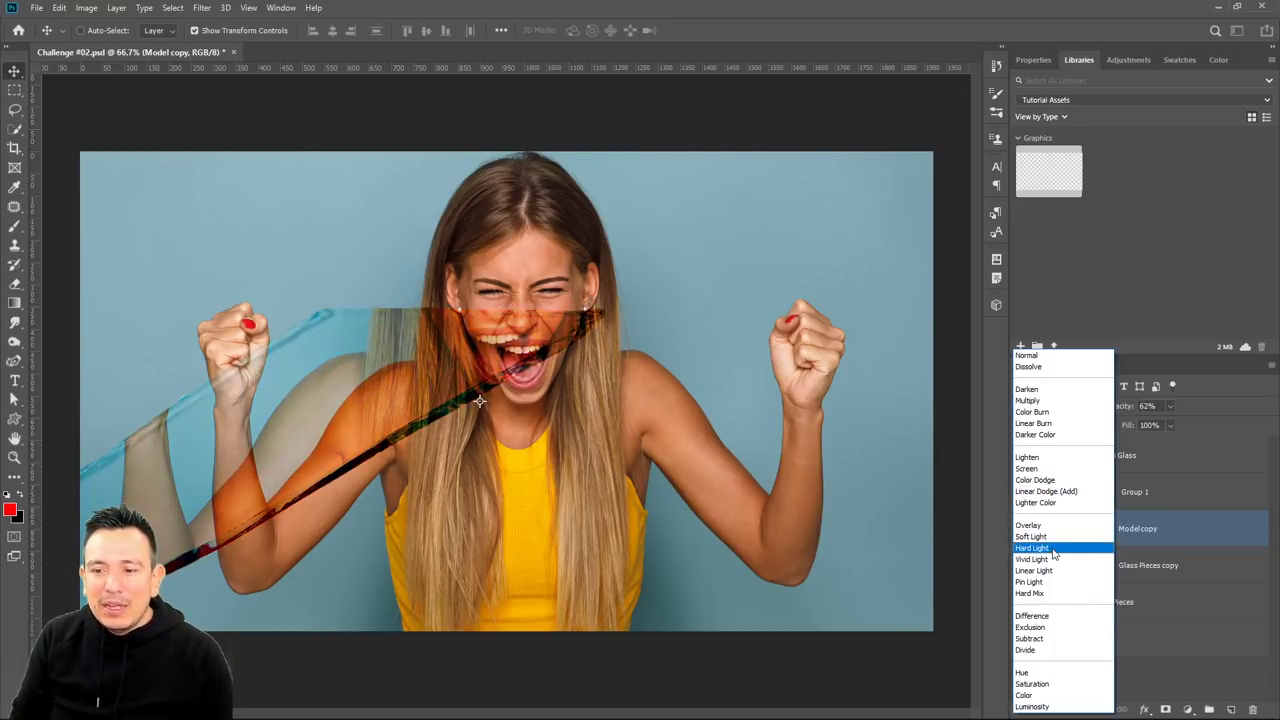
{"action": "left_click", "coordinate": [1052, 549]}
{"action": "left_click", "coordinate": [1168, 407]}
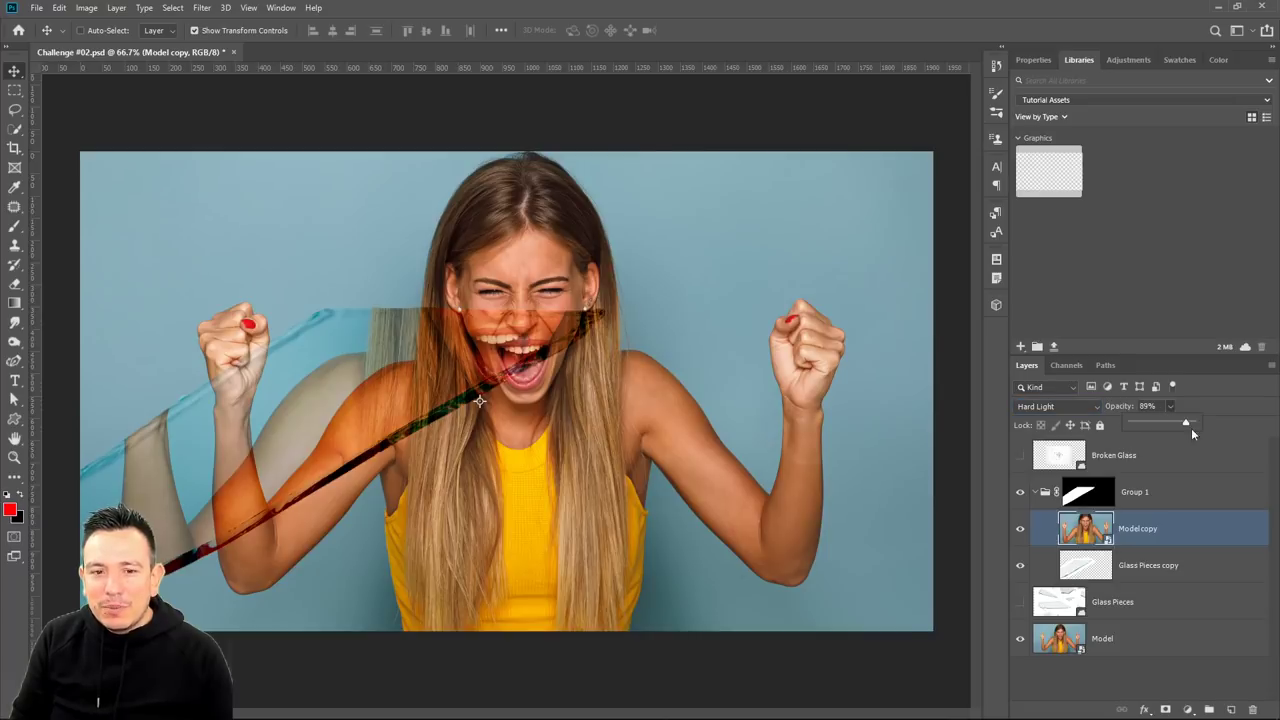
{"action": "left_click_drag", "start_coordinate": [1191, 429], "coordinate": [1182, 424]}
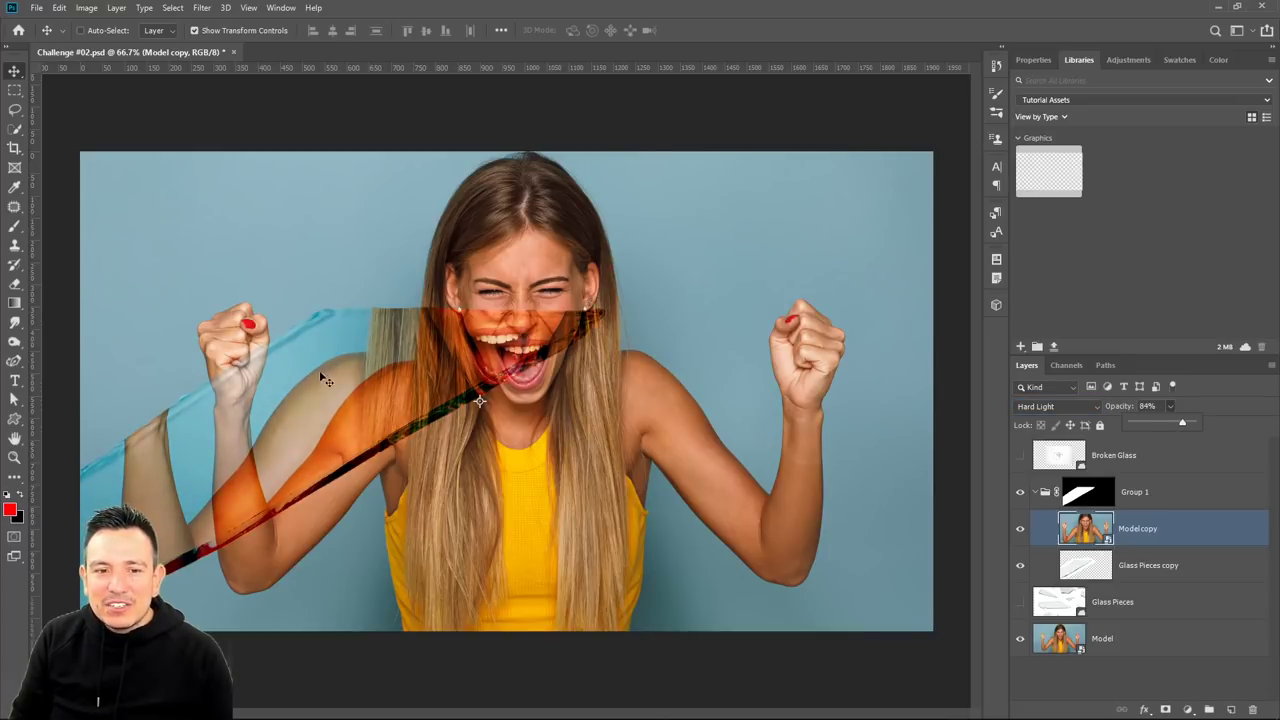
Collapse Group 1 and move it slightly up and to the left over the photo.
{"action": "left_click_drag", "start_coordinate": [326, 381], "coordinate": [340, 336]}
{"action": "left_click", "coordinate": [1036, 494]}
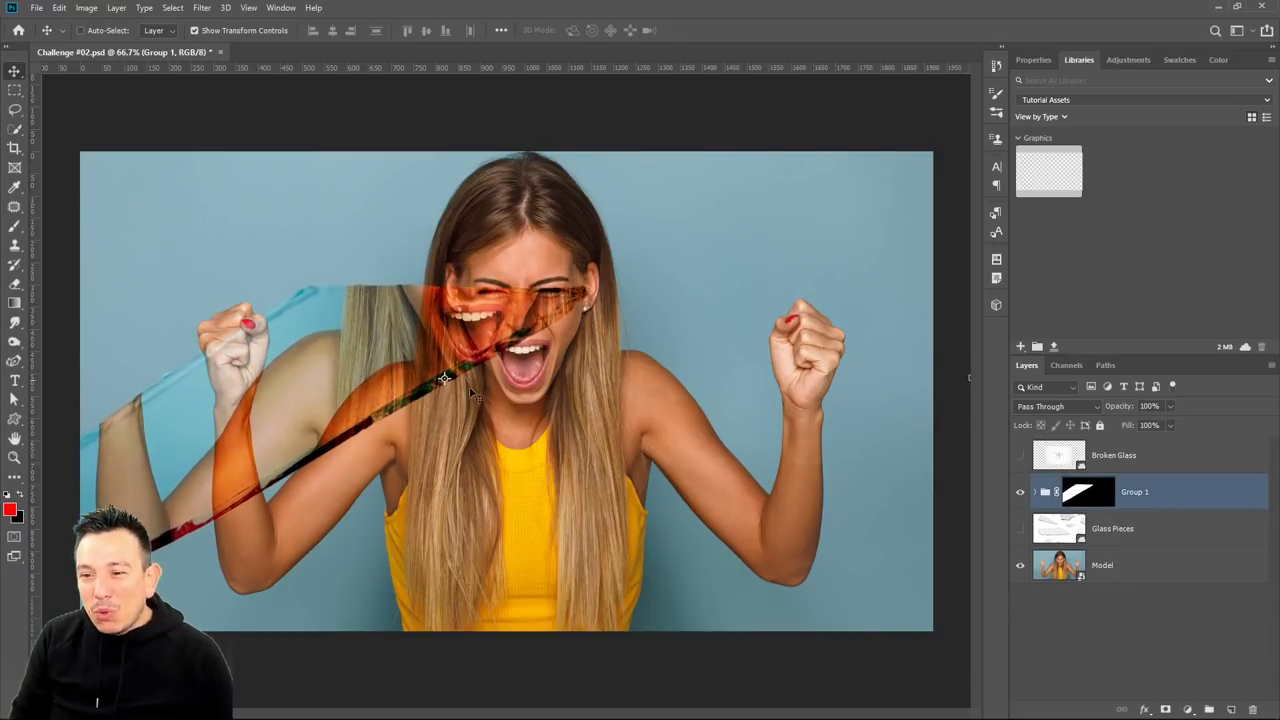
Change Model copy inside Group 1 to Normal blending and set its opacity to 63%.
{"action": "left_click", "coordinate": [1036, 493]}
{"action": "left_click", "coordinate": [1178, 531]}
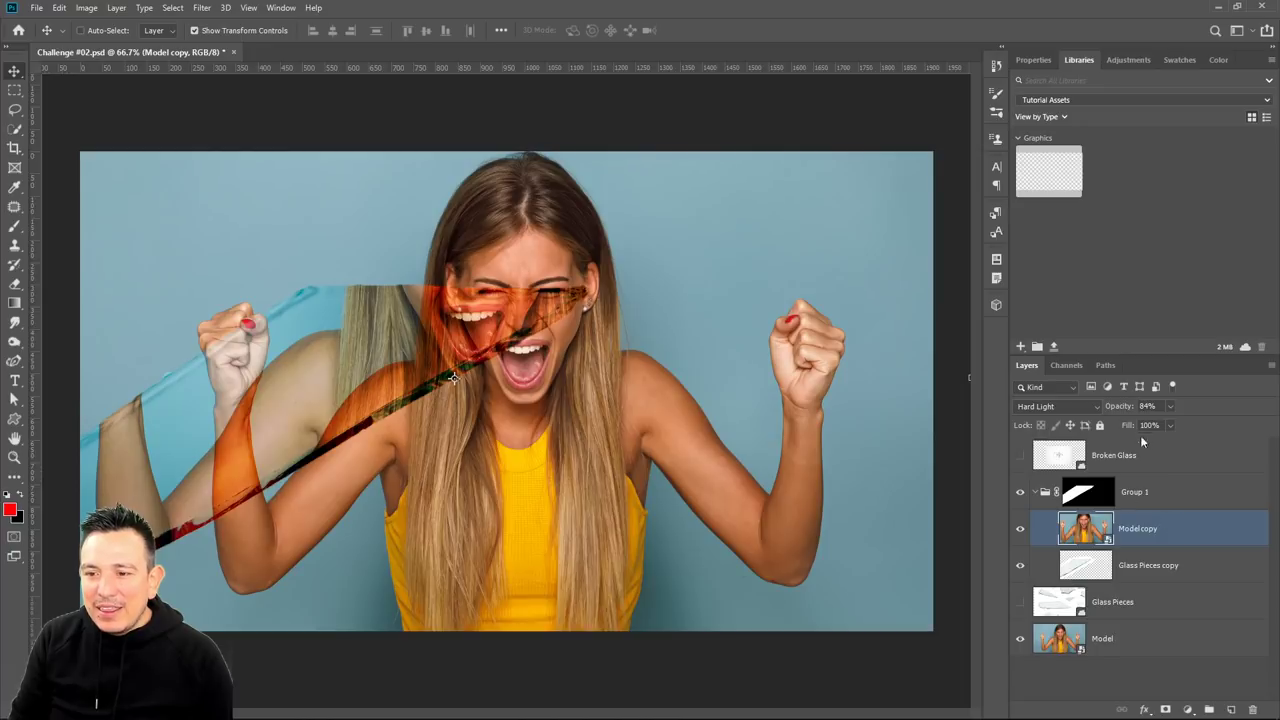
{"action": "left_click", "coordinate": [1087, 405]}
{"action": "left_click", "coordinate": [1038, 358]}
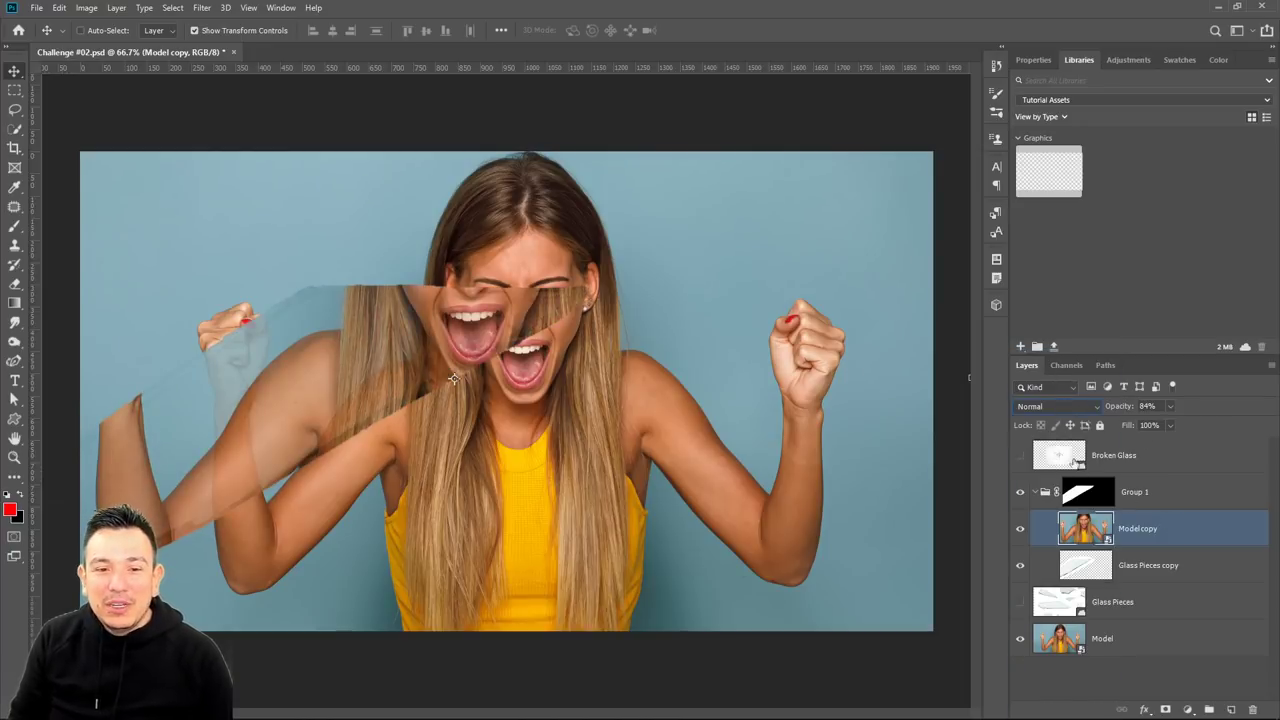
{"action": "left_click", "coordinate": [1170, 406]}
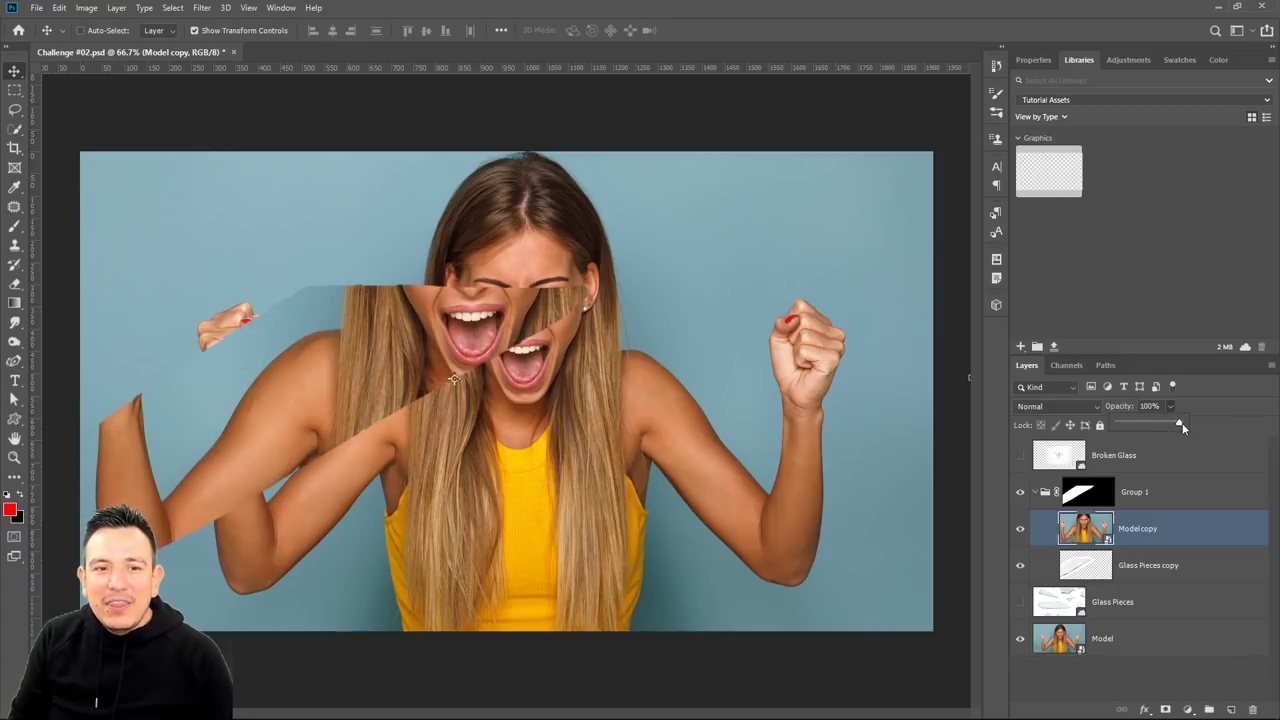
{"action": "left_click_drag", "start_coordinate": [1181, 426], "coordinate": [1155, 426]}
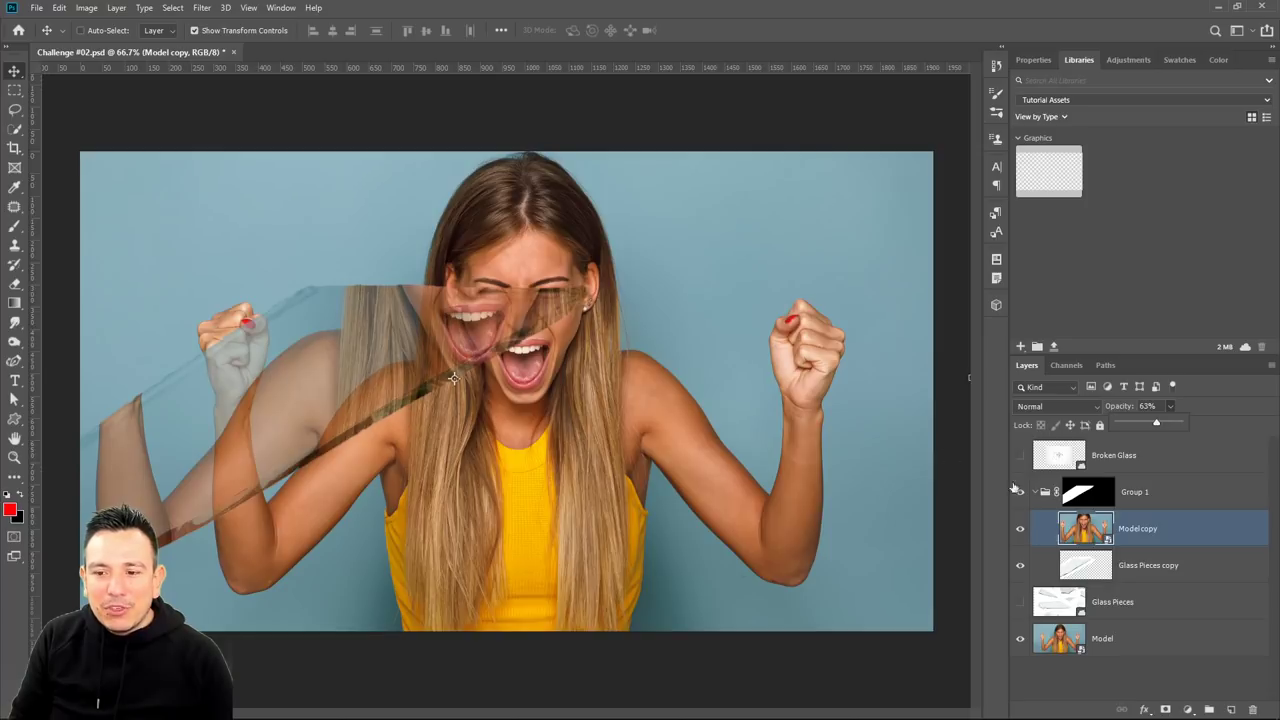
Place Glass Pieces copy above Model copy in the group and set Model copy's opacity to 100%.
{"action": "mouse_move", "coordinate": [1084, 568]}
{"action": "left_mouse_down"}
{"action": "mouse_move", "coordinate": [1094, 512]}
{"action": "mouse_move", "coordinate": [1098, 529]}
{"action": "left_mouse_up"}
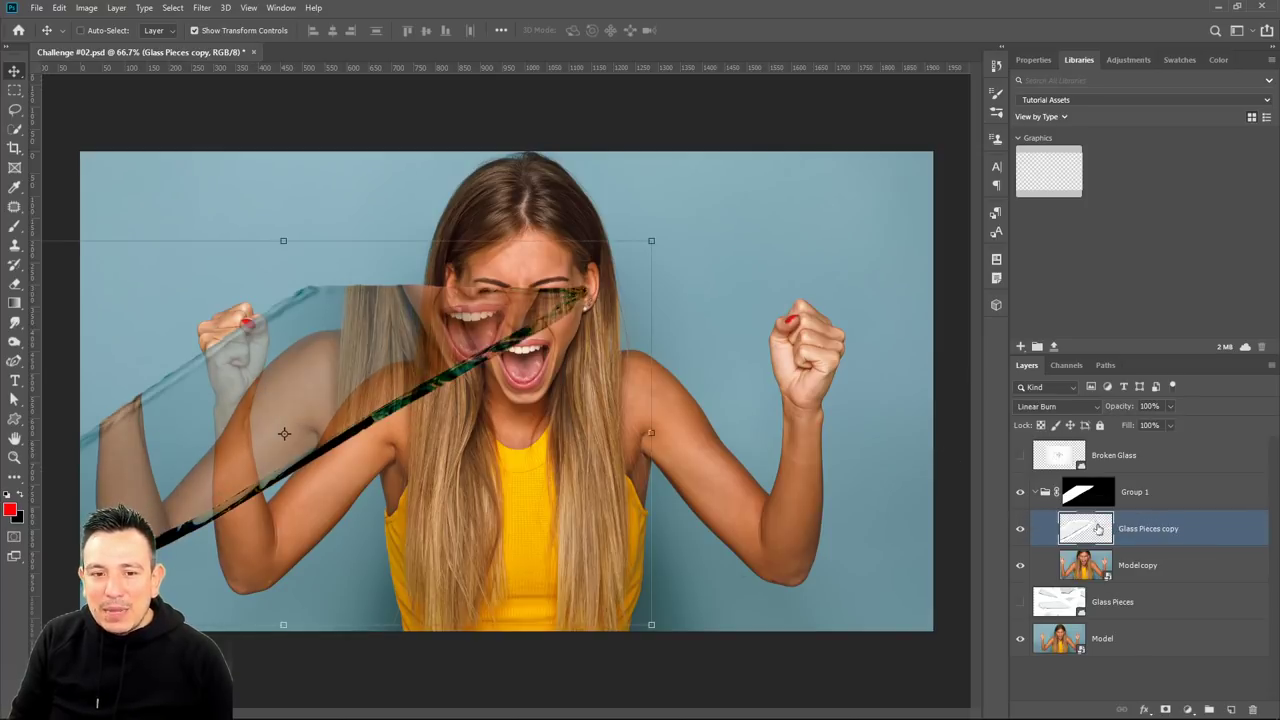
{"action": "left_click", "coordinate": [1145, 566]}
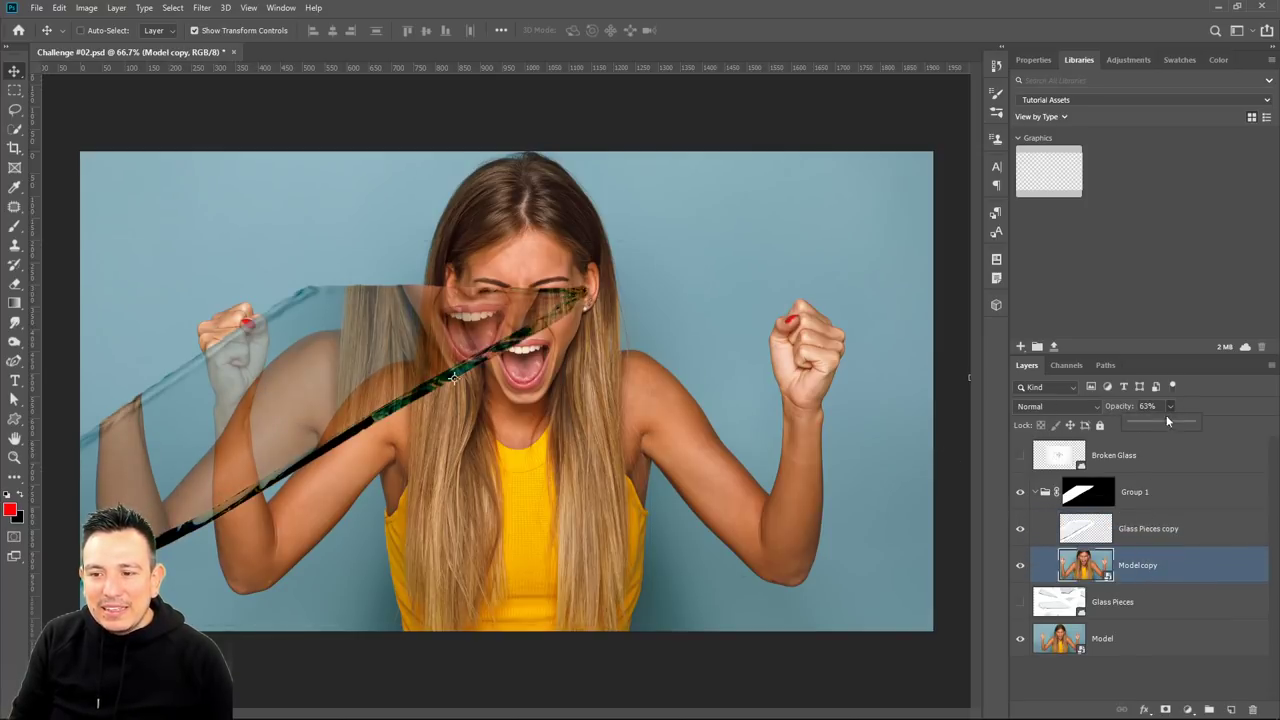
{"action": "left_click_drag", "start_coordinate": [1166, 420], "coordinate": [1220, 433]}
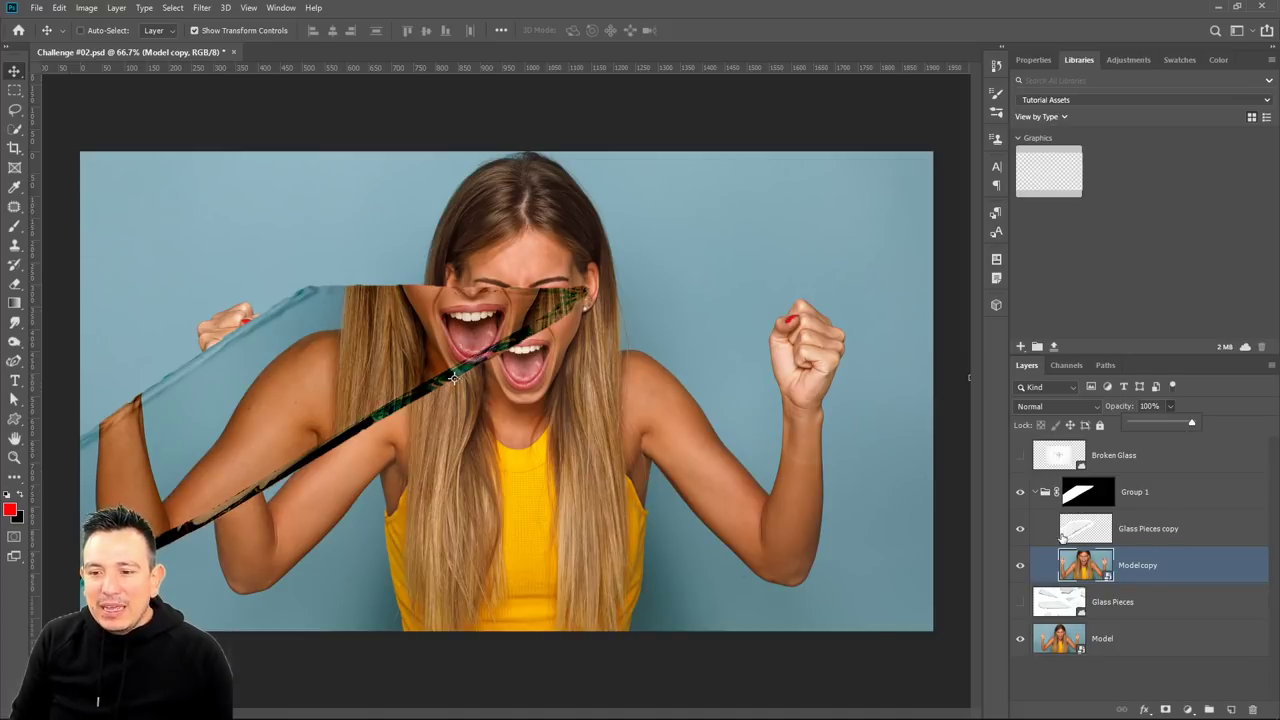
Hide both layers in Group 1, then show Glass Pieces copy and Model copy one at a time to review each one's contribution.
{"action": "left_click", "coordinate": [1020, 528]}
{"action": "left_click", "coordinate": [1020, 565]}
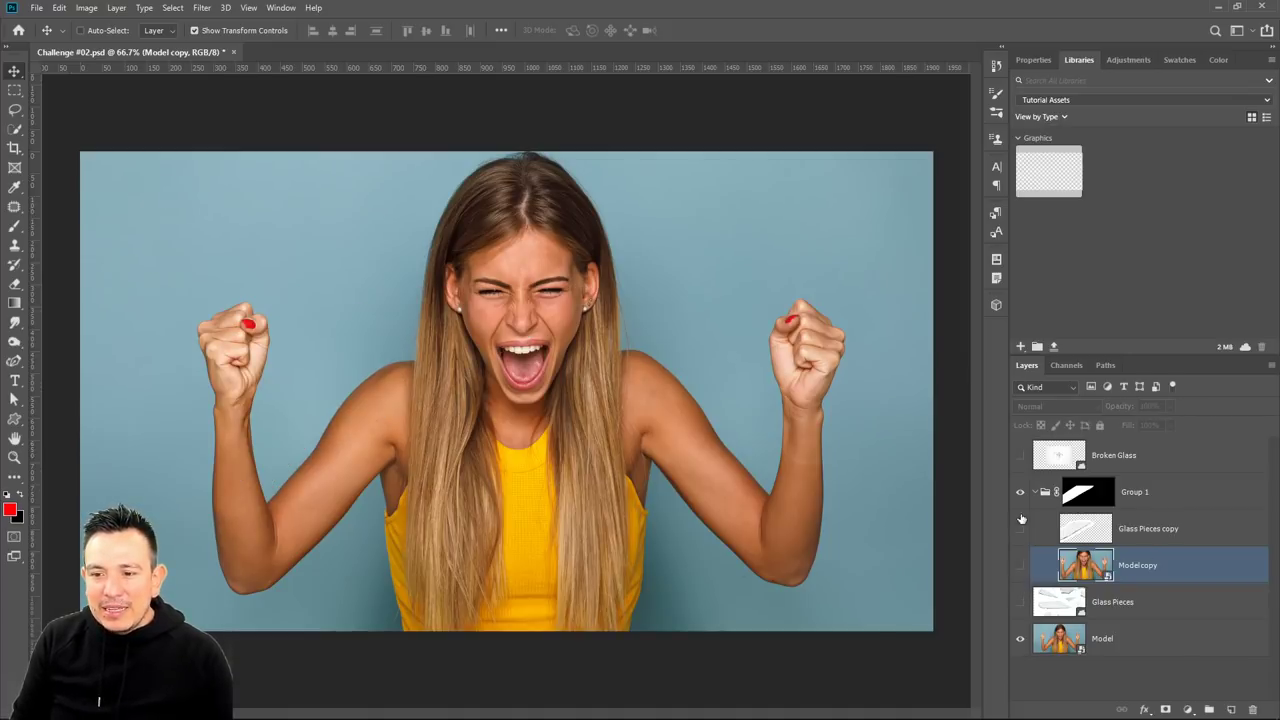
{"action": "left_click", "coordinate": [1101, 504]}
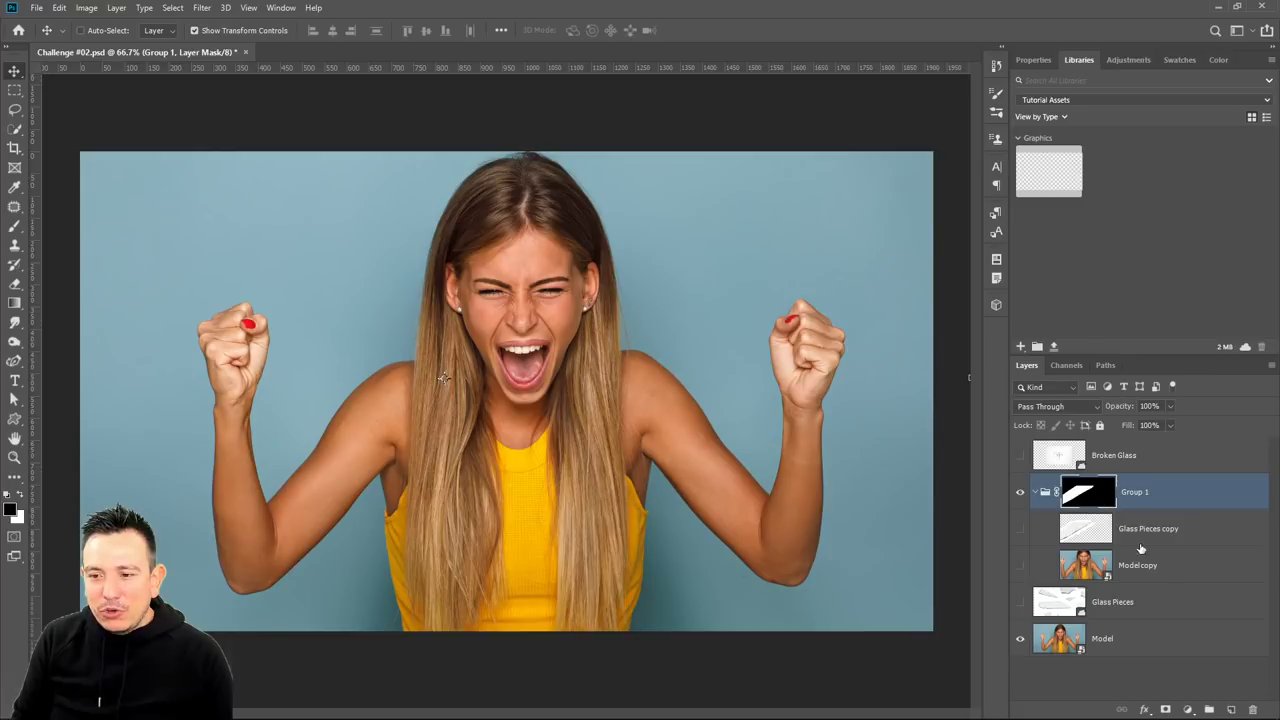
{"action": "left_click", "coordinate": [1019, 530]}
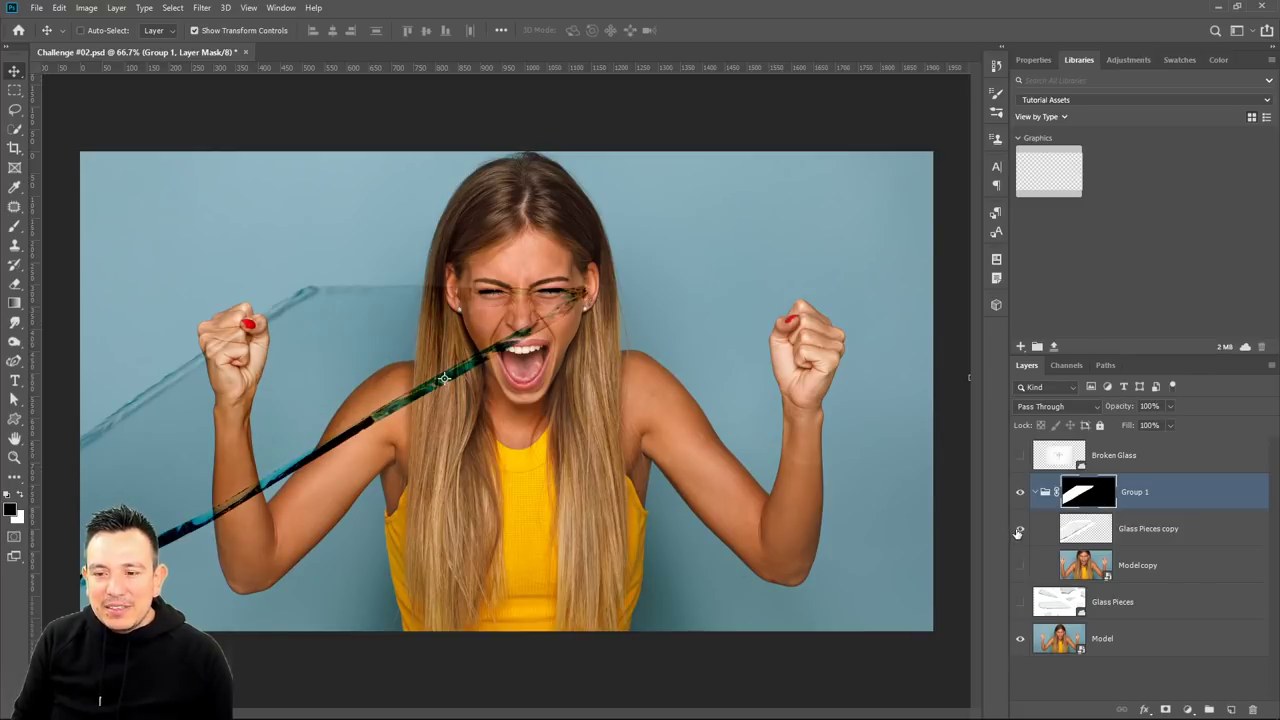
{"action": "left_click", "coordinate": [1163, 530]}
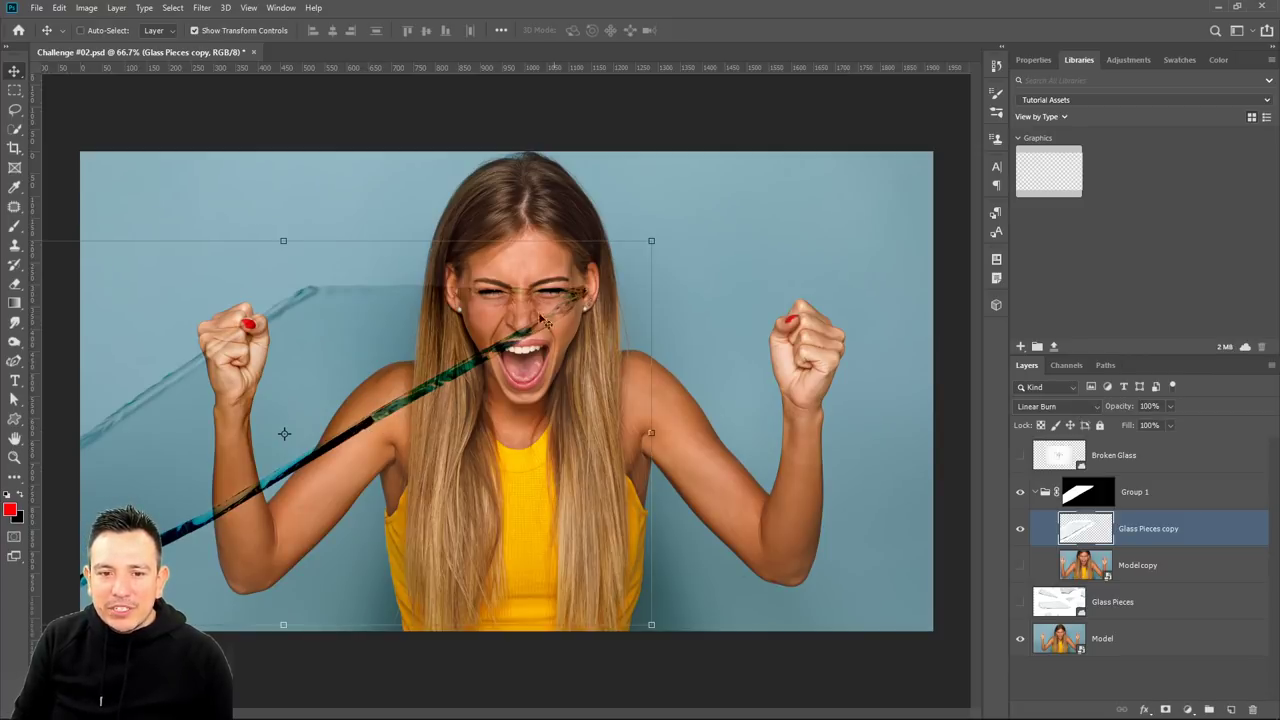
{"action": "left_click", "coordinate": [1020, 565]}
{"action": "left_click", "coordinate": [1165, 568]}
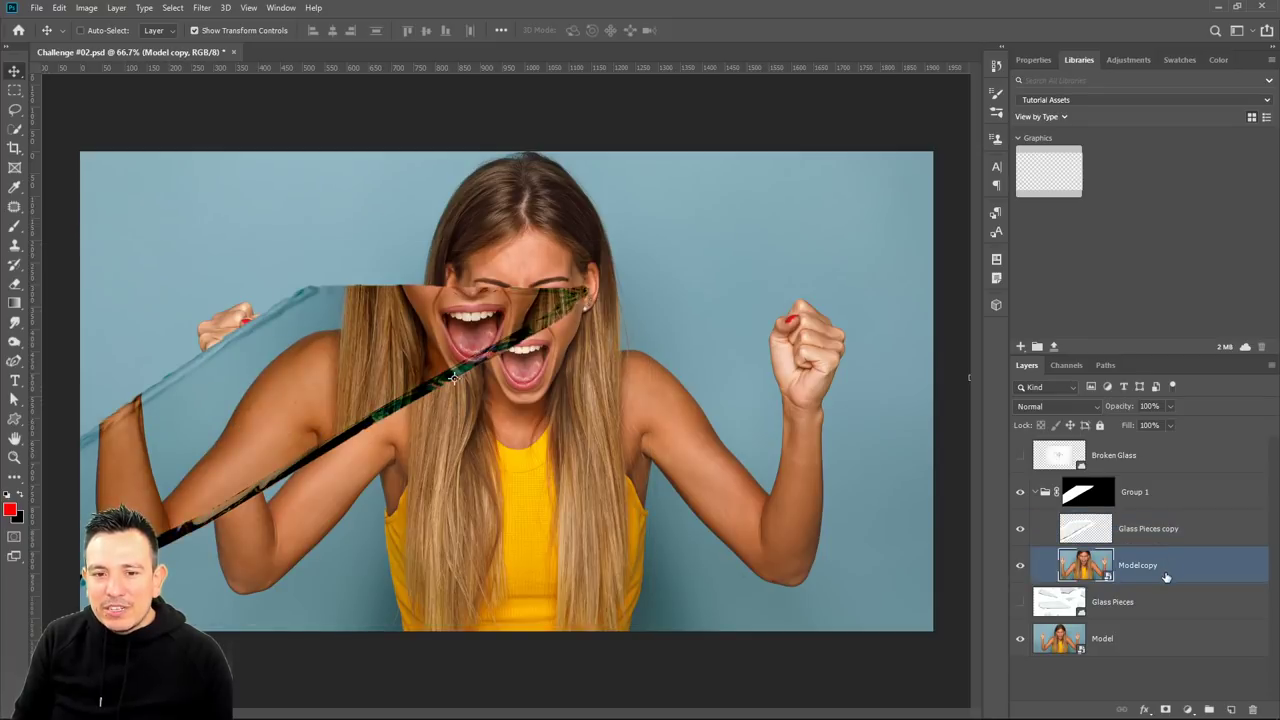
Shift Model copy inside the shard, then scale it to about 111.49% and reposition it slightly up and to the left.
{"action": "left_click", "coordinate": [14, 72]}
{"action": "left_click_drag", "start_coordinate": [362, 355], "coordinate": [422, 423]}
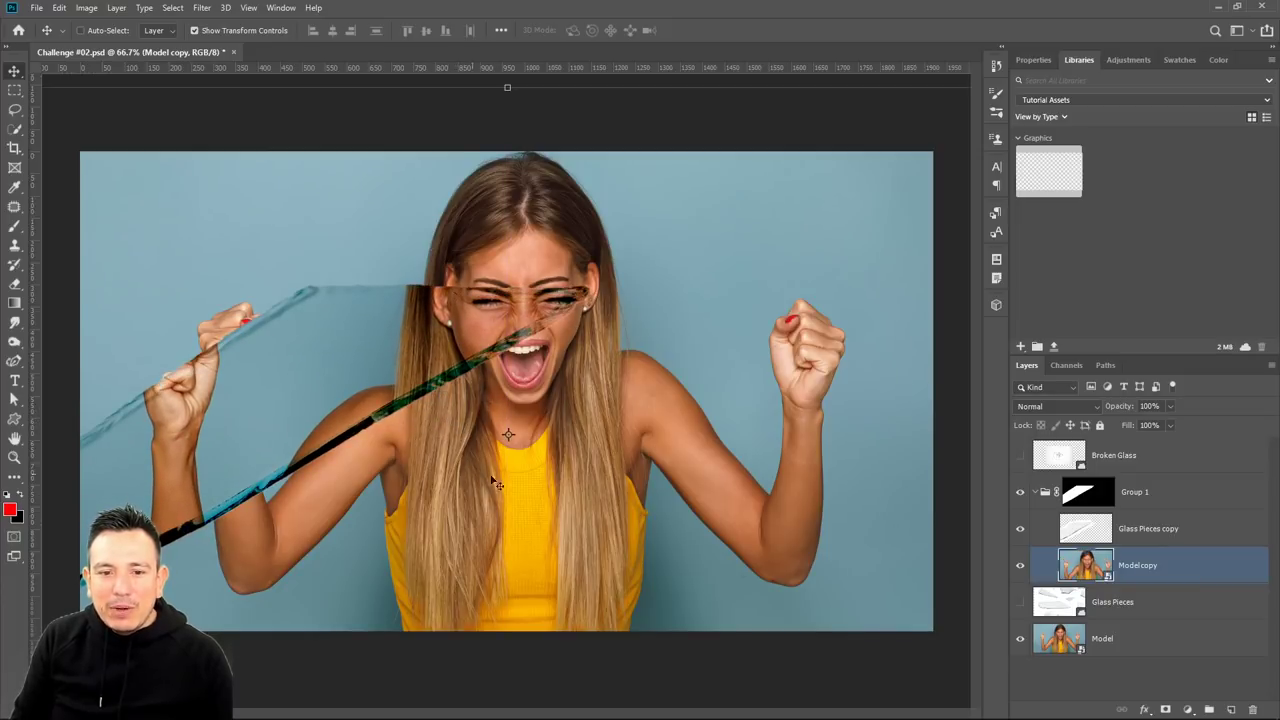
{"action": "key", "text": "ctrl+t"}
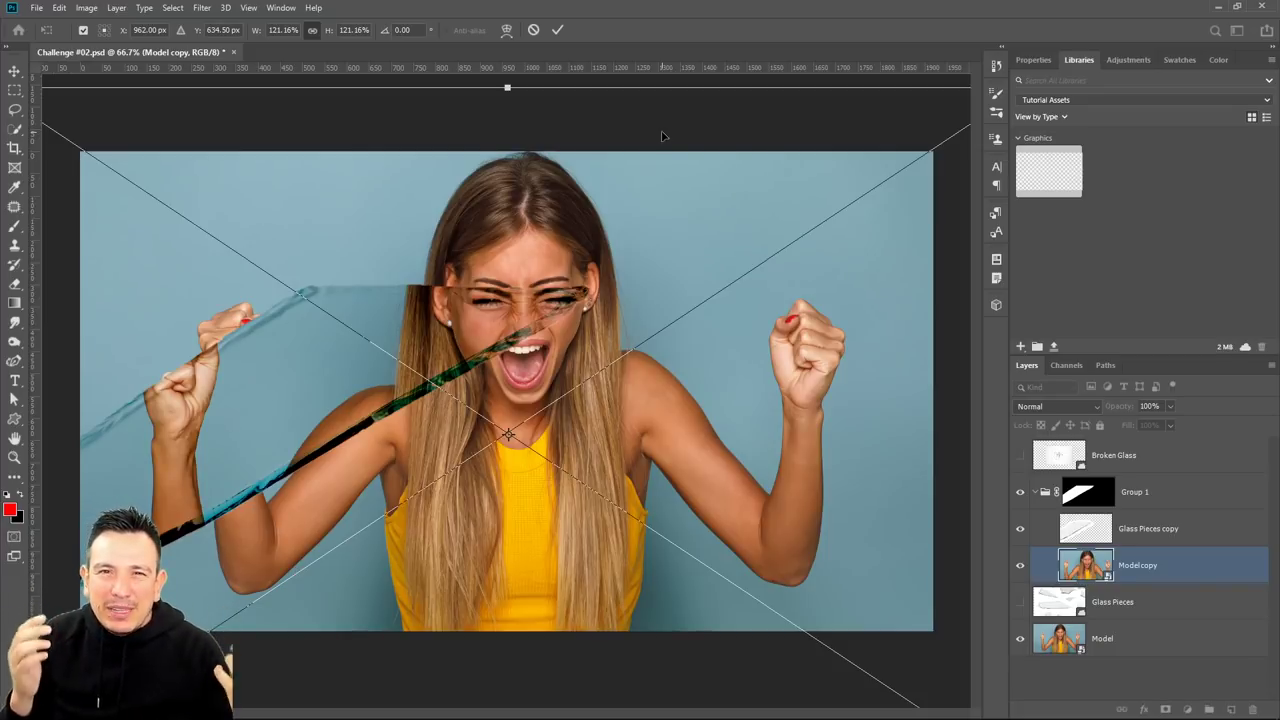
{"action": "key", "text": "ctrl+0"}
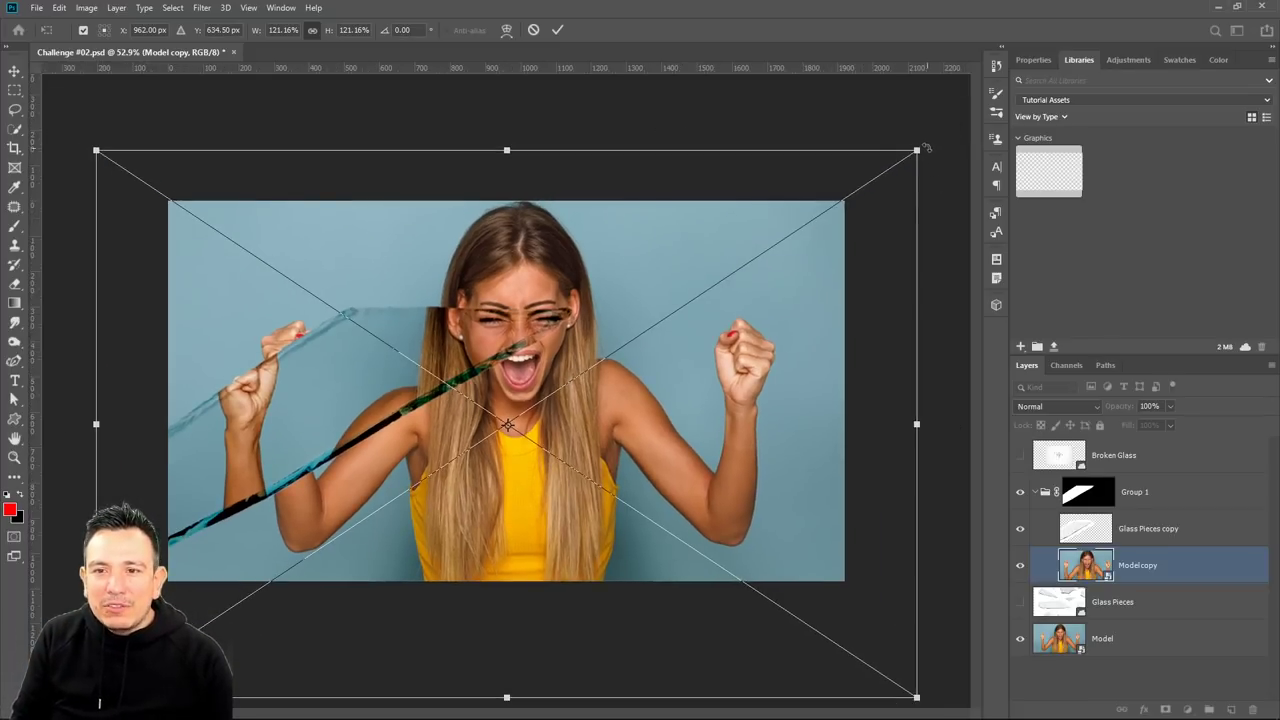
{"action": "left_click_drag", "start_coordinate": [916, 150], "coordinate": [834, 223]}
{"action": "left_click_drag", "start_coordinate": [700, 325], "coordinate": [714, 287]}
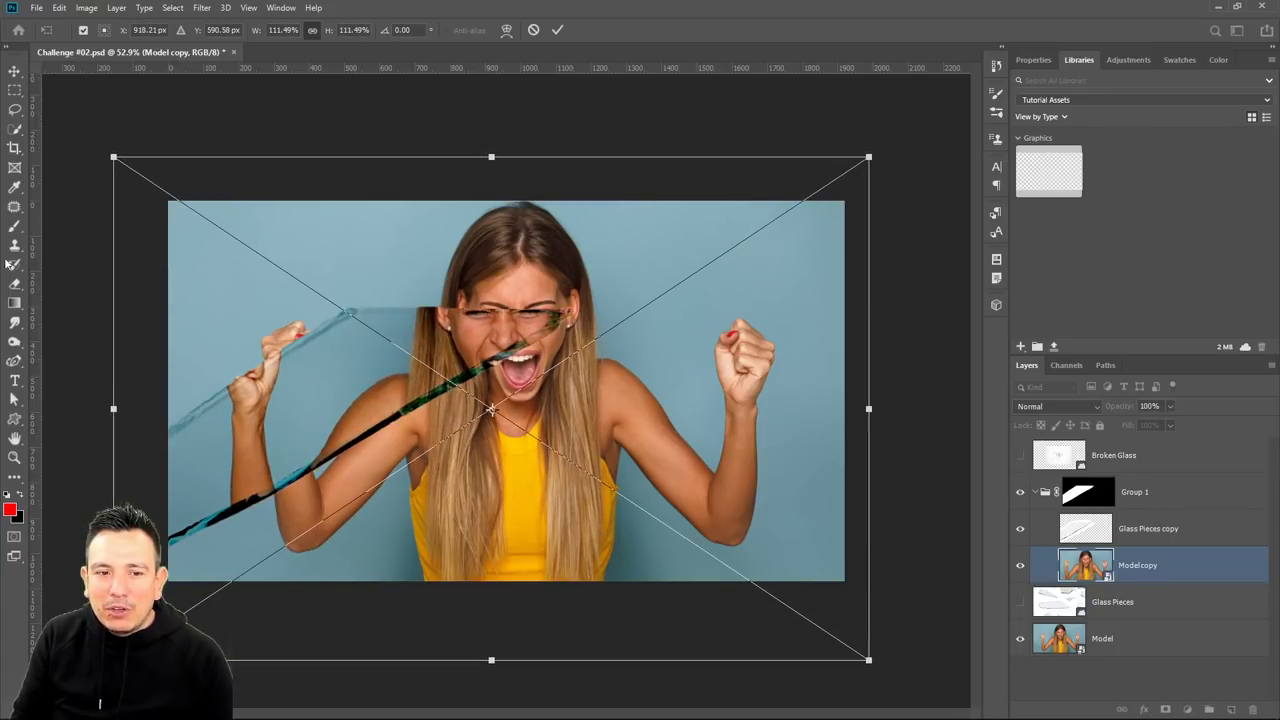
{"action": "left_click", "coordinate": [14, 91]}
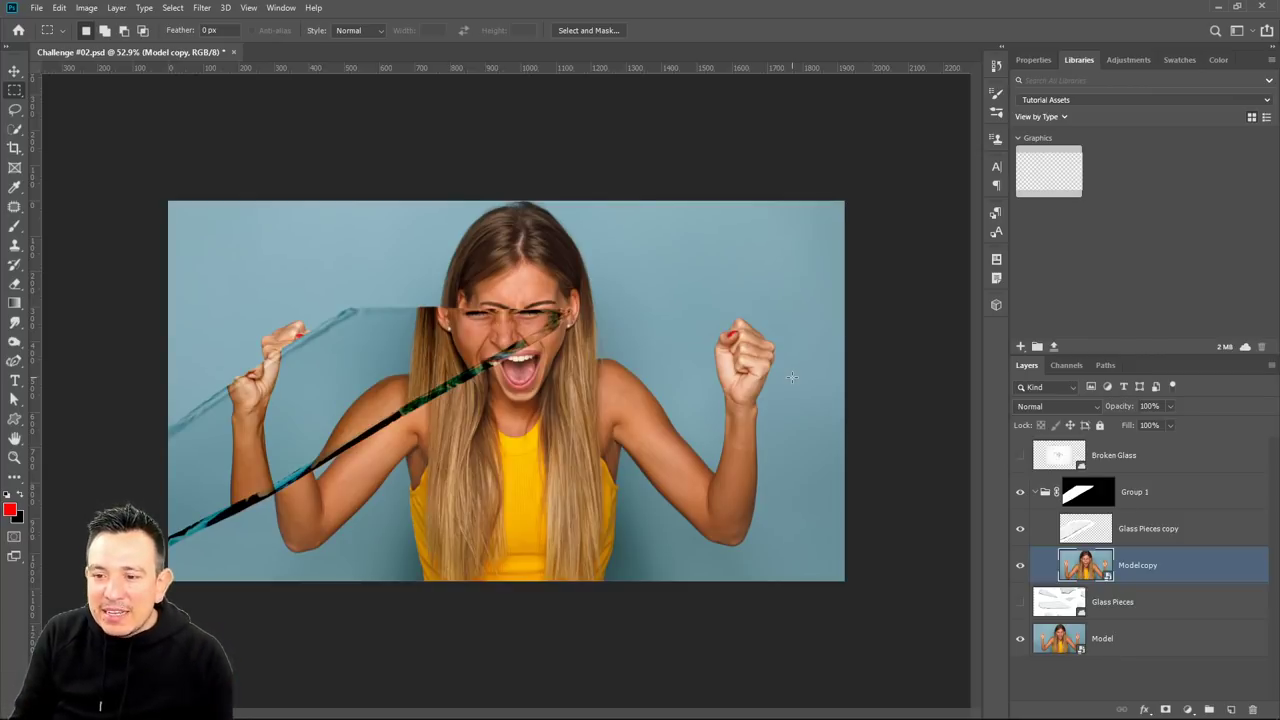
Collapse and hide Group 1, then show Glass Pieces and move it until the pair of triangular shards lies over the photo.
{"action": "left_click", "coordinate": [1036, 491]}
{"action": "left_click", "coordinate": [1020, 491]}
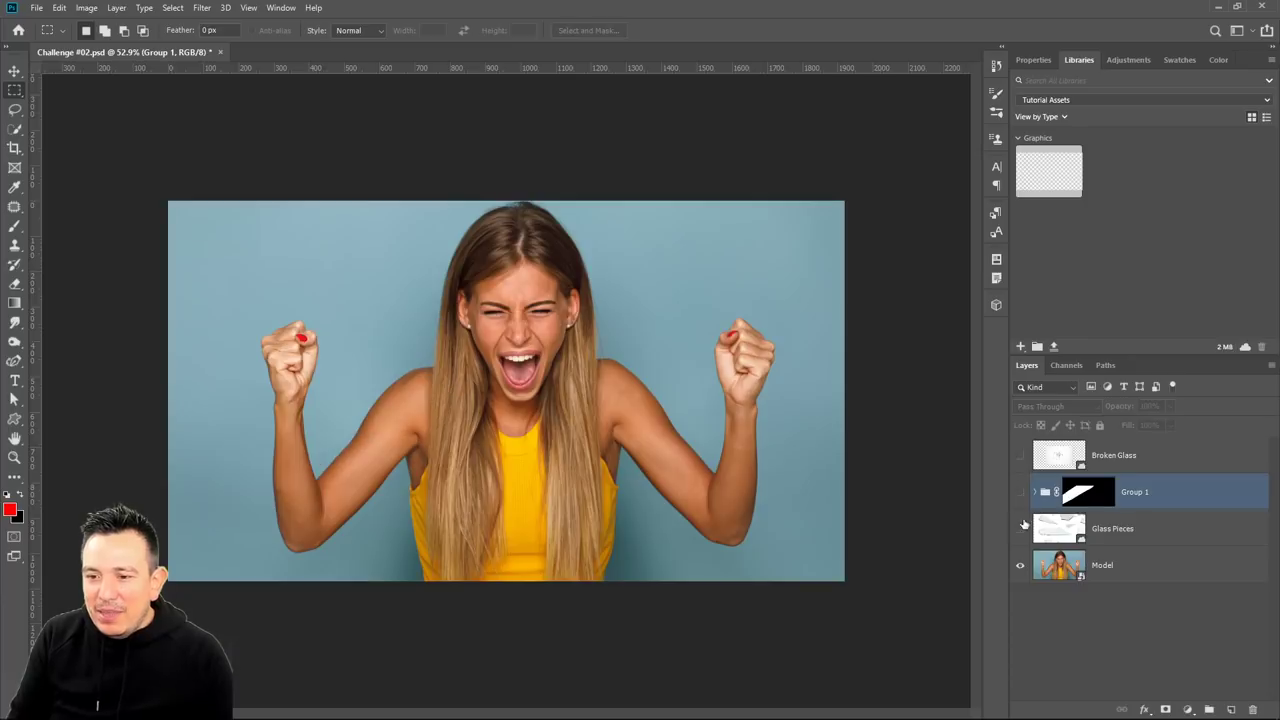
{"action": "left_click", "coordinate": [1020, 528]}
{"action": "left_click", "coordinate": [15, 71]}
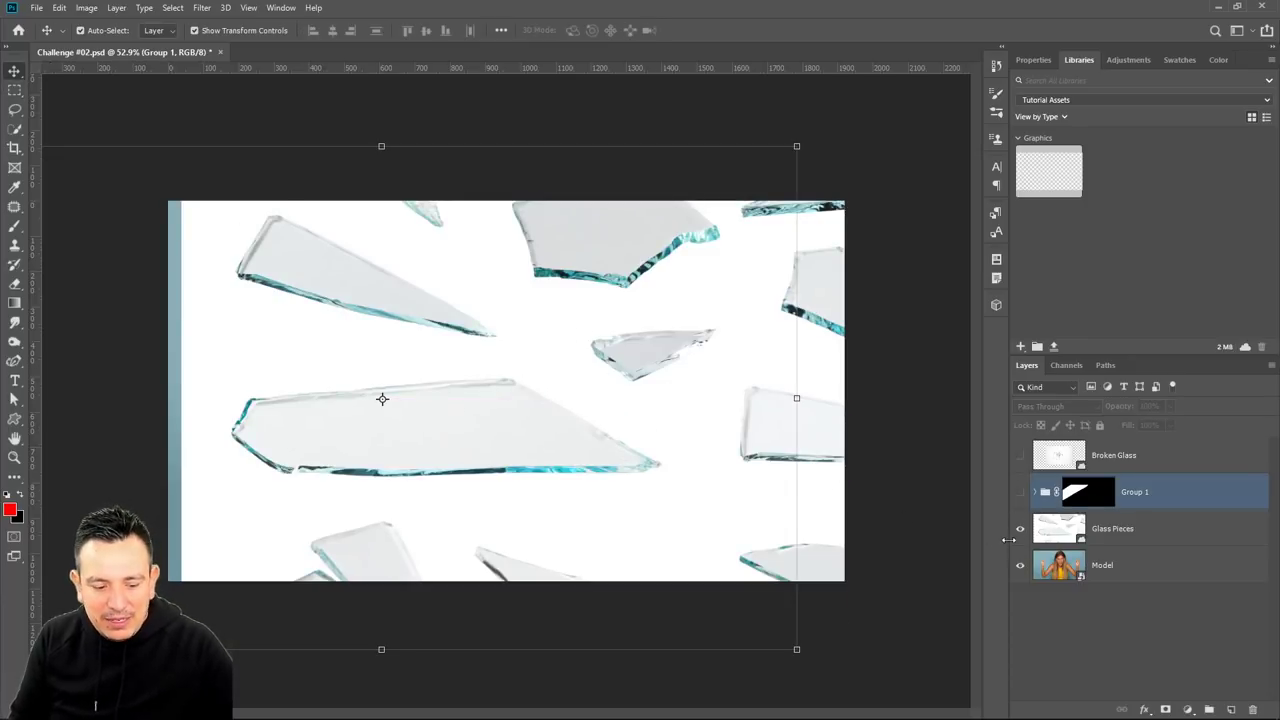
{"action": "left_click", "coordinate": [1090, 543]}
{"action": "left_click_drag", "start_coordinate": [683, 451], "coordinate": [777, 282]}
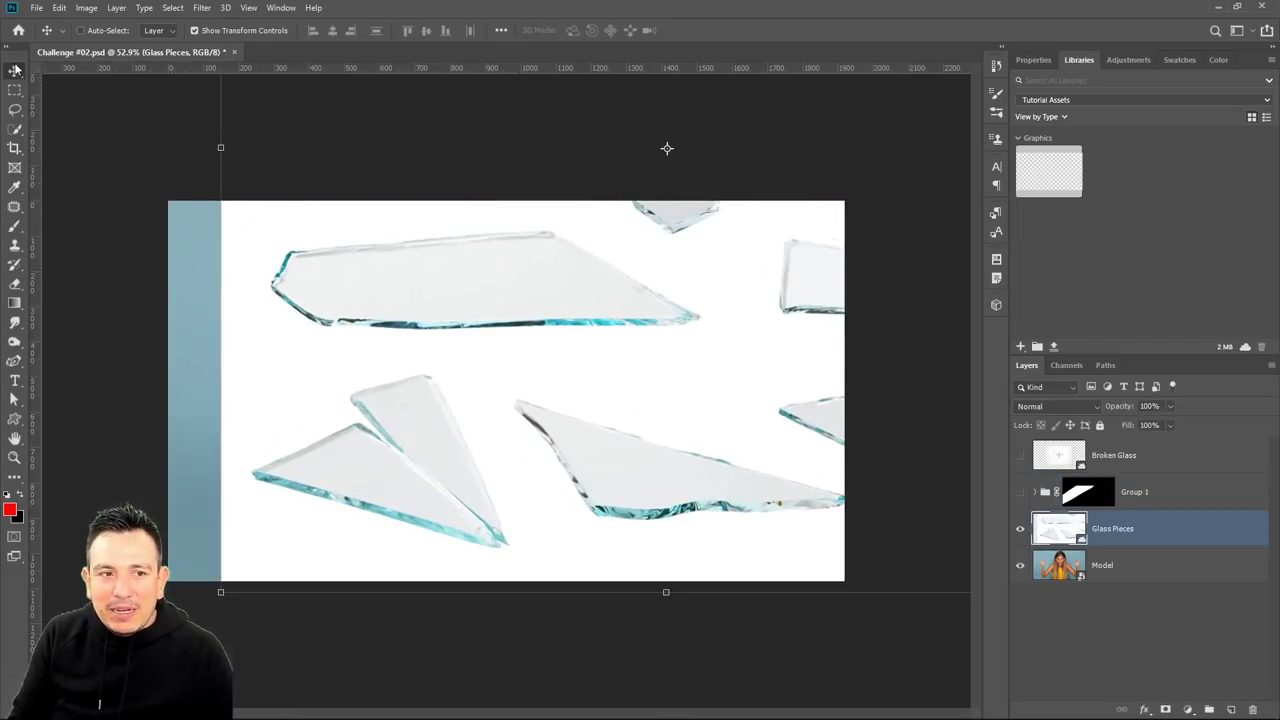
Mask Glass Pieces with a rough lasso selection around the two triangular shards and place the layer in a new group.
{"action": "key", "text": "l"}
{"action": "mouse_move", "coordinate": [337, 378]}
{"action": "left_mouse_down"}
{"action": "mouse_move", "coordinate": [456, 355]}
{"action": "mouse_move", "coordinate": [527, 550]}
{"action": "mouse_move", "coordinate": [480, 573]}
{"action": "mouse_move", "coordinate": [261, 505]}
{"action": "mouse_move", "coordinate": [237, 466]}
{"action": "mouse_move", "coordinate": [337, 378]}
{"action": "left_mouse_up"}
{"action": "right_click", "coordinate": [22, 116]}
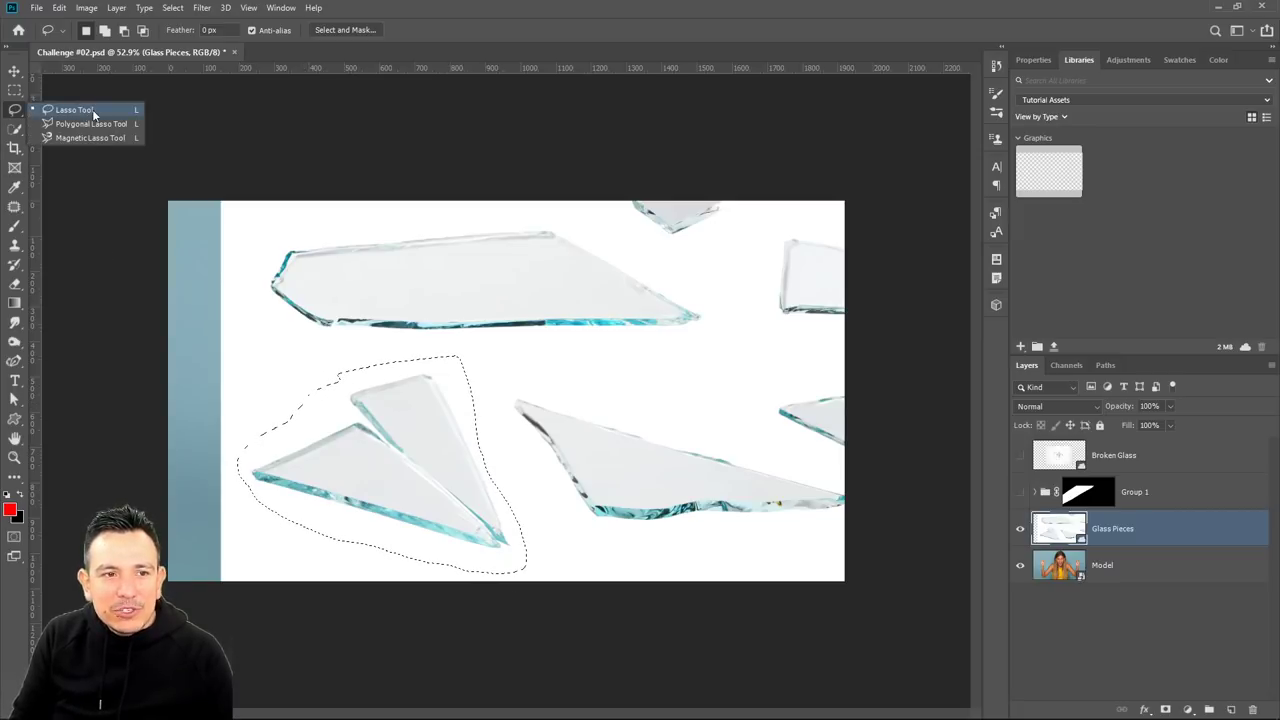
{"action": "left_click", "coordinate": [116, 116]}
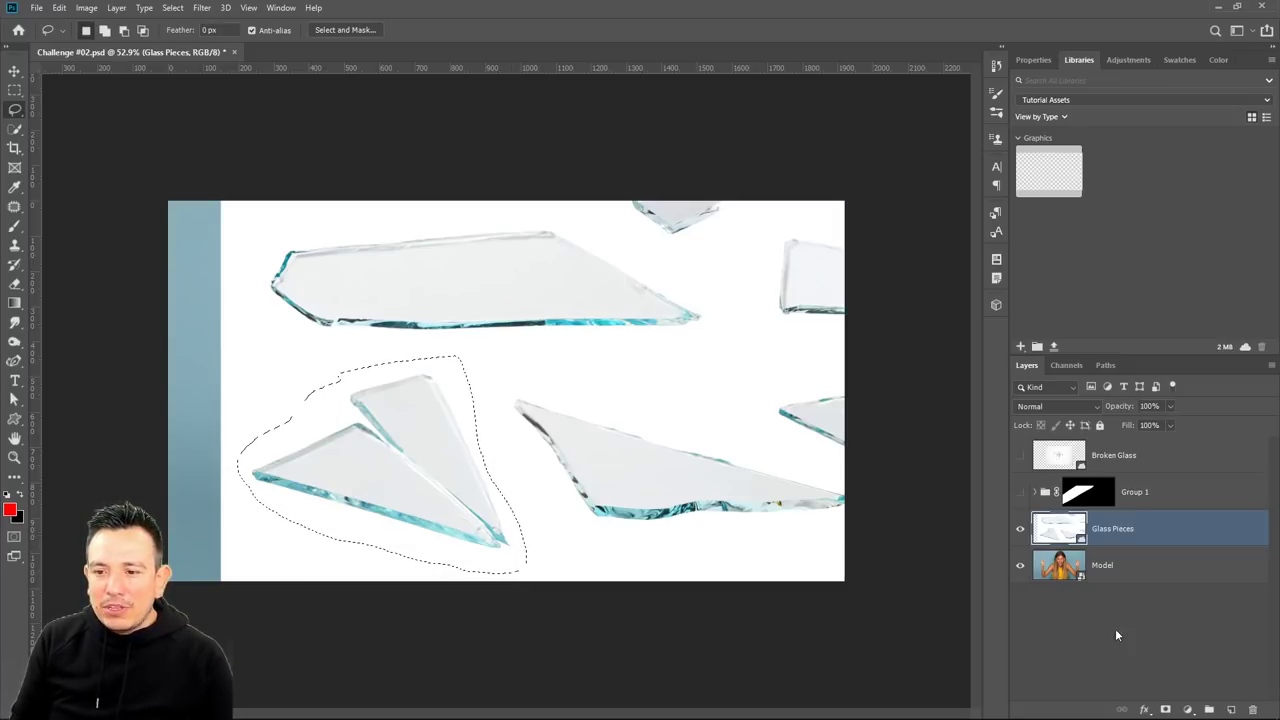
{"action": "left_click", "coordinate": [1164, 710]}
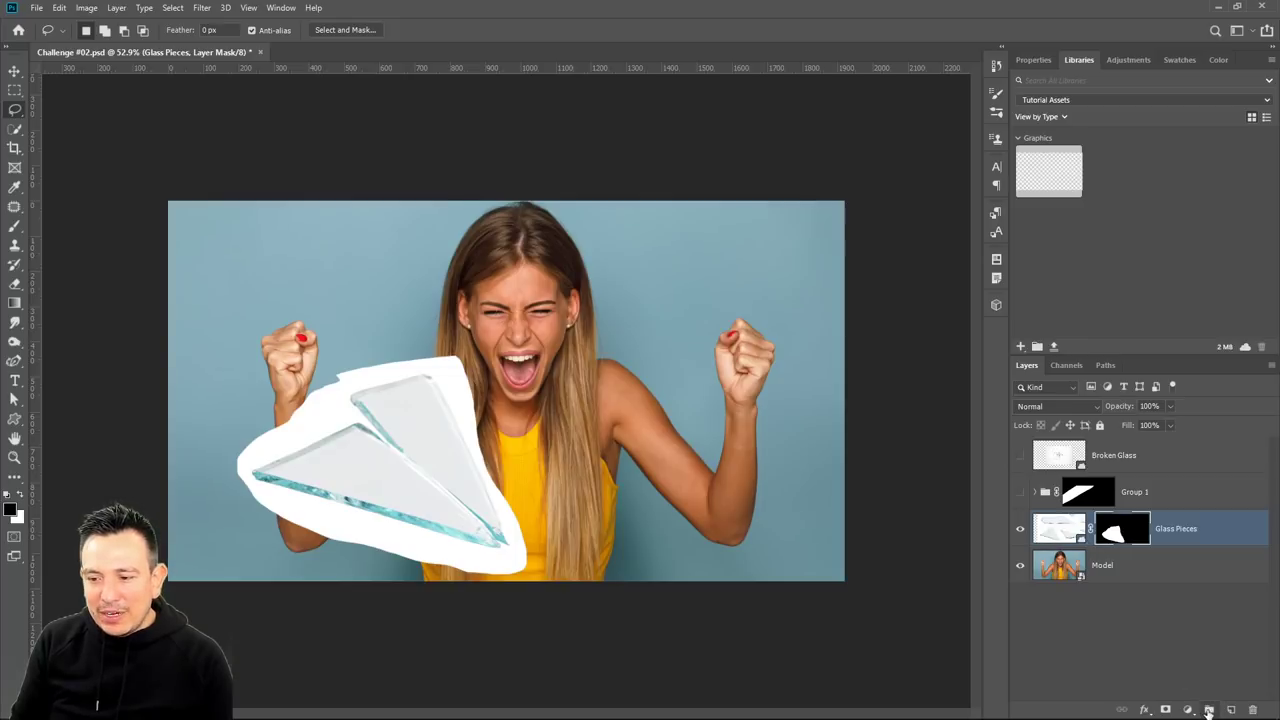
{"action": "left_click", "coordinate": [1208, 710]}
{"action": "left_click", "coordinate": [1128, 548]}
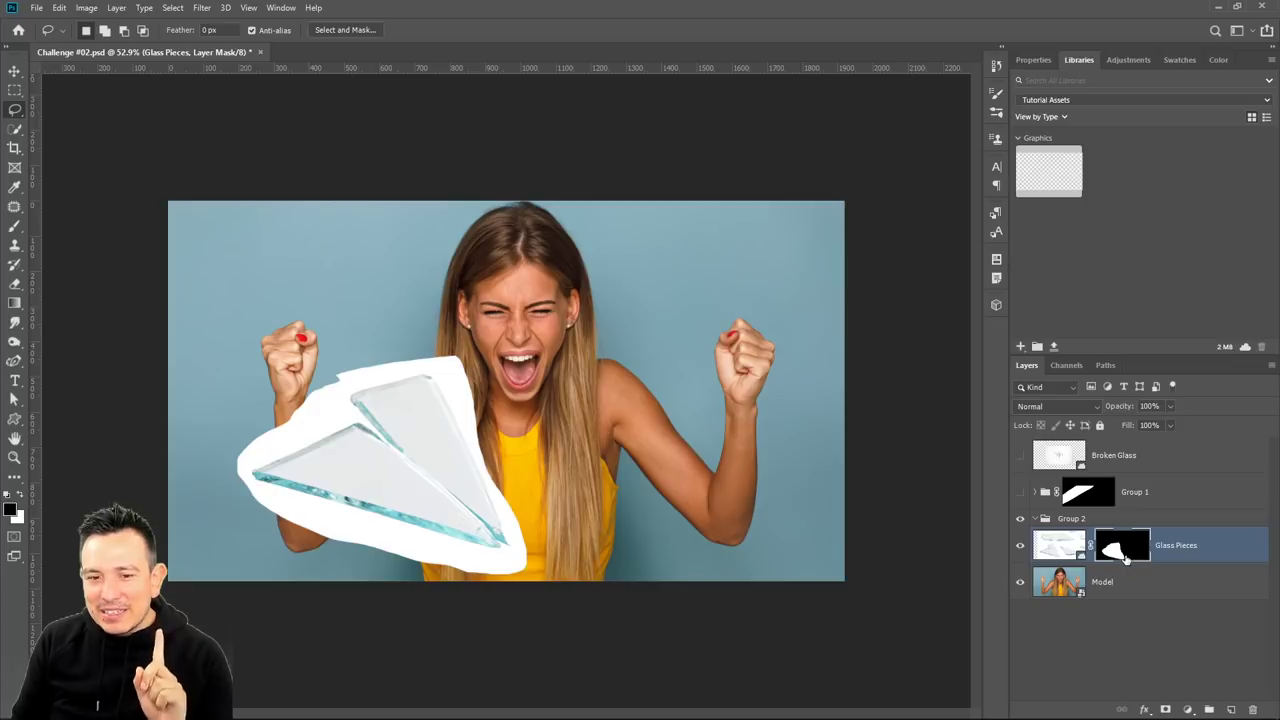
{"action": "right_click", "coordinate": [1126, 558]}
{"action": "left_click", "coordinate": [1222, 548]}
{"action": "right_click", "coordinate": [1226, 546]}
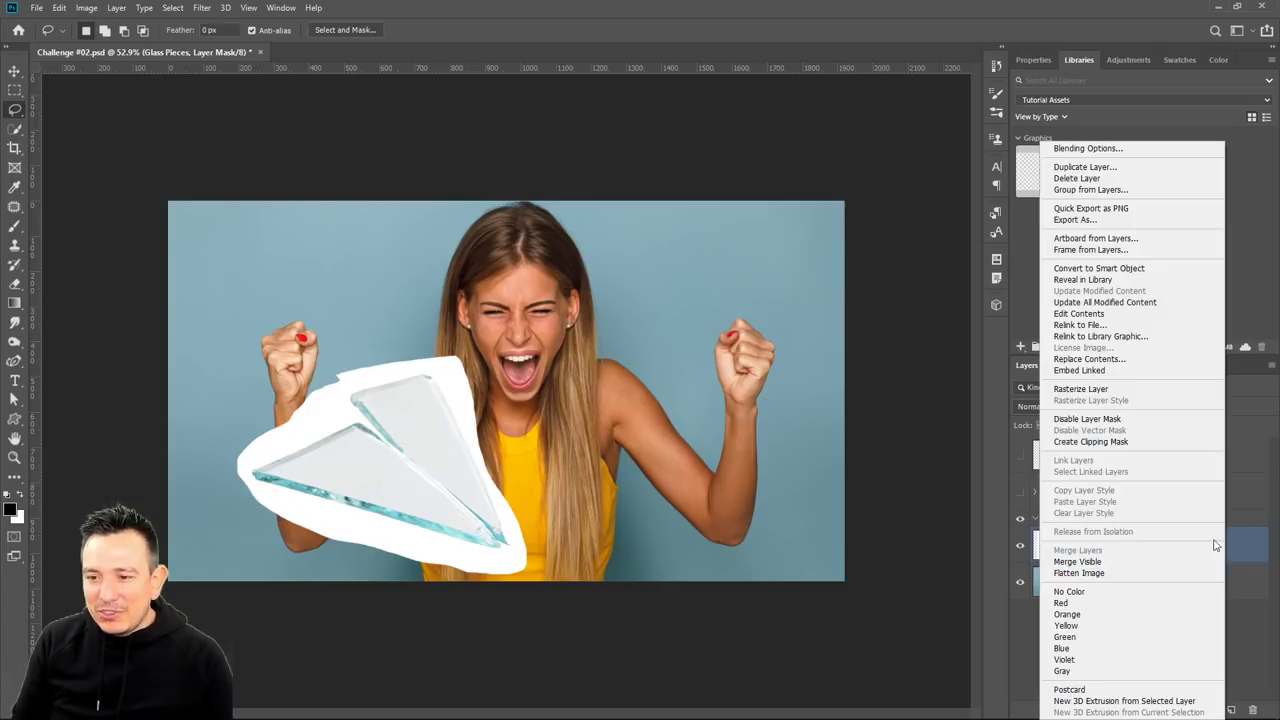
{"action": "left_click", "coordinate": [1128, 389]}
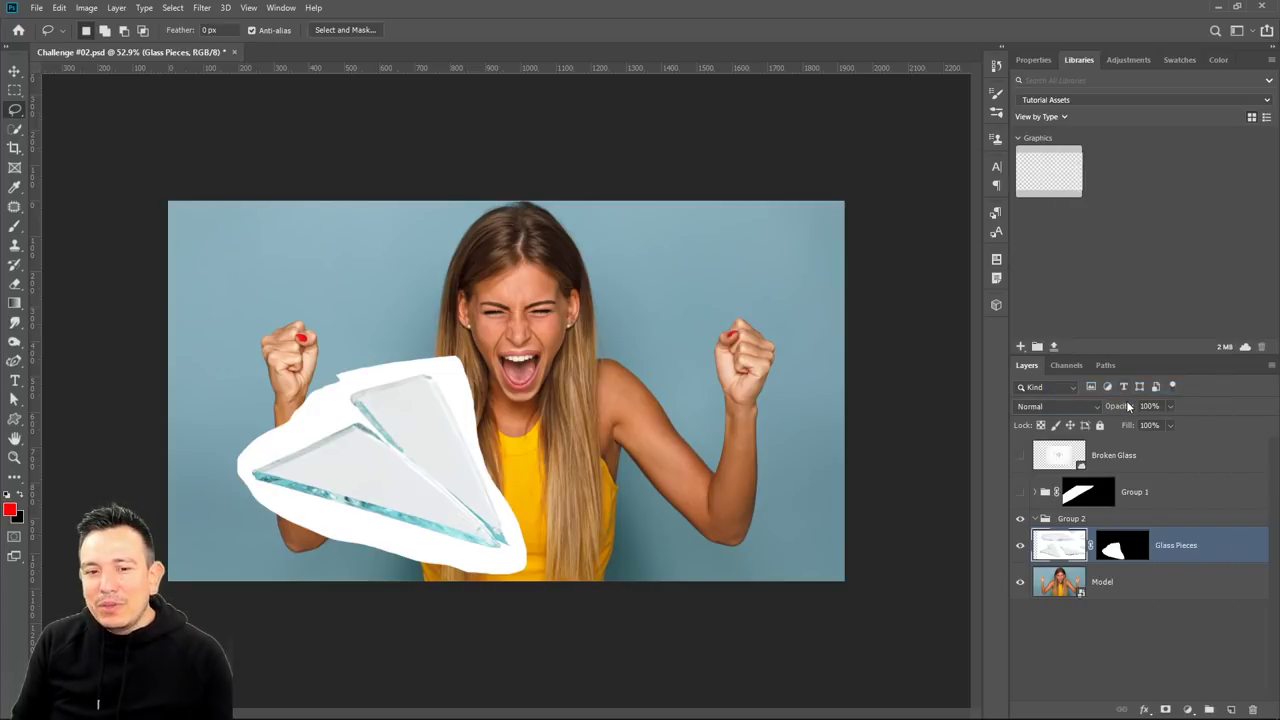
{"action": "right_click", "coordinate": [1127, 559]}
{"action": "left_click", "coordinate": [1152, 593]}
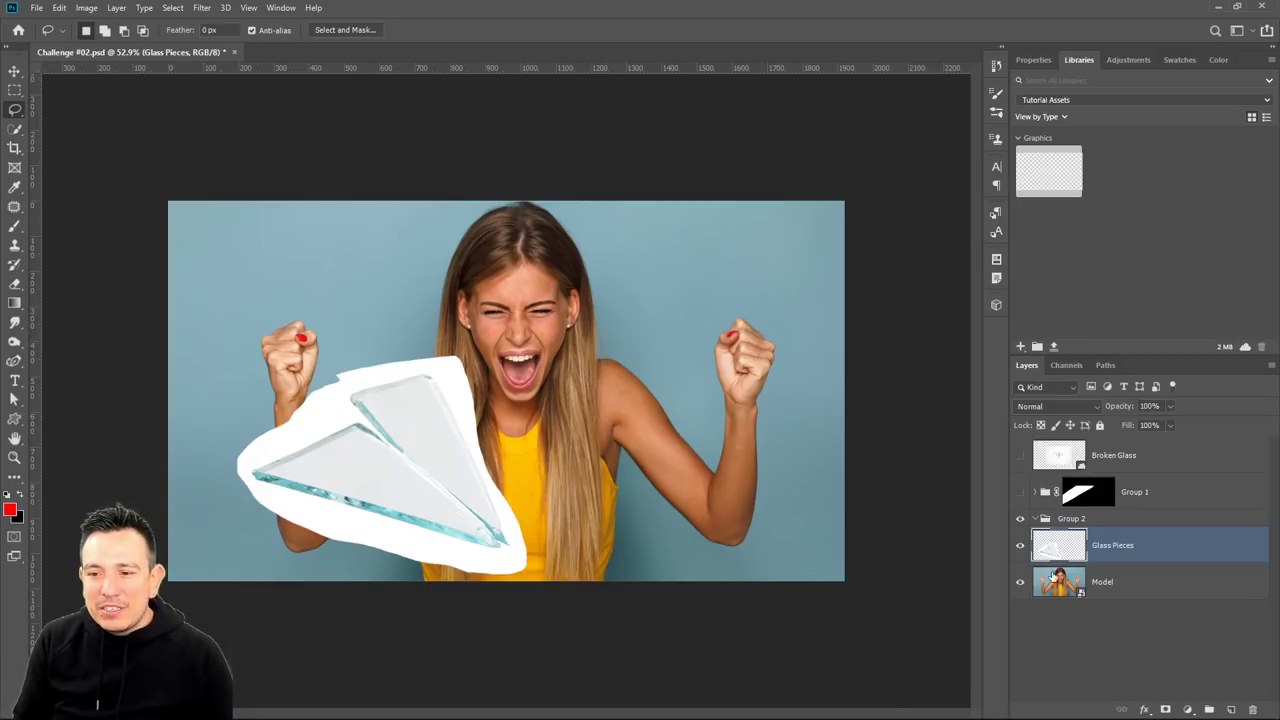
{"action": "key", "text": "ctrl+alt+m"}
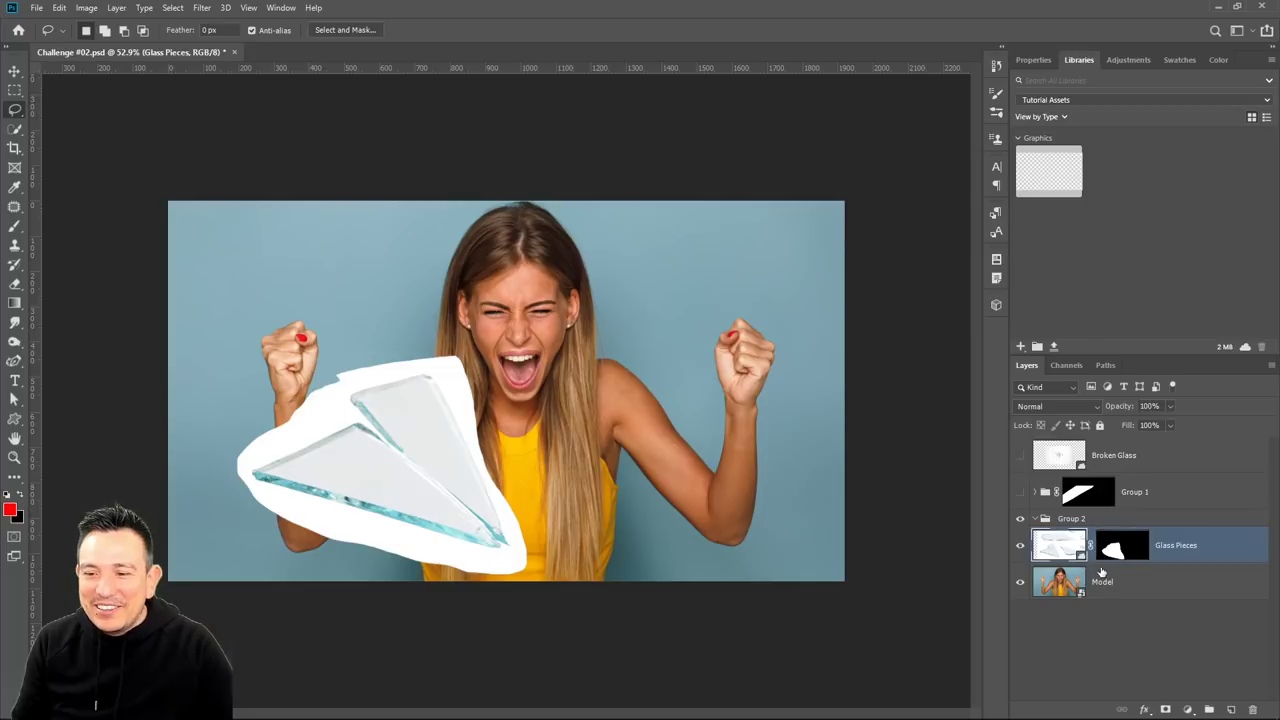
Duplicate Glass Pieces, hide the original, then rasterize the duplicate and apply its layer mask.
{"action": "key", "text": "ctrl+j"}
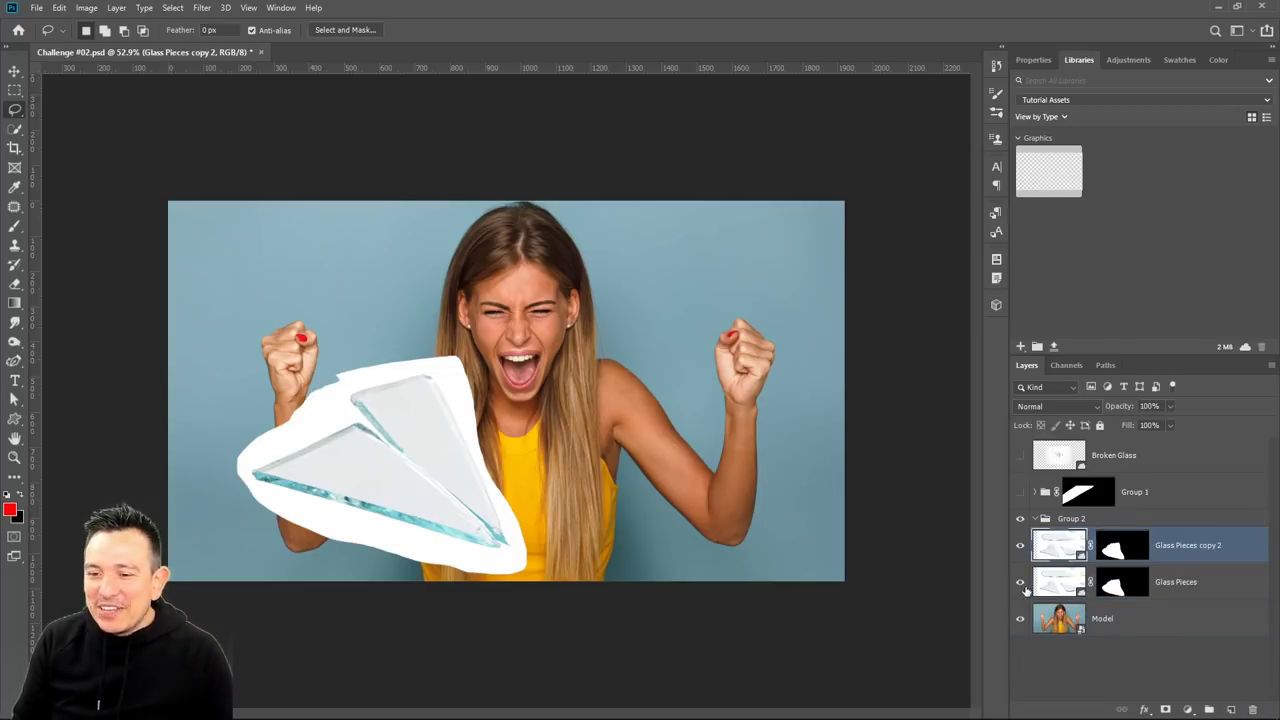
{"action": "right_click", "coordinate": [1213, 548]}
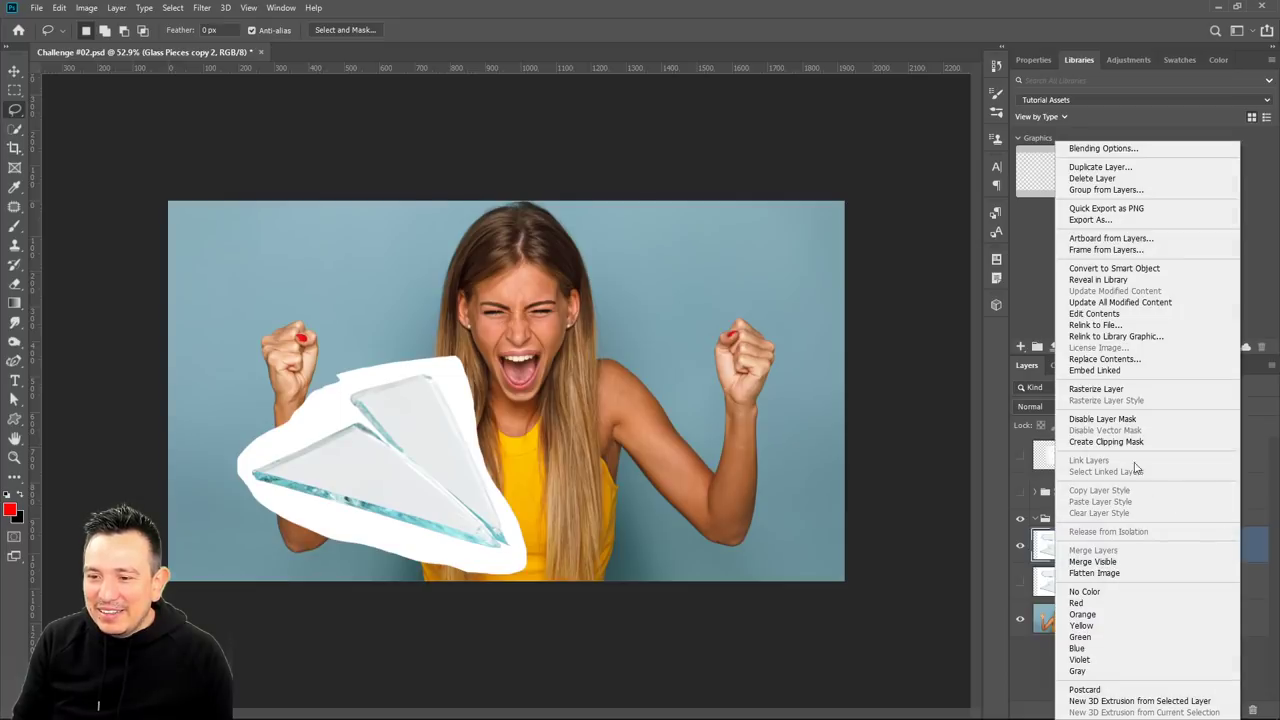
{"action": "left_click", "coordinate": [1110, 387]}
{"action": "right_click", "coordinate": [1120, 550]}
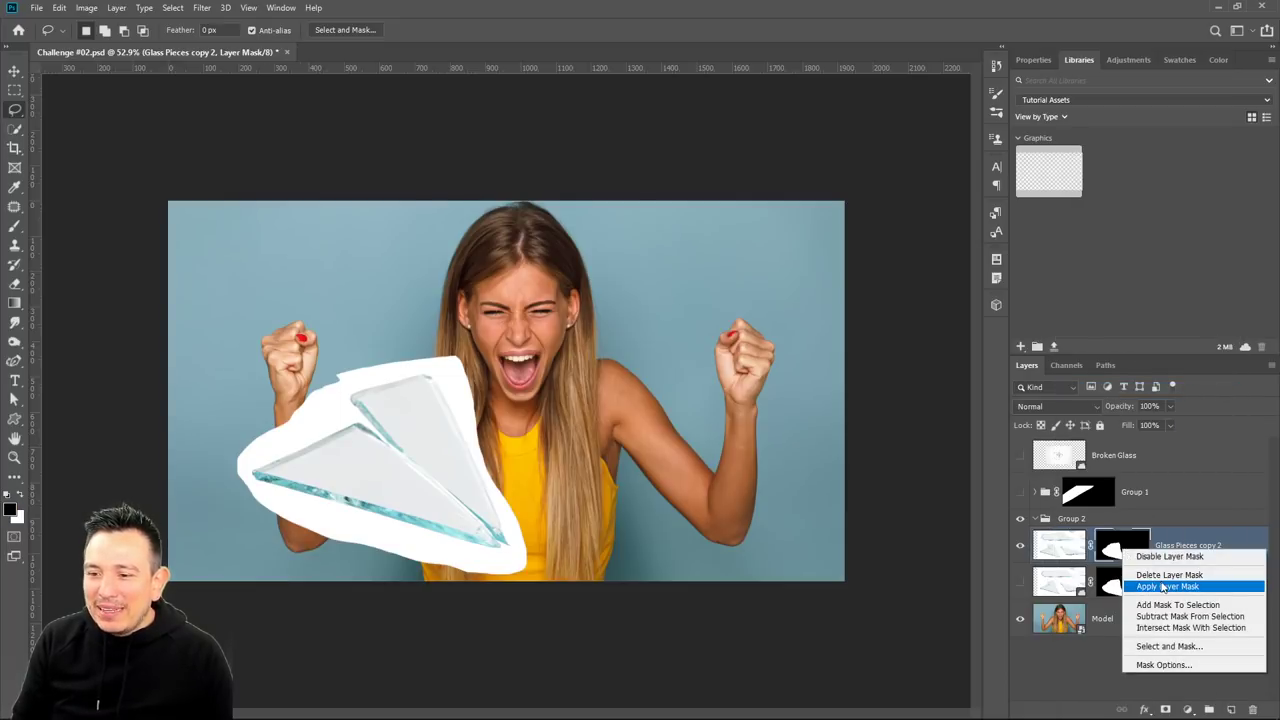
{"action": "left_click", "coordinate": [1165, 585]}
Delete the layer mask from the original Glass Pieces layer and hide it, leaving only Glass Pieces copy 2 shown.
{"action": "left_click", "coordinate": [1020, 545]}
{"action": "left_click", "coordinate": [1020, 582]}
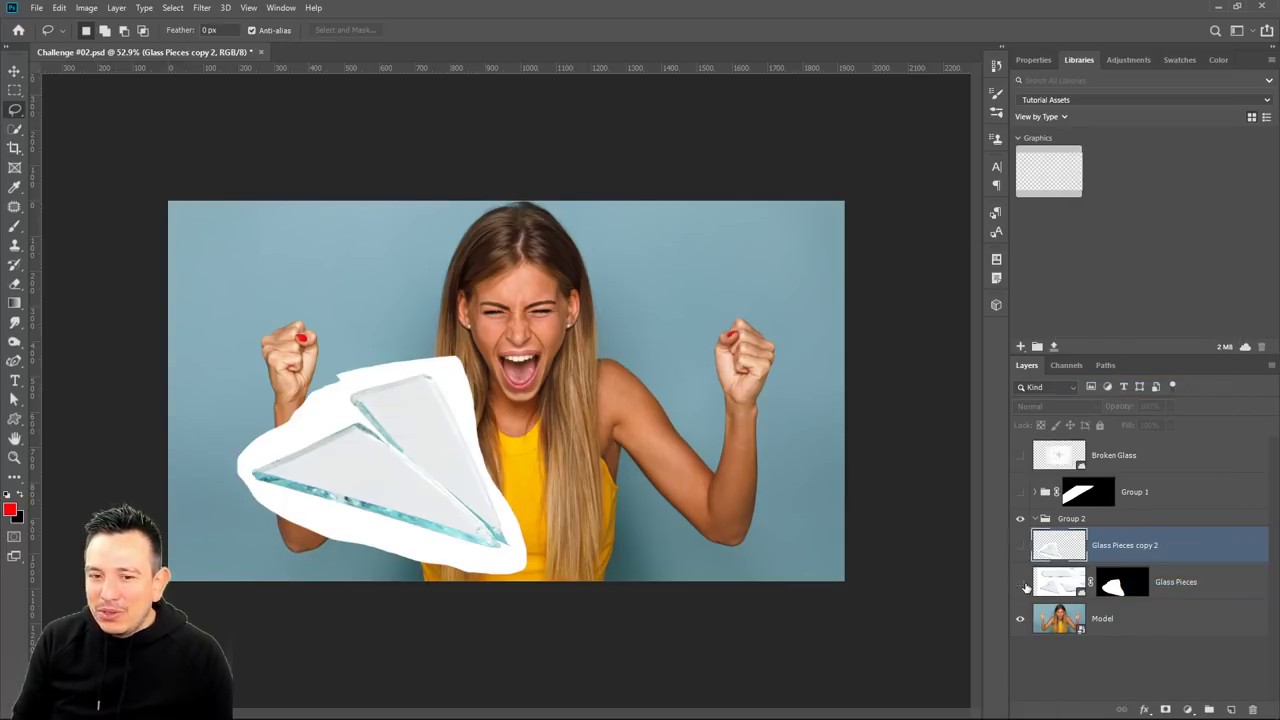
{"action": "left_click", "coordinate": [1020, 582]}
{"action": "left_click", "coordinate": [1020, 582]}
{"action": "left_click", "coordinate": [1122, 588]}
{"action": "right_click", "coordinate": [1124, 590]}
{"action": "left_click", "coordinate": [1160, 612]}
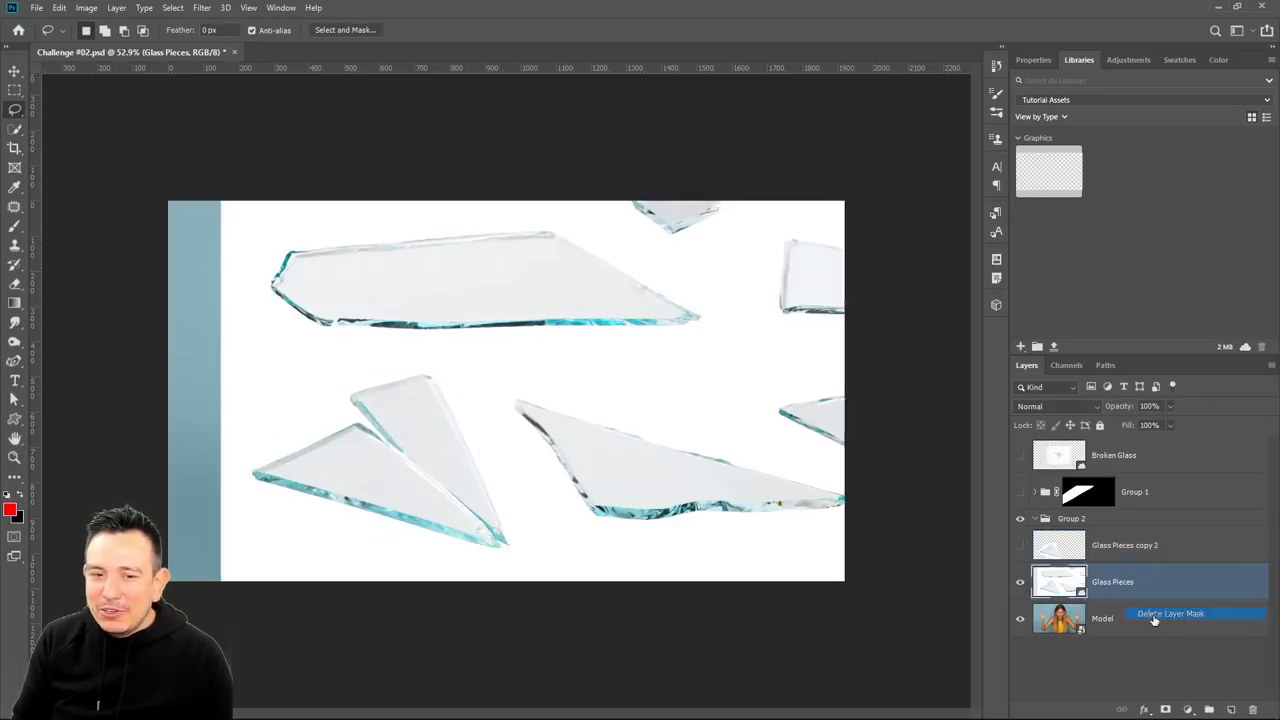
{"action": "left_click", "coordinate": [1020, 582]}
{"action": "left_click", "coordinate": [1020, 545]}
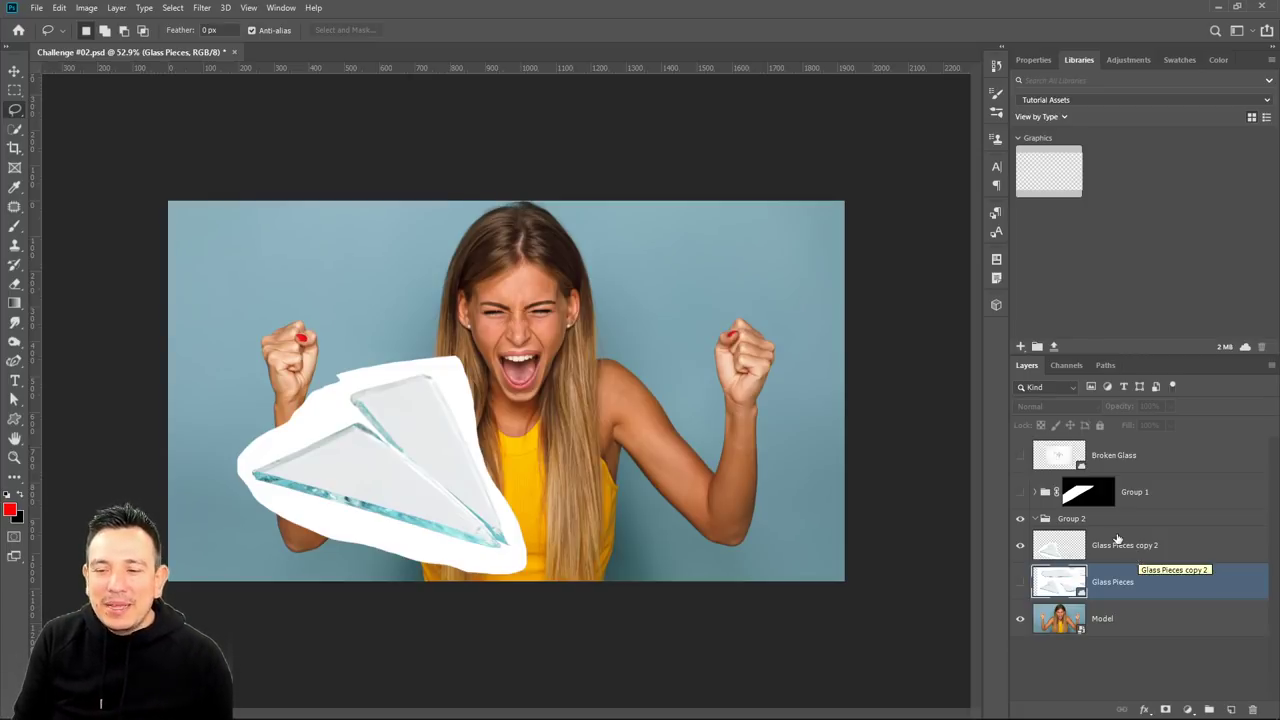
Select both triangular shards on Glass Pieces copy 2 with the Quick Selection tool and add a layer mask from the selection.
{"action": "left_click", "coordinate": [1172, 559]}
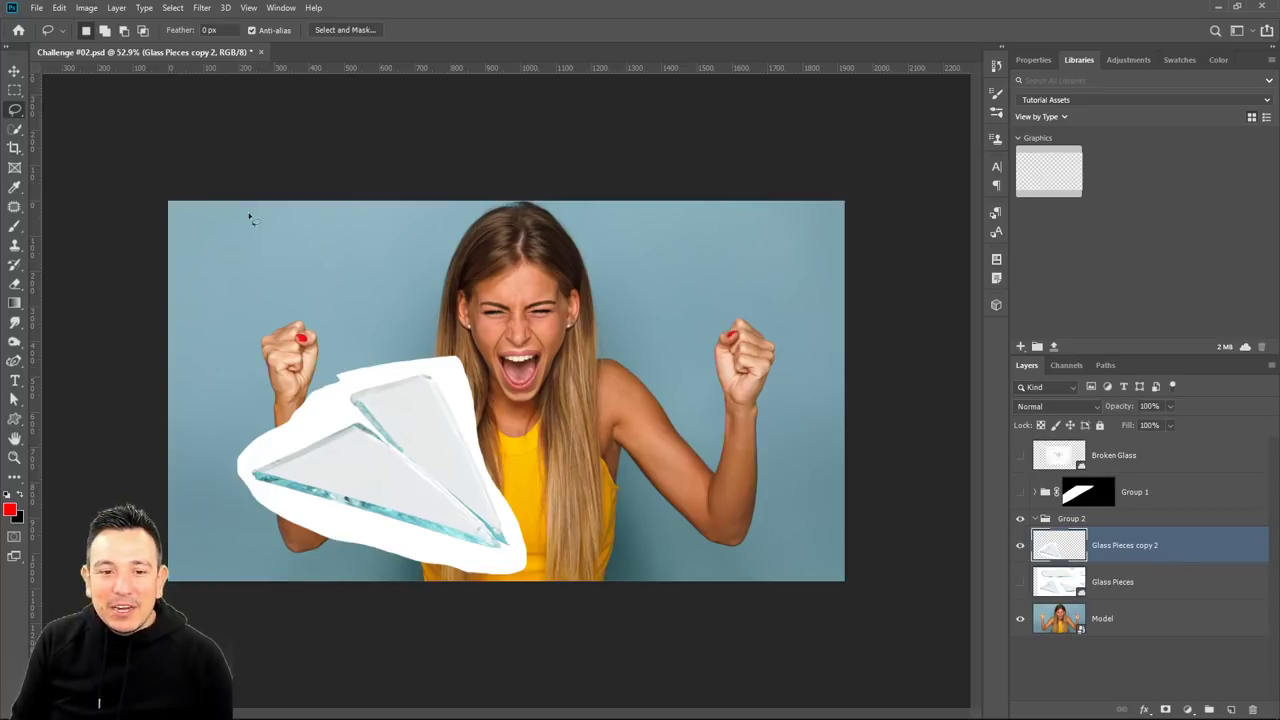
{"action": "left_click", "coordinate": [16, 129]}
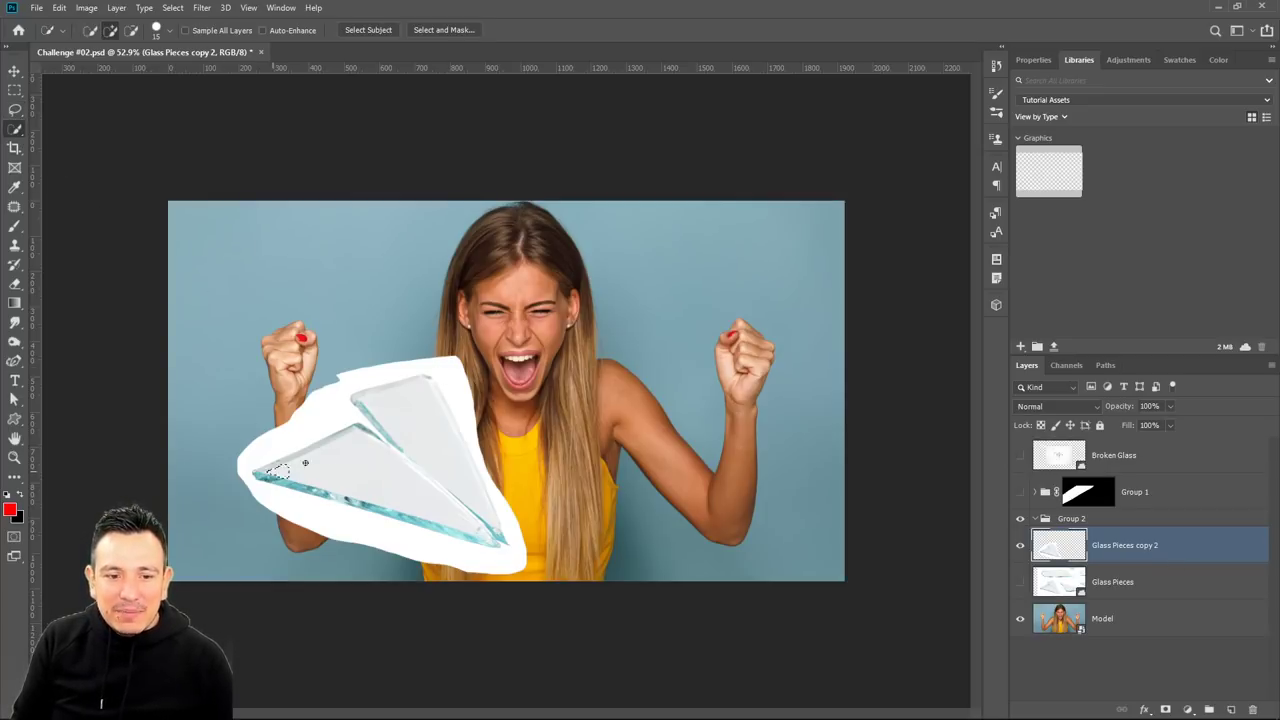
{"action": "mouse_move", "coordinate": [305, 462]}
{"action": "left_mouse_down"}
{"action": "mouse_move", "coordinate": [356, 461]}
{"action": "mouse_move", "coordinate": [438, 490]}
{"action": "left_mouse_up"}
{"action": "left_click_drag", "start_coordinate": [490, 530], "coordinate": [425, 400]}
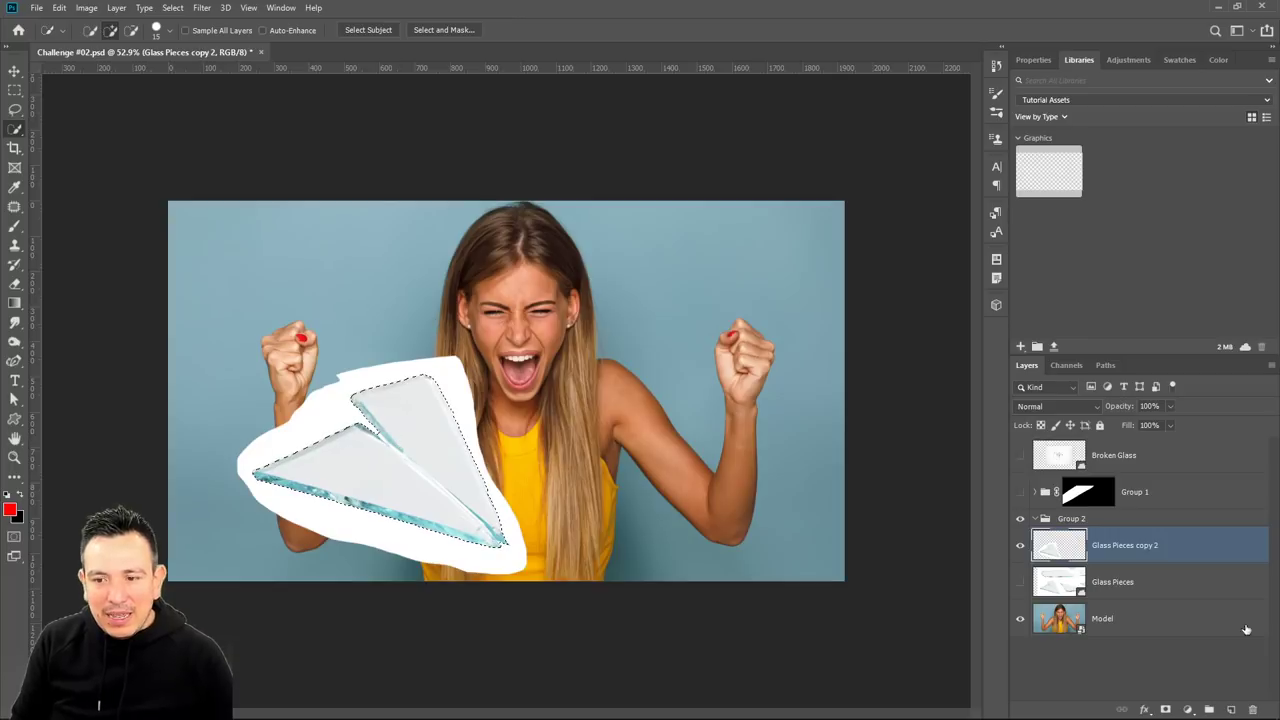
{"action": "left_click", "coordinate": [1165, 709]}
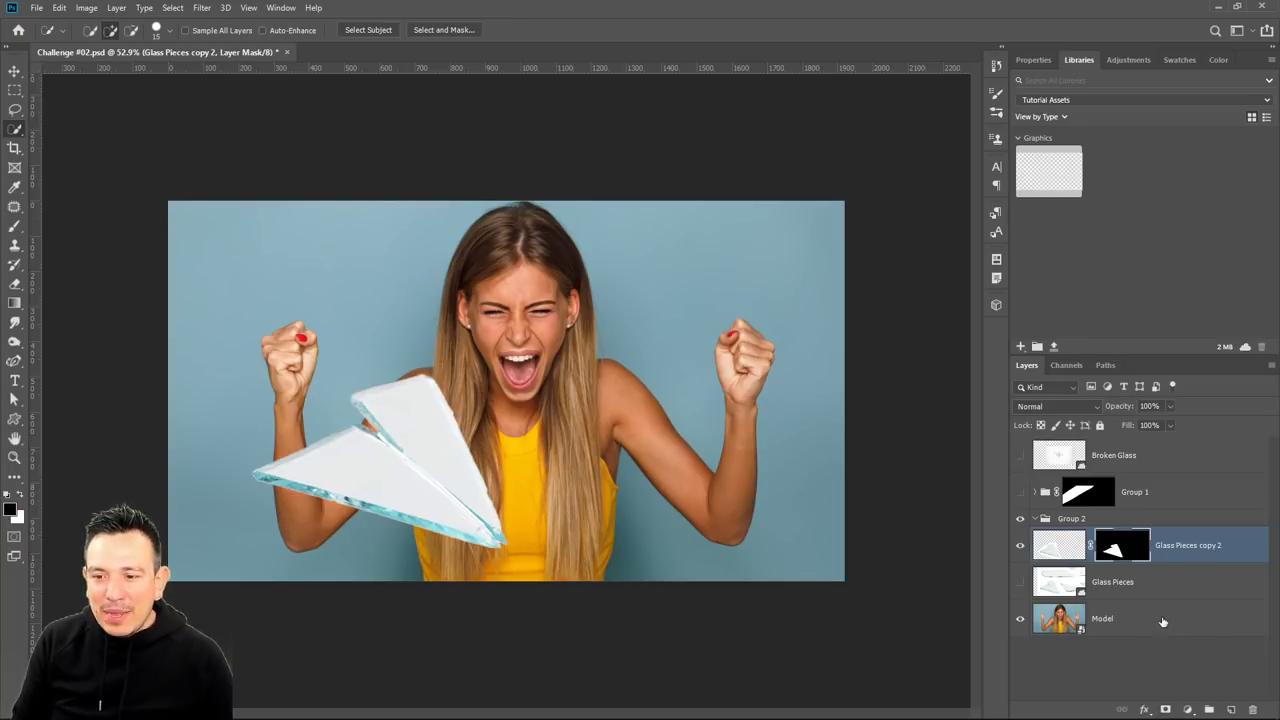
Nest Glass Pieces copy 2 inside Group 2 and transfer its layer mask to the group.
{"action": "left_click_drag", "start_coordinate": [1113, 549], "coordinate": [1075, 520]}
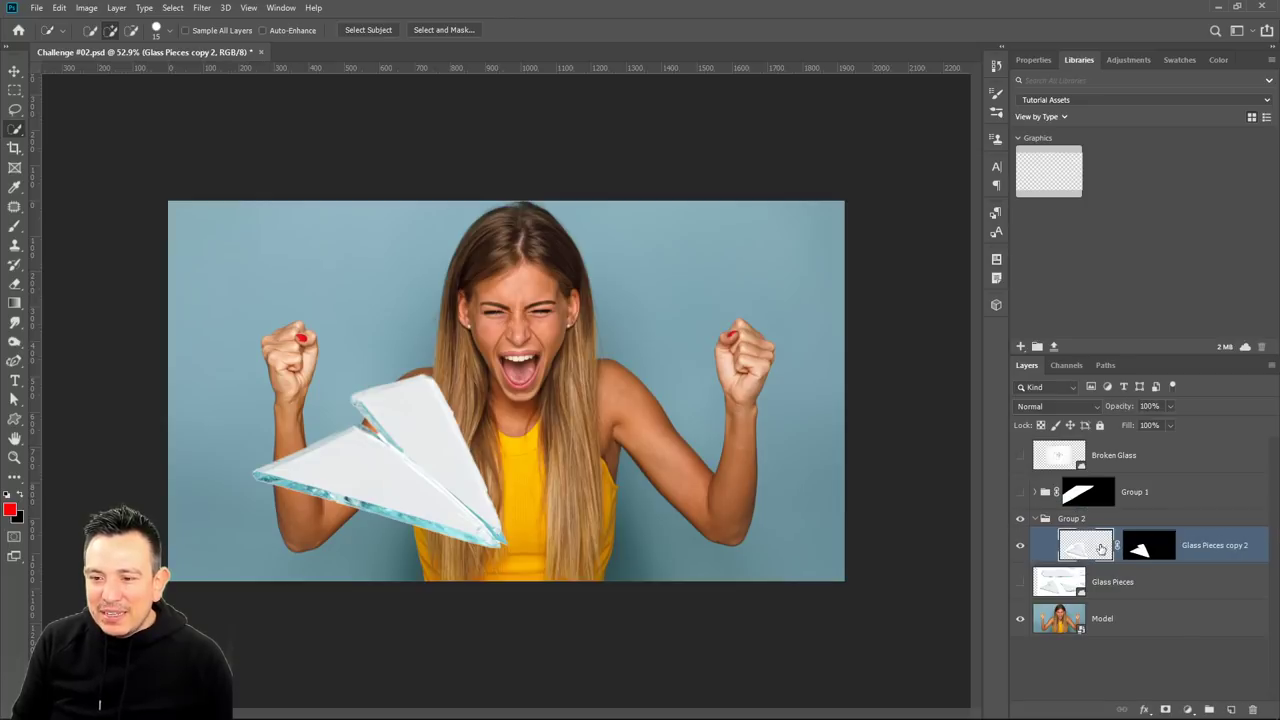
{"action": "left_click_drag", "start_coordinate": [1137, 548], "coordinate": [1140, 516]}
{"action": "left_click", "coordinate": [1108, 644]}
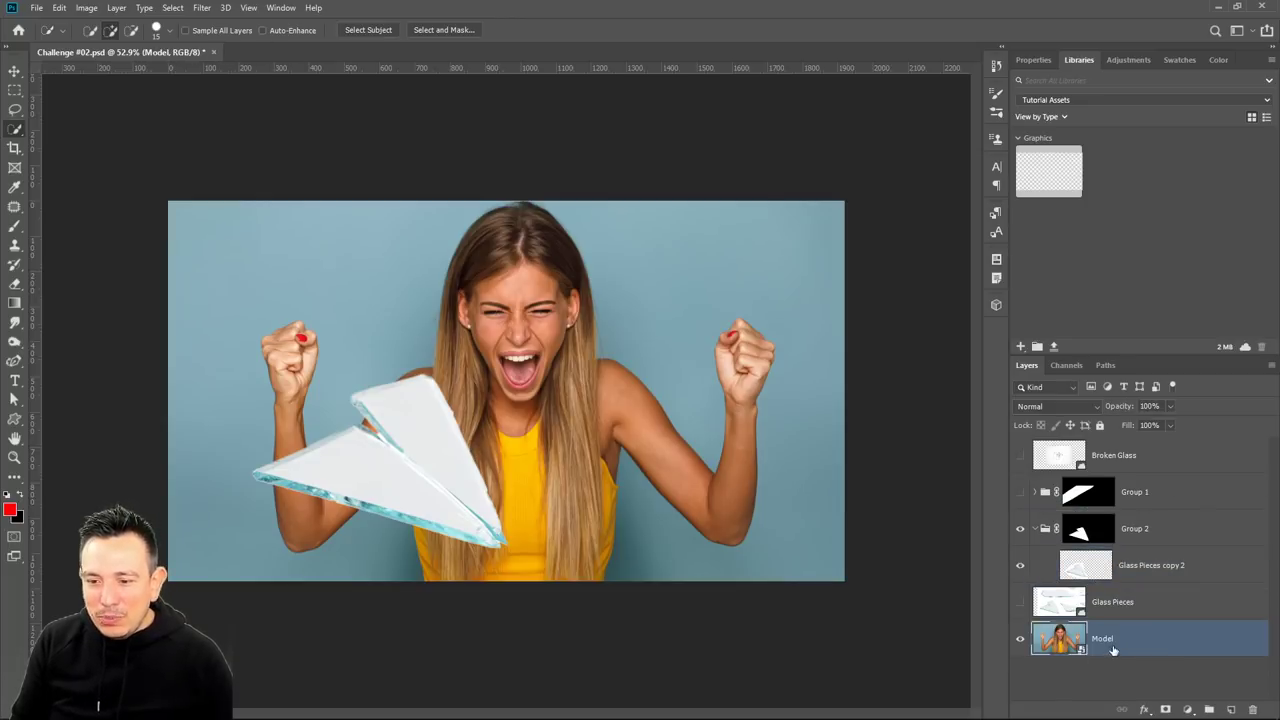
{"action": "left_click", "coordinate": [1135, 578]}
{"action": "key", "text": "ctrl+t"}
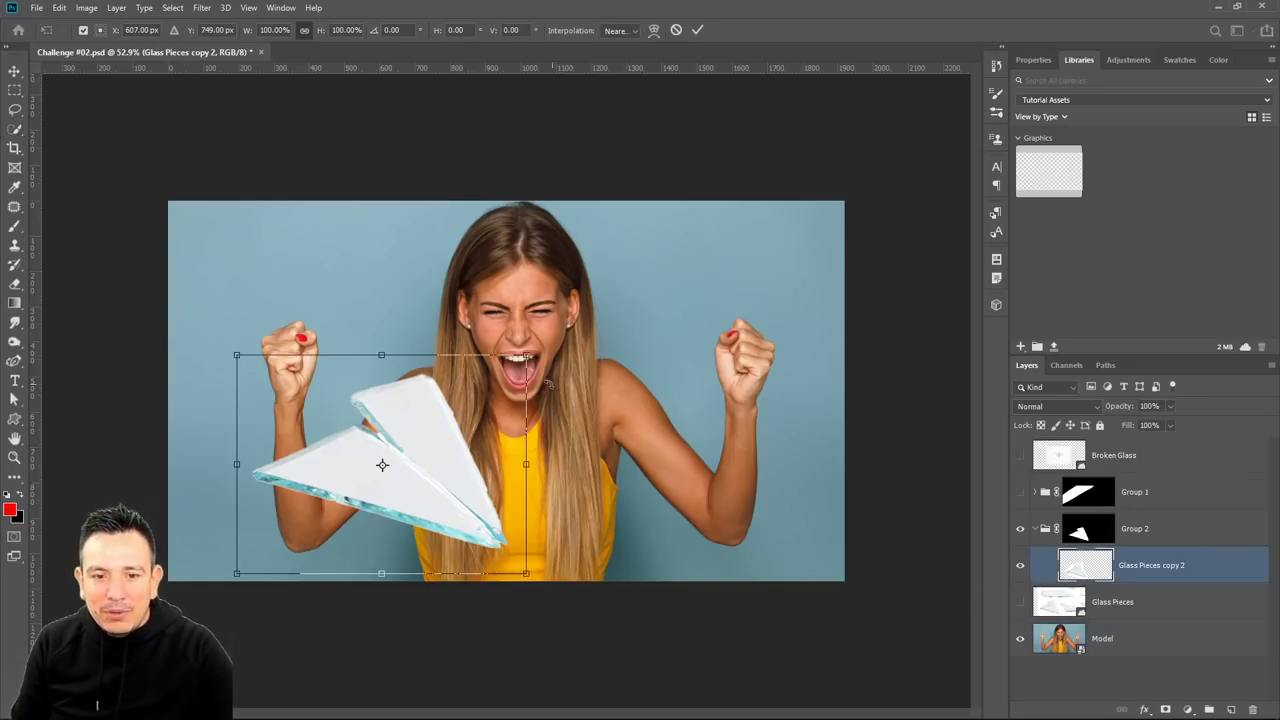
{"action": "mouse_move", "coordinate": [532, 352]}
{"action": "left_mouse_down"}
{"action": "mouse_move", "coordinate": [654, 290]}
{"action": "mouse_move", "coordinate": [634, 294]}
{"action": "left_mouse_up"}
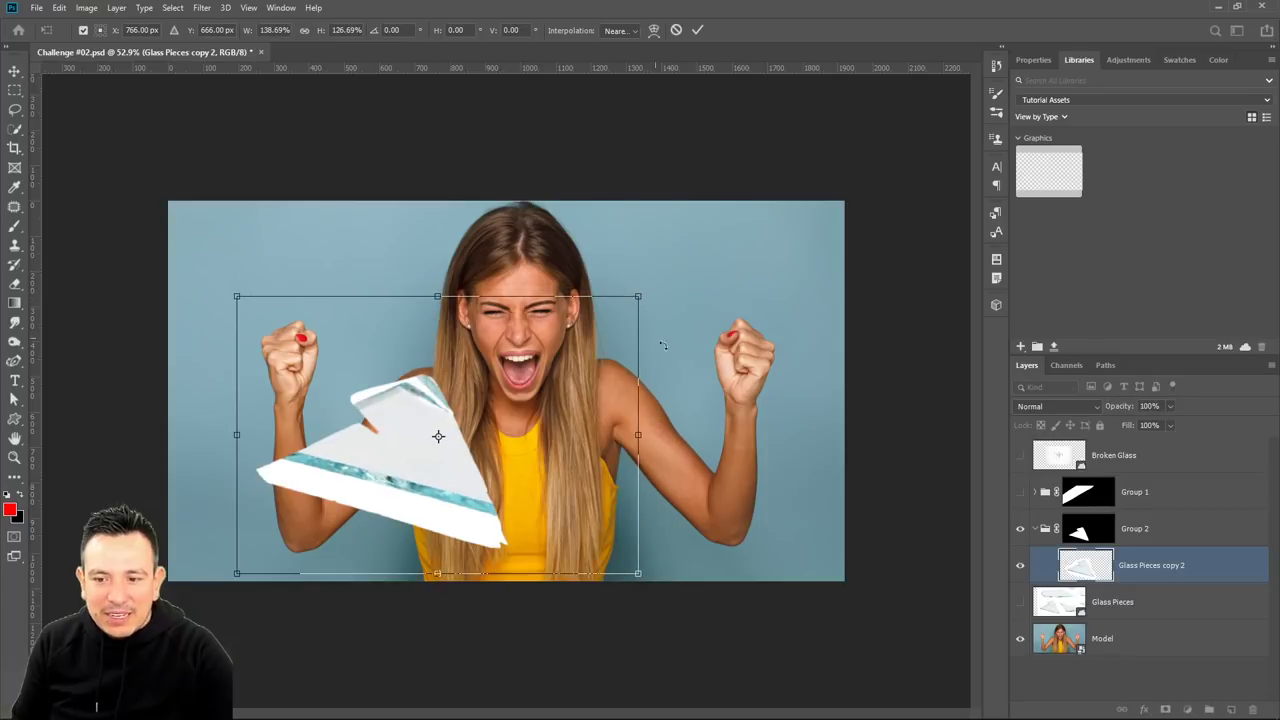
{"action": "key", "text": "ctrl+z"}
{"action": "key", "text": "Escape"}
{"action": "key", "text": "w"}
Select and collapse Group 2, show Group 1 again, and toggle Group 2's visibility to check its shards.
{"action": "left_click", "coordinate": [1077, 540]}
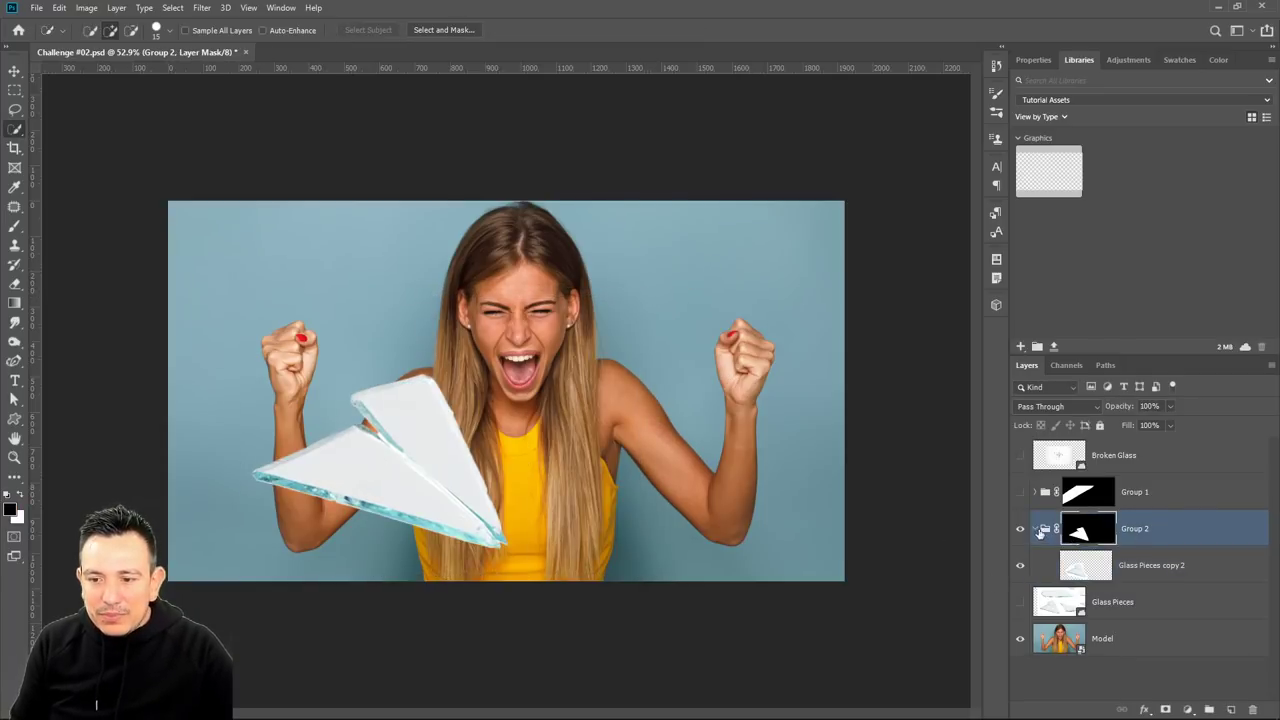
{"action": "left_click", "coordinate": [1036, 529]}
{"action": "left_click", "coordinate": [1020, 494]}
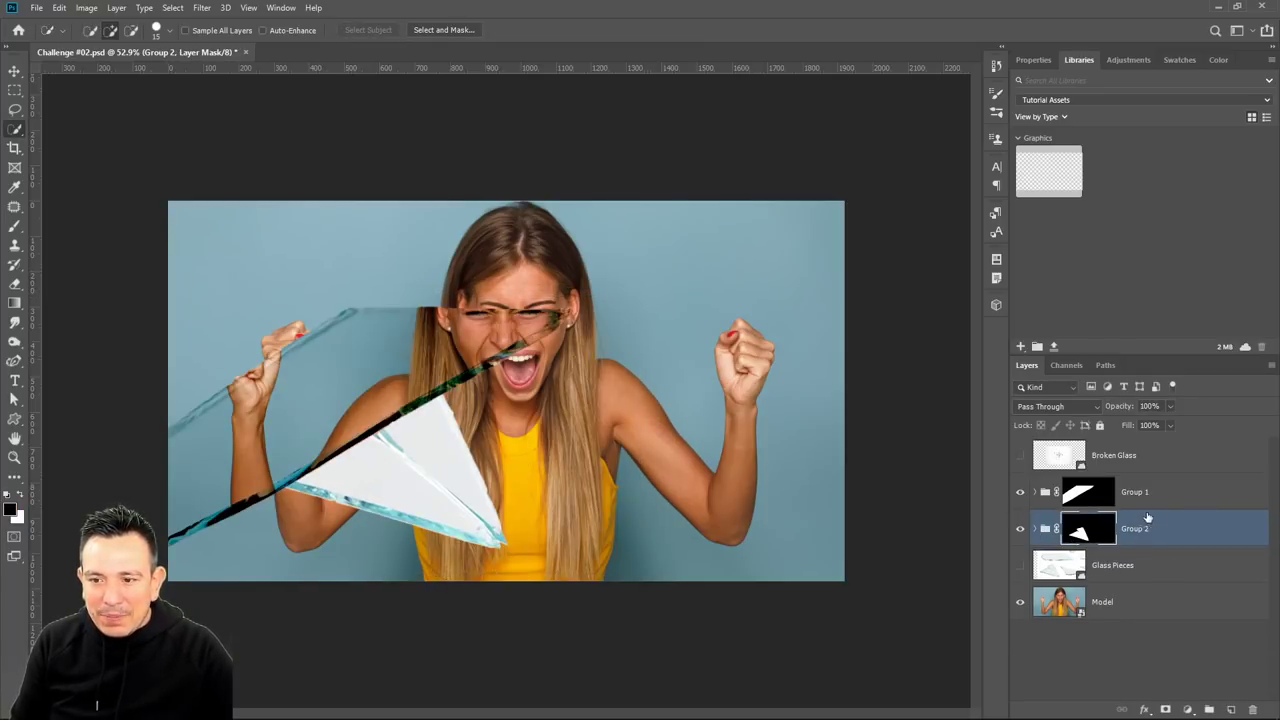
{"action": "left_click", "coordinate": [1020, 528]}
{"action": "left_click", "coordinate": [1020, 528]}
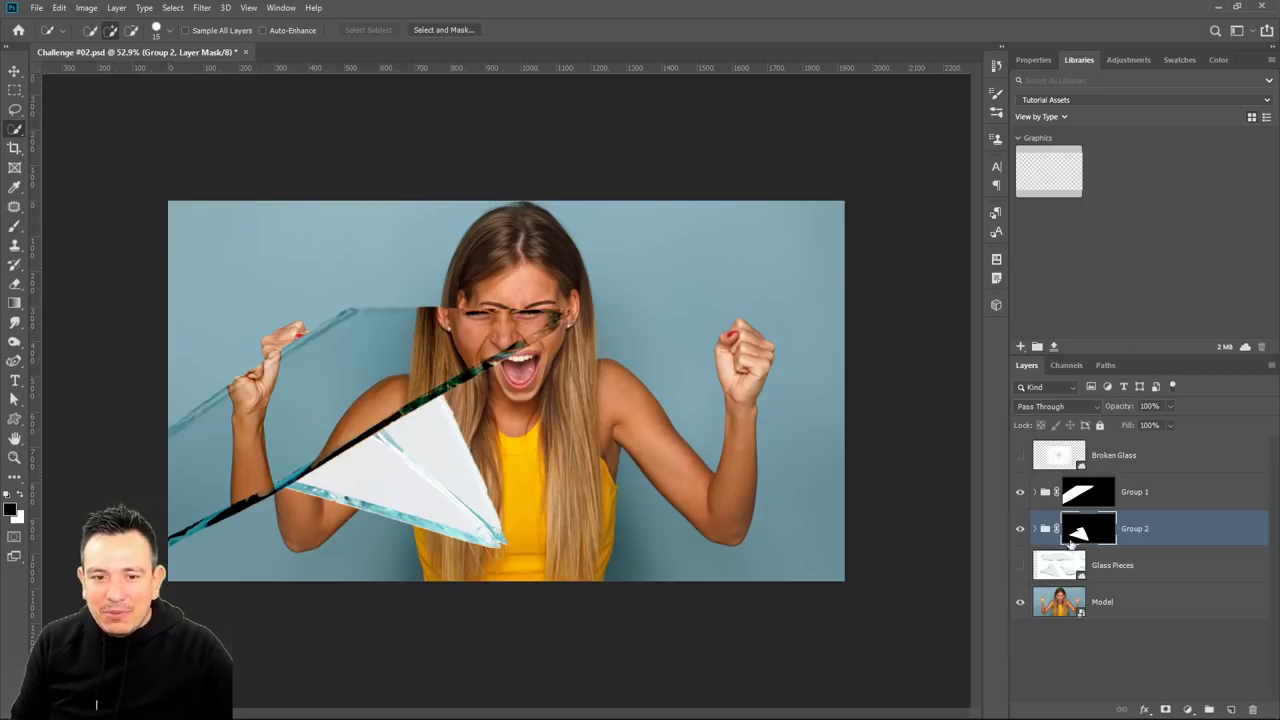
Rotate Group 2 by about 169.38°, enlarge it, and place its shards over the lower-right part of the photo.
{"action": "key", "text": "ctrl+t"}
{"action": "left_click_drag", "start_coordinate": [540, 590], "coordinate": [257, 600]}
{"action": "left_click_drag", "start_coordinate": [407, 487], "coordinate": [781, 510]}
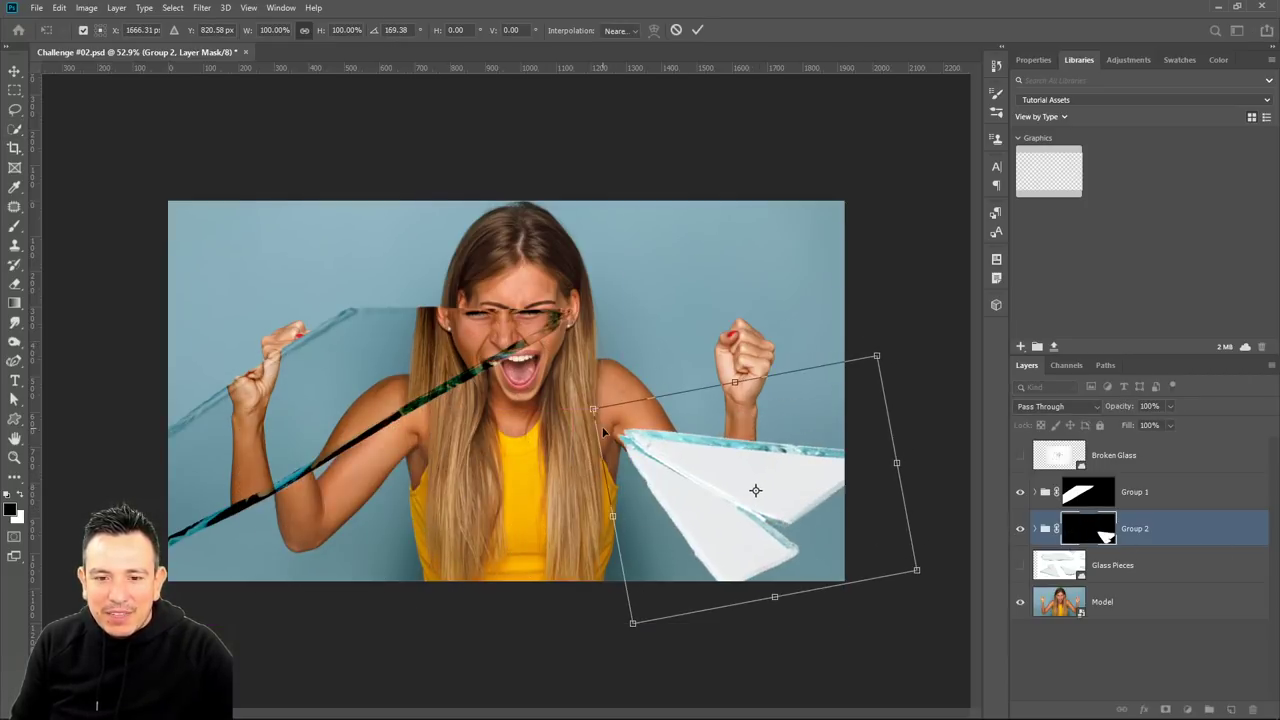
{"action": "left_click_drag", "start_coordinate": [592, 410], "coordinate": [405, 318]}
{"action": "mouse_move", "coordinate": [576, 467]}
{"action": "left_mouse_down"}
{"action": "mouse_move", "coordinate": [680, 521]}
{"action": "mouse_move", "coordinate": [682, 509]}
{"action": "left_mouse_up"}
{"action": "key", "text": "Return"}
{"action": "key", "text": "w"}
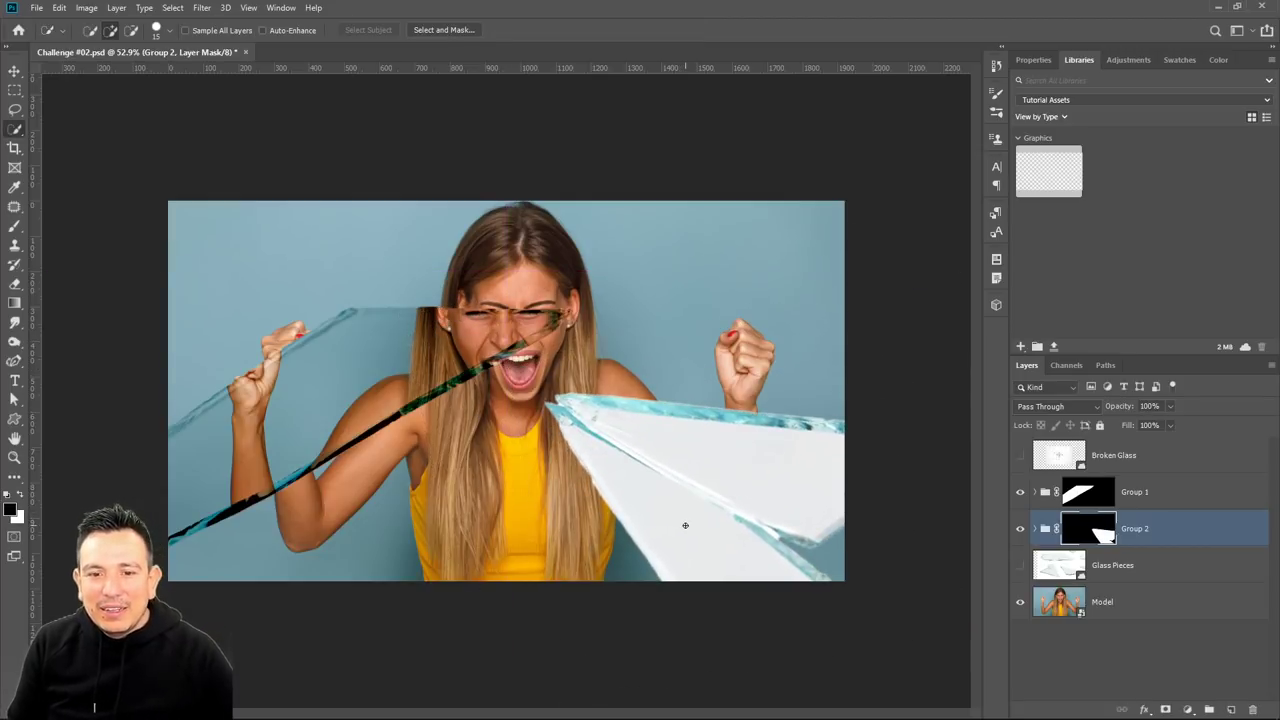
Expand both groups, check the blend mode of Group 1's Glass Pieces copy, and set Glass Pieces copy 2 in Group 2 to Linear Burn.
{"action": "left_click", "coordinate": [1035, 529]}
{"action": "left_click", "coordinate": [1099, 649]}
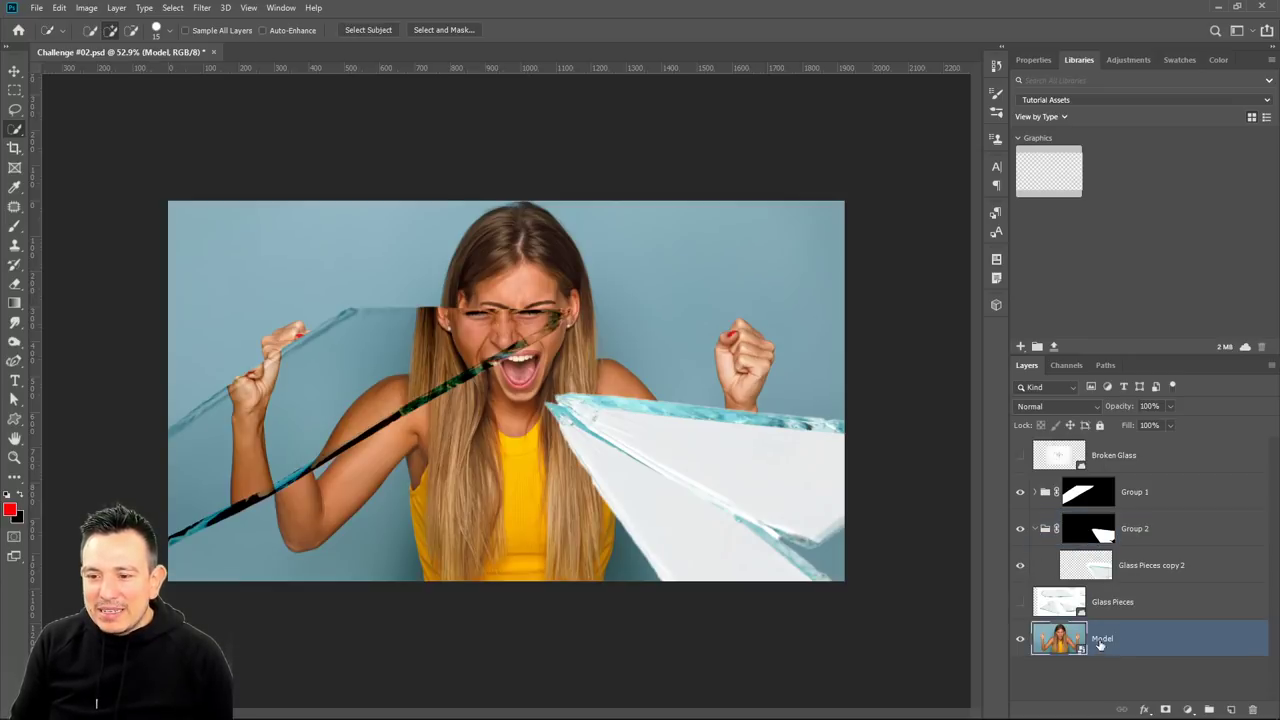
{"action": "left_click", "coordinate": [1100, 566]}
{"action": "left_click", "coordinate": [1036, 495]}
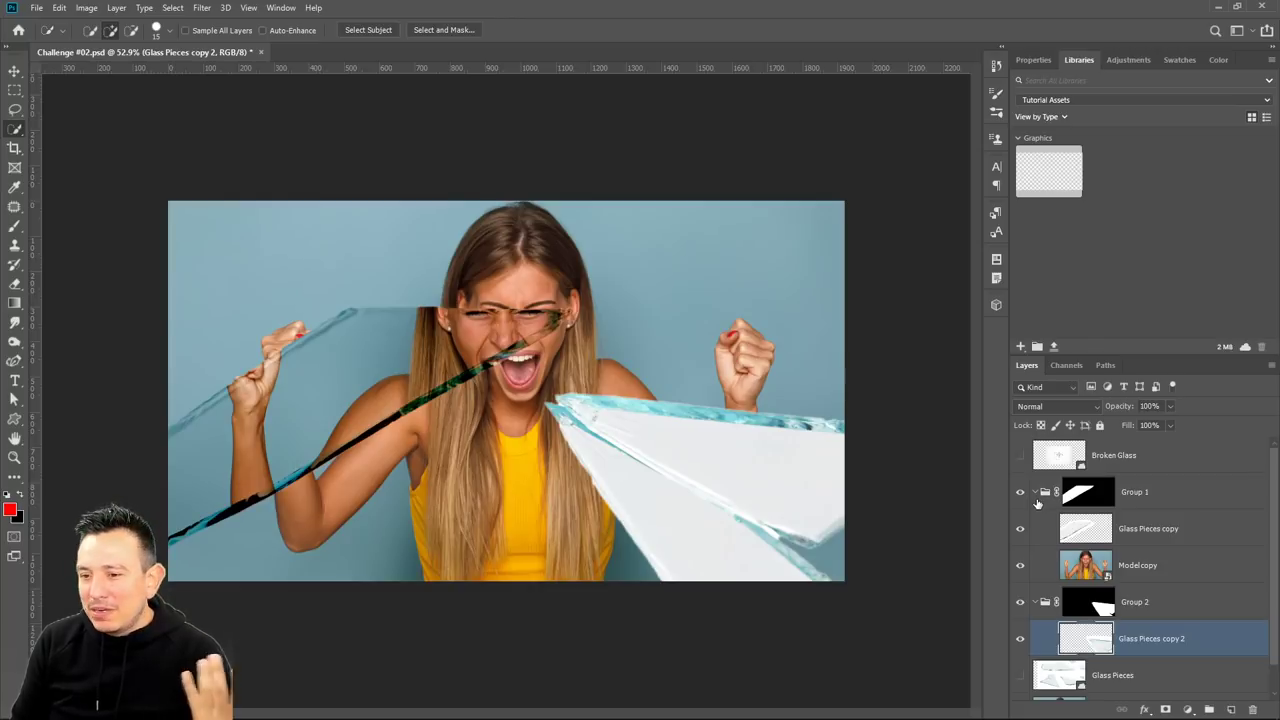
{"action": "left_click", "coordinate": [1153, 532]}
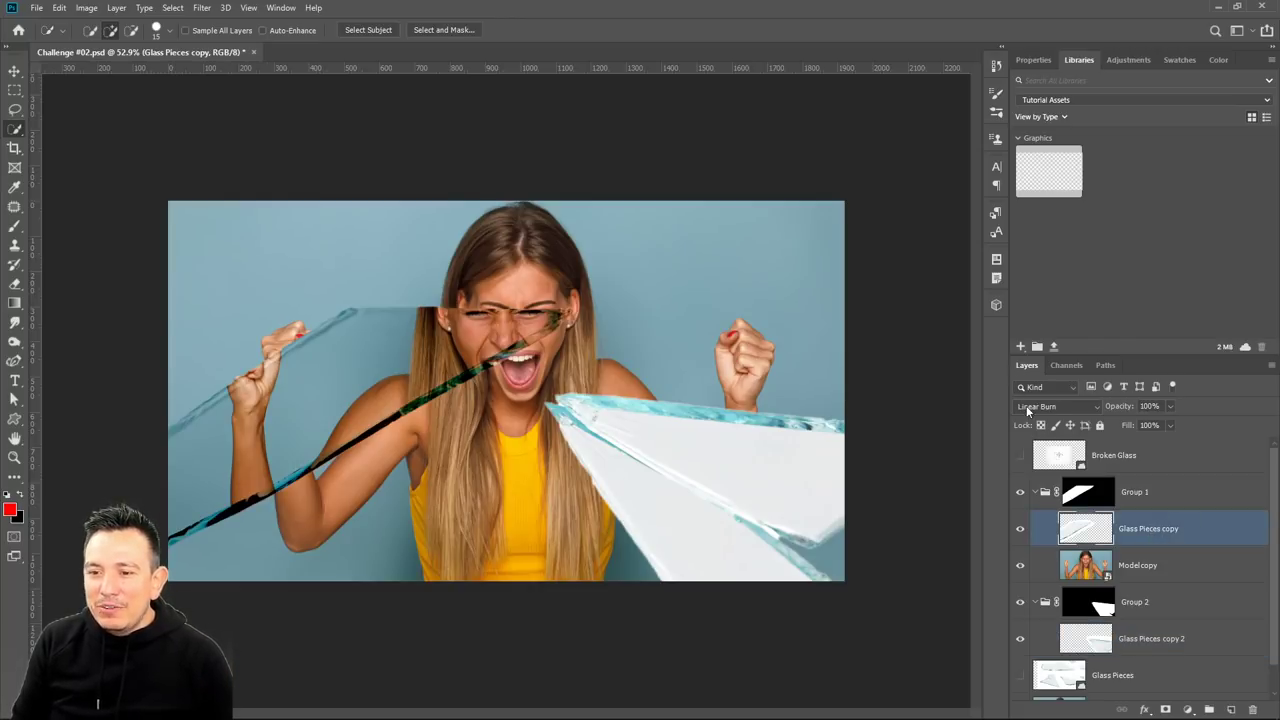
{"action": "left_click", "coordinate": [1095, 640]}
{"action": "scroll", "coordinate": [1108, 632], "scroll_direction": "down", "scroll_amount": 1}
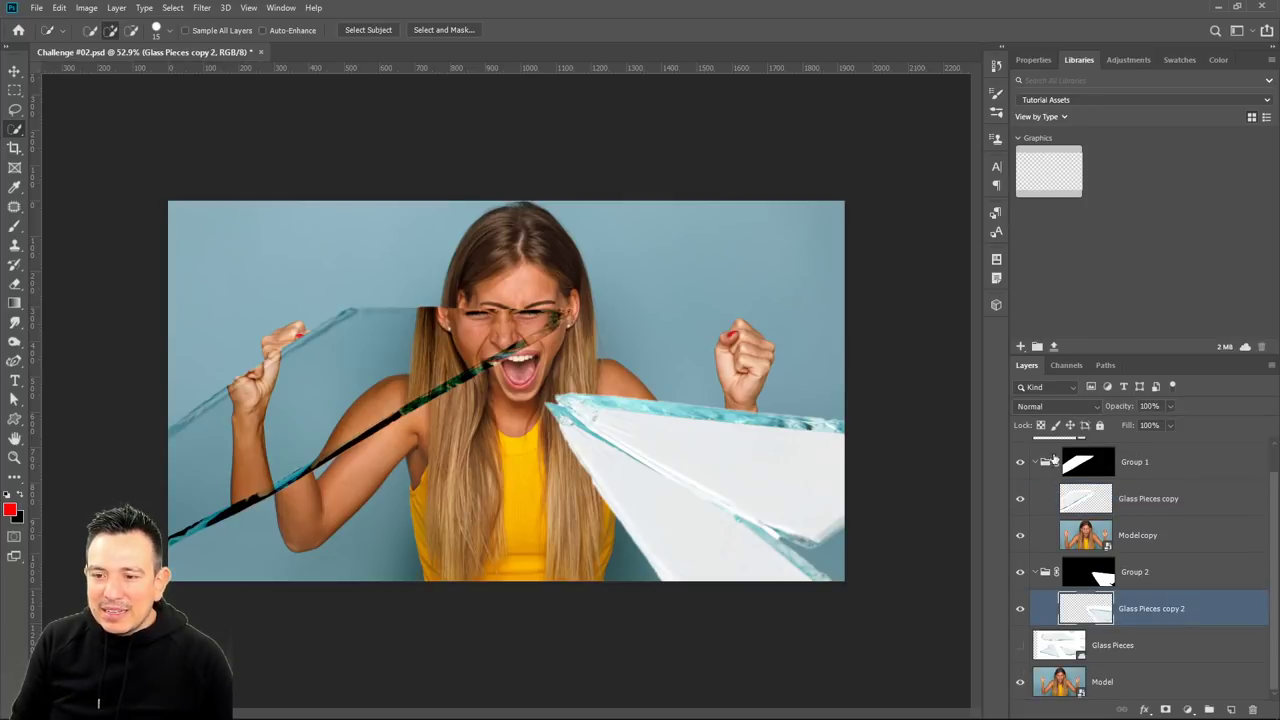
{"action": "left_click", "coordinate": [1056, 406]}
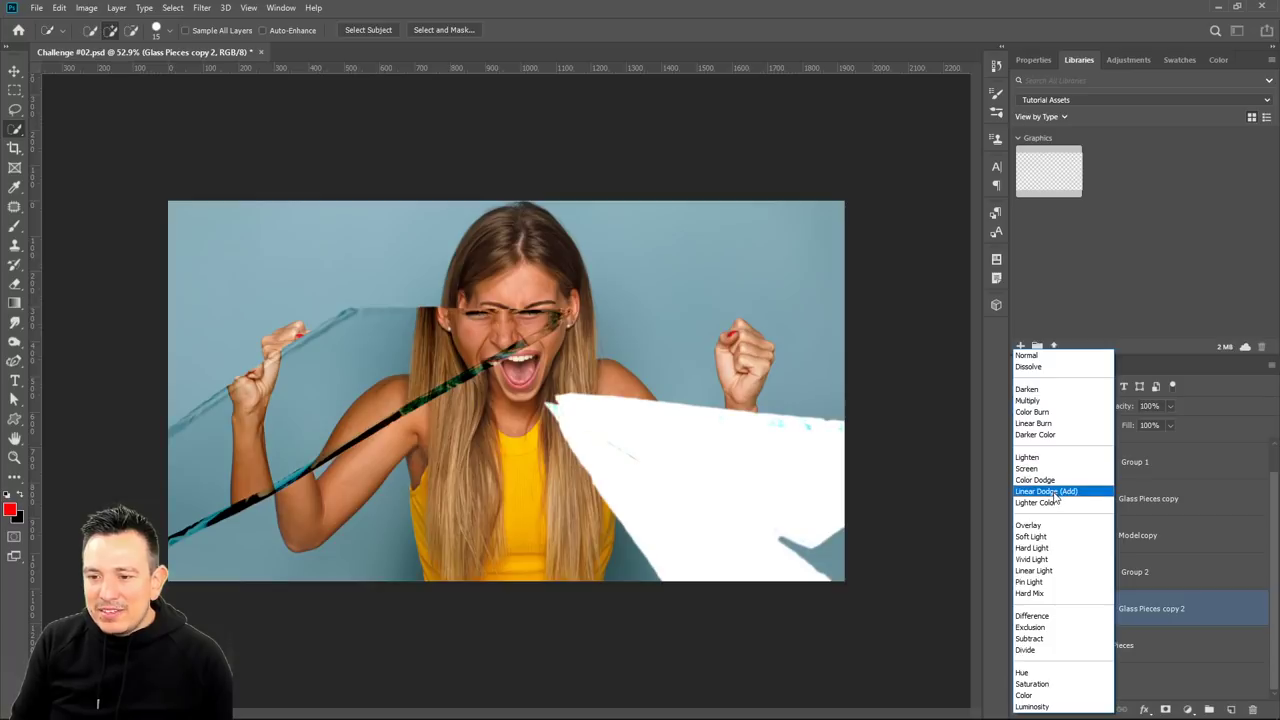
{"action": "left_click", "coordinate": [1050, 424]}
Duplicate the Model layer and place the copy inside Group 2, directly below Glass Pieces copy 2.
{"action": "left_click", "coordinate": [1078, 686]}
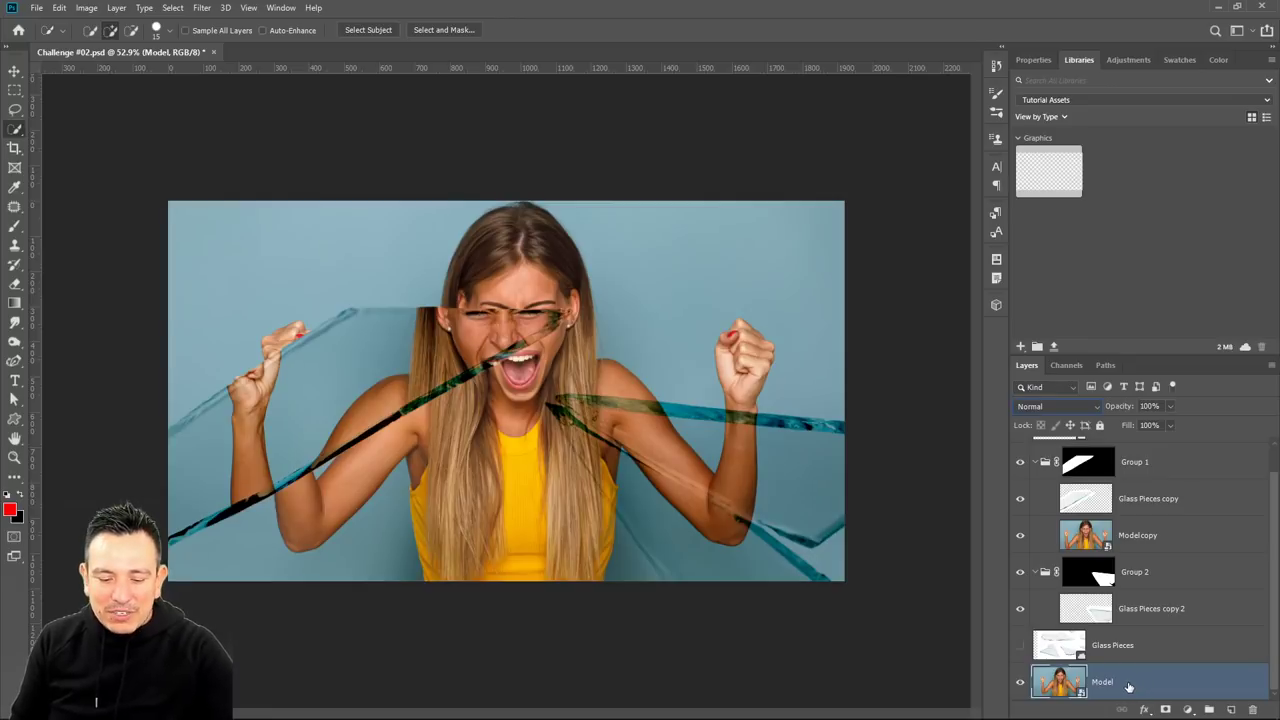
{"action": "key", "text": "ctrl+j"}
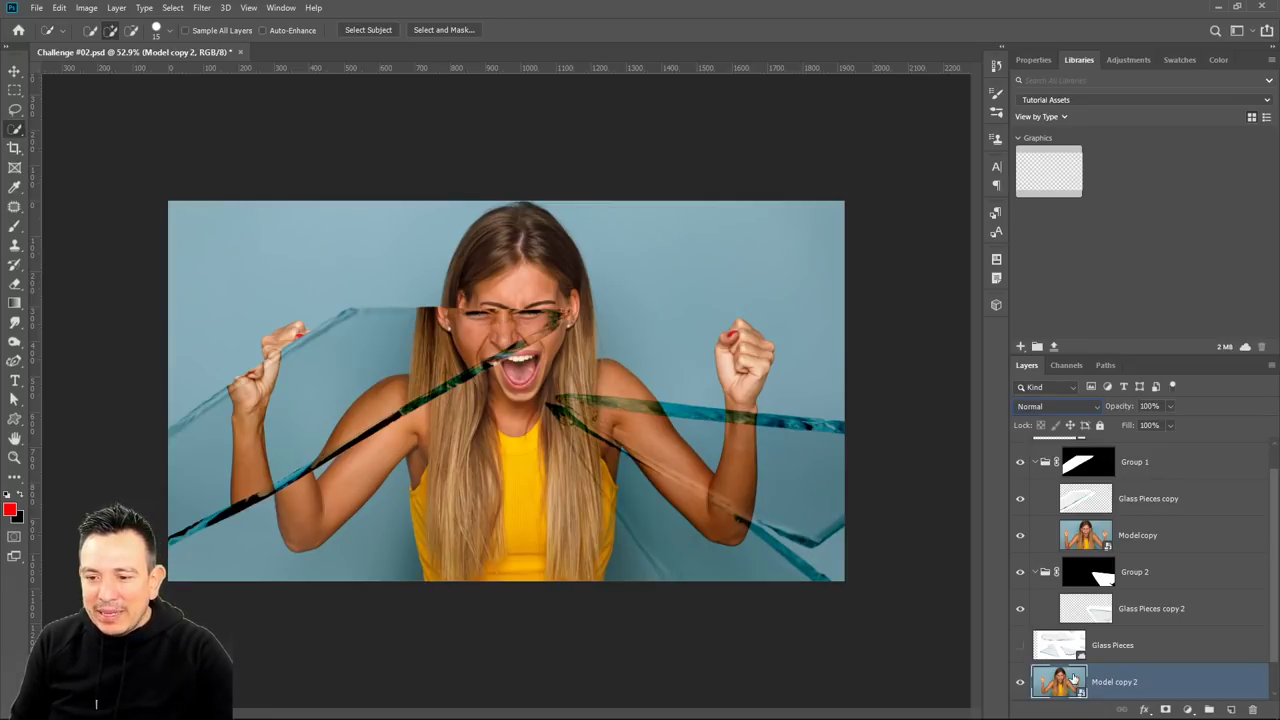
{"action": "left_click_drag", "start_coordinate": [1070, 688], "coordinate": [1081, 628]}
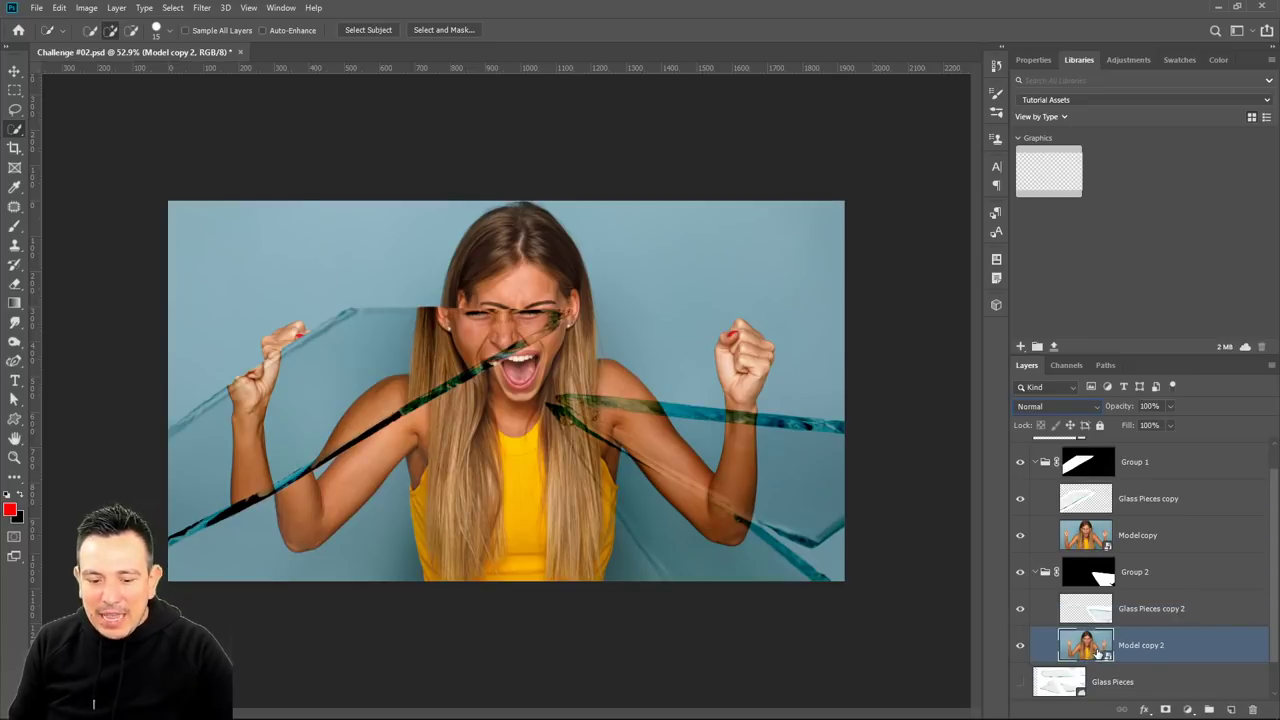
Enlarge Model copy 2 proportionally past the canvas edges to offset the photo inside Group 2's shards.
{"action": "key", "text": "ctrl+t"}
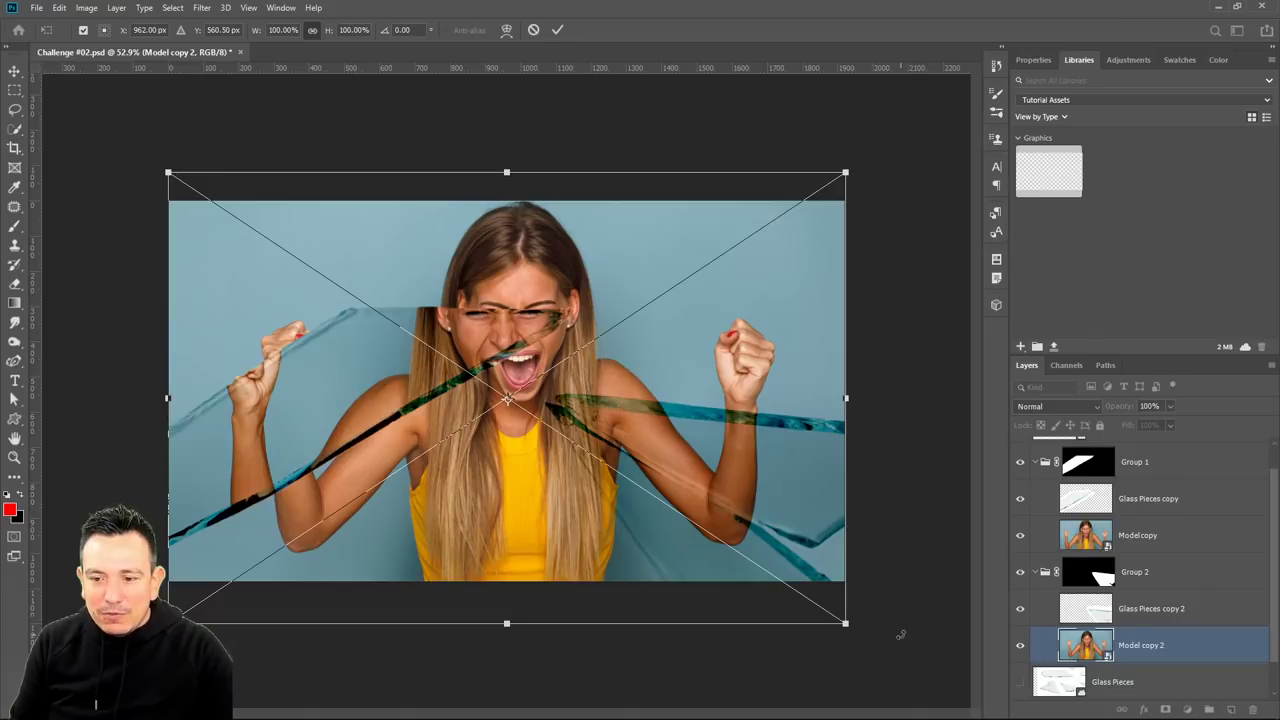
{"action": "left_click_drag", "start_coordinate": [846, 624], "coordinate": [910, 666]}
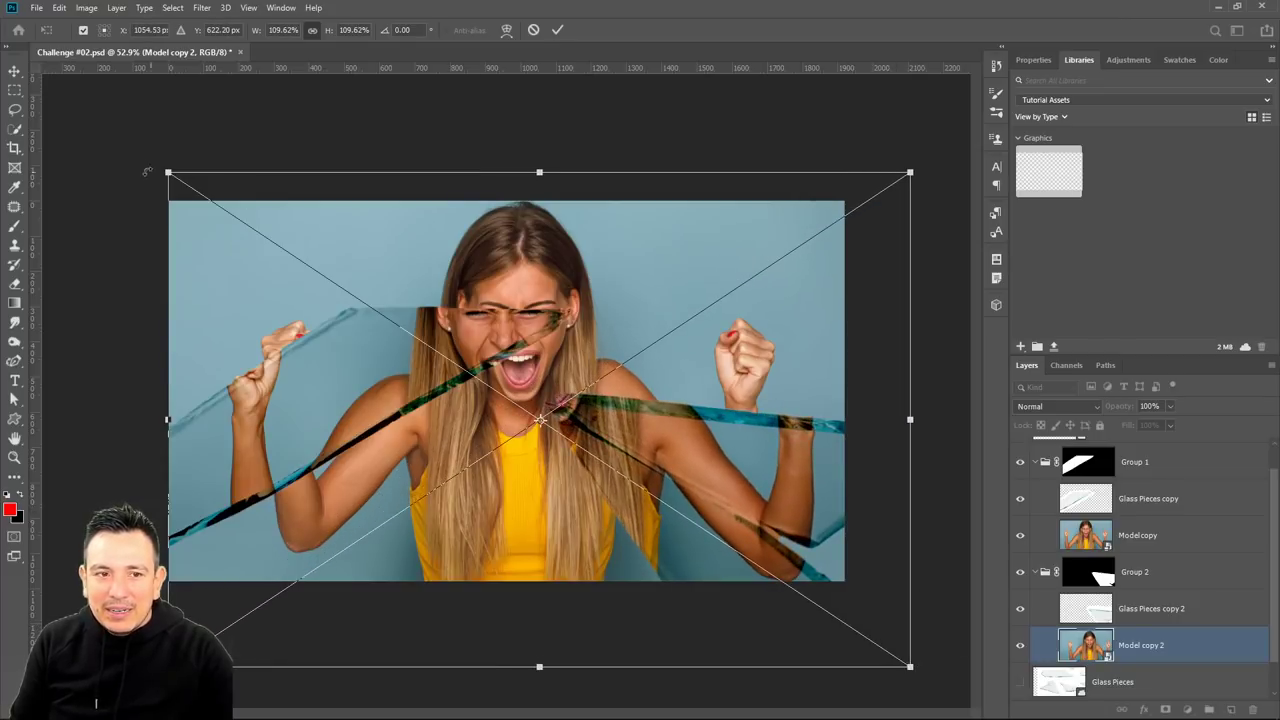
{"action": "left_click_drag", "start_coordinate": [168, 173], "coordinate": [40, 81]}
{"action": "key", "text": "Return"}
{"action": "key", "text": "w"}
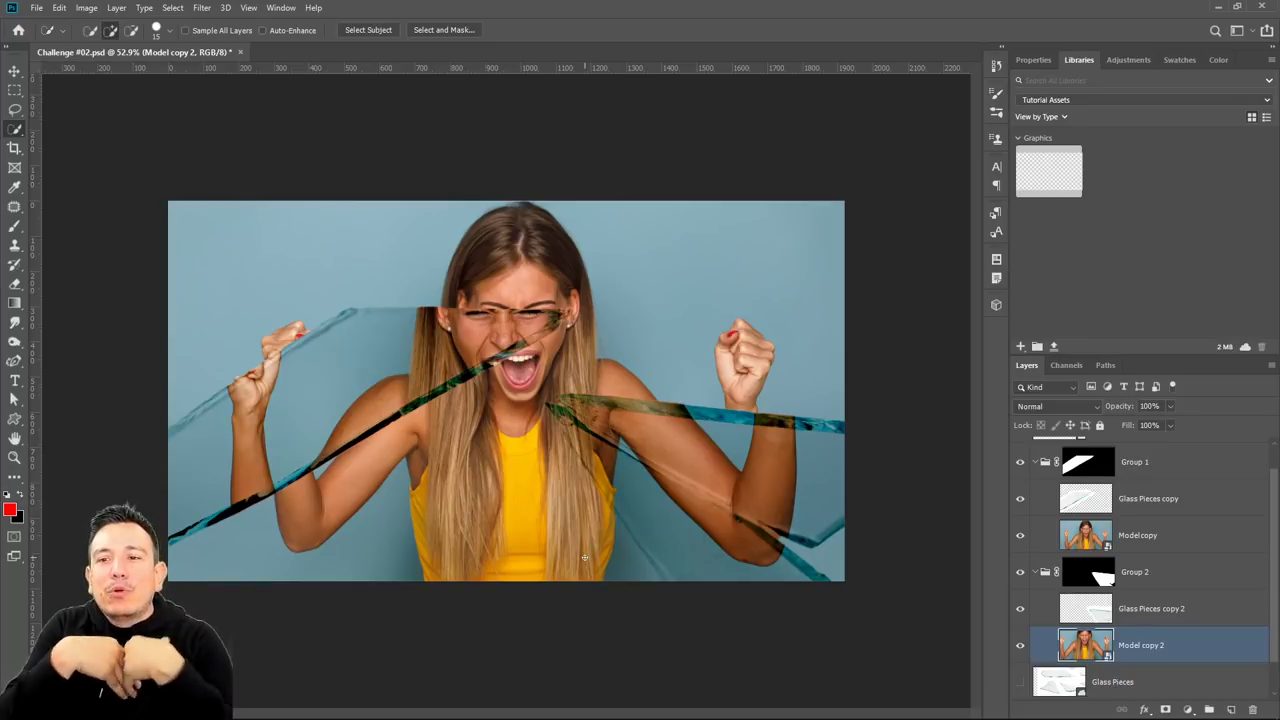
Collapse and hide Group 1 and Group 2, then show and select the Broken Glass layer, toggling its visibility to compare.
{"action": "left_click", "coordinate": [1035, 573]}
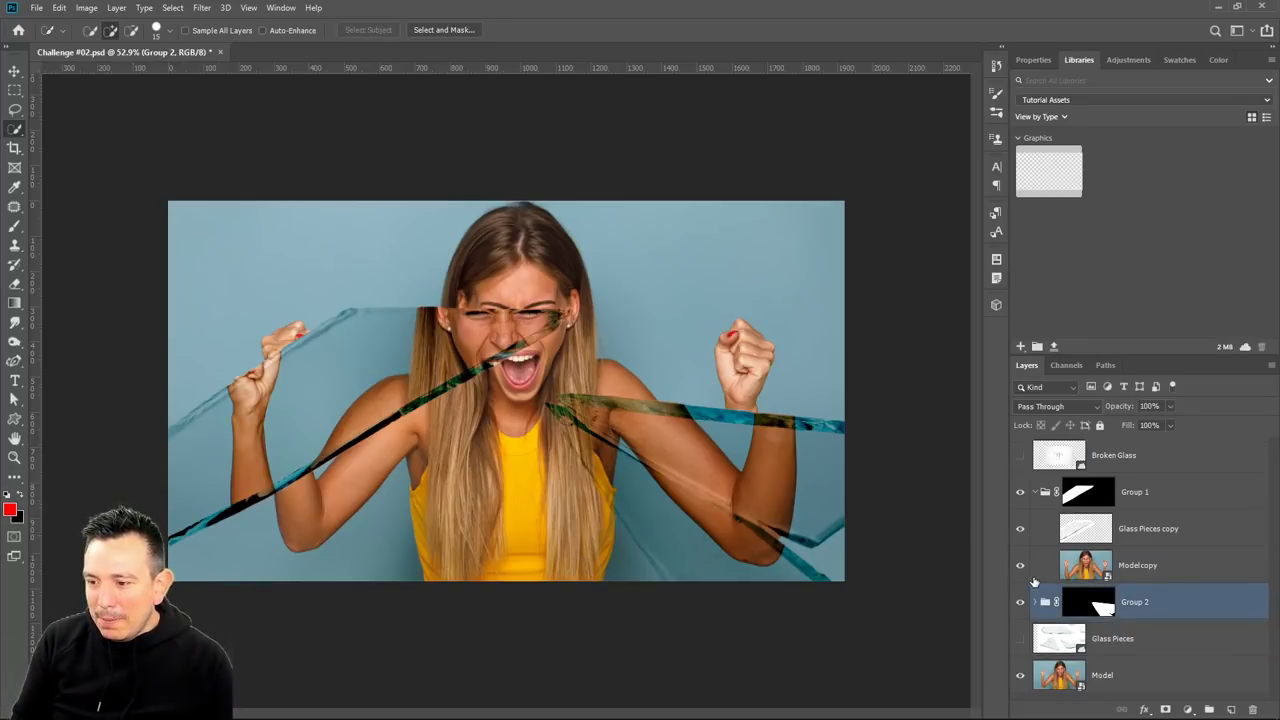
{"action": "left_click", "coordinate": [1035, 492]}
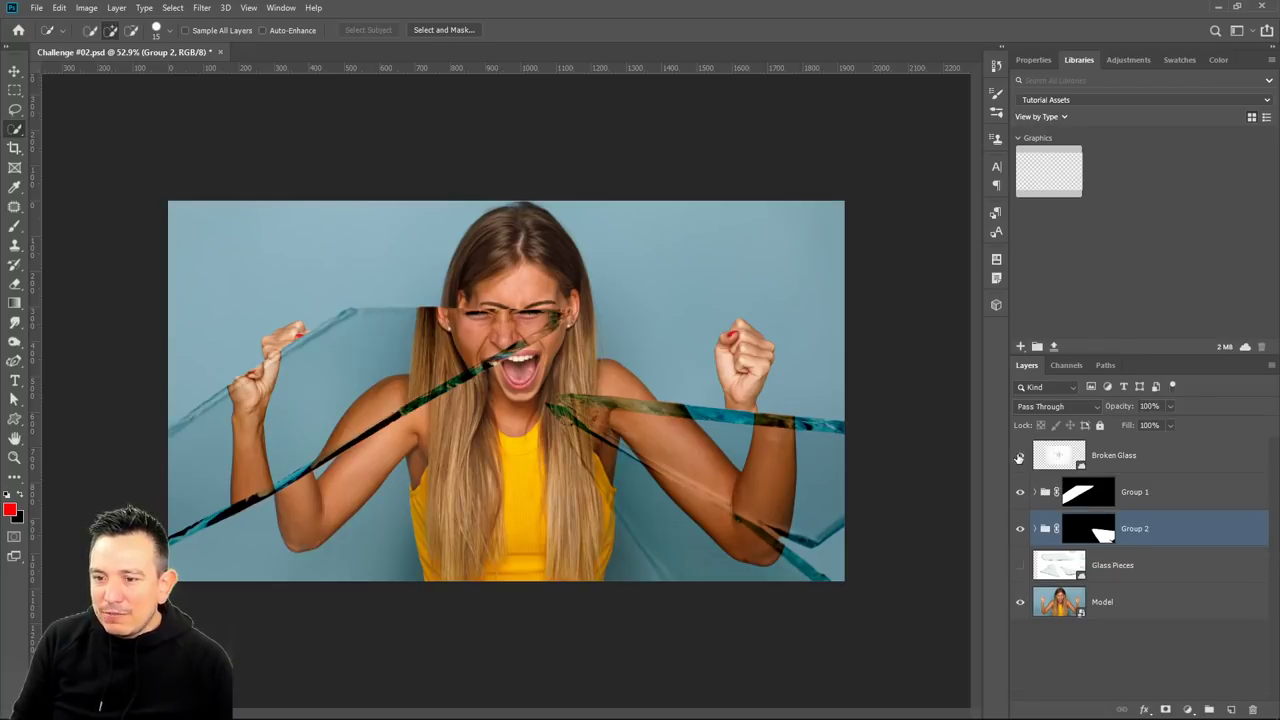
{"action": "left_click", "coordinate": [1019, 457]}
{"action": "left_click", "coordinate": [1101, 458]}
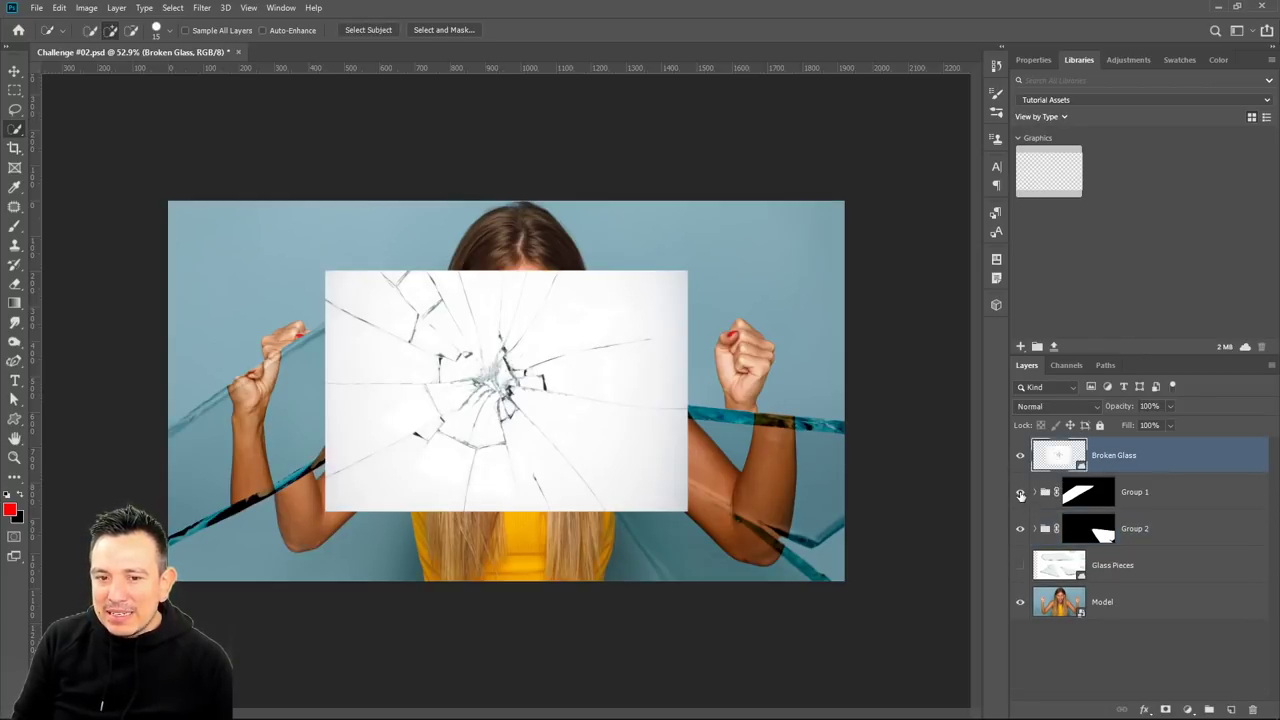
{"action": "left_click", "coordinate": [1020, 525]}
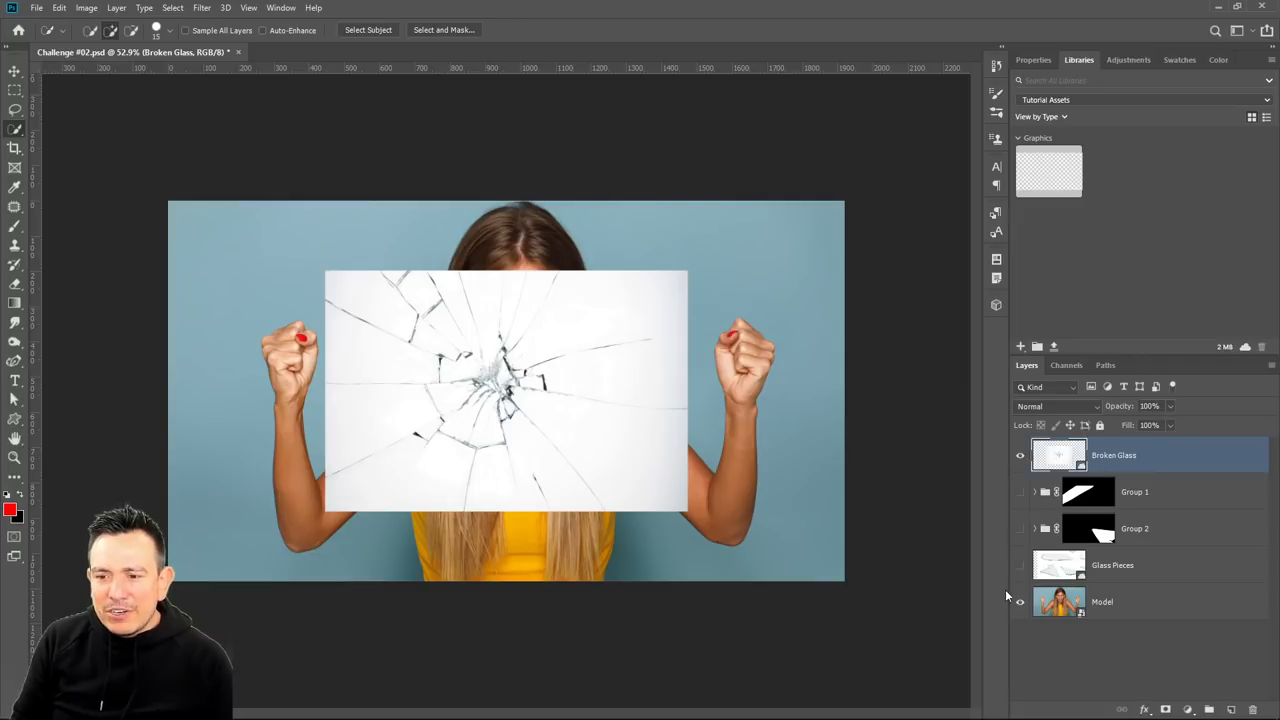
{"action": "left_click", "coordinate": [1020, 455]}
{"action": "left_click", "coordinate": [1020, 456]}
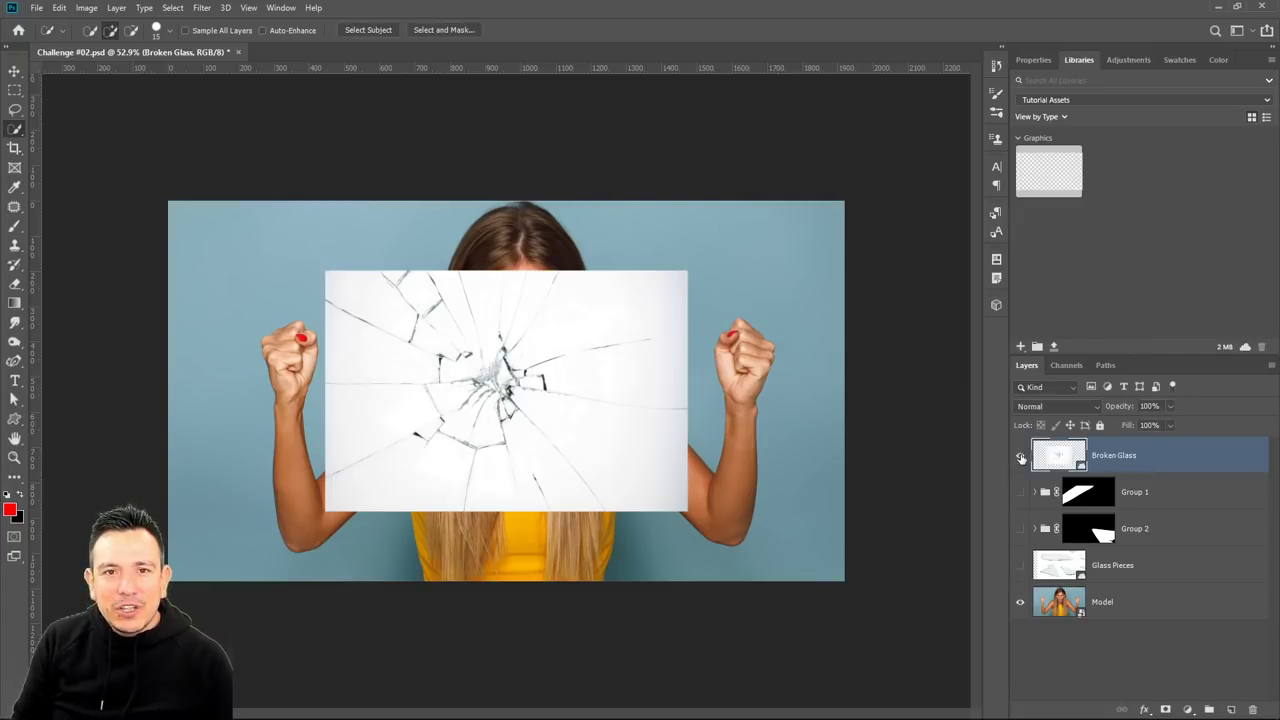
{"action": "left_click", "coordinate": [1020, 456]}
{"action": "left_click", "coordinate": [1020, 456]}
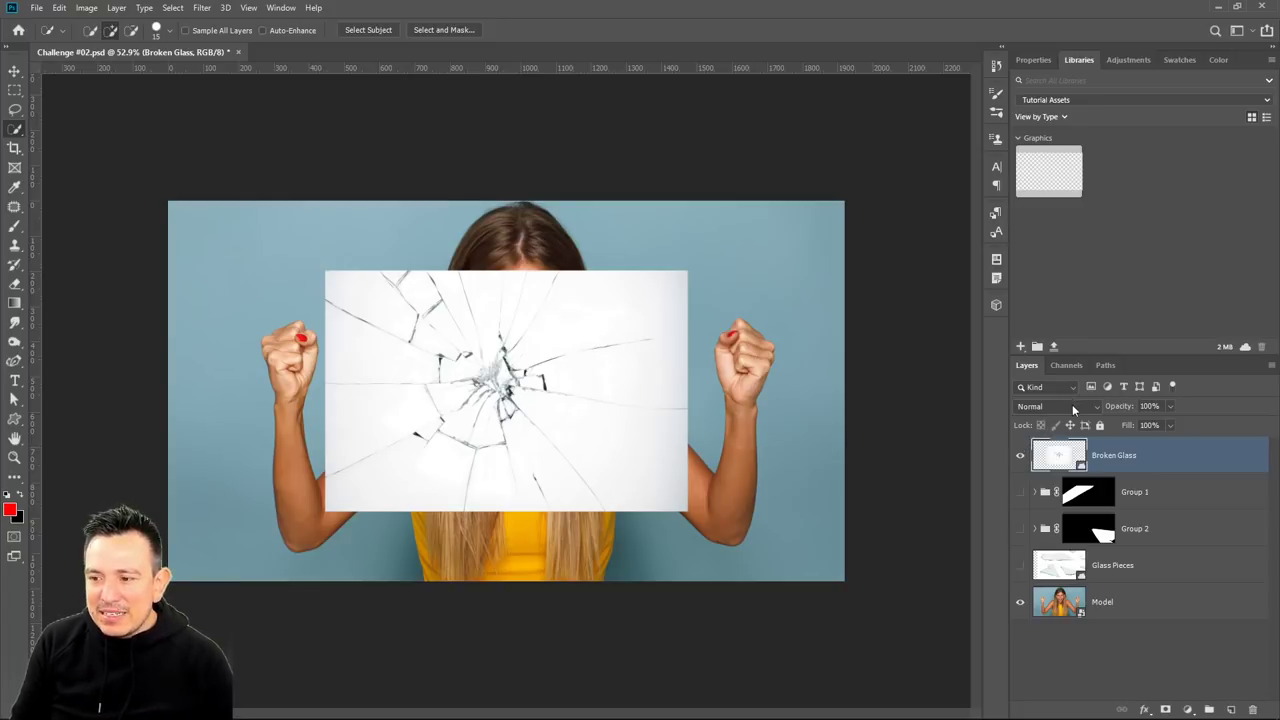
Set the Broken Glass layer to Linear Burn and enlarge it proportionally to cover the whole canvas.
{"action": "left_click", "coordinate": [1072, 405]}
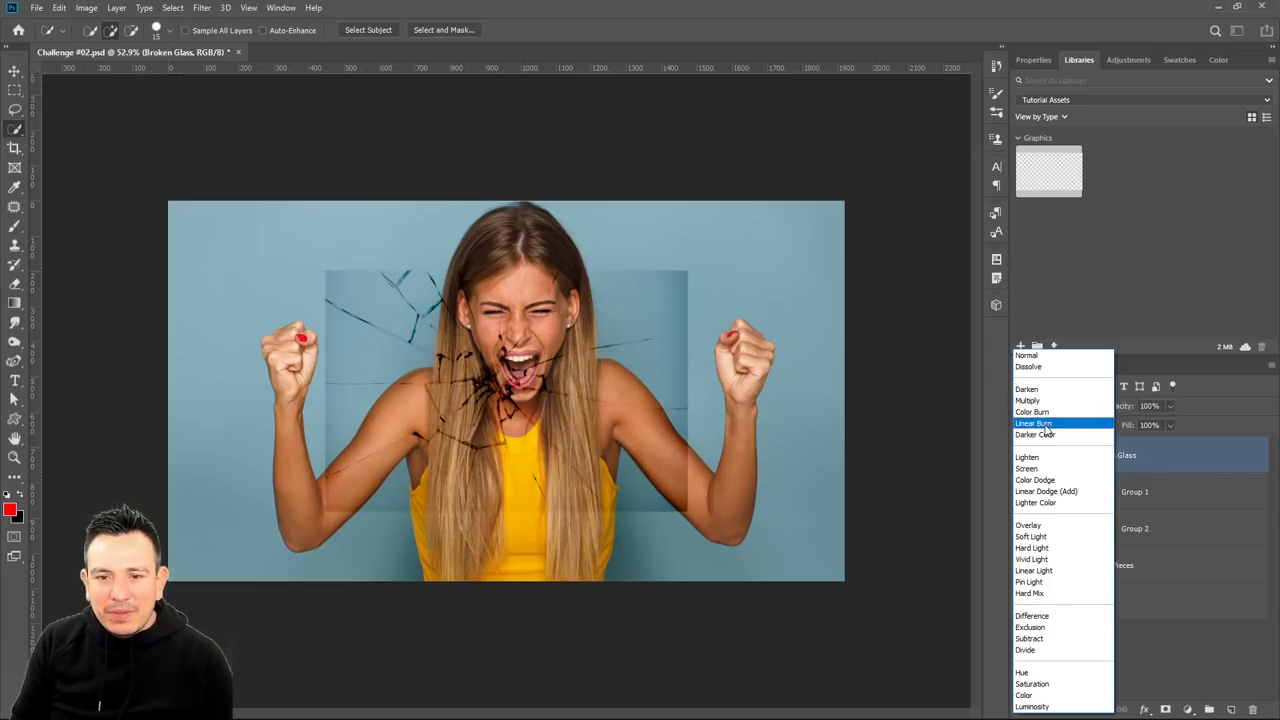
{"action": "left_click", "coordinate": [1046, 425]}
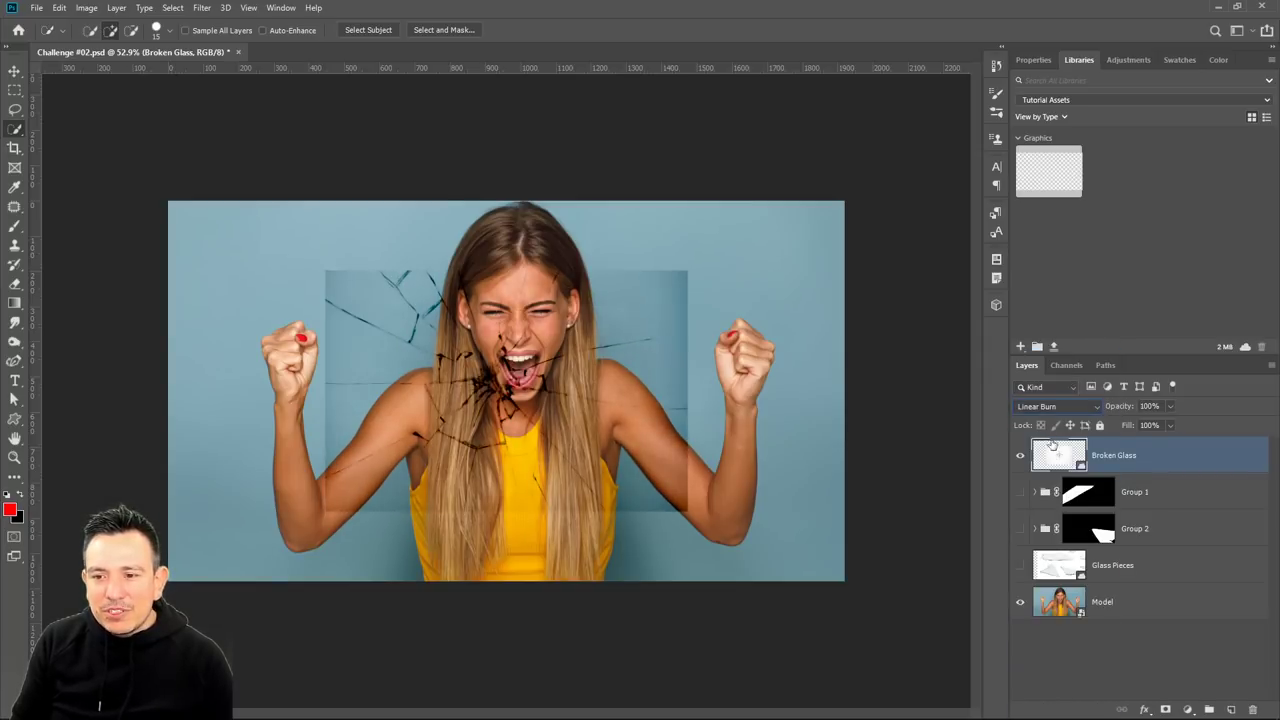
{"action": "left_click", "coordinate": [14, 70]}
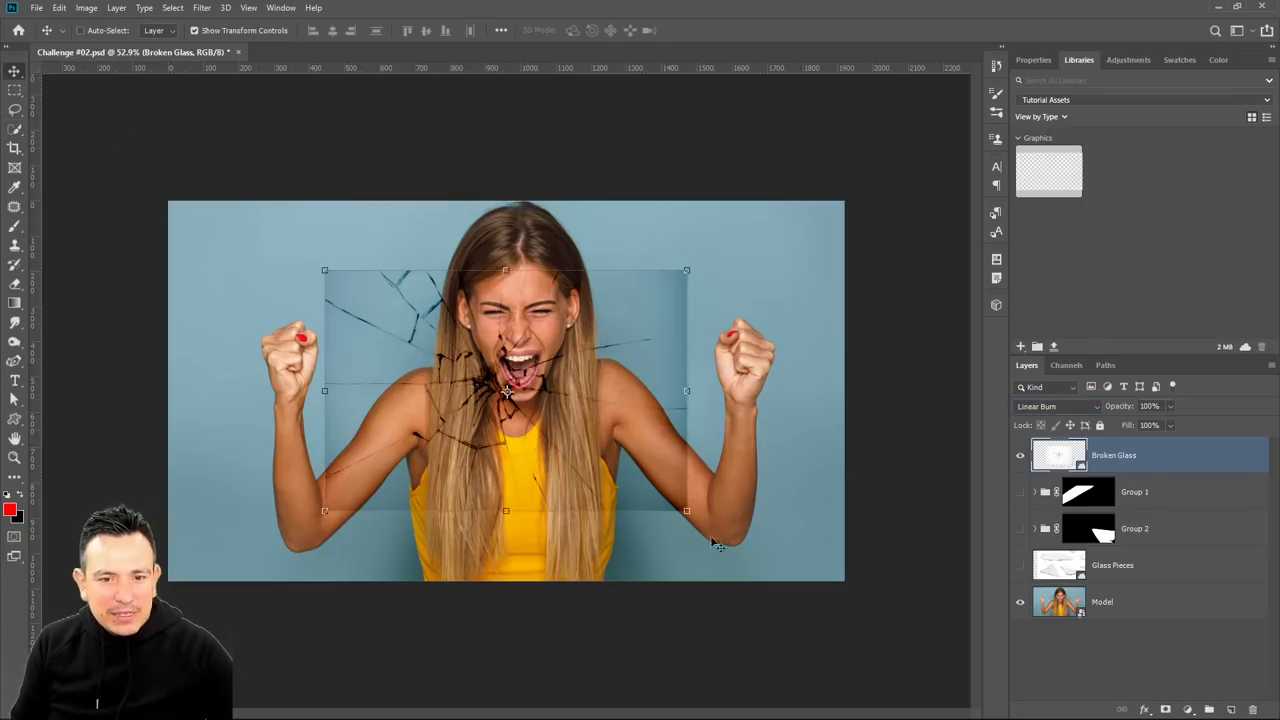
{"action": "key", "text": "ctrl+t"}
{"action": "left_click_drag", "start_coordinate": [687, 511], "coordinate": [854, 622]}
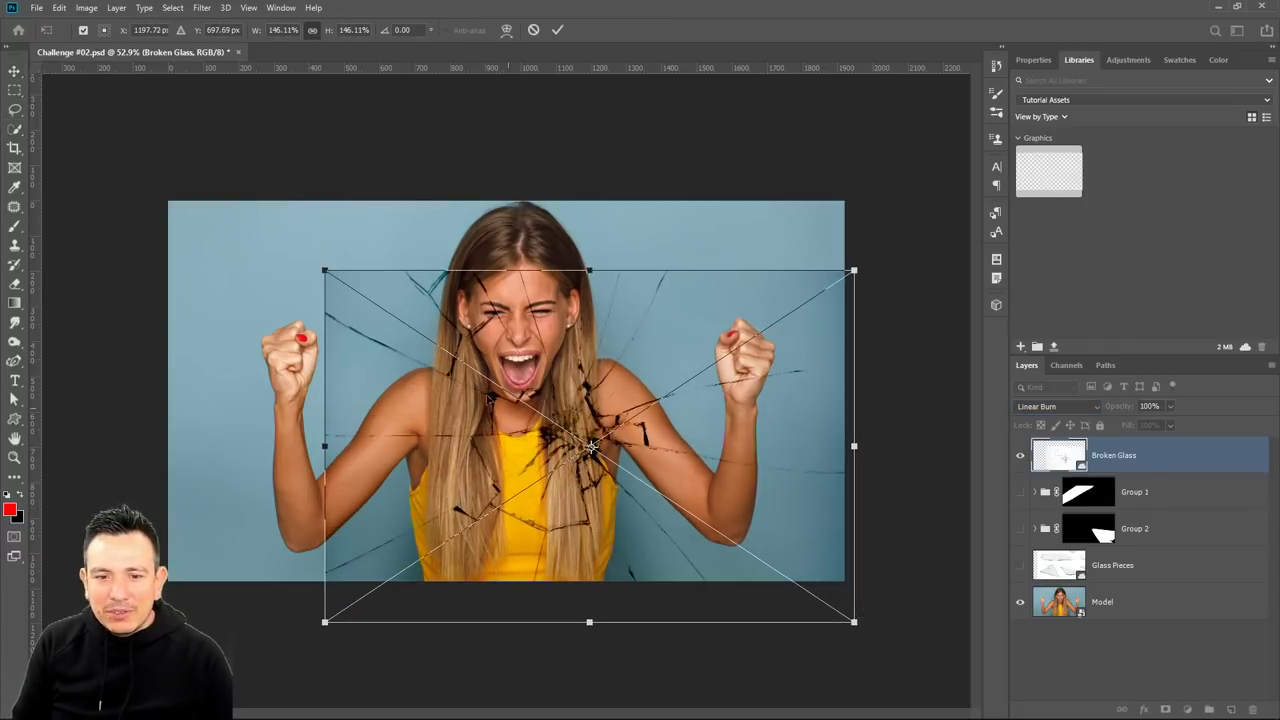
{"action": "left_click_drag", "start_coordinate": [330, 263], "coordinate": [168, 163]}
{"action": "key", "text": "Return"}
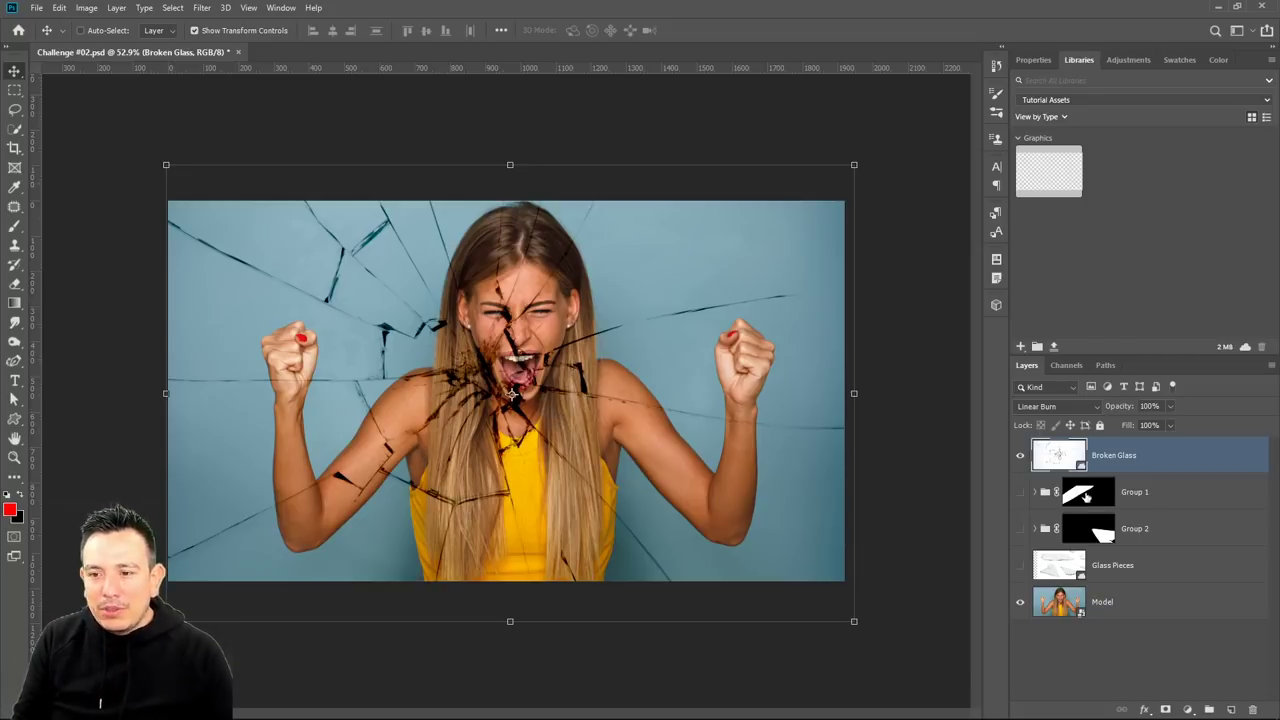
Apply a Levels adjustment to the Broken Glass layer with input levels of 84 for shadows, 1.78 for midtones and 255 for highlights.
{"action": "left_click", "coordinate": [86, 7]}
{"action": "mouse_move", "coordinate": [110, 40]}
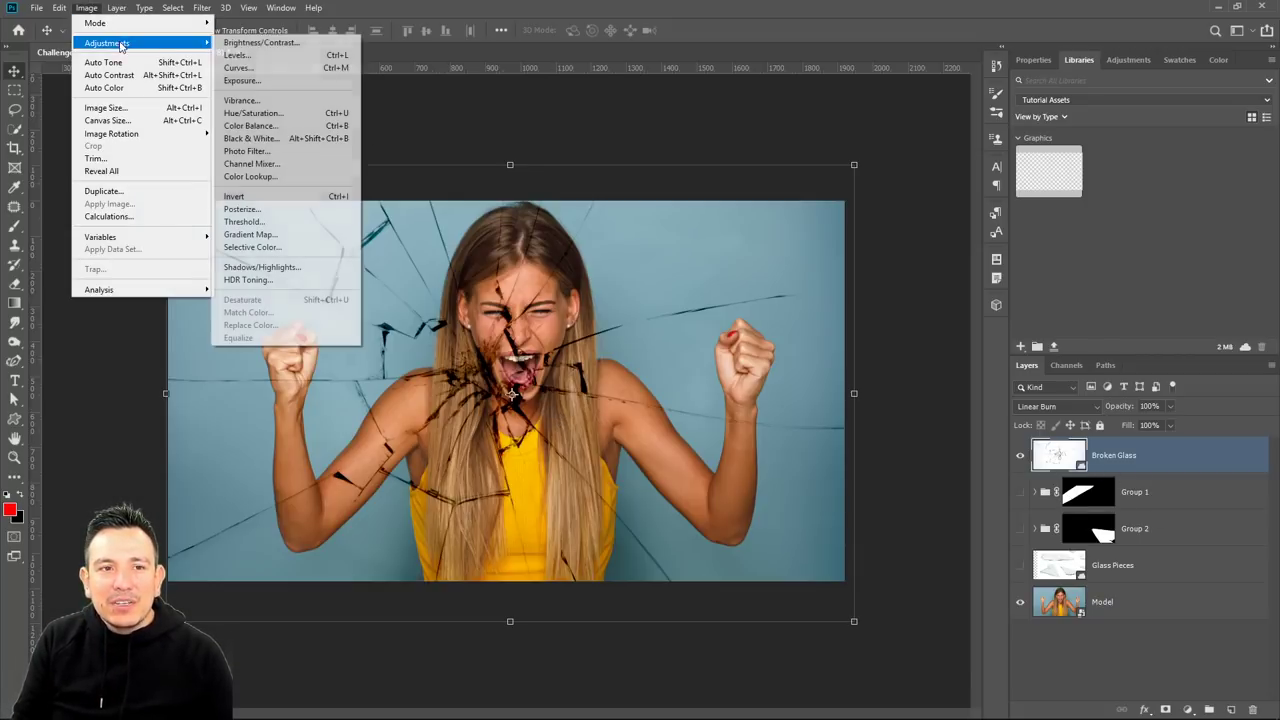
{"action": "left_click", "coordinate": [245, 51]}
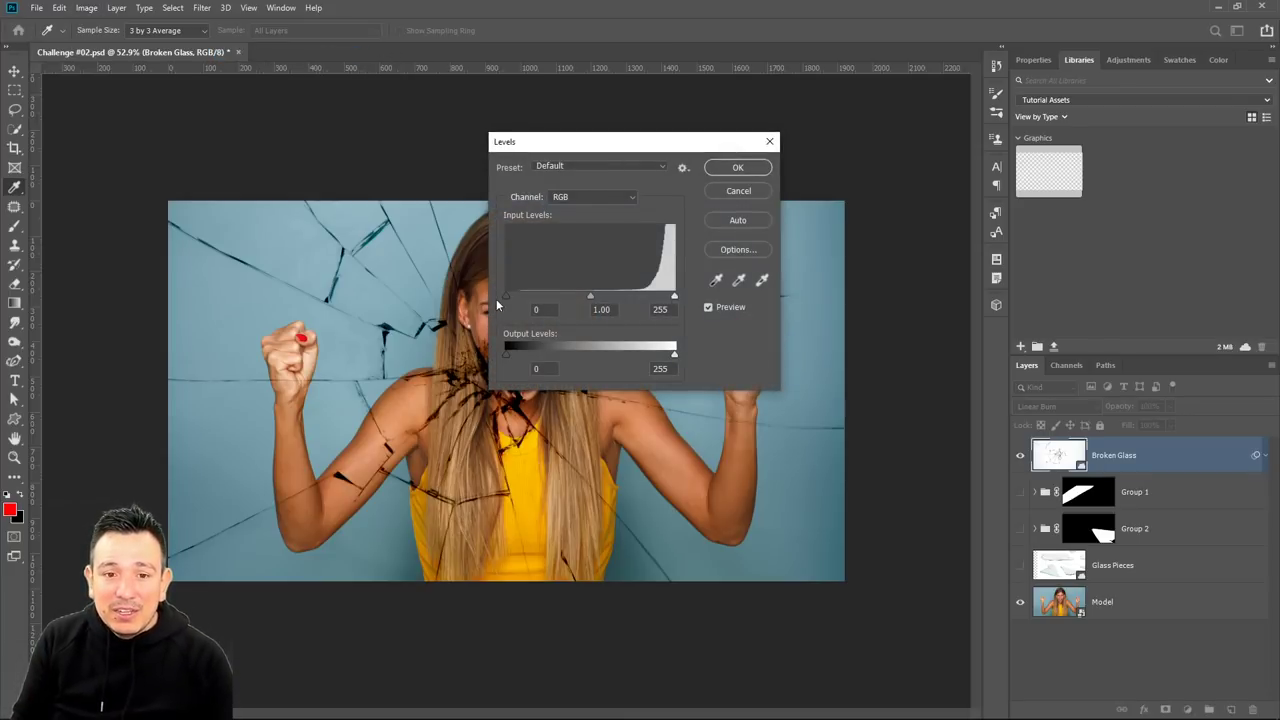
{"action": "left_click_drag", "start_coordinate": [509, 294], "coordinate": [597, 299]}
{"action": "left_click", "coordinate": [674, 297]}
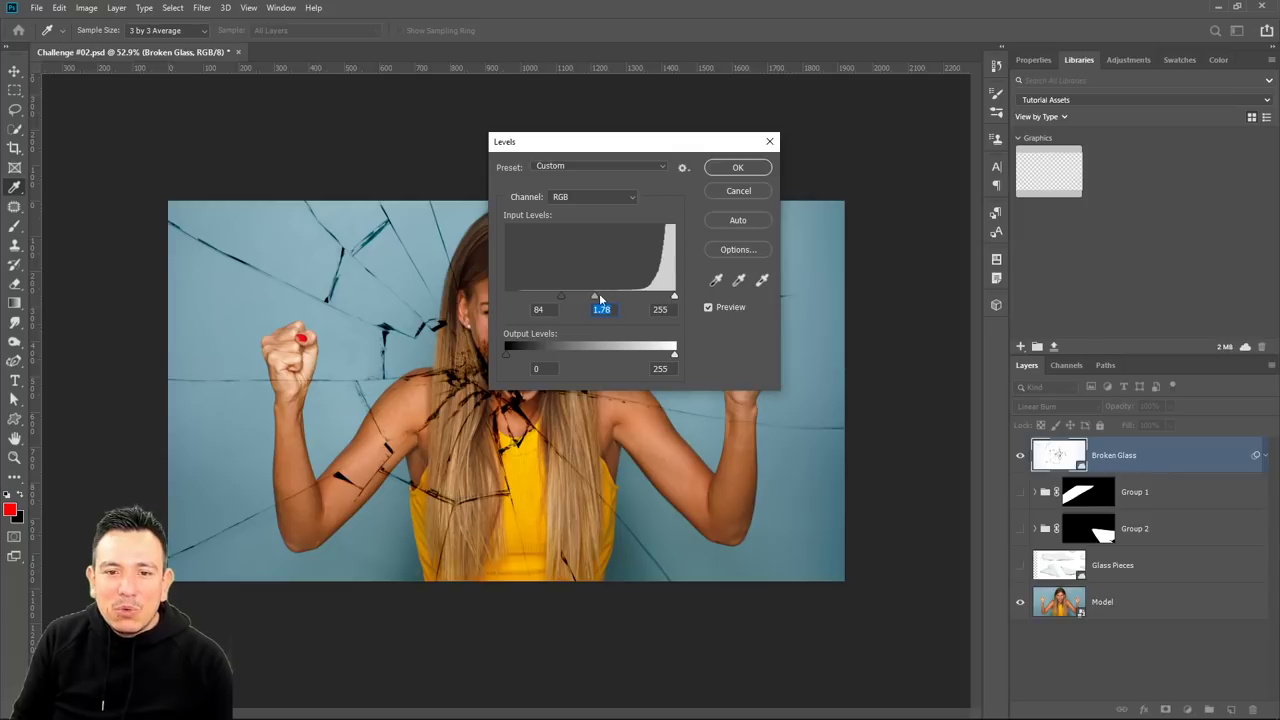
{"action": "left_click", "coordinate": [735, 169]}
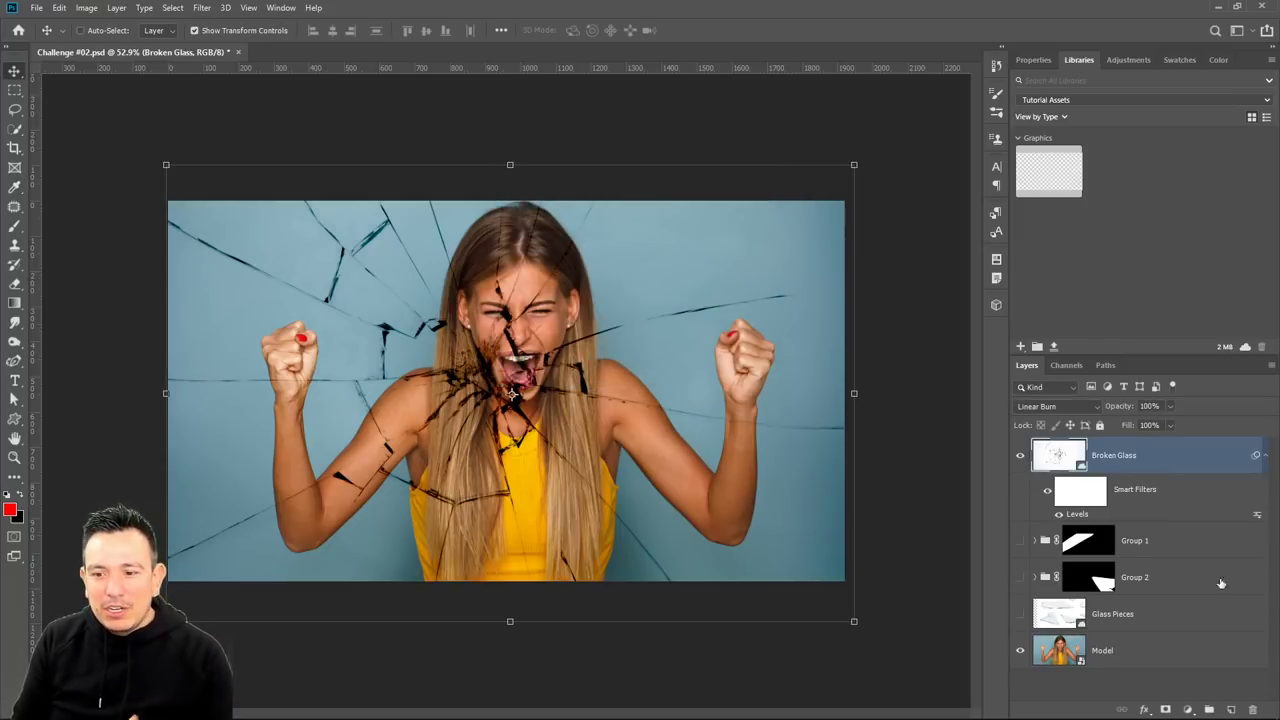
Select the woman on the Model layer using the Quick Selection tool's Select Subject option.
{"action": "left_click", "coordinate": [1128, 658]}
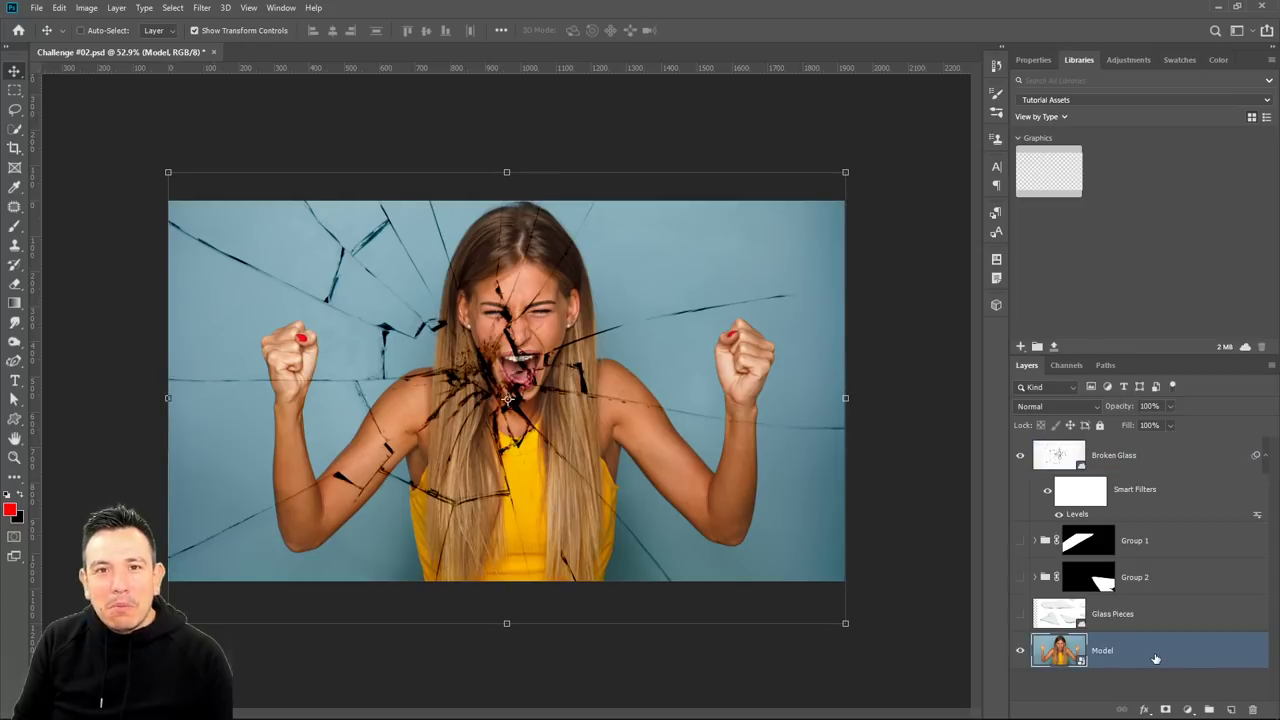
{"action": "left_click", "coordinate": [22, 130]}
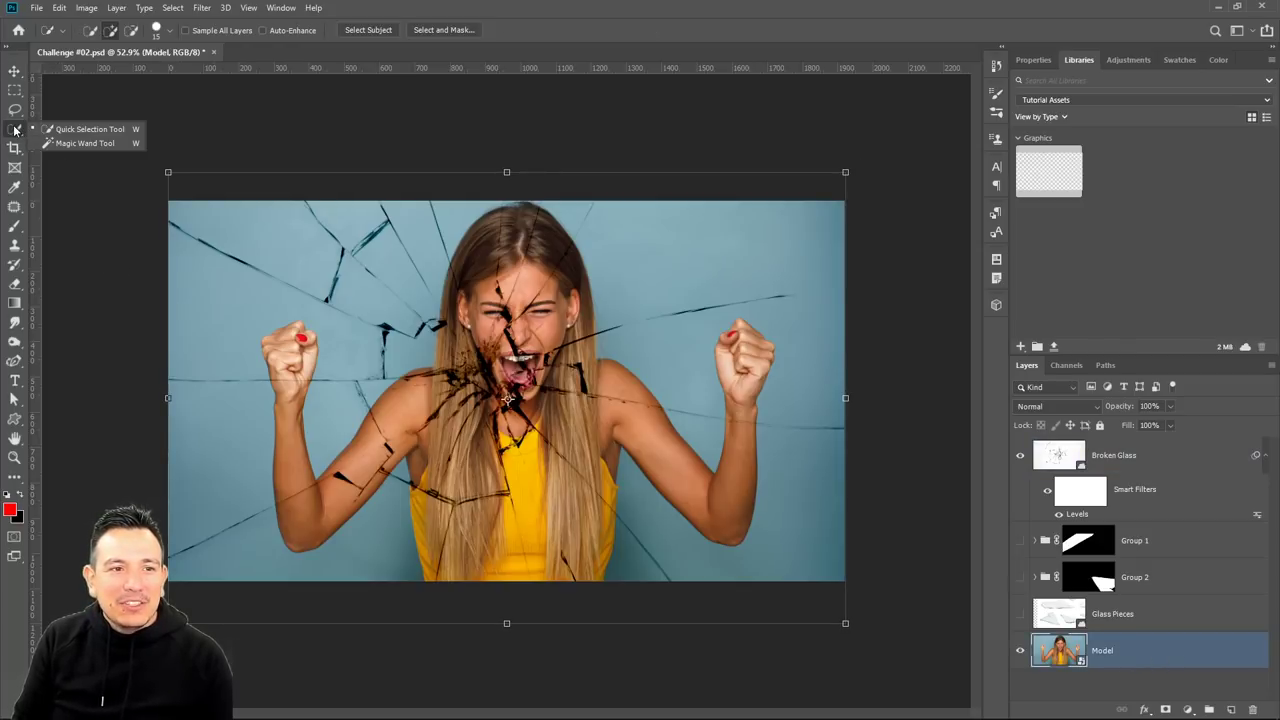
{"action": "left_click", "coordinate": [70, 130]}
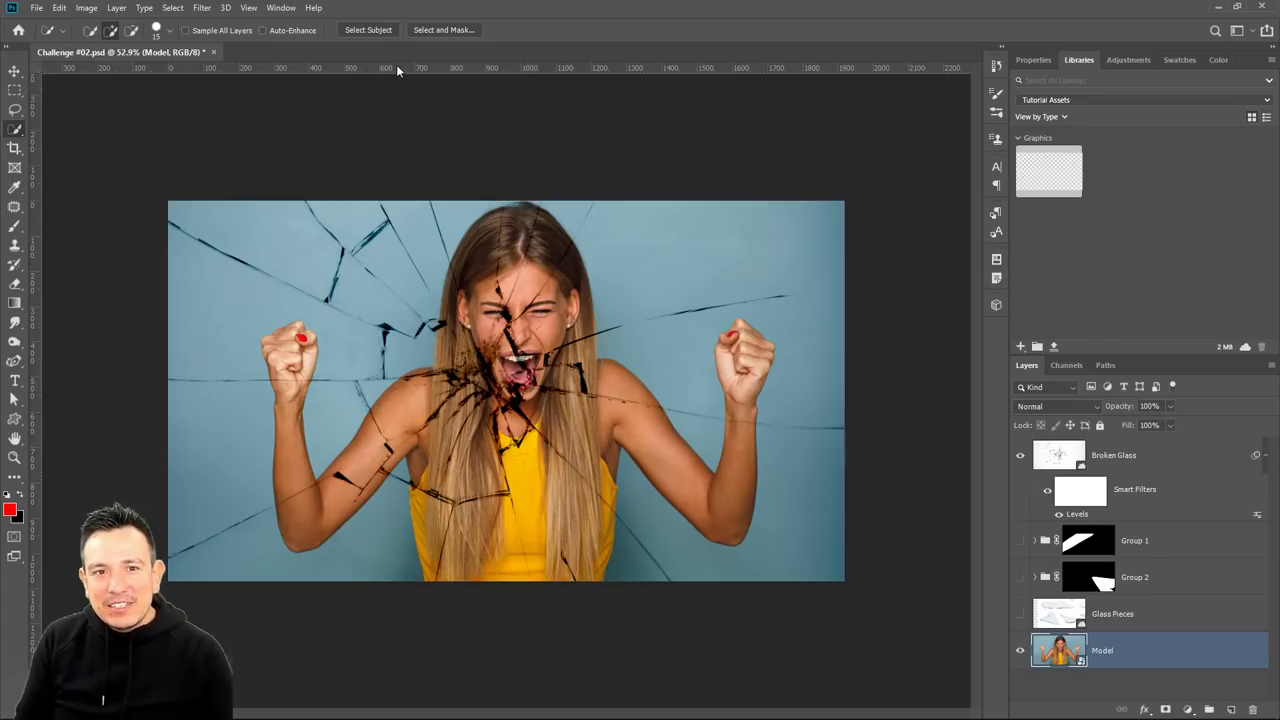
{"action": "left_click", "coordinate": [370, 33]}
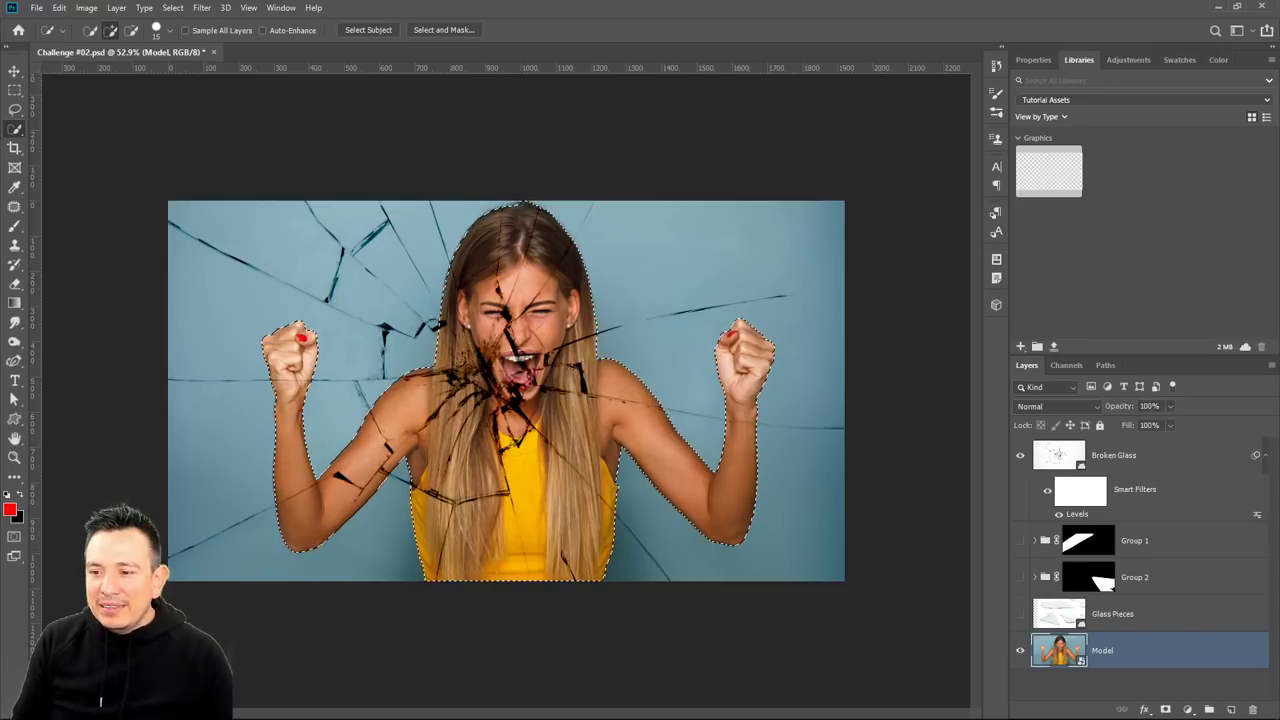
Add a layer mask to the Broken Glass layer from the subject selection and invert it to keep the cracks only behind the woman.
{"action": "left_click", "coordinate": [1240, 466]}
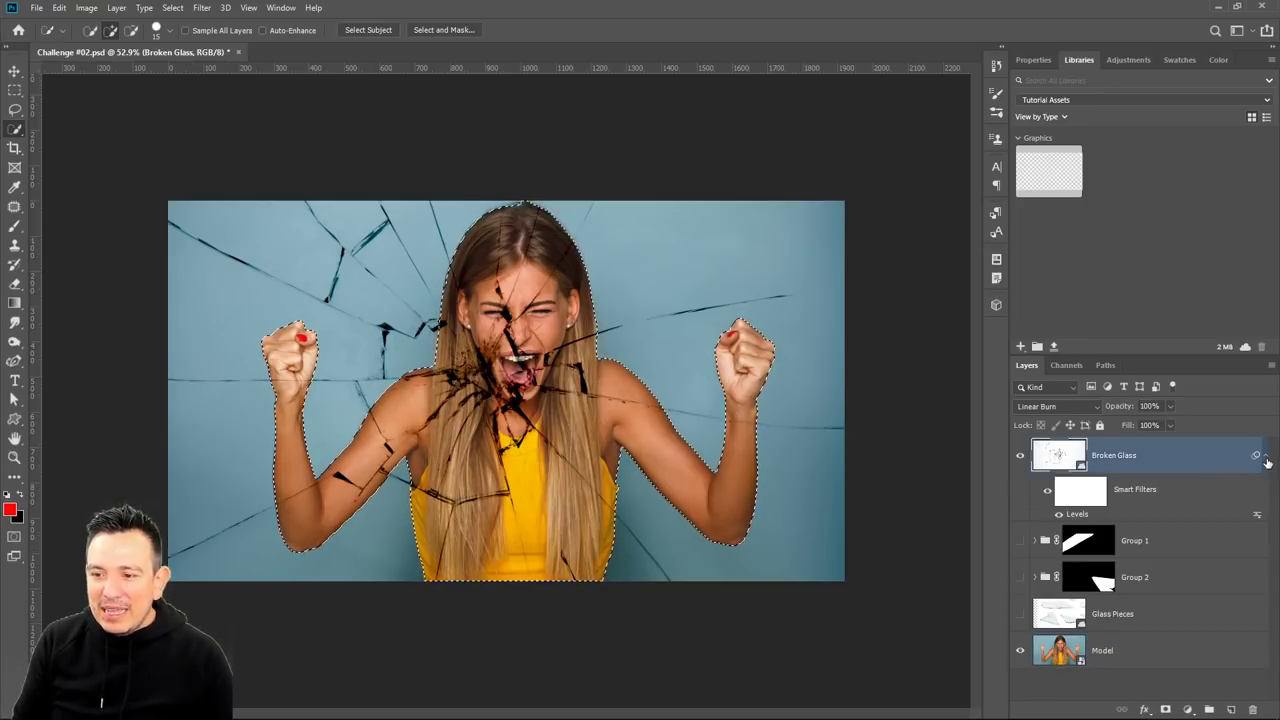
{"action": "left_click", "coordinate": [1266, 457]}
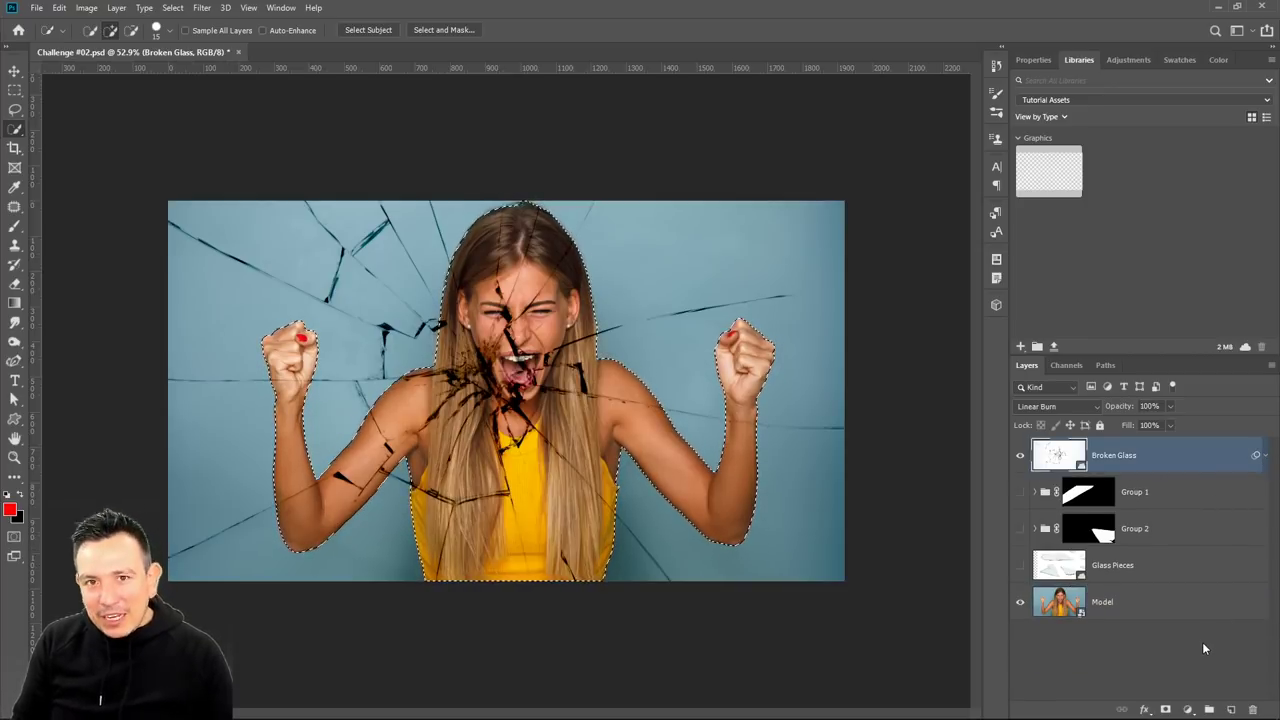
{"action": "left_click", "coordinate": [1166, 709]}
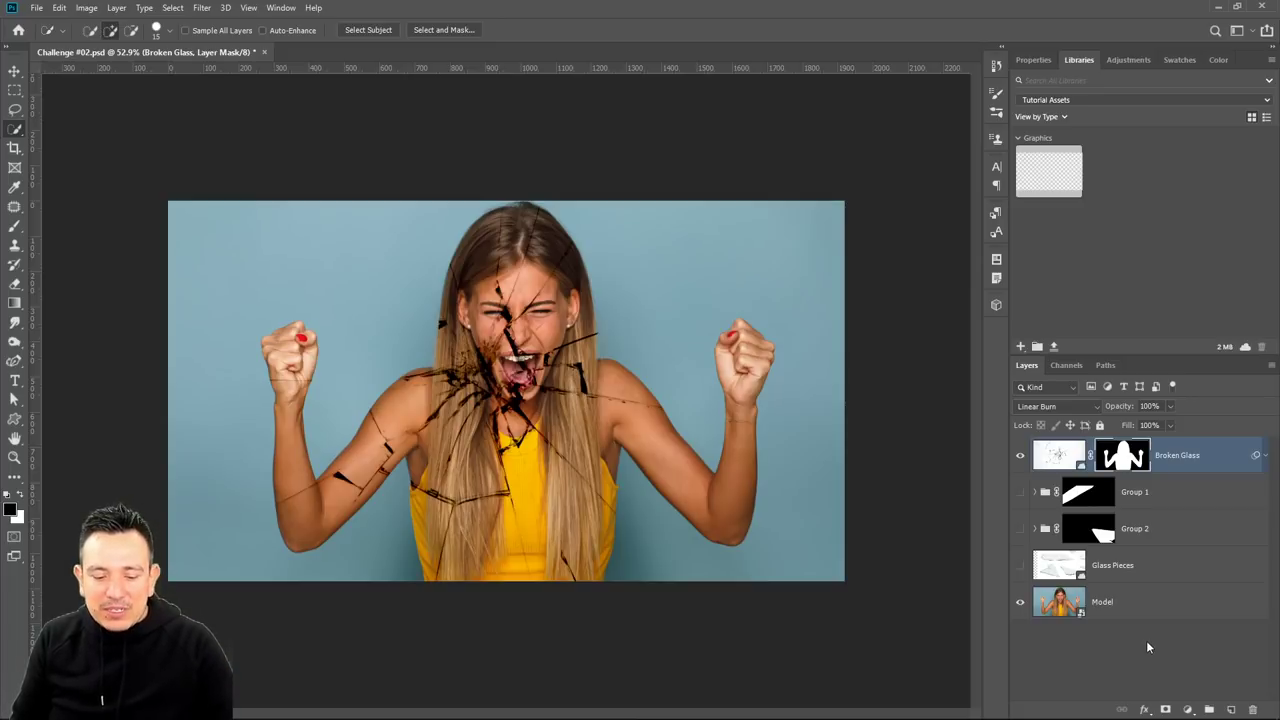
{"action": "left_click_drag", "start_coordinate": [1106, 446], "coordinate": [1122, 458]}
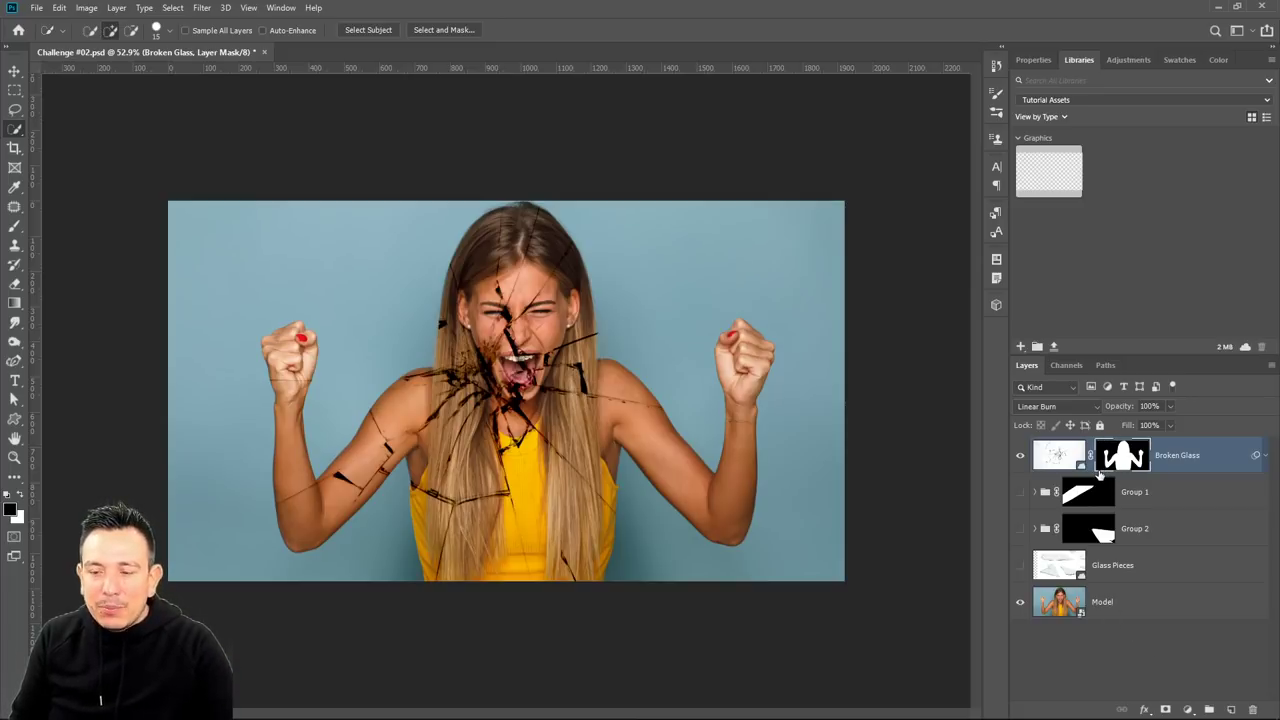
{"action": "key", "text": "ctrl+i"}
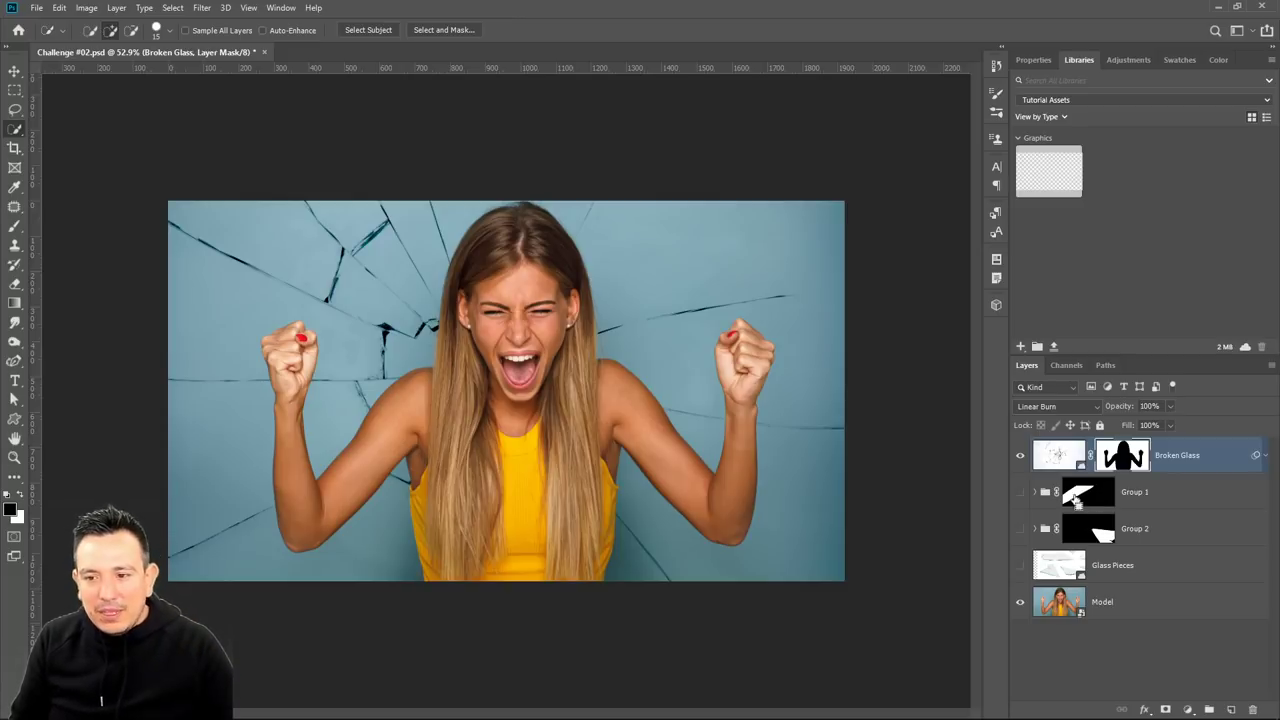
Undo the inverted mask and add a layer mask to the Broken Glass layer that directly hides the subject selection.
{"action": "key", "text": "ctrl+z"}
{"action": "key", "text": "ctrl+z"}
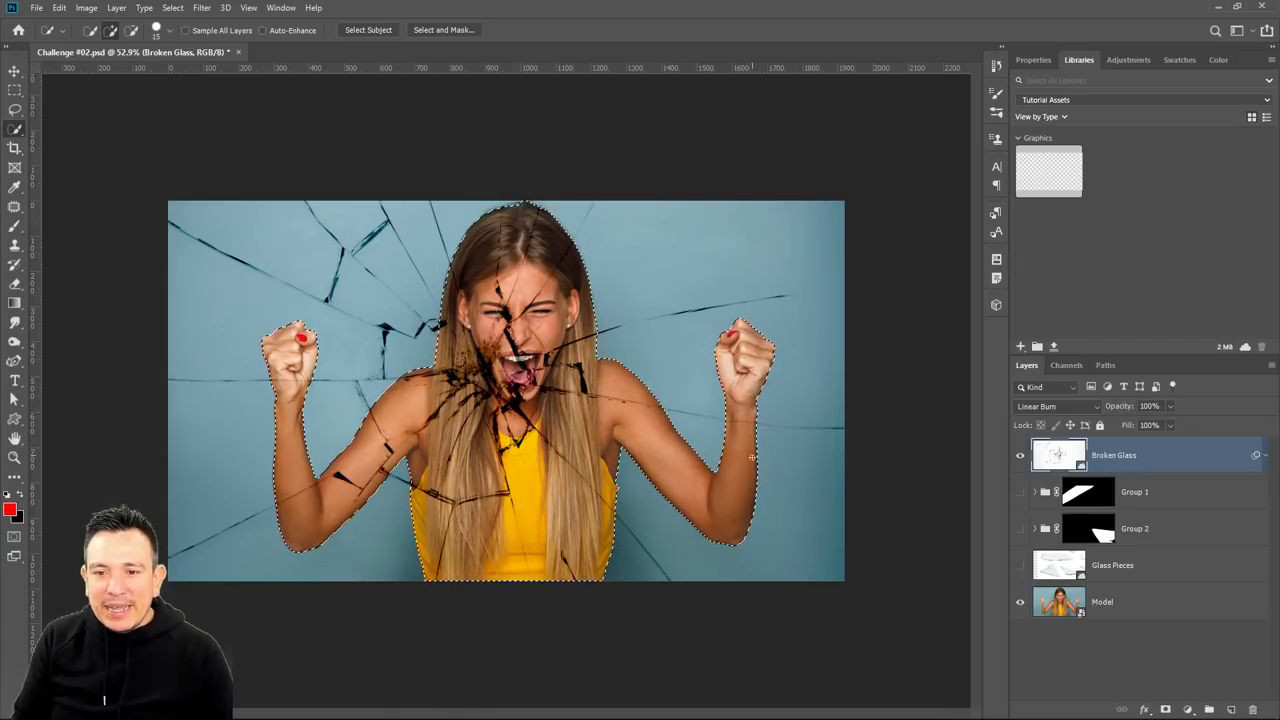
{"action": "key", "text": "alt"}
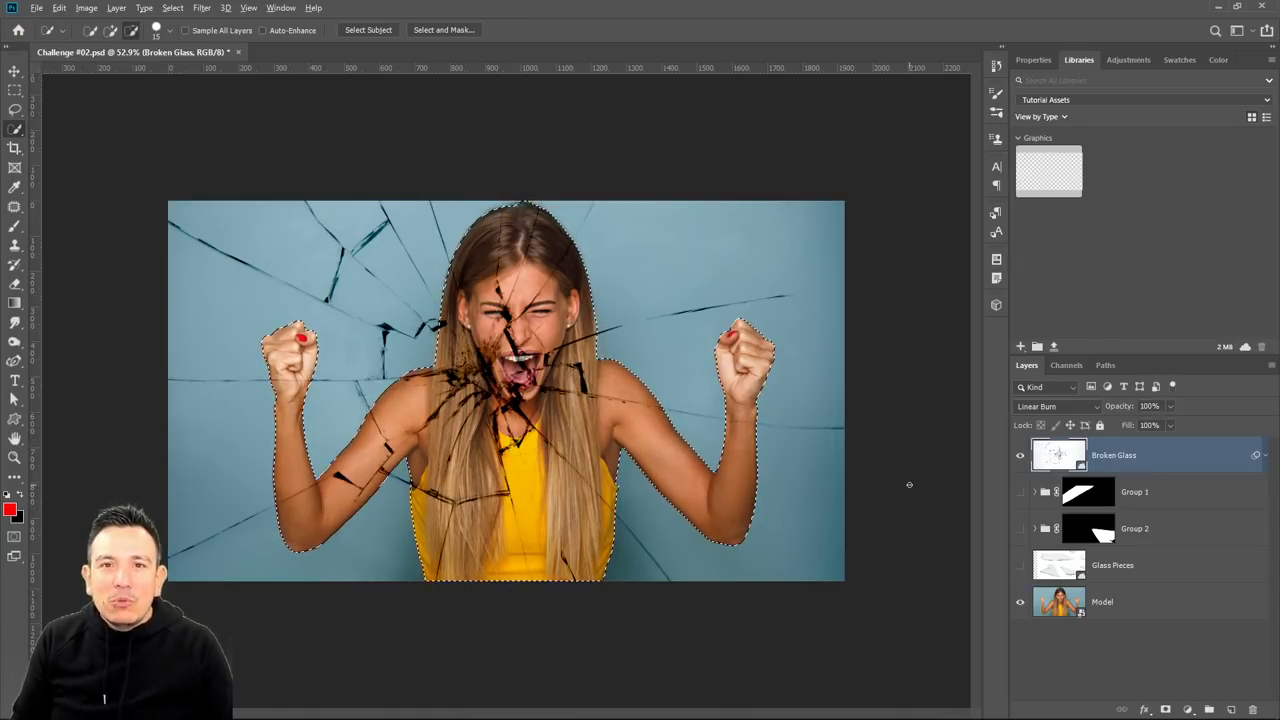
{"action": "left_click", "coordinate": [1165, 710]}
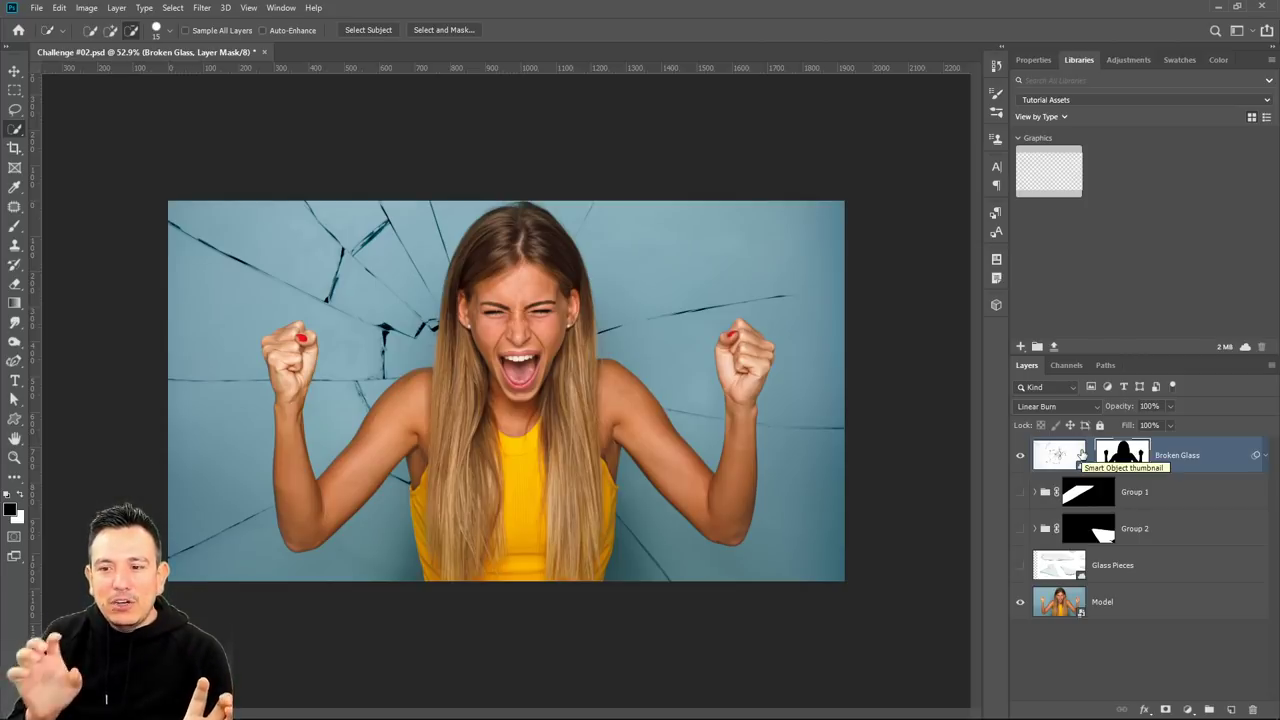
Unlink the Broken Glass layer from its mask, then reposition the cracks and scale them to 271.83% behind the woman.
{"action": "left_click", "coordinate": [1070, 458]}
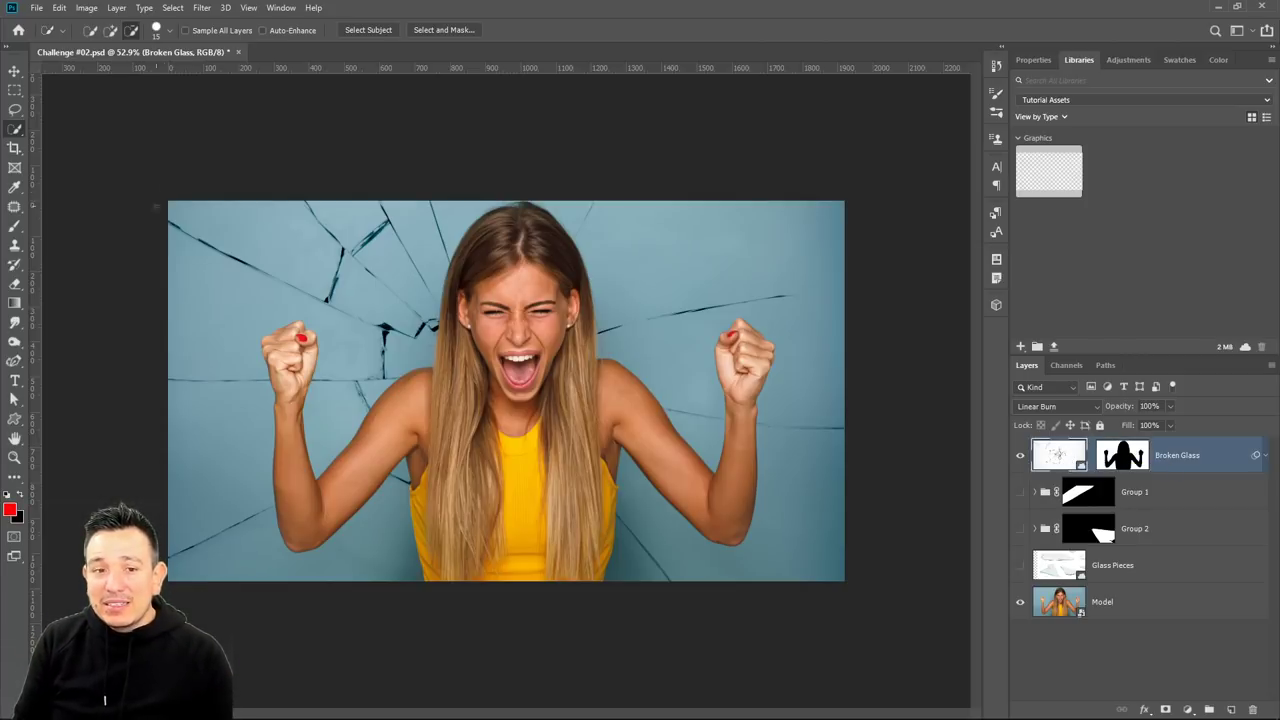
{"action": "left_click", "coordinate": [15, 70]}
{"action": "left_click_drag", "start_coordinate": [338, 316], "coordinate": [733, 248]}
{"action": "left_click", "coordinate": [869, 229]}
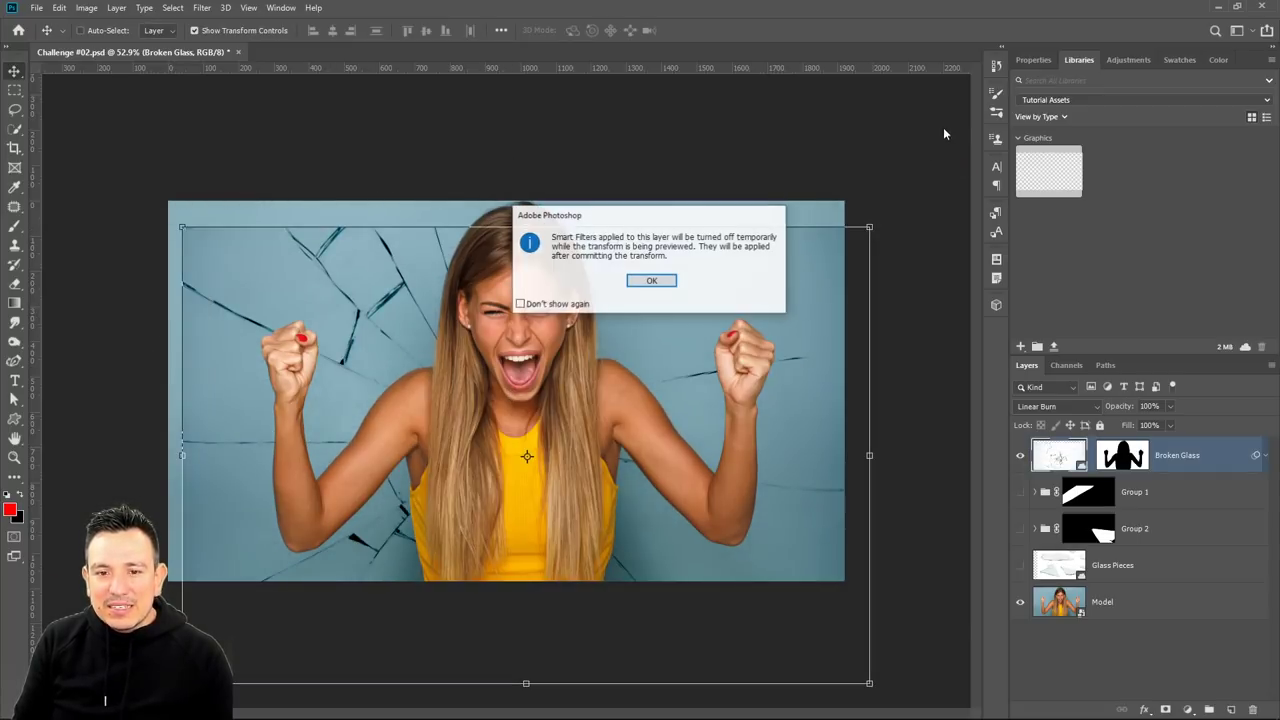
{"action": "left_click", "coordinate": [654, 281]}
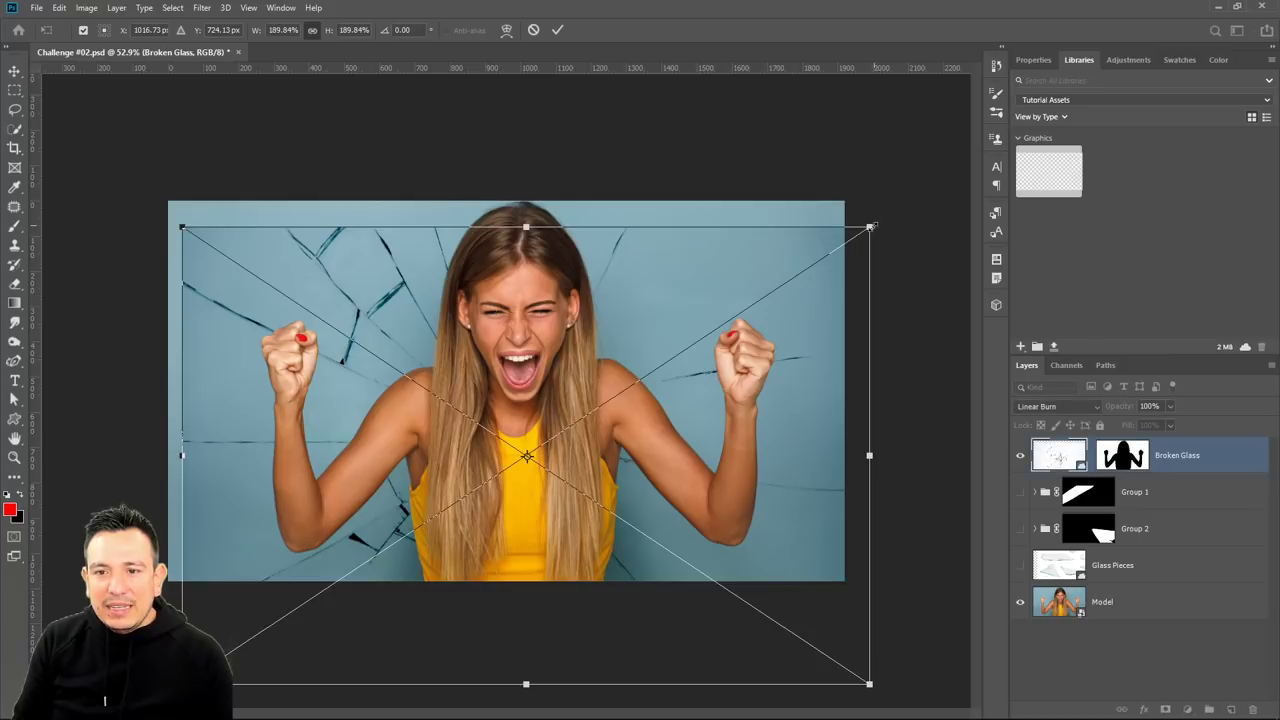
{"action": "left_click_drag", "start_coordinate": [869, 227], "coordinate": [1000, 140]}
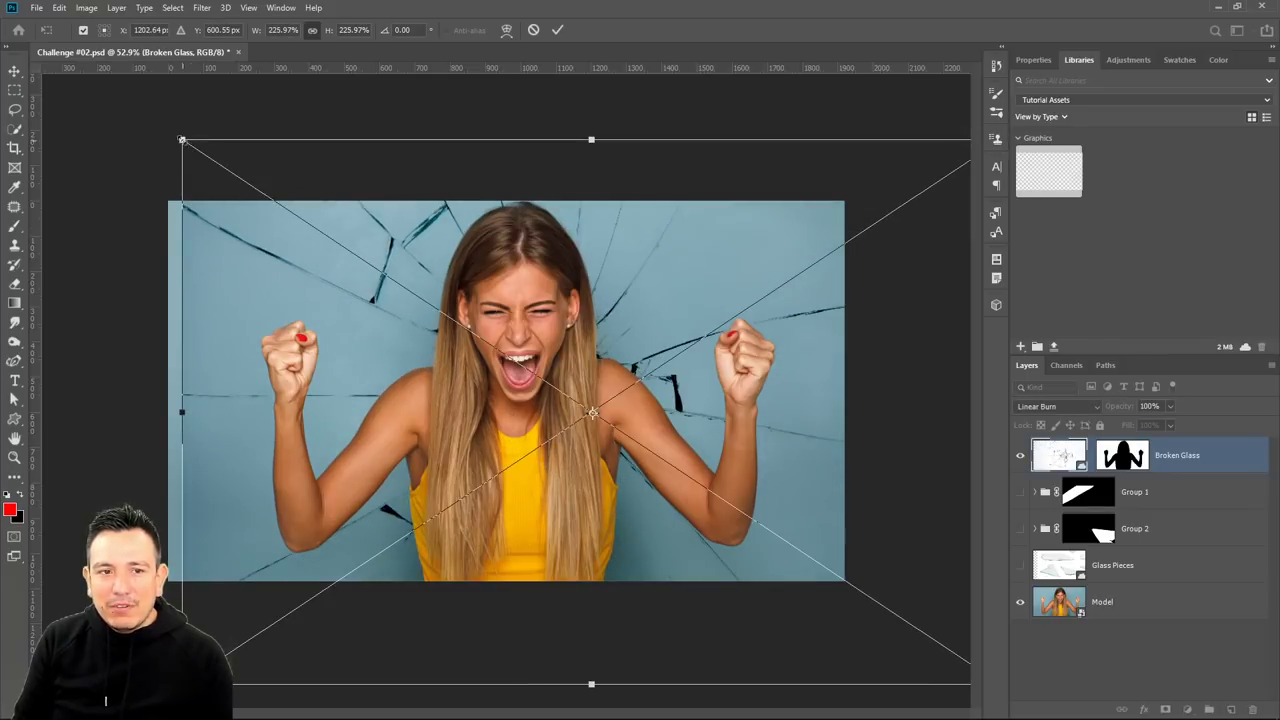
{"action": "left_click_drag", "start_coordinate": [181, 139], "coordinate": [49, 28]}
{"action": "left_click_drag", "start_coordinate": [294, 256], "coordinate": [308, 254]}
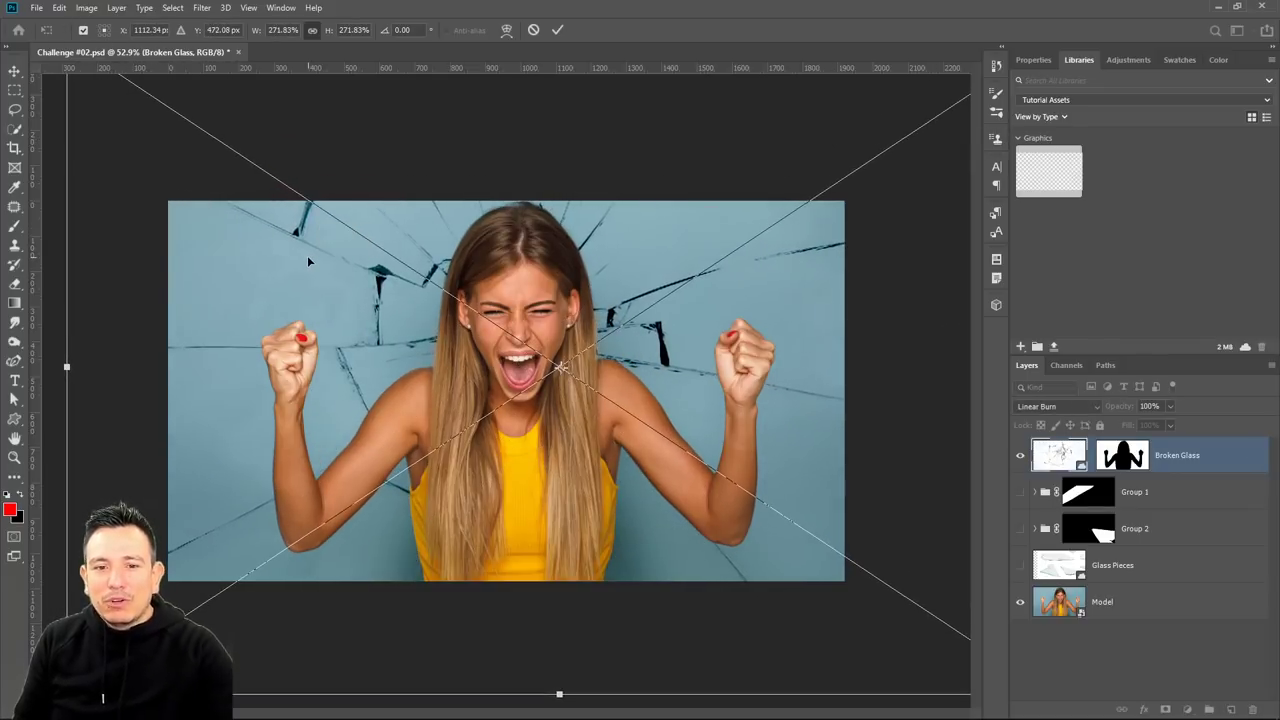
{"action": "key", "text": "Return"}
Show both shard groups and duplicate Group 1, scaling the copy to 69.73% and rotating it into place between the woman's face and her red-nailed right-hand fist.
{"action": "left_click", "coordinate": [1021, 492]}
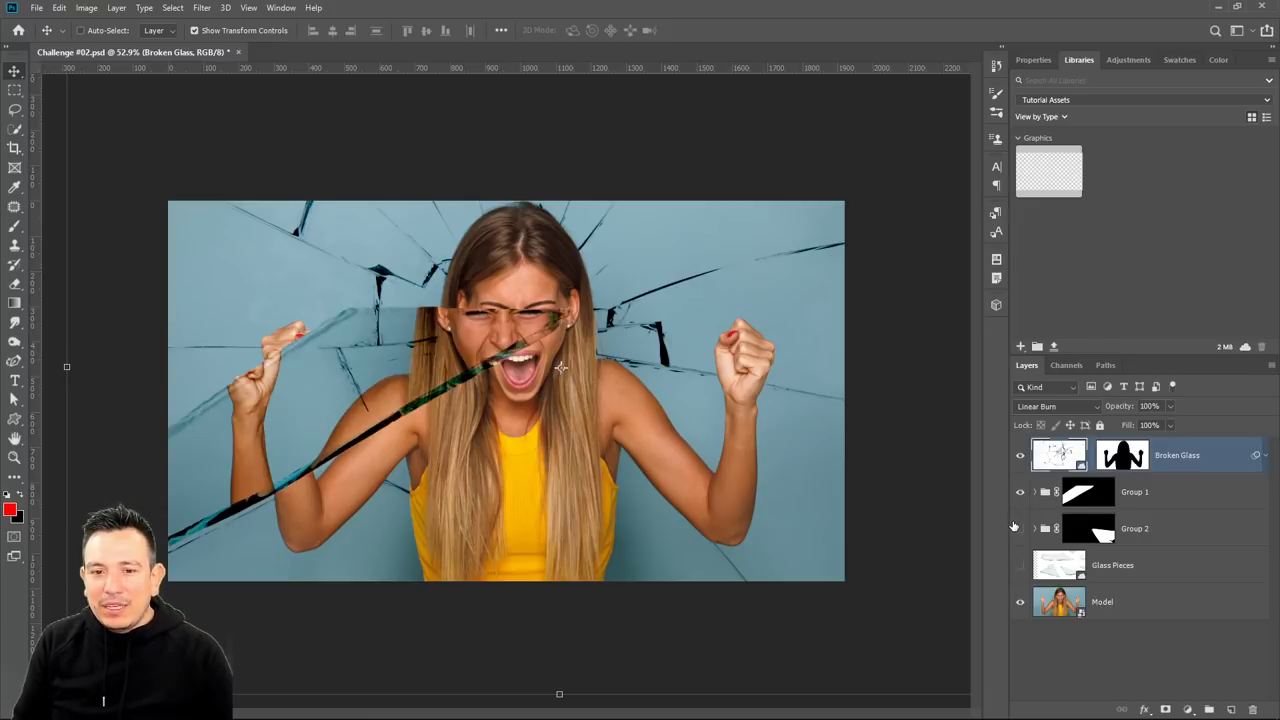
{"action": "left_click", "coordinate": [1017, 528]}
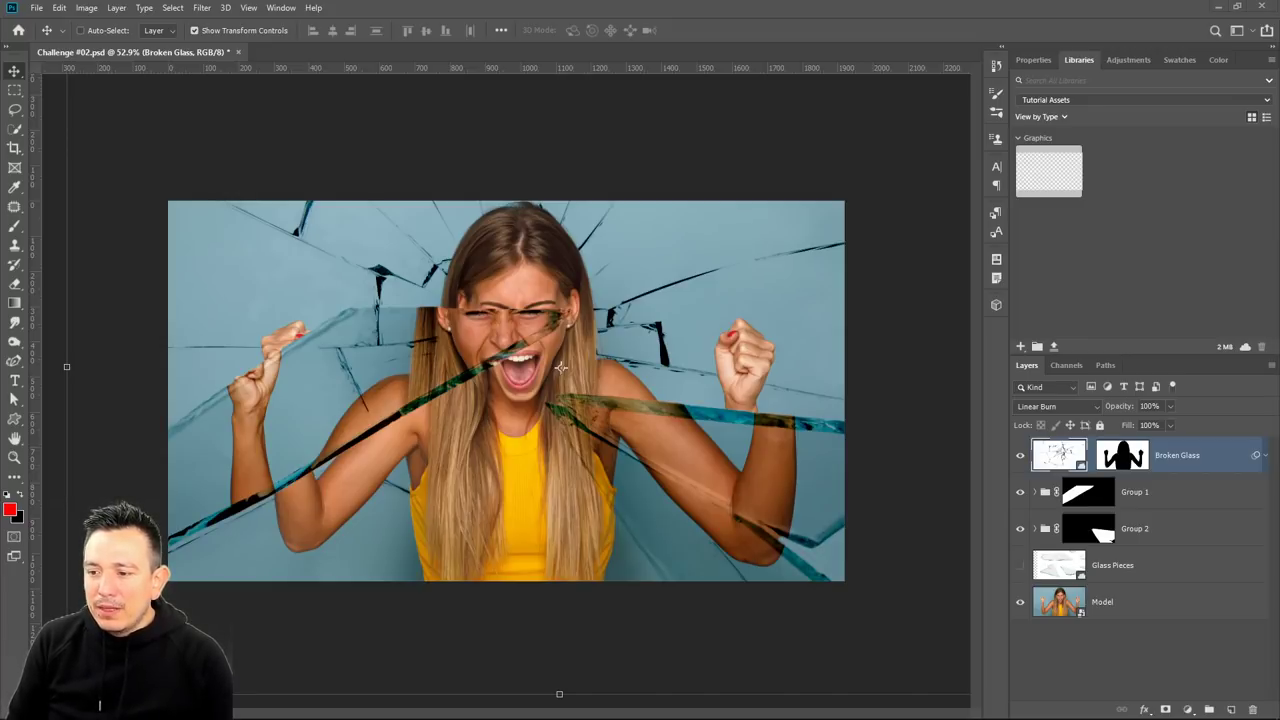
{"action": "left_click", "coordinate": [1152, 496]}
{"action": "key", "text": "ctrl+j"}
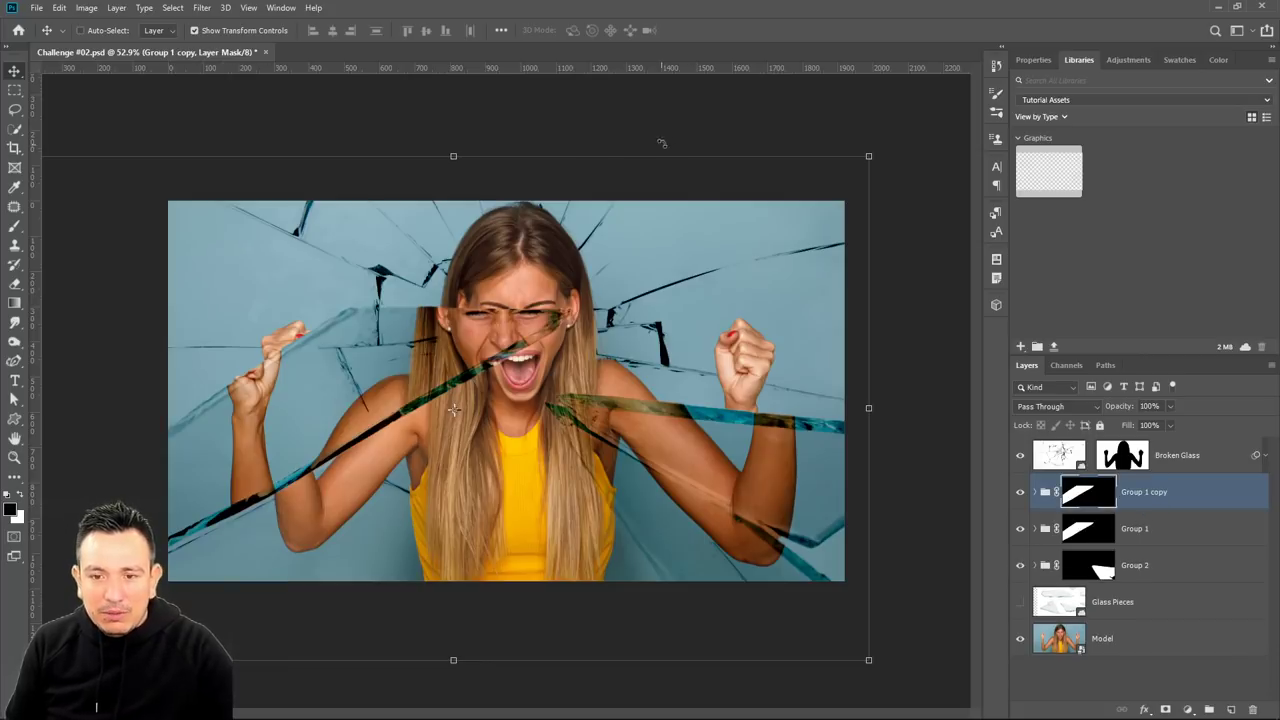
{"action": "left_click_drag", "start_coordinate": [871, 156], "coordinate": [617, 309]}
{"action": "left_click_drag", "start_coordinate": [531, 367], "coordinate": [943, 148]}
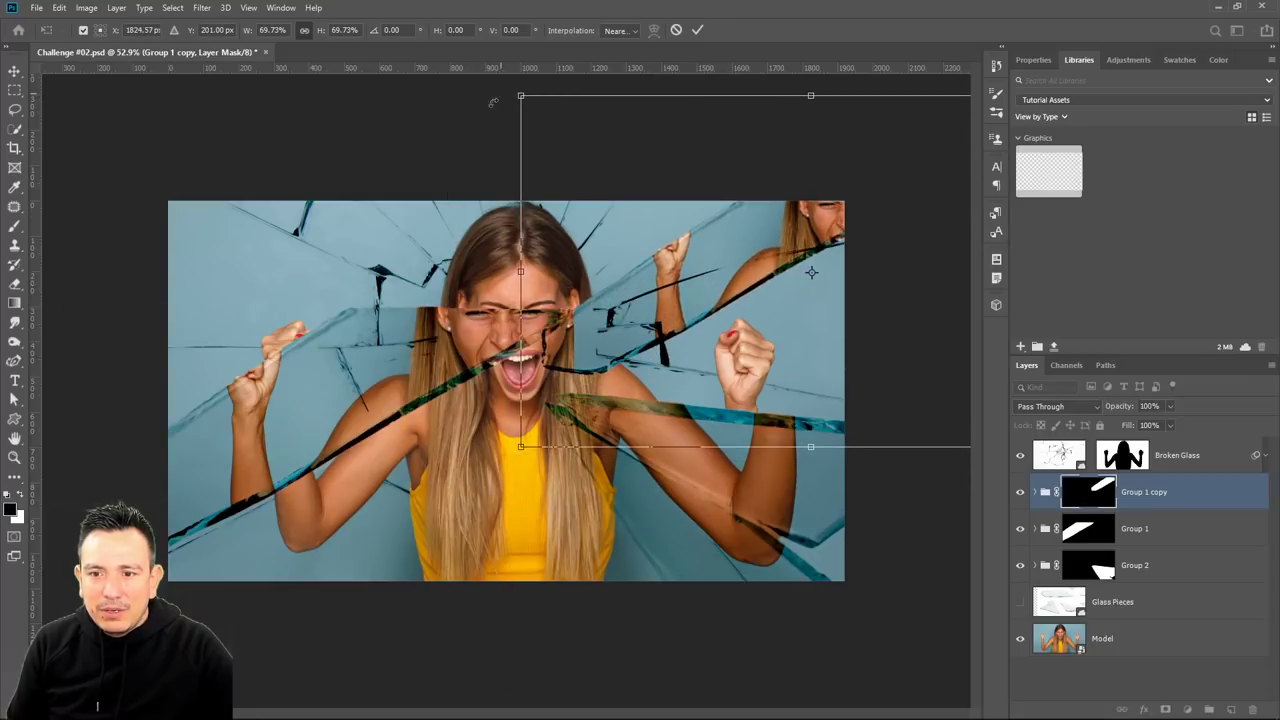
{"action": "left_click_drag", "start_coordinate": [493, 102], "coordinate": [950, 370]}
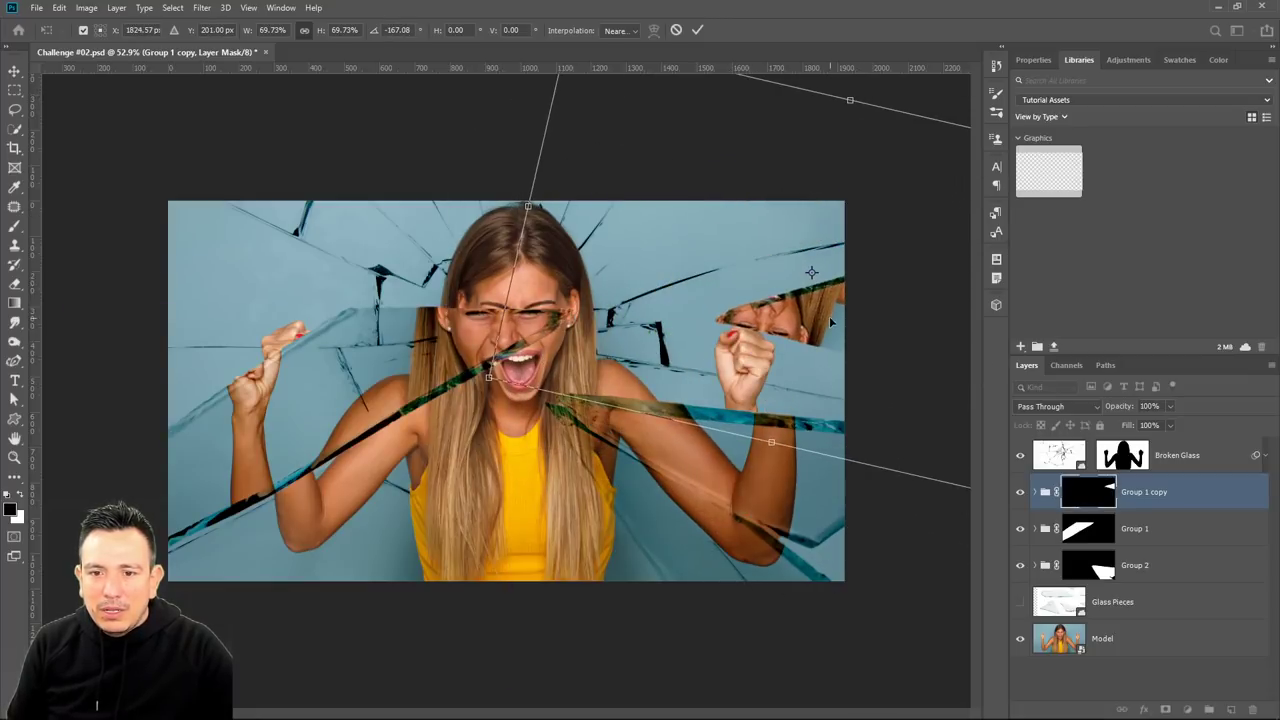
{"action": "left_click_drag", "start_coordinate": [830, 322], "coordinate": [722, 330]}
{"action": "key", "text": "Return"}
Move the Broken Glass layer beneath all the shard groups, directly above the Glass Pieces layer.
{"action": "left_click", "coordinate": [1060, 458]}
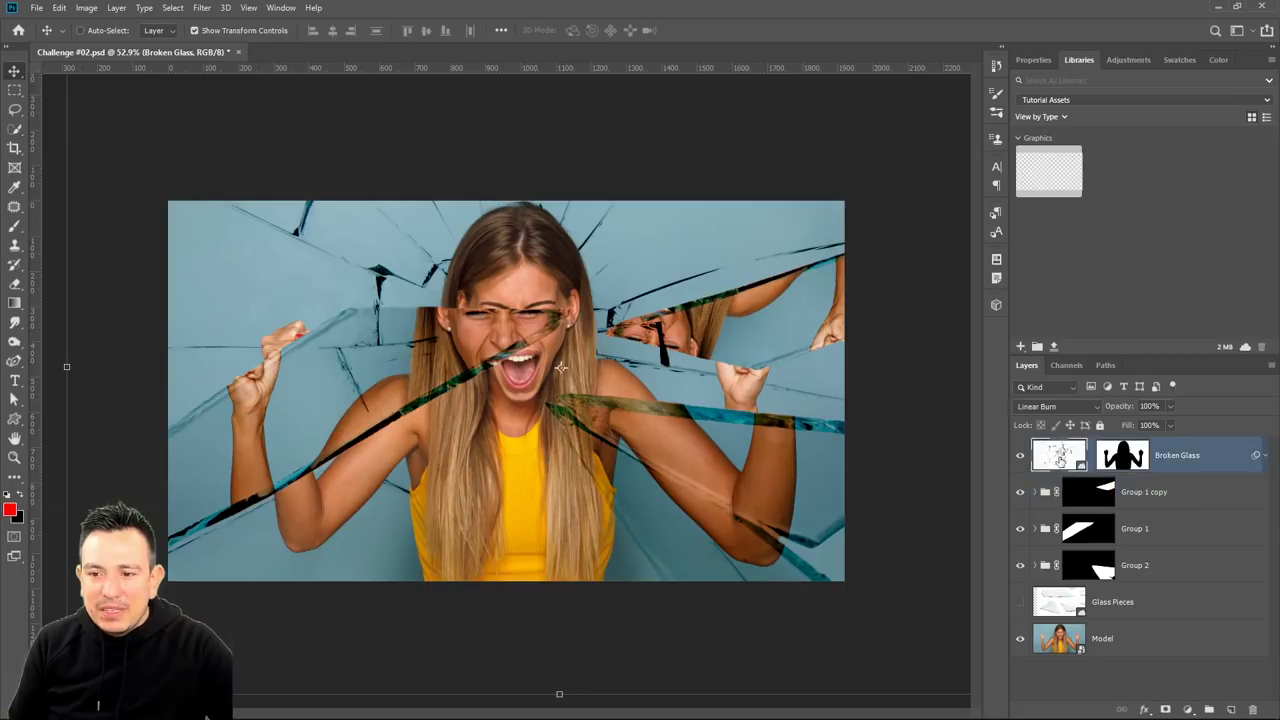
{"action": "left_click_drag", "start_coordinate": [1055, 458], "coordinate": [1062, 582]}
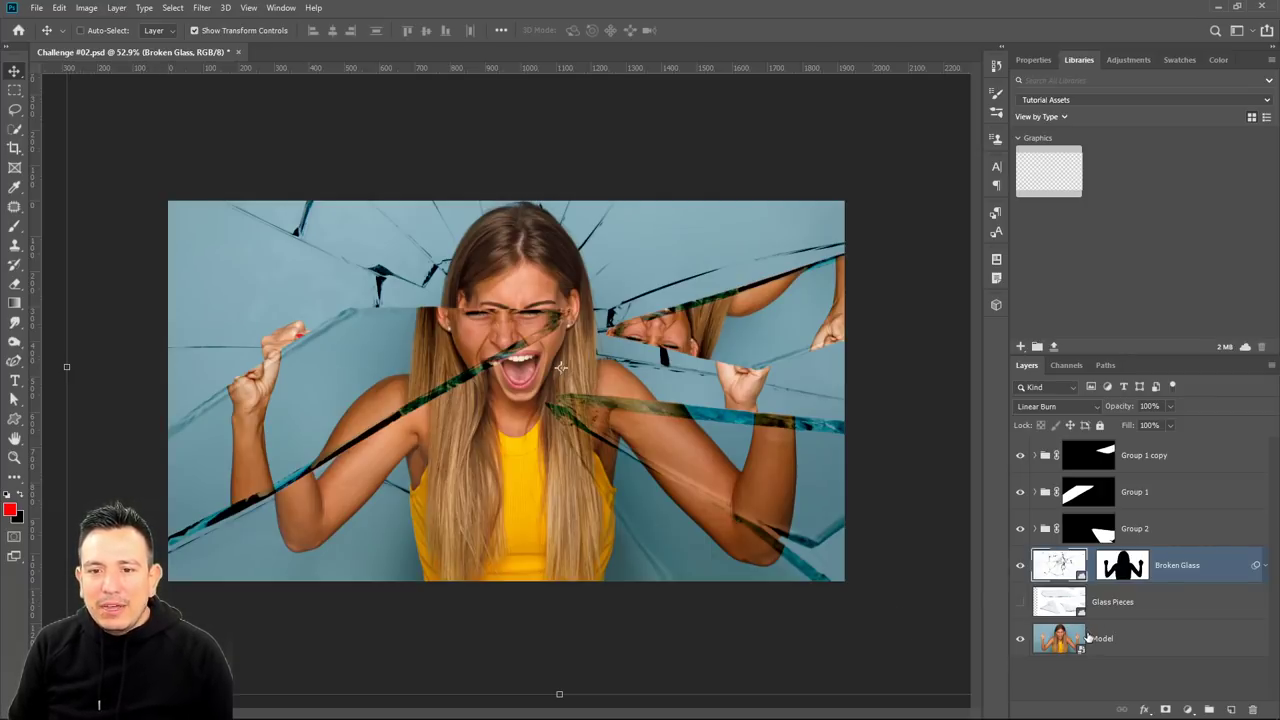
{"action": "left_click", "coordinate": [1020, 456]}
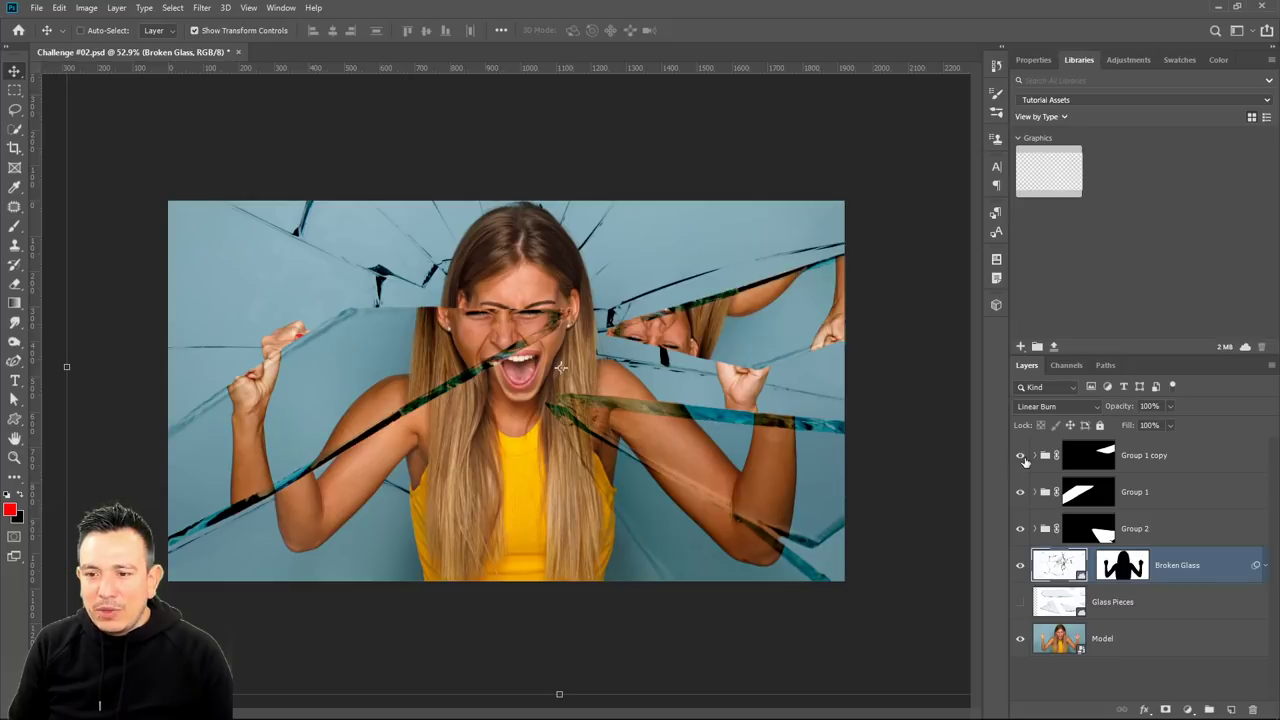
Replace the upside-down photo inside Group 1 copy with a fresh duplicate of the Model layer and enlarge that duplicate proportionally.
{"action": "left_click", "coordinate": [1034, 456]}
{"action": "left_click_drag", "start_coordinate": [1096, 533], "coordinate": [1136, 508]}
{"action": "left_click", "coordinate": [1107, 688]}
{"action": "key", "text": "ctrl+j"}
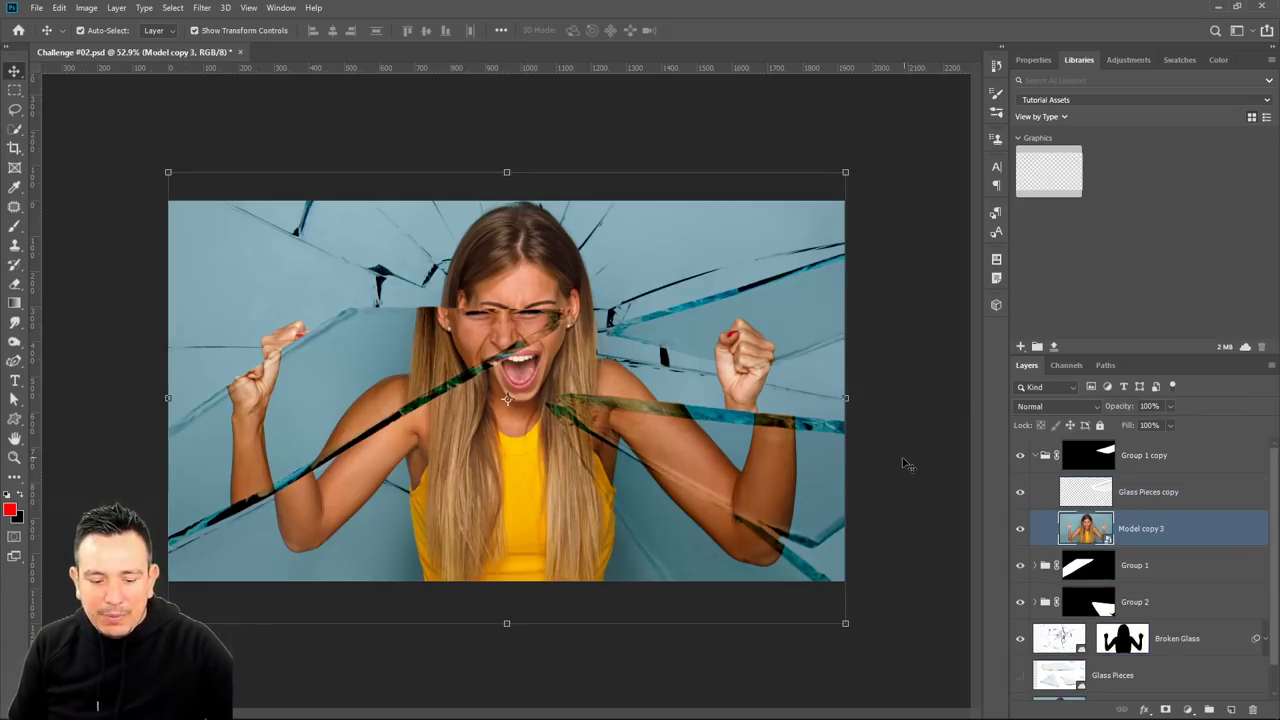
{"action": "key", "text": "ctrl+t"}
{"action": "left_click_drag", "start_coordinate": [845, 172], "coordinate": [964, 92]}
{"action": "key", "text": "Return"}
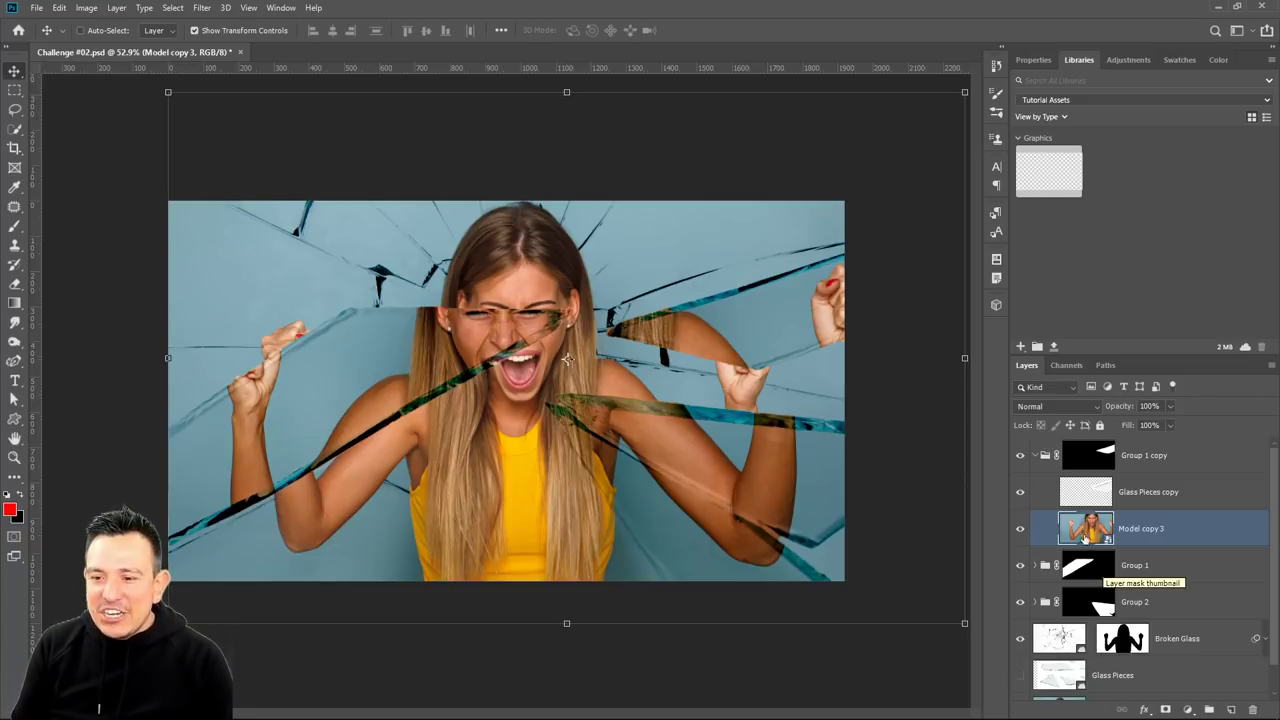
Open the Model copy 3 smart object's contents and place the "Portrait of handsome young man" image from the Downloads library.
{"action": "double_click", "coordinate": [1087, 528]}
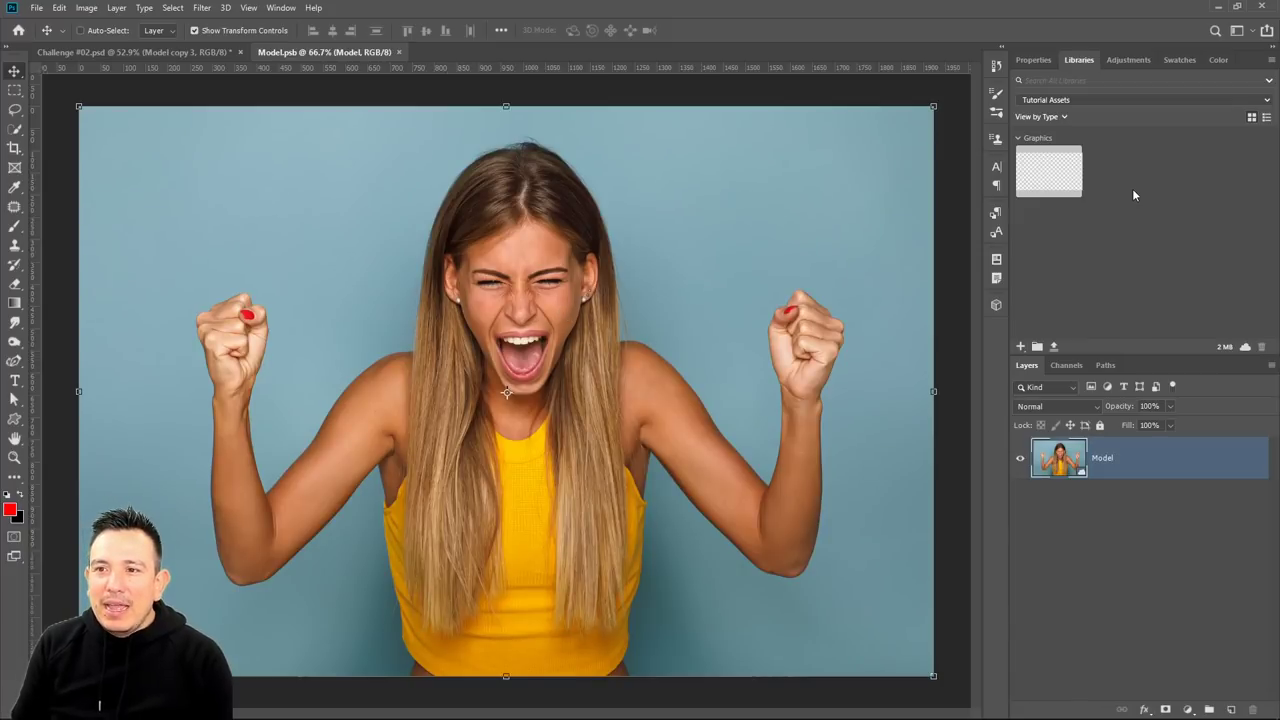
{"action": "left_click", "coordinate": [1108, 100]}
{"action": "left_click", "coordinate": [1091, 157]}
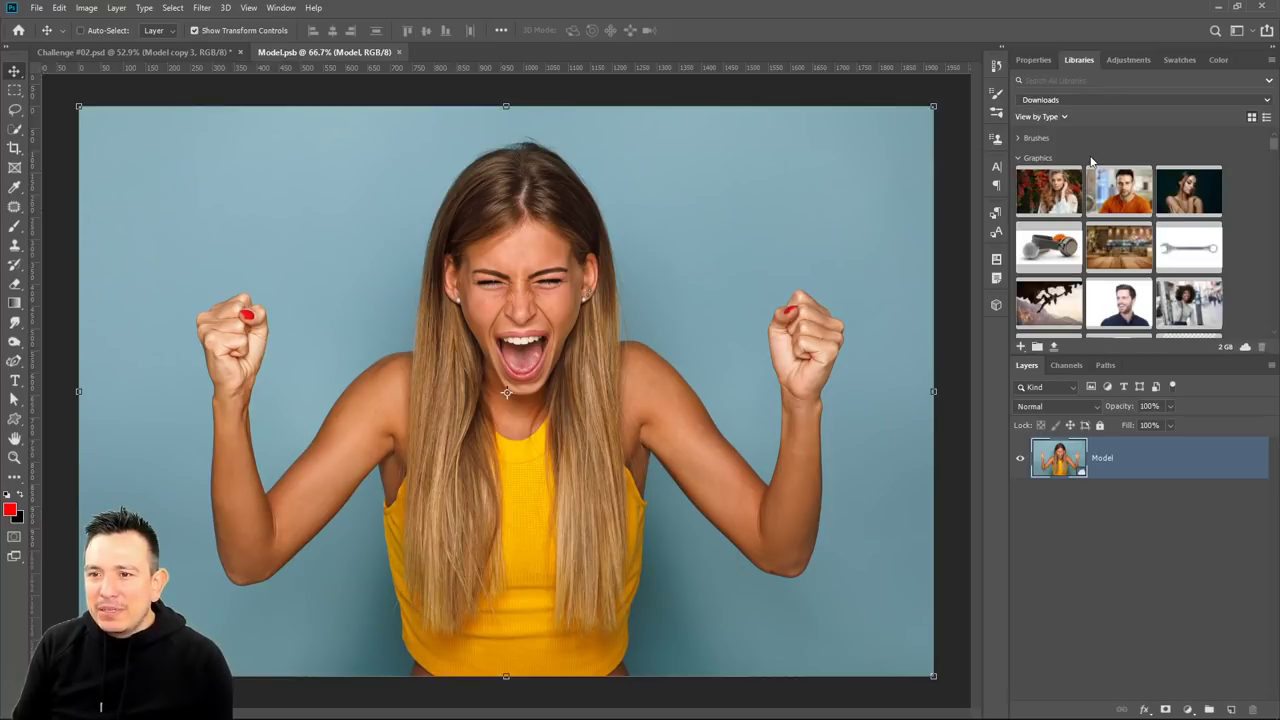
{"action": "left_click_drag", "start_coordinate": [1120, 192], "coordinate": [576, 421]}
Scale the placed portrait to 152.91% and position it so it covers the whole smart object canvas.
{"action": "left_click_drag", "start_coordinate": [270, 222], "coordinate": [71, 100]}
{"action": "left_click_drag", "start_coordinate": [599, 360], "coordinate": [599, 407]}
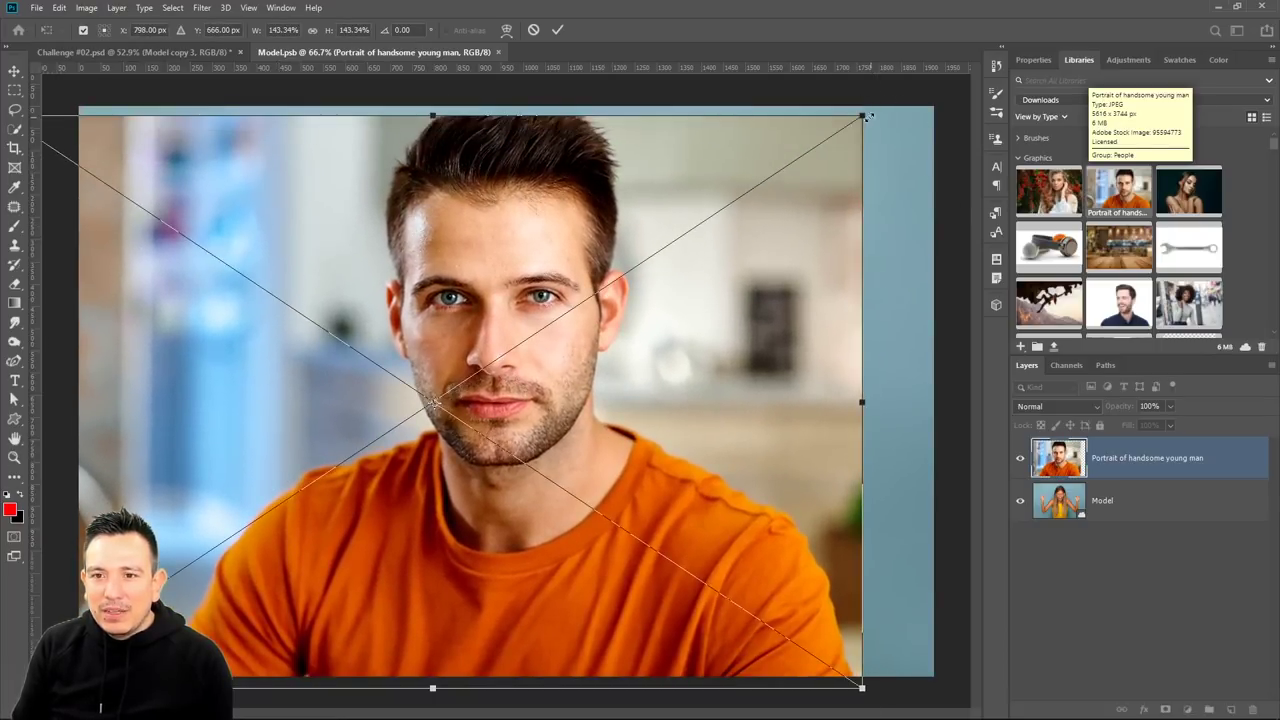
{"action": "left_click_drag", "start_coordinate": [869, 117], "coordinate": [925, 85]}
{"action": "left_click_drag", "start_coordinate": [786, 206], "coordinate": [722, 274]}
{"action": "left_click_drag", "start_coordinate": [923, 100], "coordinate": [859, 138]}
{"action": "left_click_drag", "start_coordinate": [778, 258], "coordinate": [841, 224]}
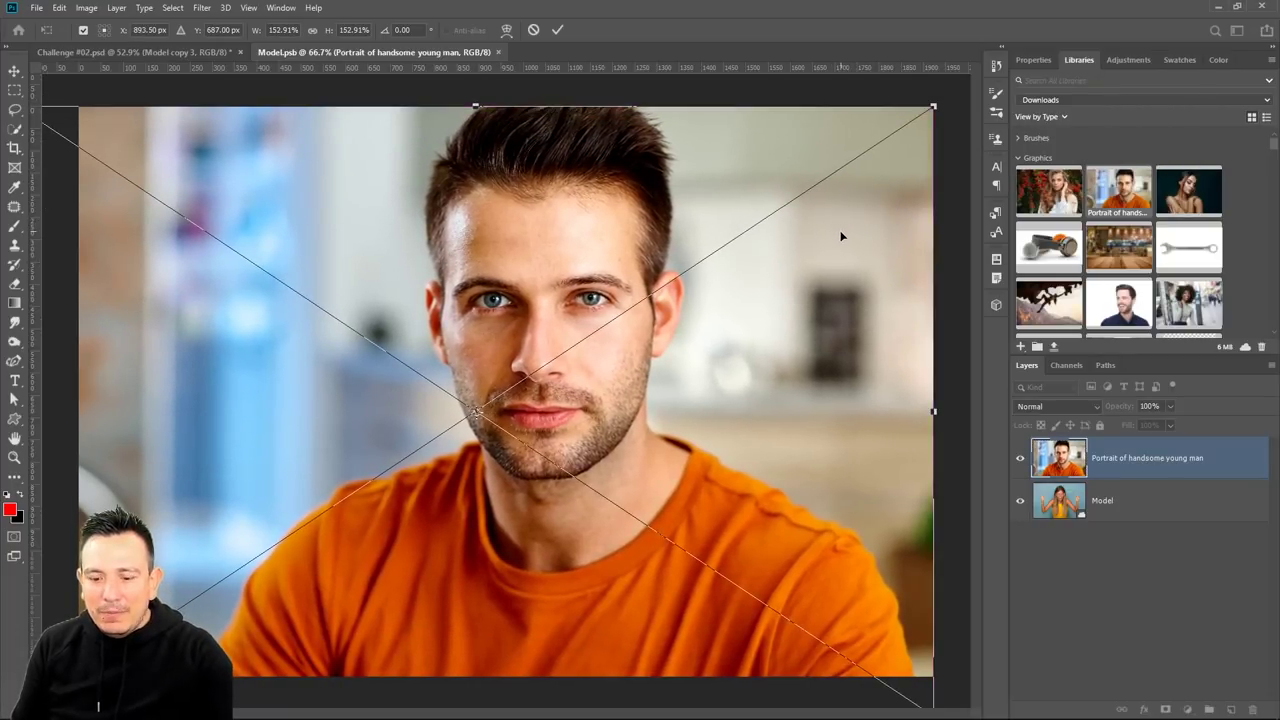
{"action": "key", "text": "Return"}
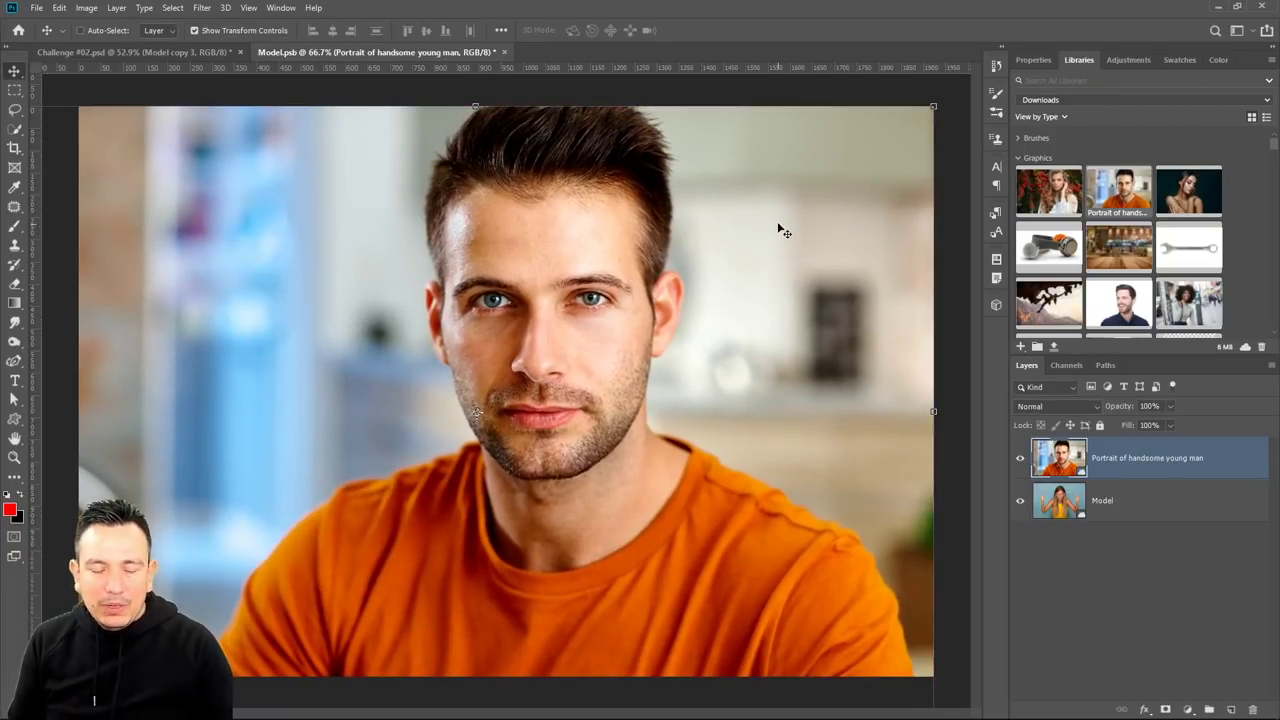
Save the smart object's contents and return to Challenge #02.psd to view the glass effect on the new portrait.
{"action": "key", "text": "ctrl+s"}
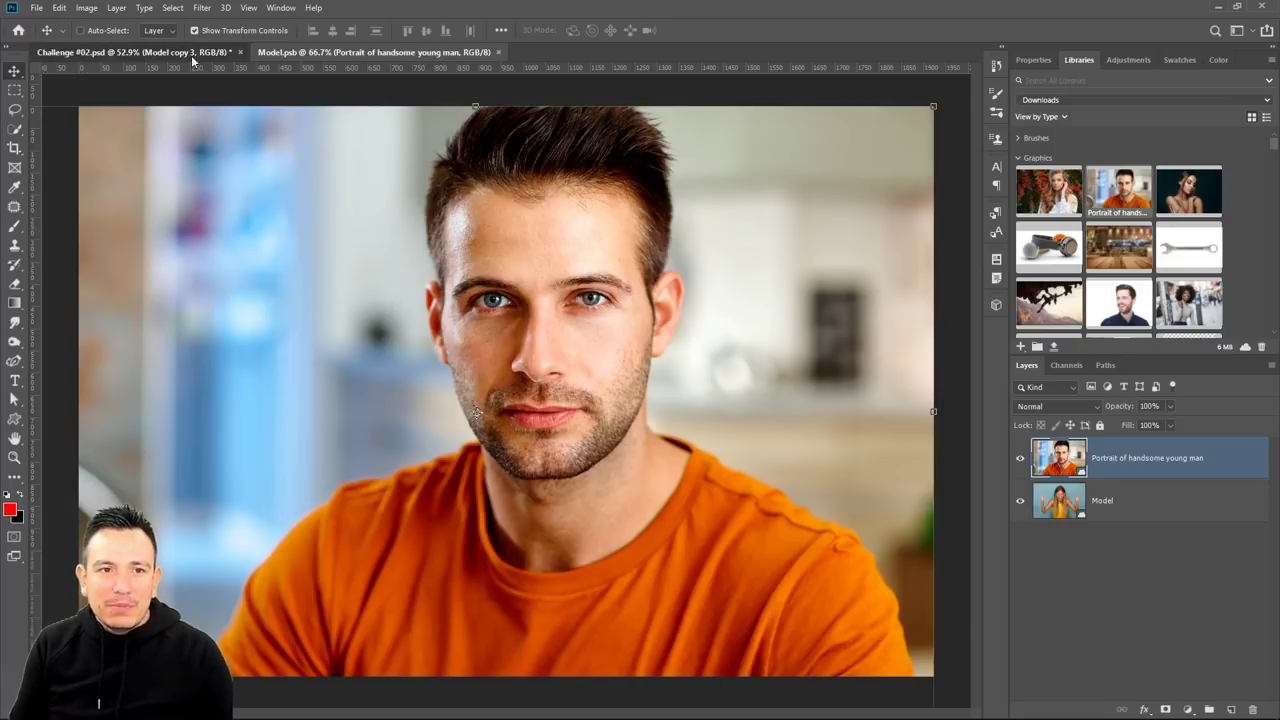
{"action": "left_click", "coordinate": [193, 52]}
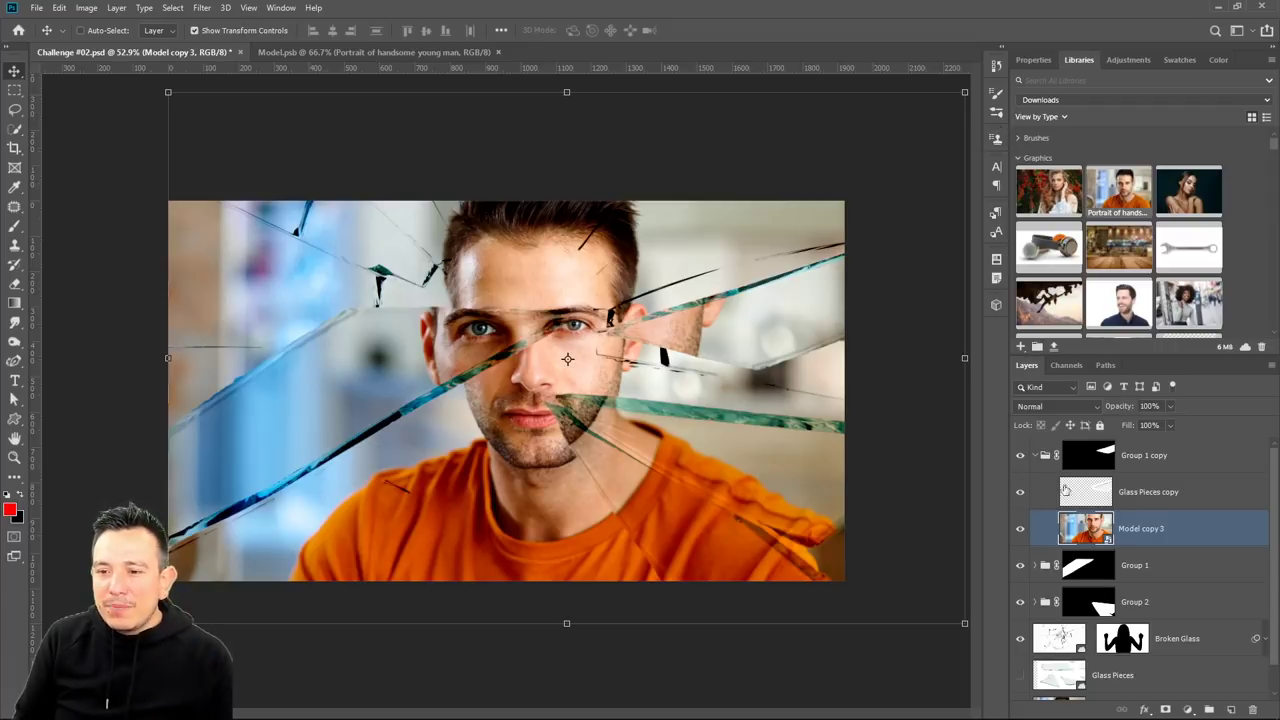
{"action": "left_click", "coordinate": [1120, 641]}
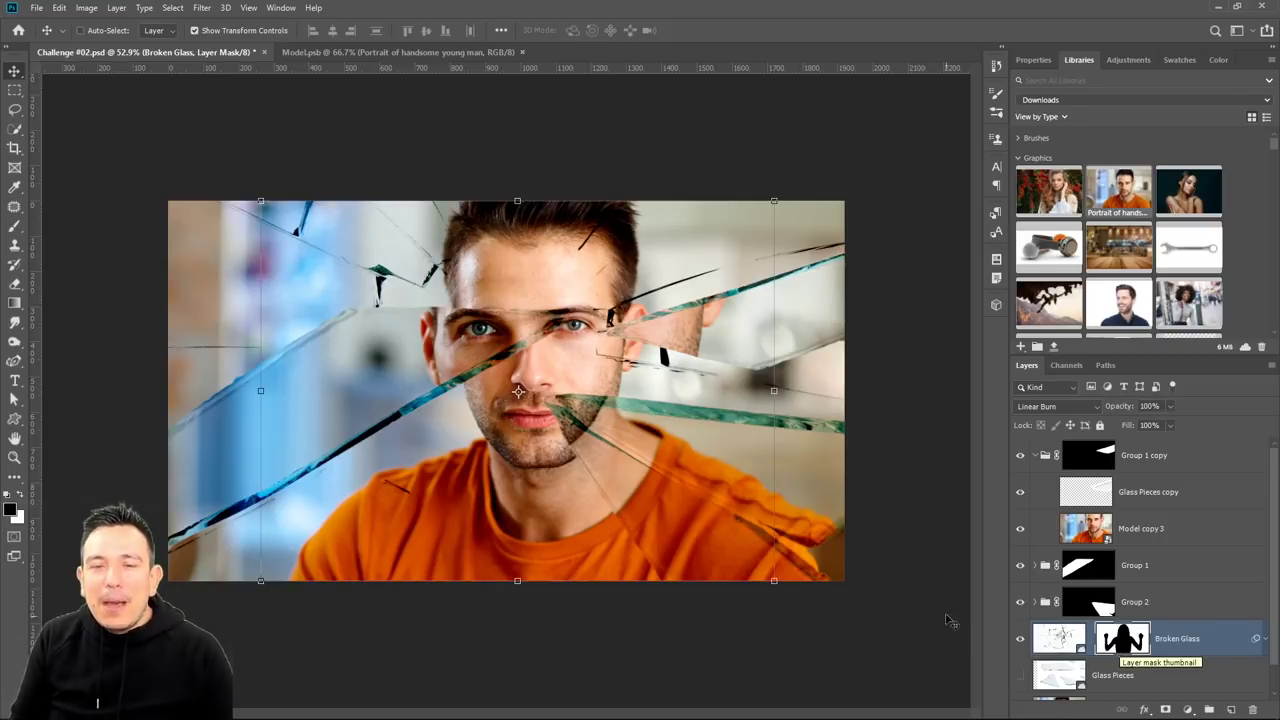
{"action": "left_click", "coordinate": [15, 438]}
{"action": "scroll", "coordinate": [512, 410], "scroll_direction": "up", "scroll_amount": 2}
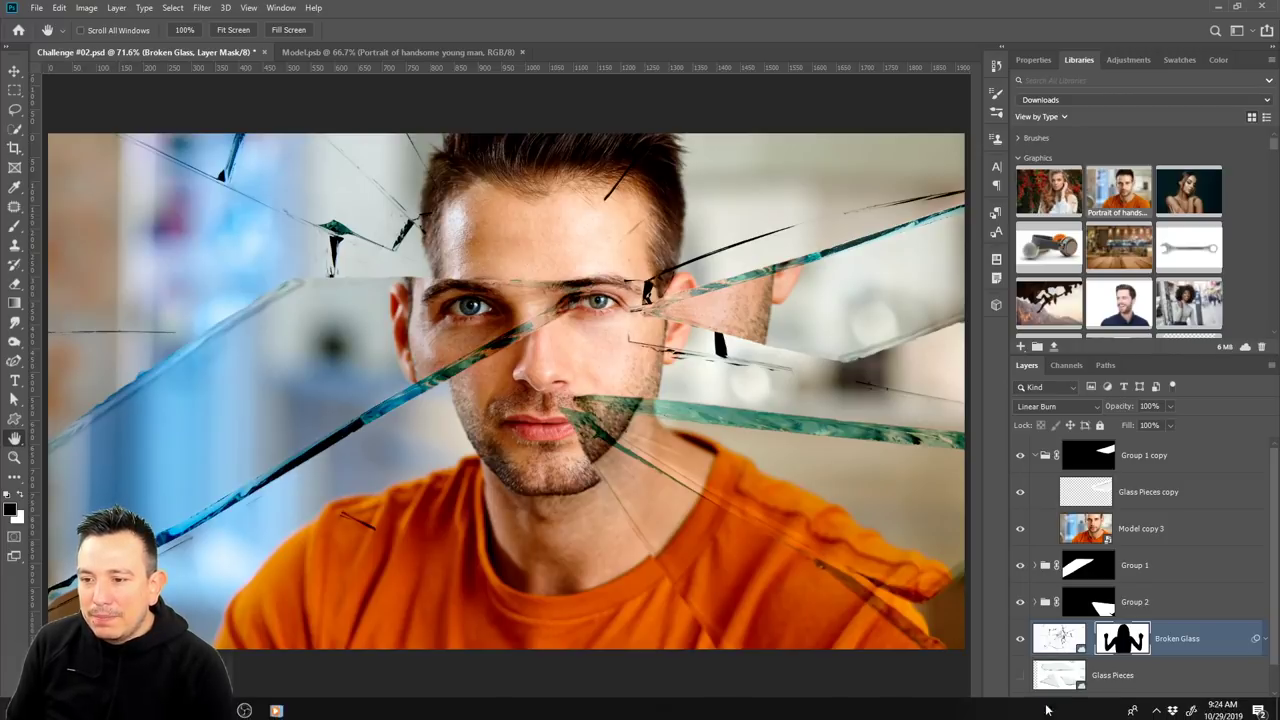
Hide the three shard groups and the Broken Glass layer, then show and select the Glass Pieces layer.
{"action": "left_click", "coordinate": [1034, 456]}
{"action": "left_click_drag", "start_coordinate": [1020, 456], "coordinate": [1020, 566]}
{"action": "left_click", "coordinate": [1020, 602]}
{"action": "left_click", "coordinate": [1177, 614]}
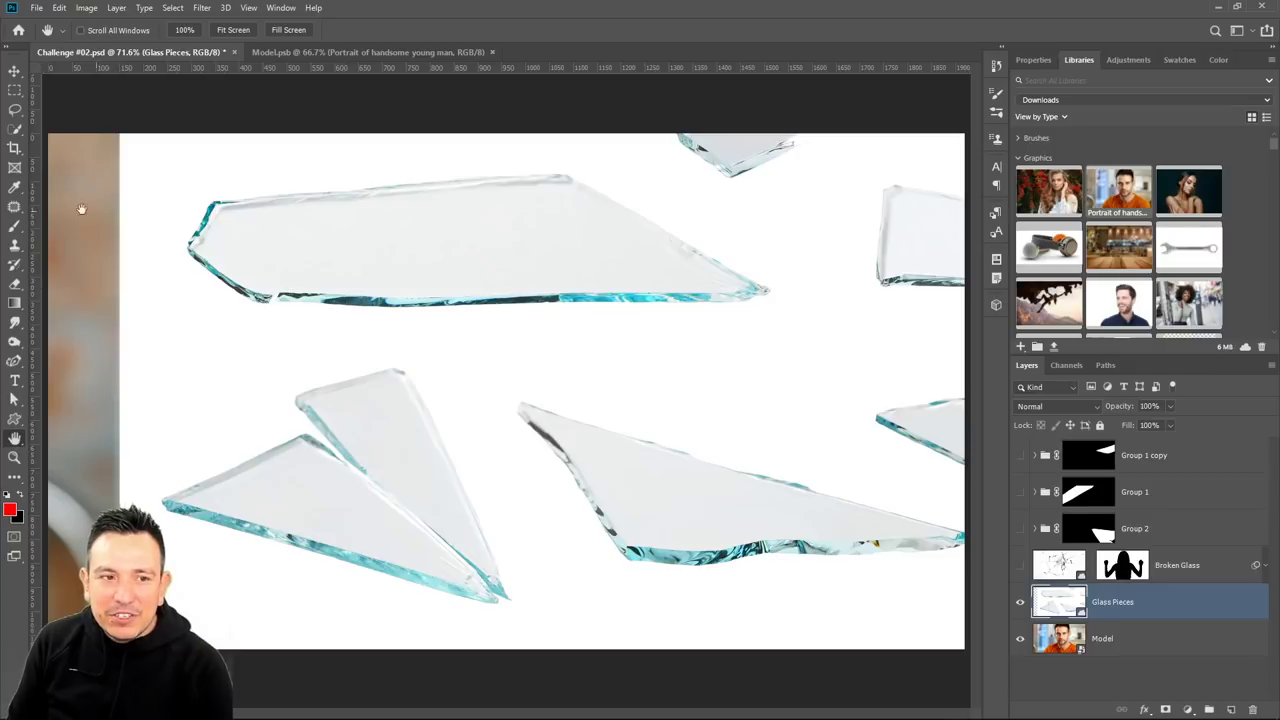
Copy the two adjoining triangular shards from Glass Pieces to a new layer with the Lasso tool, and hide the layers beneath it.
{"action": "left_click", "coordinate": [15, 109]}
{"action": "mouse_move", "coordinate": [260, 398]}
{"action": "left_mouse_down"}
{"action": "mouse_move", "coordinate": [434, 389]}
{"action": "mouse_move", "coordinate": [537, 600]}
{"action": "mouse_move", "coordinate": [331, 594]}
{"action": "mouse_move", "coordinate": [168, 532]}
{"action": "mouse_move", "coordinate": [223, 423]}
{"action": "mouse_move", "coordinate": [252, 402]}
{"action": "left_mouse_up"}
{"action": "key", "text": "ctrl+j"}
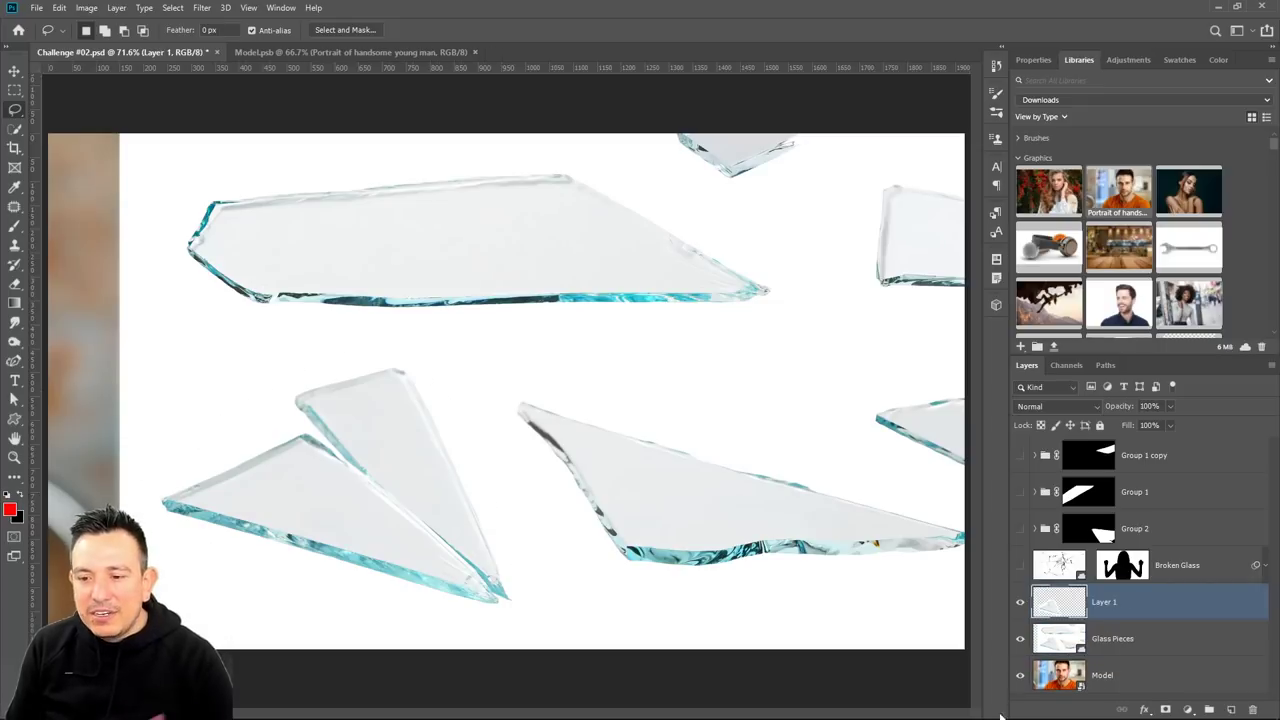
{"action": "left_click_drag", "start_coordinate": [1019, 680], "coordinate": [1020, 645]}
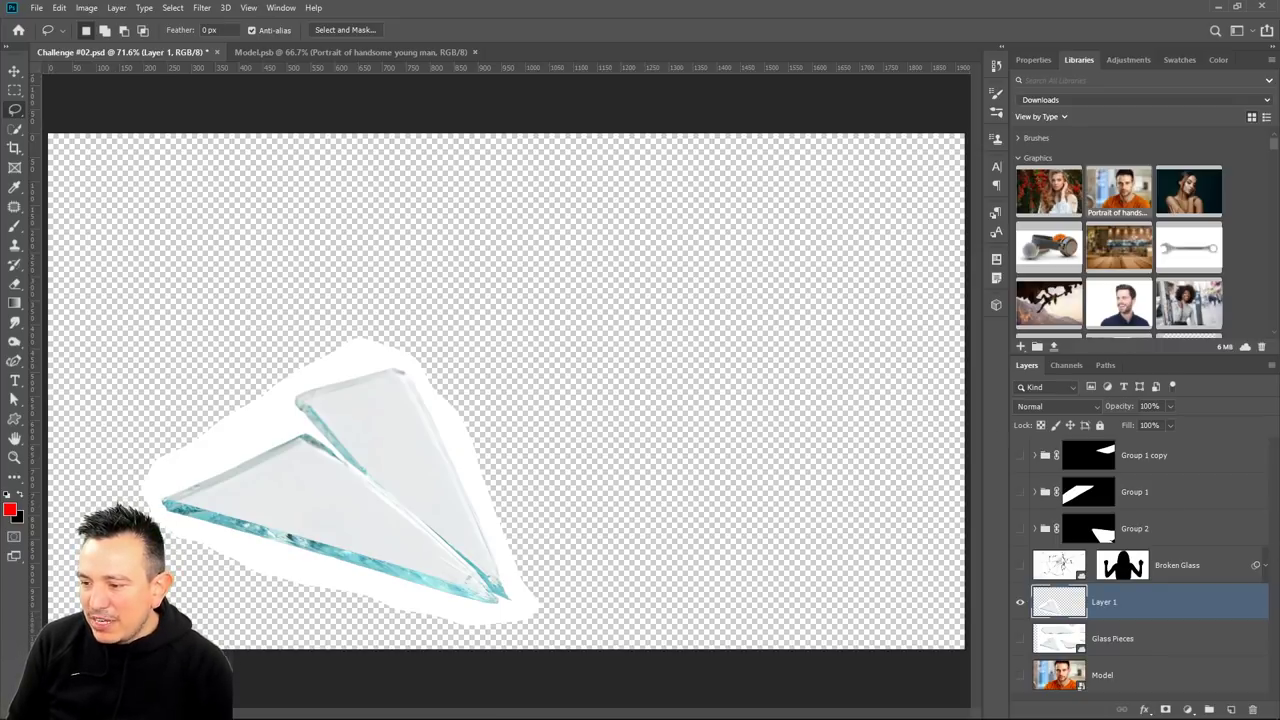
Switch to the browser and look through the Behance projects found for psdailychallenge.
{"action": "key", "text": "alt+Tab"}
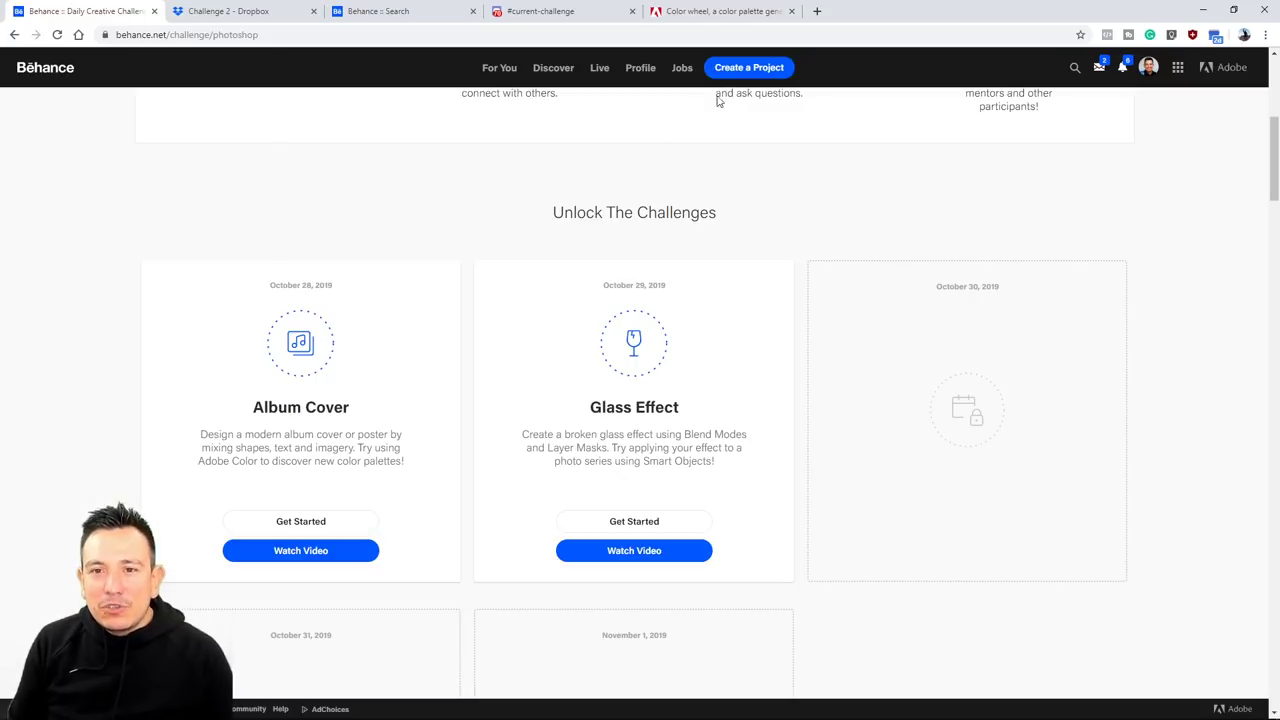
{"action": "left_click", "coordinate": [366, 14]}
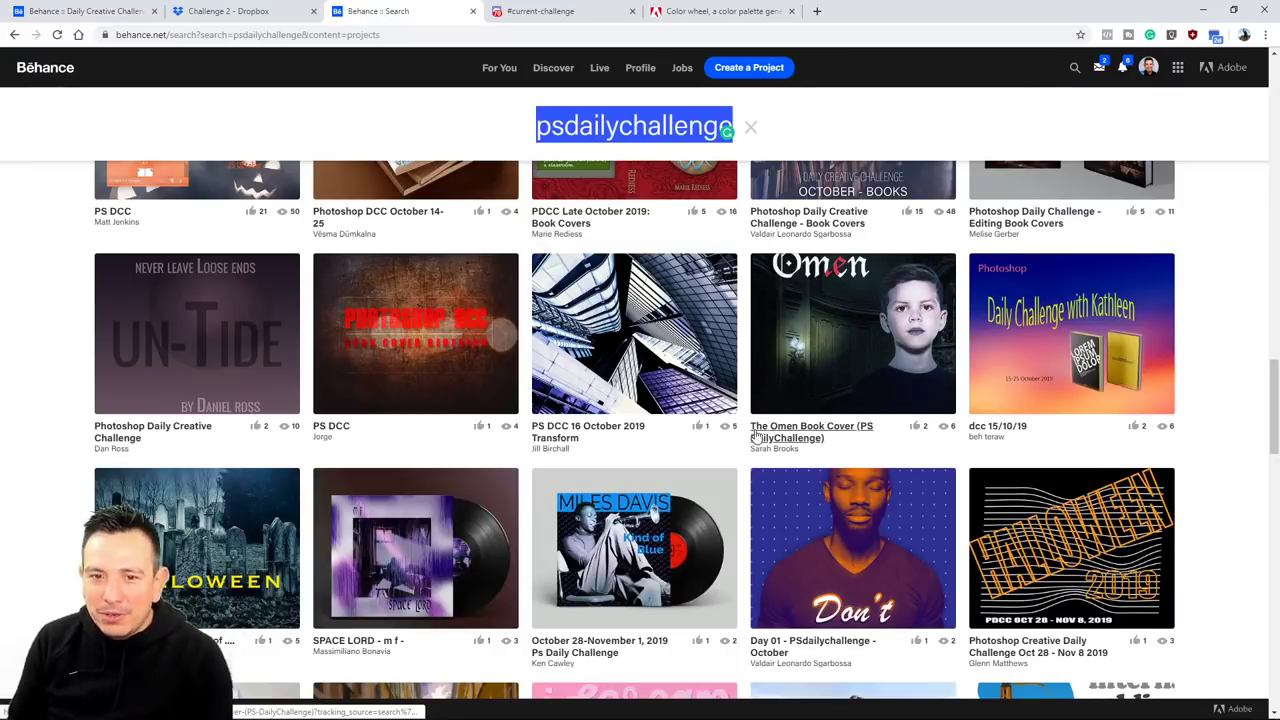
{"action": "scroll", "coordinate": [757, 437], "scroll_direction": "up", "scroll_amount": 20}
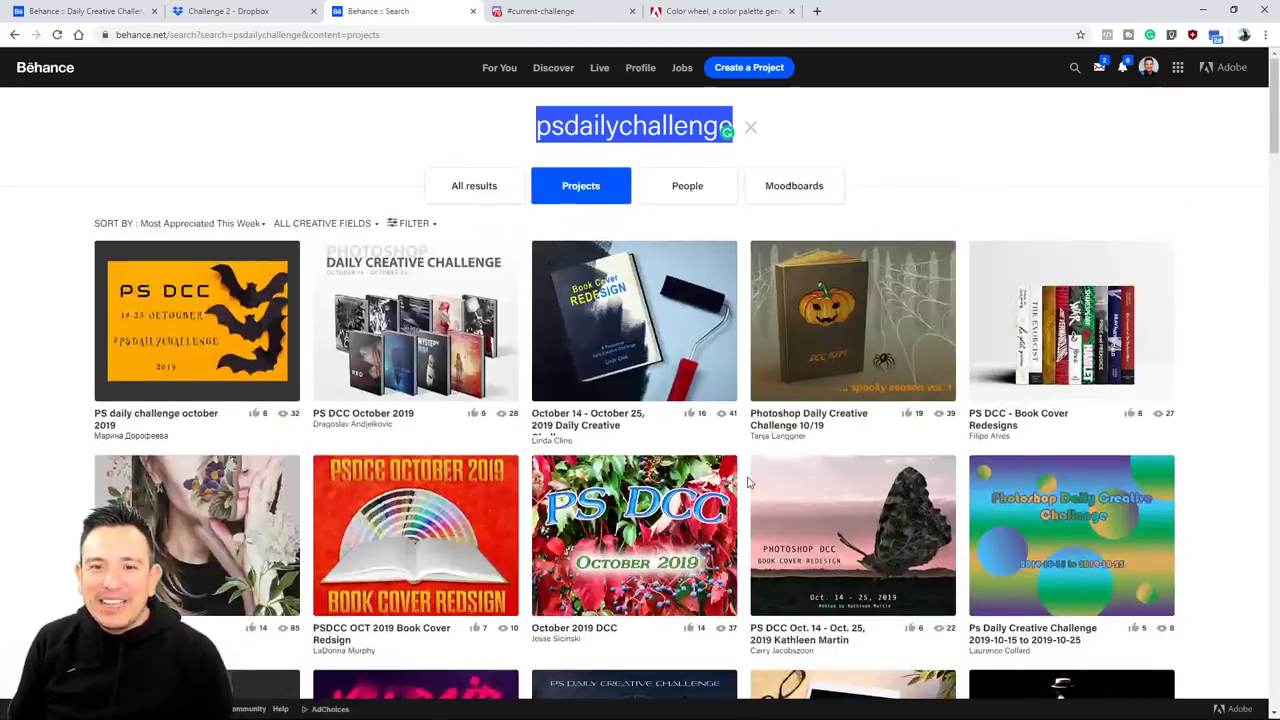
{"action": "scroll", "coordinate": [608, 397], "scroll_direction": "down", "scroll_amount": 1}
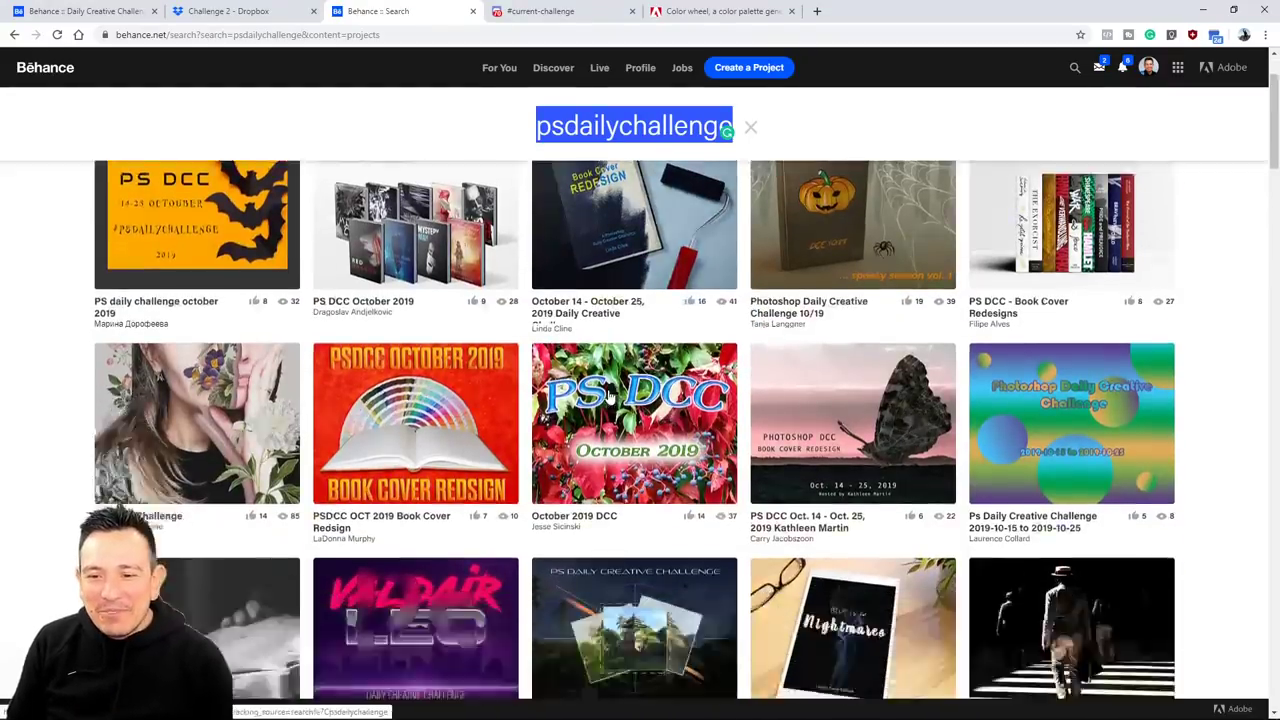
{"action": "scroll", "coordinate": [608, 397], "scroll_direction": "down", "scroll_amount": 9}
{"action": "scroll", "coordinate": [676, 334], "scroll_direction": "up", "scroll_amount": 2}
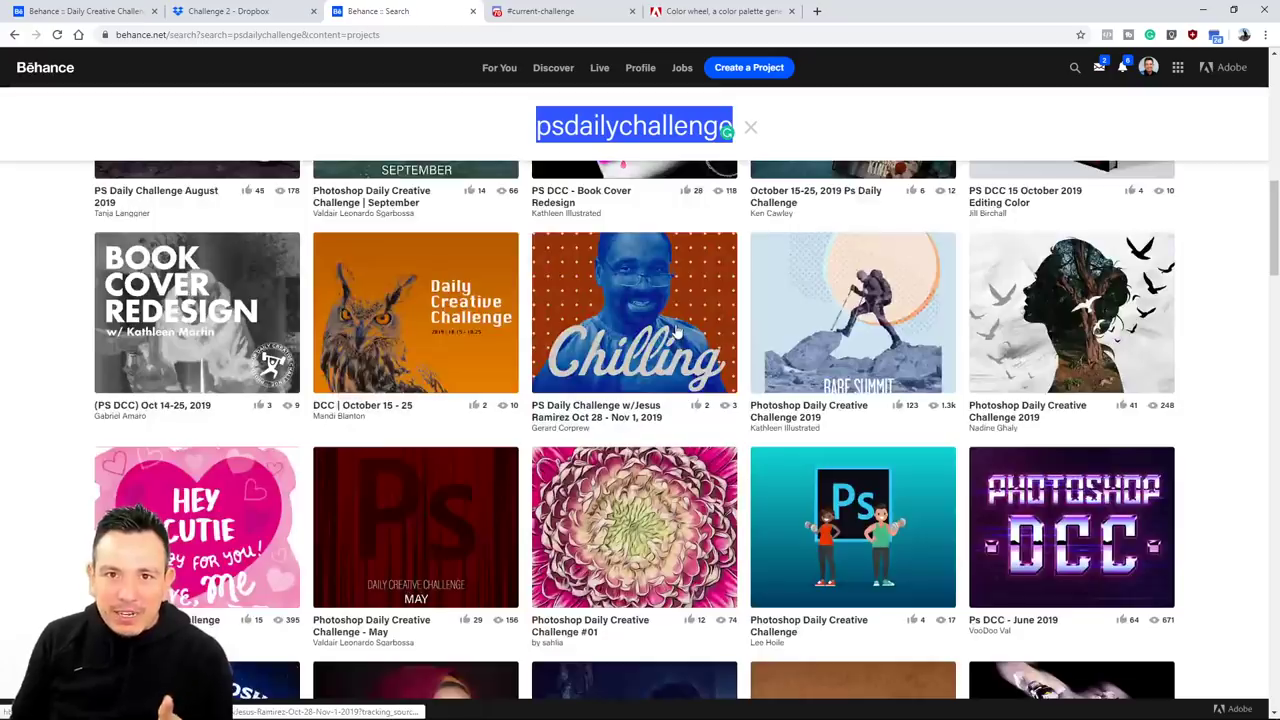
Return to the start of the psdailychallenge project results and check the Challenge 2 folder on Dropbox.
{"action": "scroll", "coordinate": [662, 367], "scroll_direction": "up", "scroll_amount": 2}
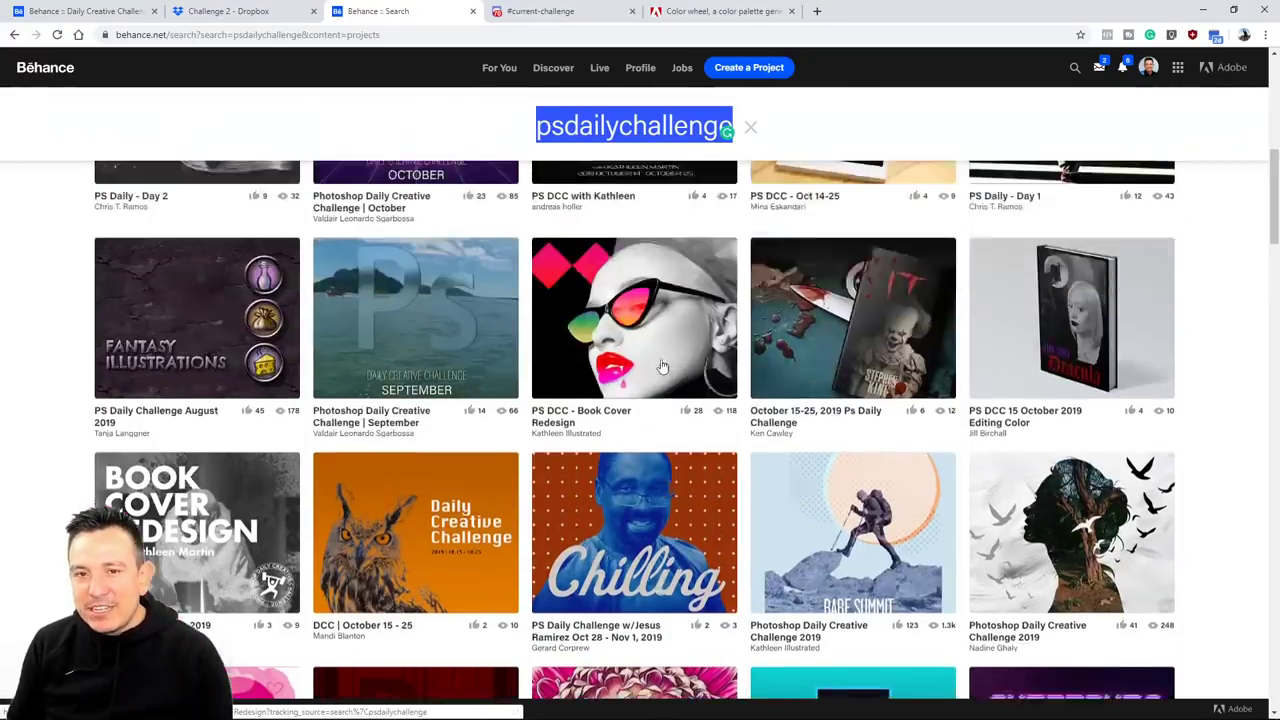
{"action": "scroll", "coordinate": [662, 367], "scroll_direction": "up", "scroll_amount": 6}
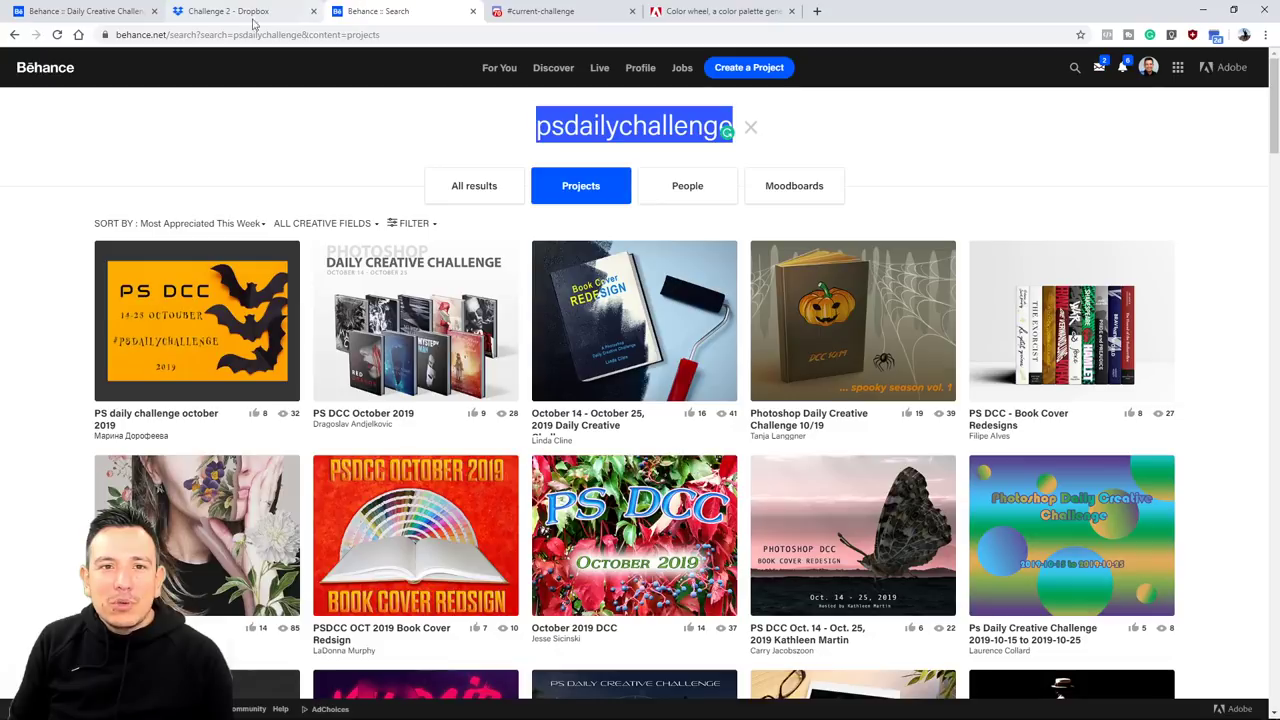
{"action": "left_click", "coordinate": [107, 19]}
{"action": "left_click", "coordinate": [252, 13]}
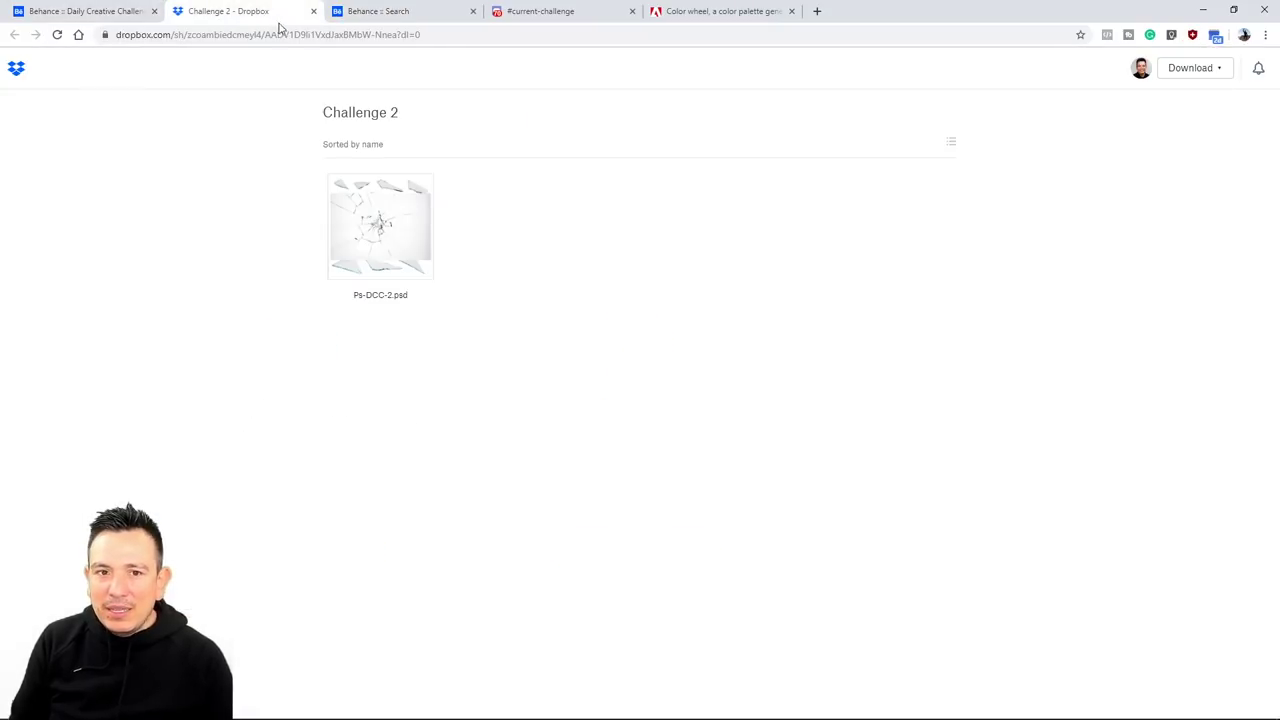
{"action": "left_click", "coordinate": [380, 22]}
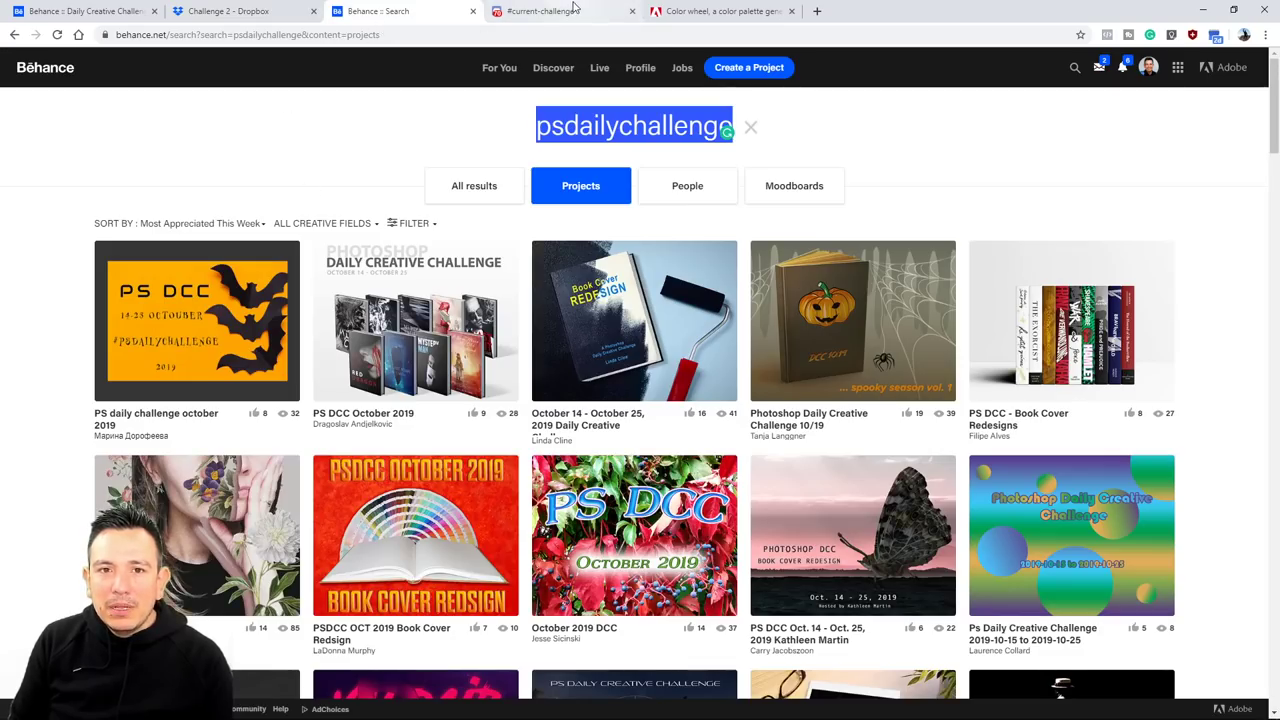
Bring up Behance's Daily Creative Challenge page and view its explanation of how the challenge works.
{"action": "left_click", "coordinate": [90, 12]}
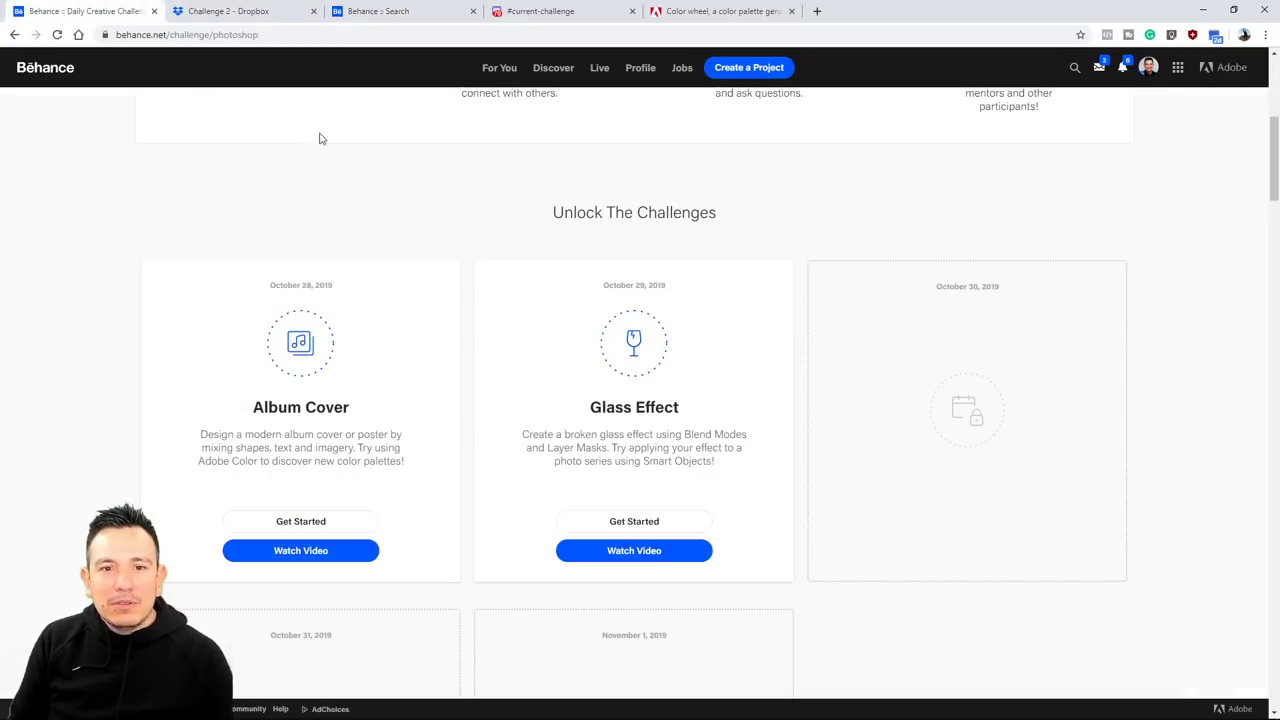
{"action": "scroll", "coordinate": [594, 370], "scroll_direction": "down", "scroll_amount": 1}
{"action": "scroll", "coordinate": [594, 370], "scroll_direction": "up", "scroll_amount": 5}
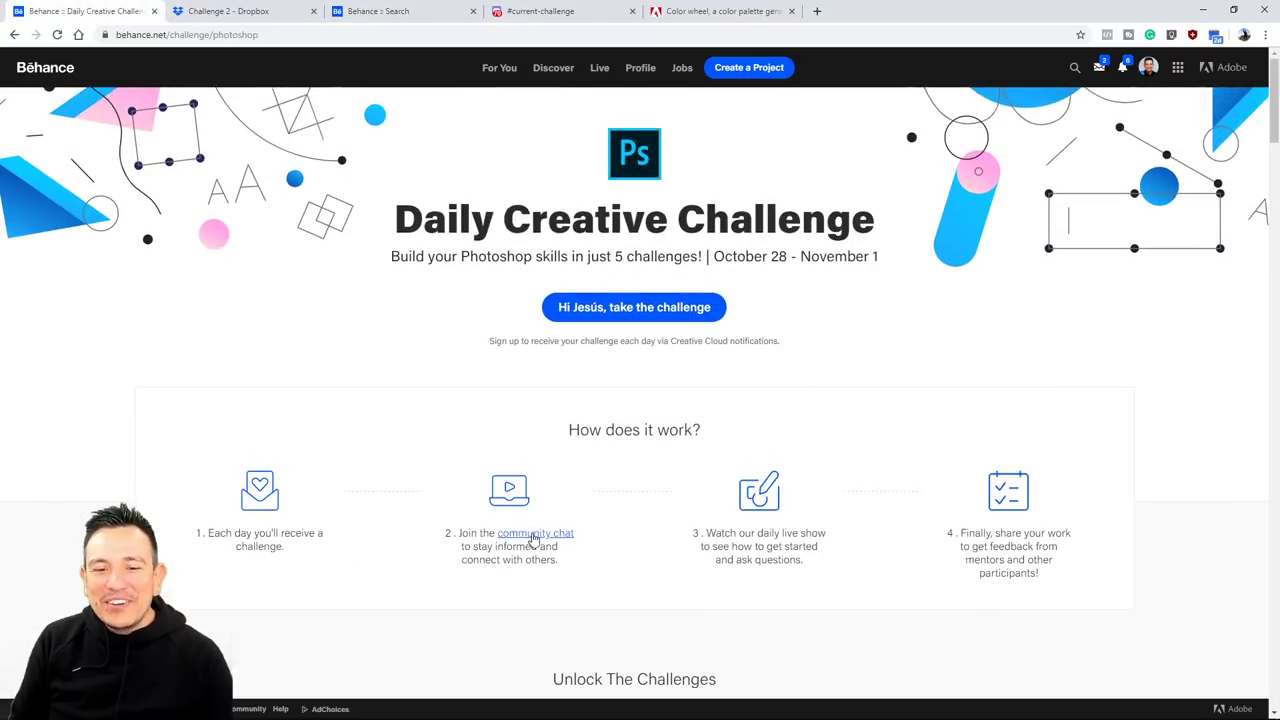
Switch to the Adobe Photoshop Discord's current-challenge channel and browse the shared entries through to the newest post.
{"action": "left_click", "coordinate": [548, 12]}
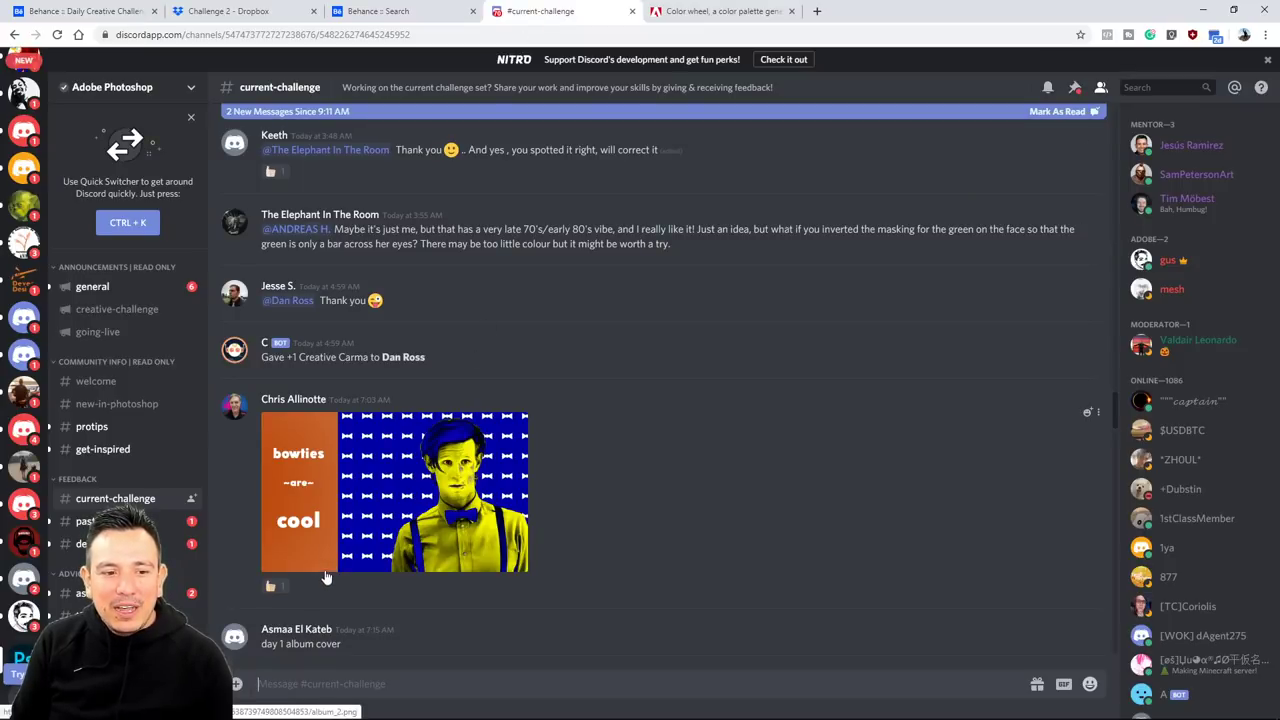
{"action": "scroll", "coordinate": [808, 398], "scroll_direction": "down", "scroll_amount": 8}
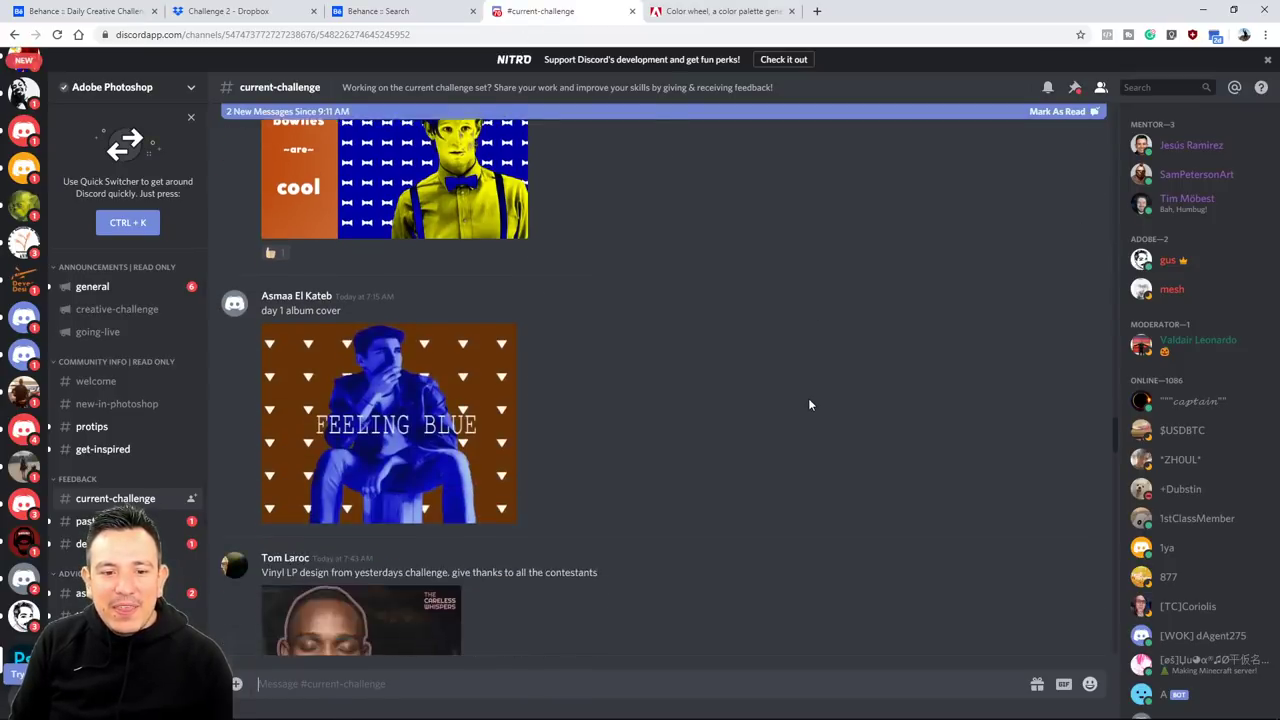
{"action": "scroll", "coordinate": [753, 303], "scroll_direction": "down", "scroll_amount": 10}
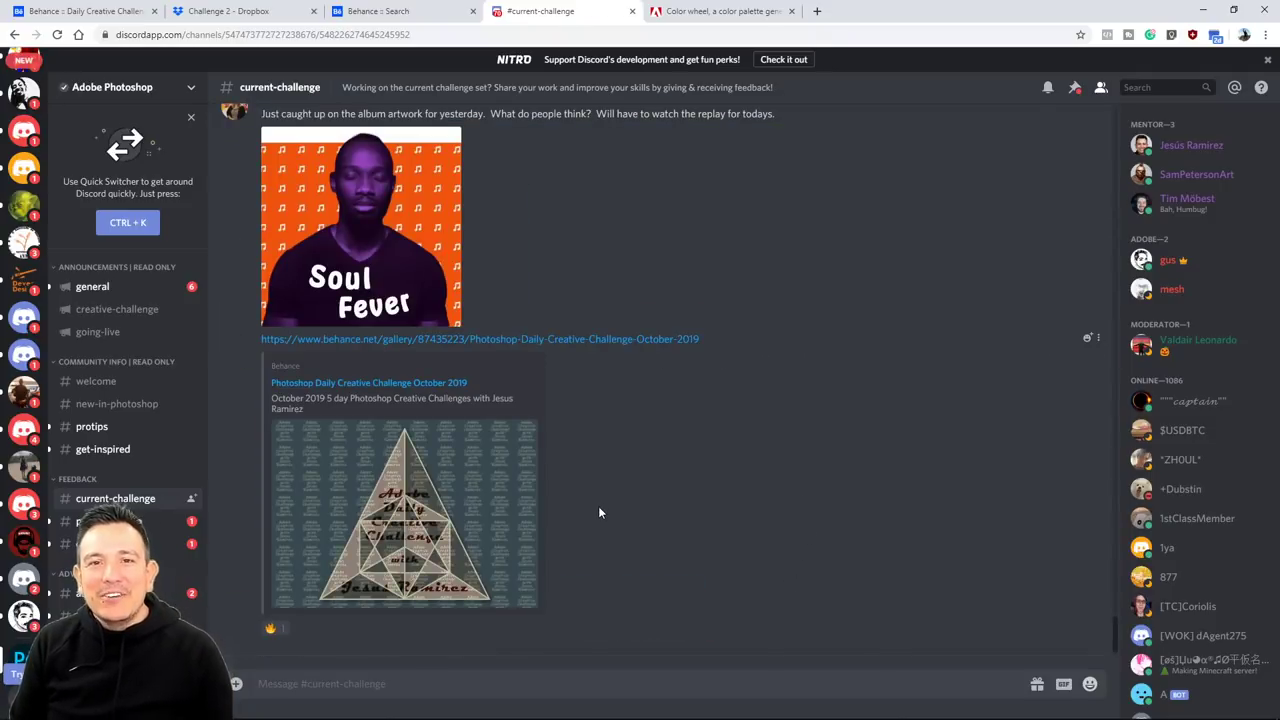
{"action": "scroll", "coordinate": [600, 507], "scroll_direction": "up", "scroll_amount": 1}
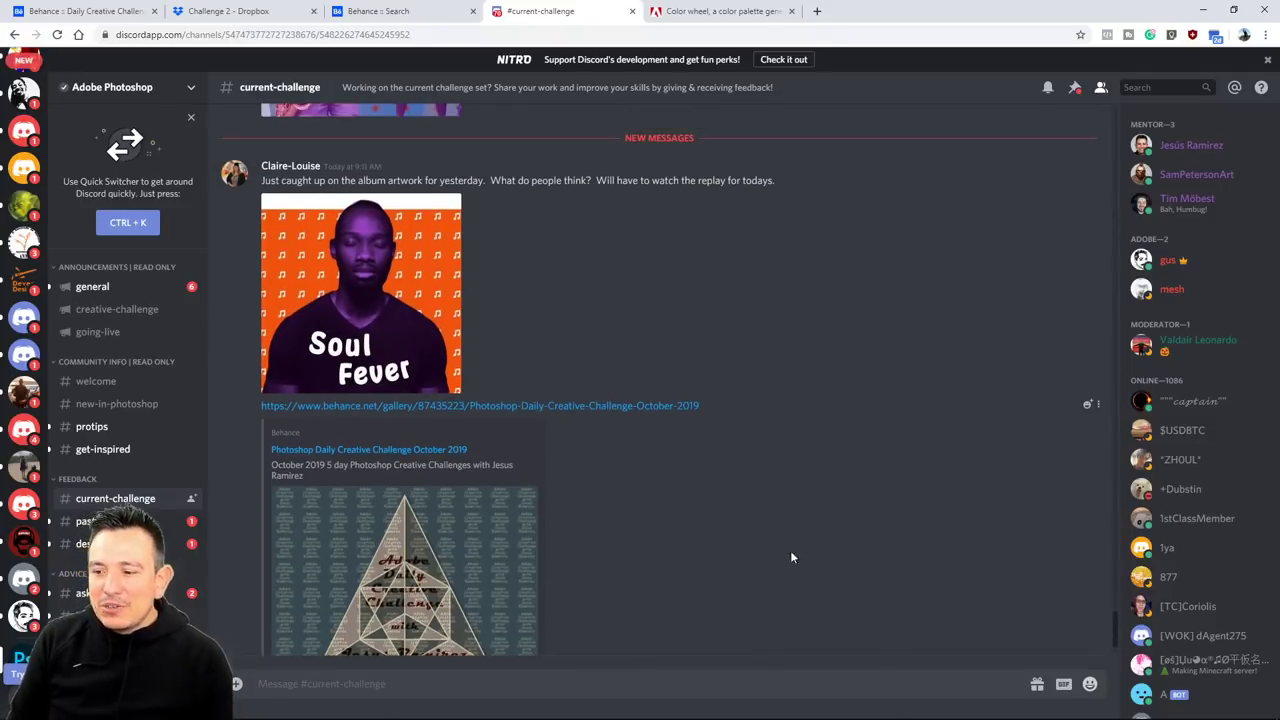